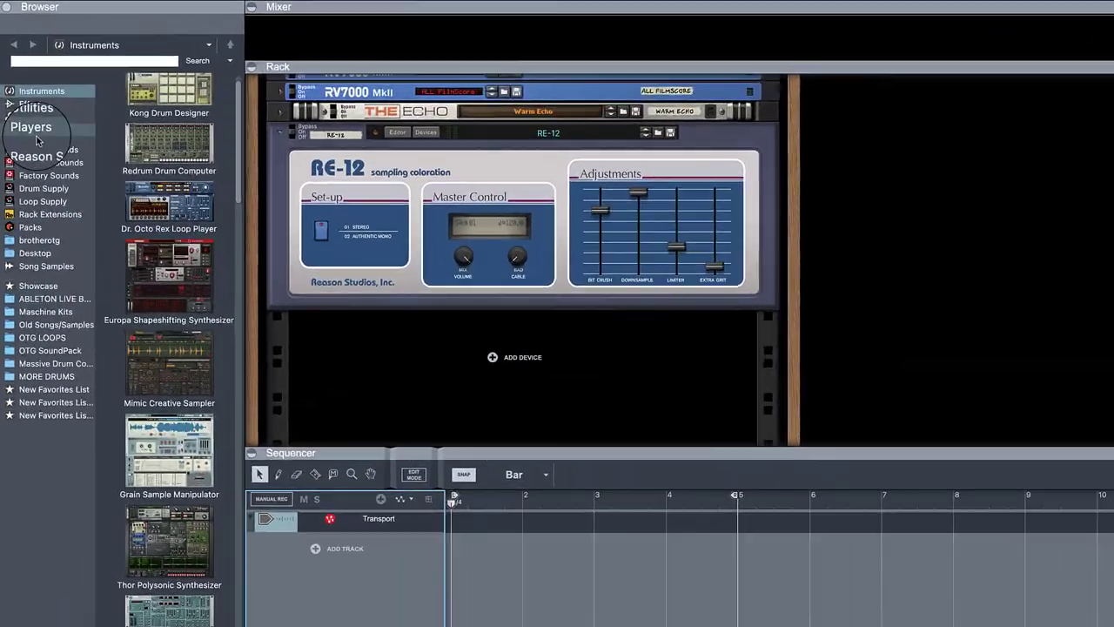
Add the Processed Pianos instrument to the rack and load its Cozy patch from the Clean Pianos folder.
click(29, 105)
click(62, 151)
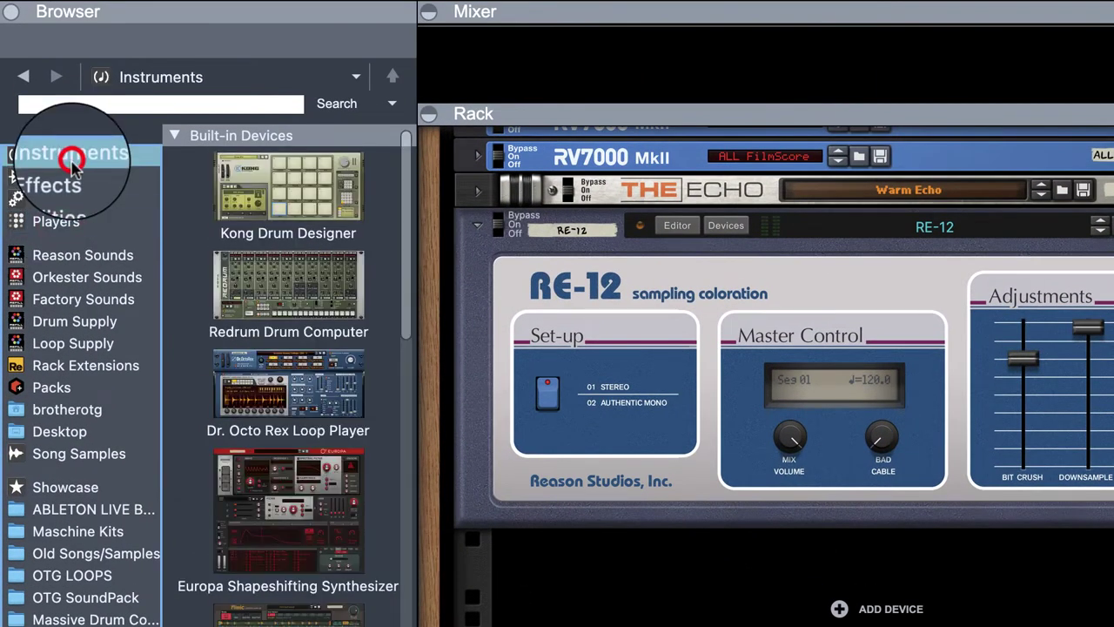
scroll(278, 374, down, 5)
scroll(288, 374, down, 5)
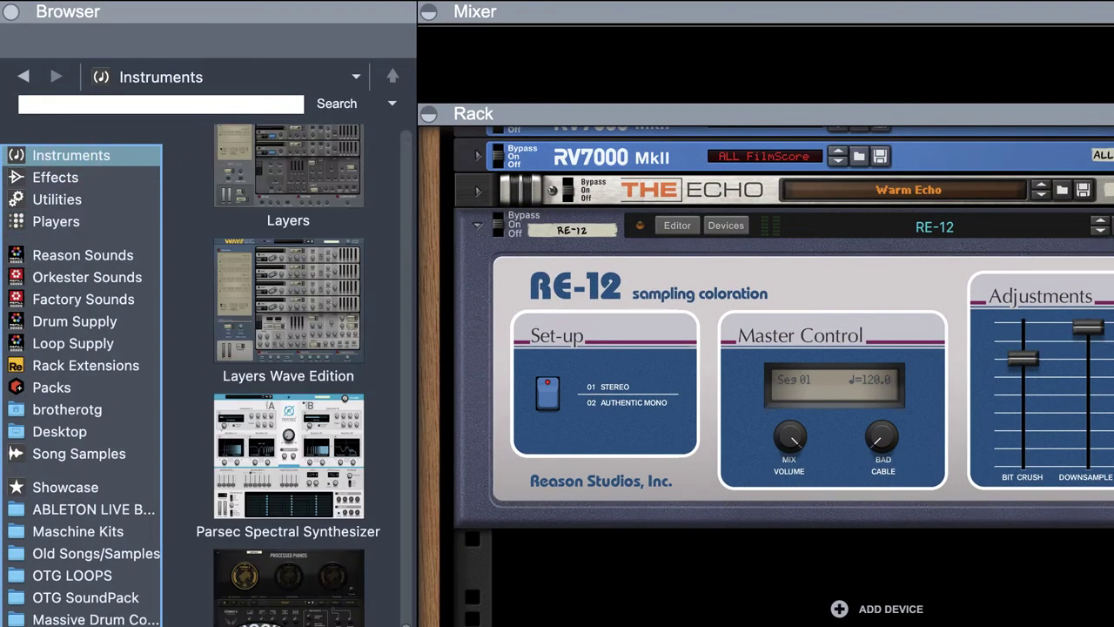
drag(279, 591, 936, 548)
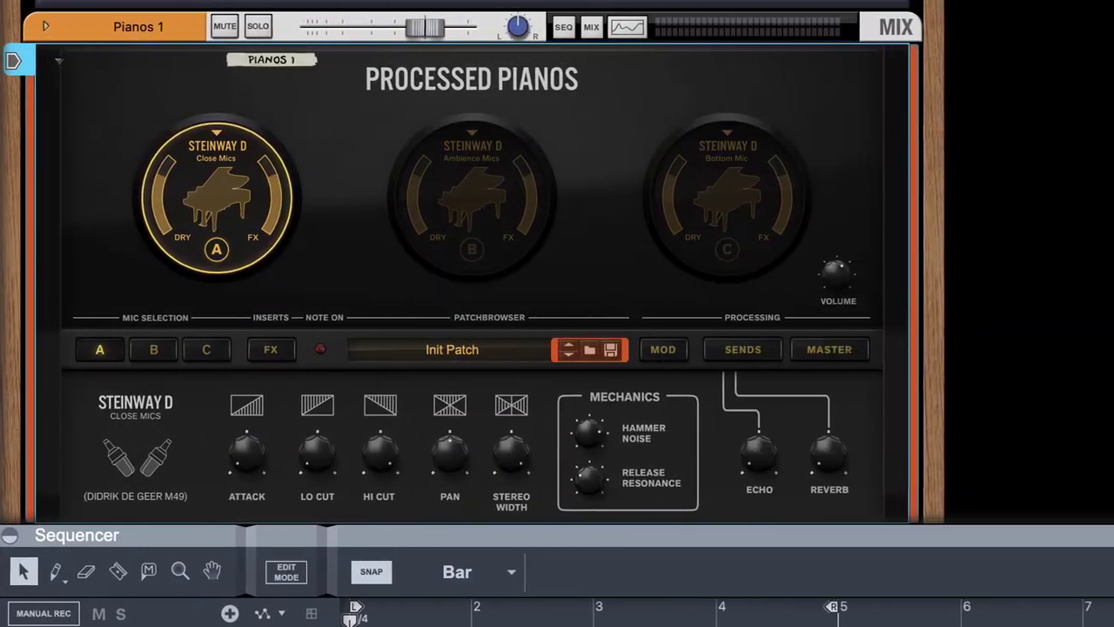
drag(0, 0, 358, 209)
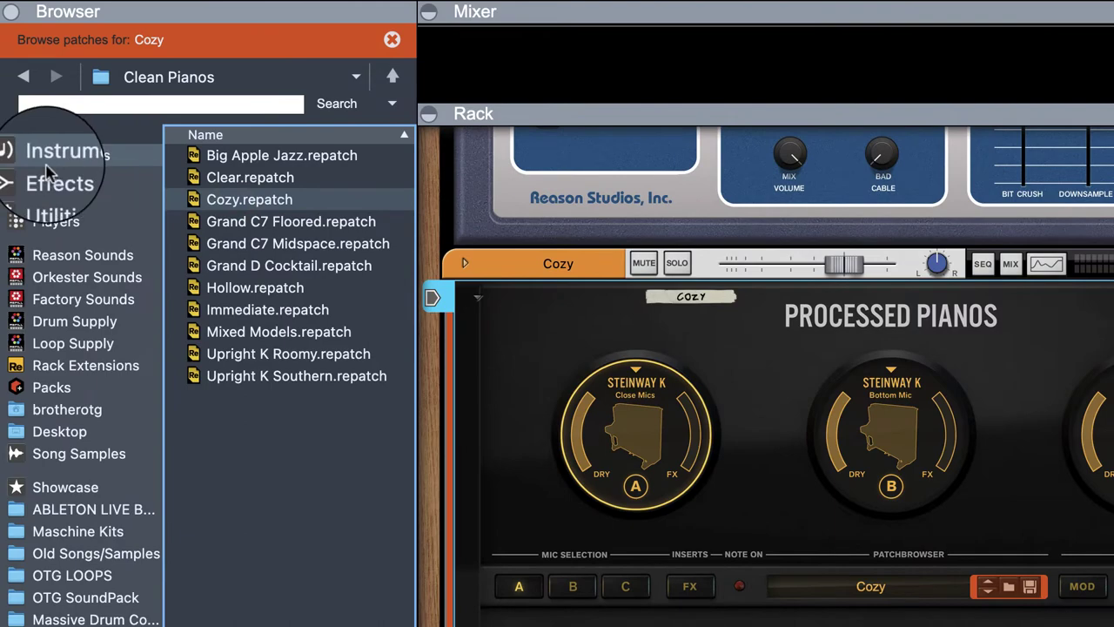
Add a Scales & Chords player to the Cozy piano.
click(52, 221)
click(283, 192)
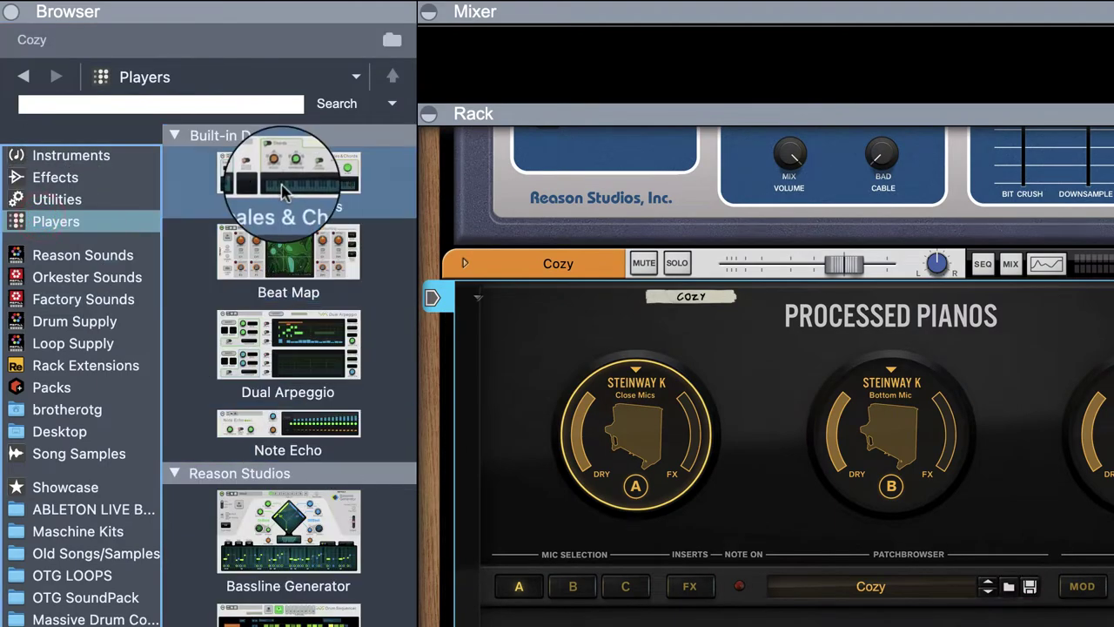
drag(283, 192, 705, 299)
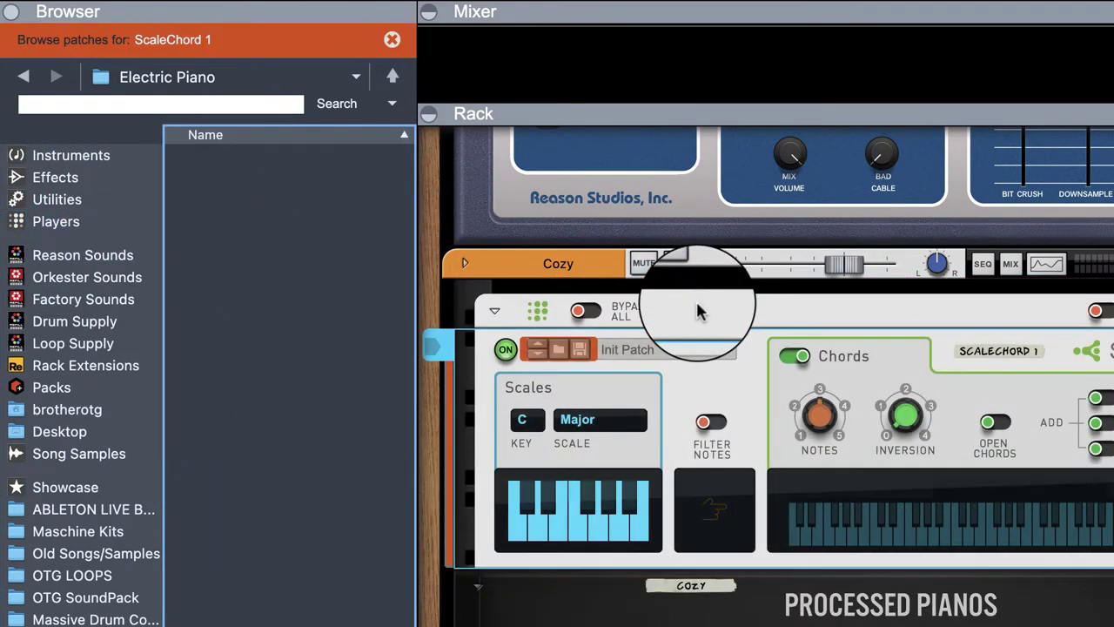
Set the piano's Scales & Chords player to the Minor scale and Inversion 2, with Open Chords and Color enabled.
click(548, 420)
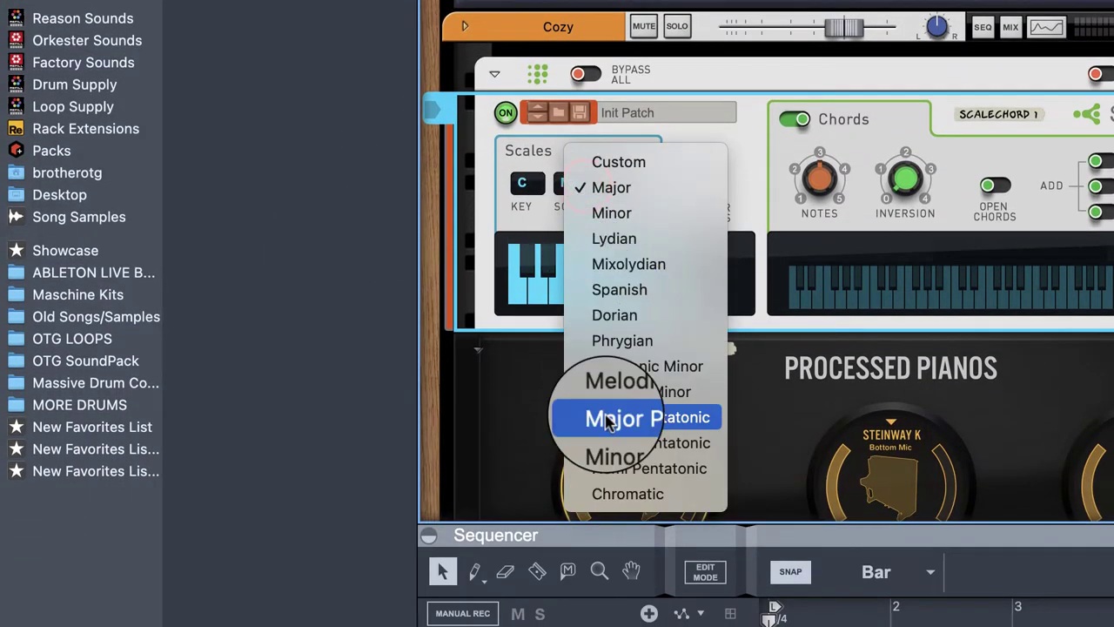
click(620, 214)
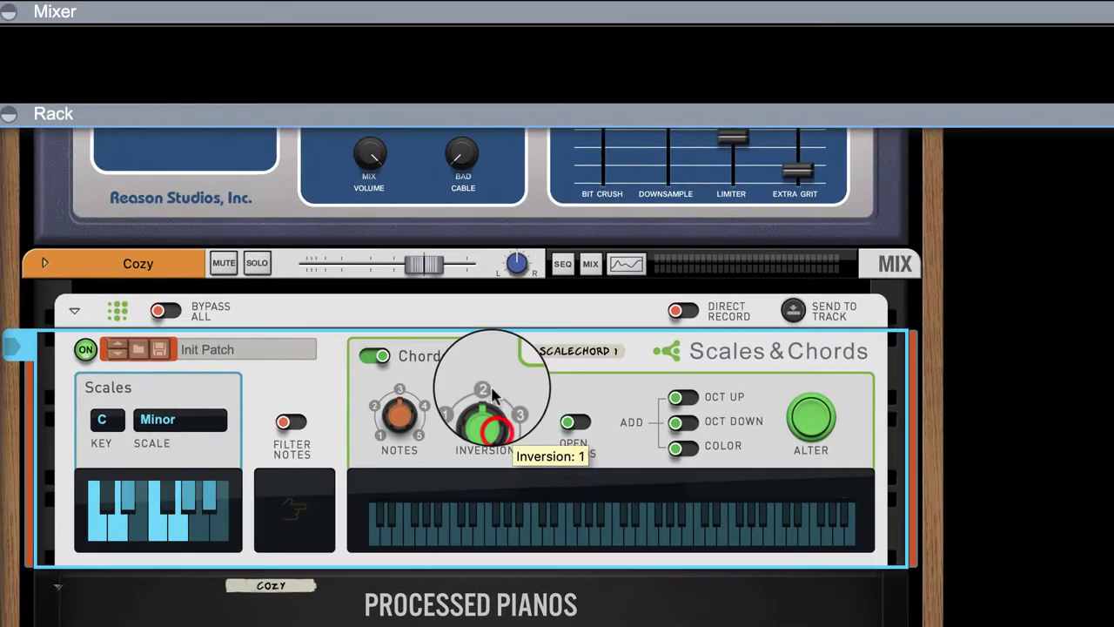
click(901, 148)
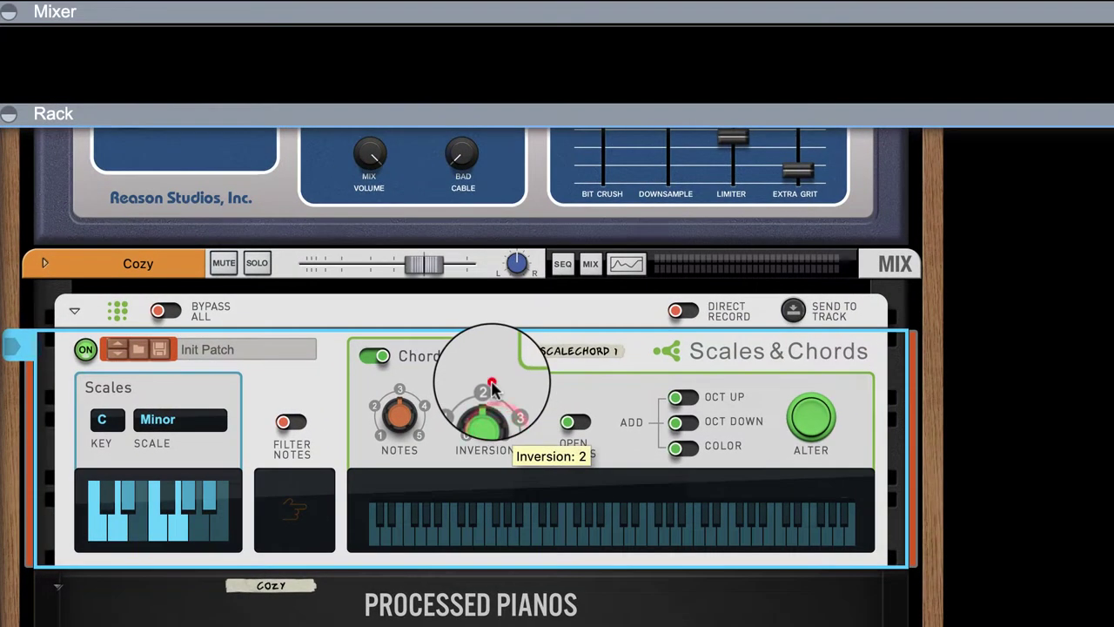
click(567, 424)
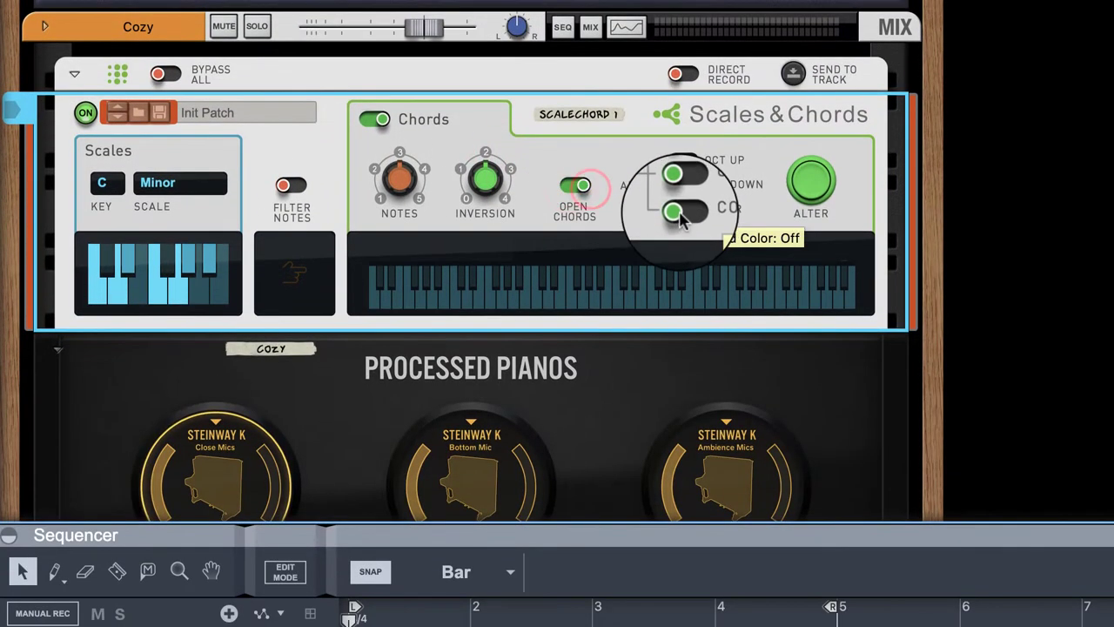
click(682, 448)
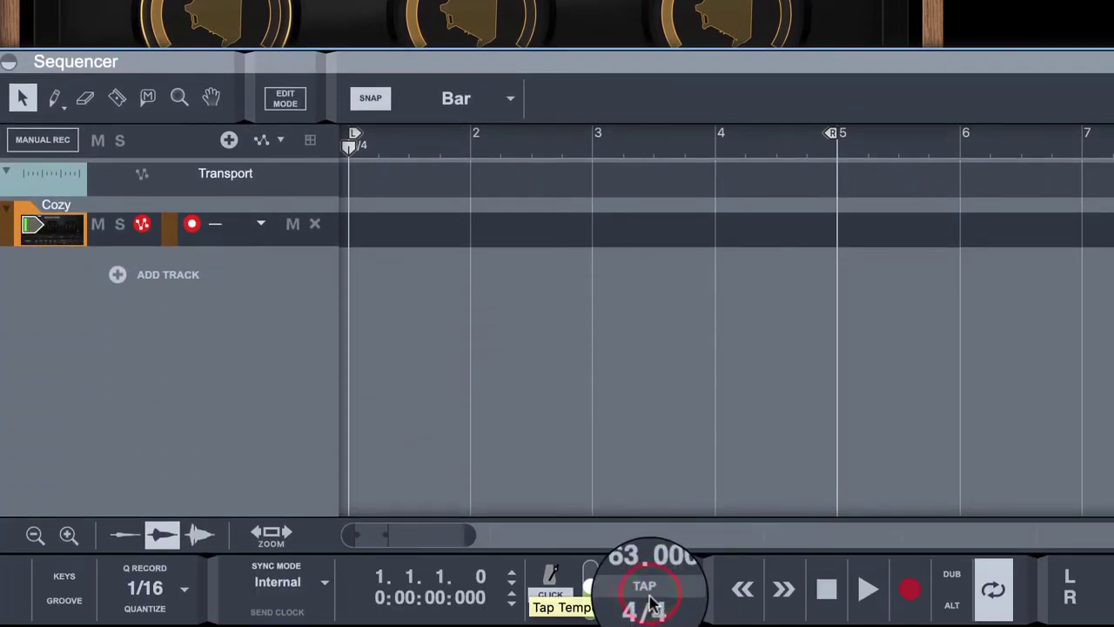
Tap in the song tempo at 63.000 BPM.
click(651, 600)
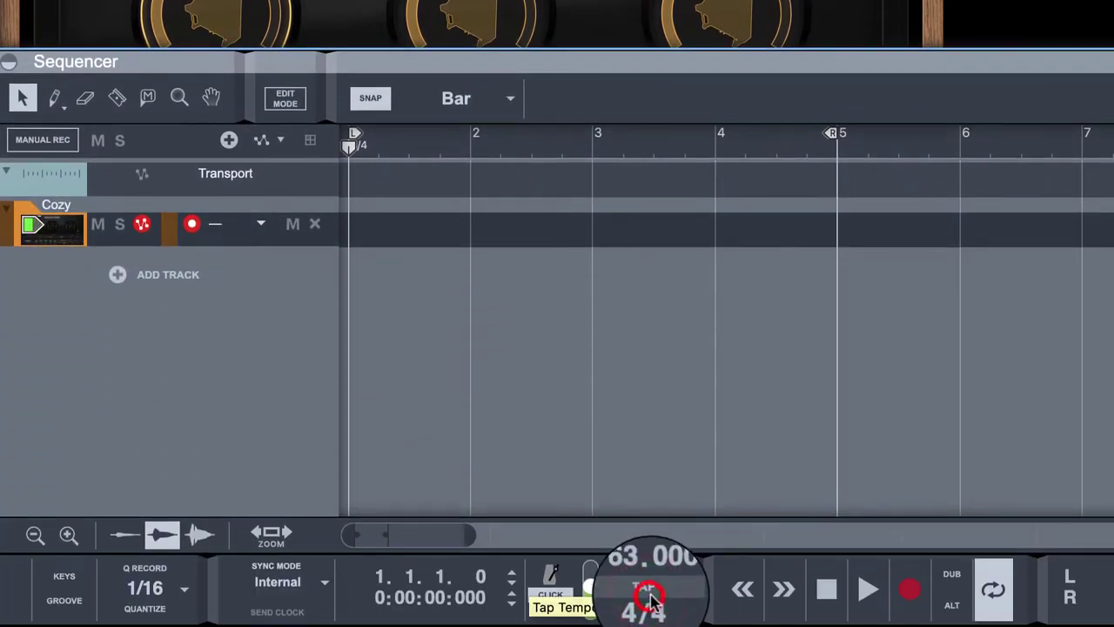
click(651, 600)
click(652, 600)
click(651, 599)
click(647, 595)
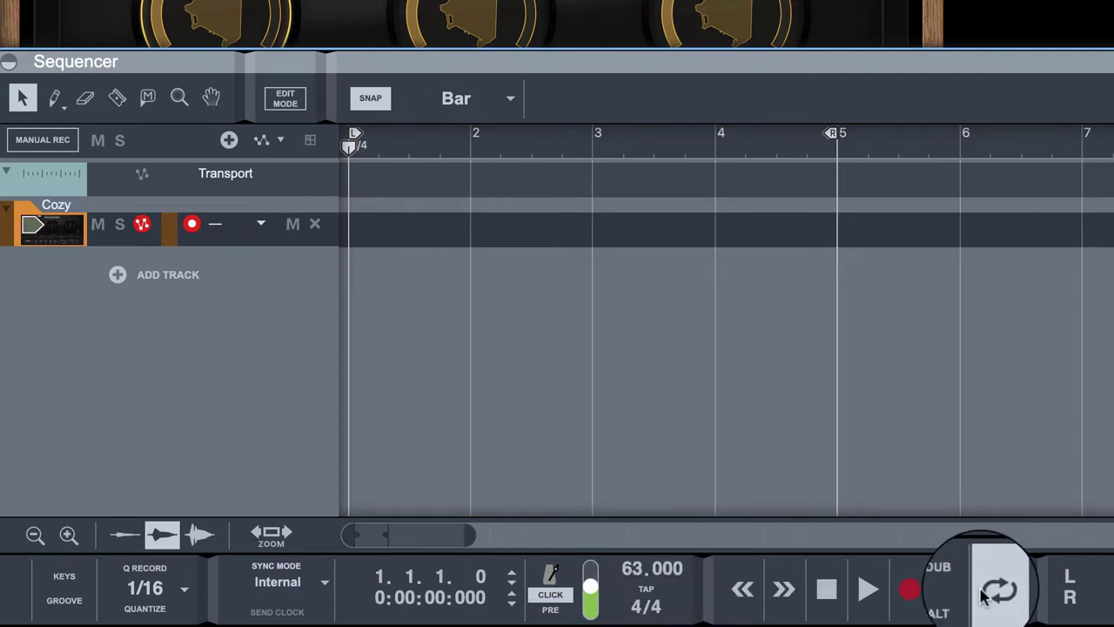
Enable the metronome's precount and record a four-bar chord part on the Cozy track.
click(483, 589)
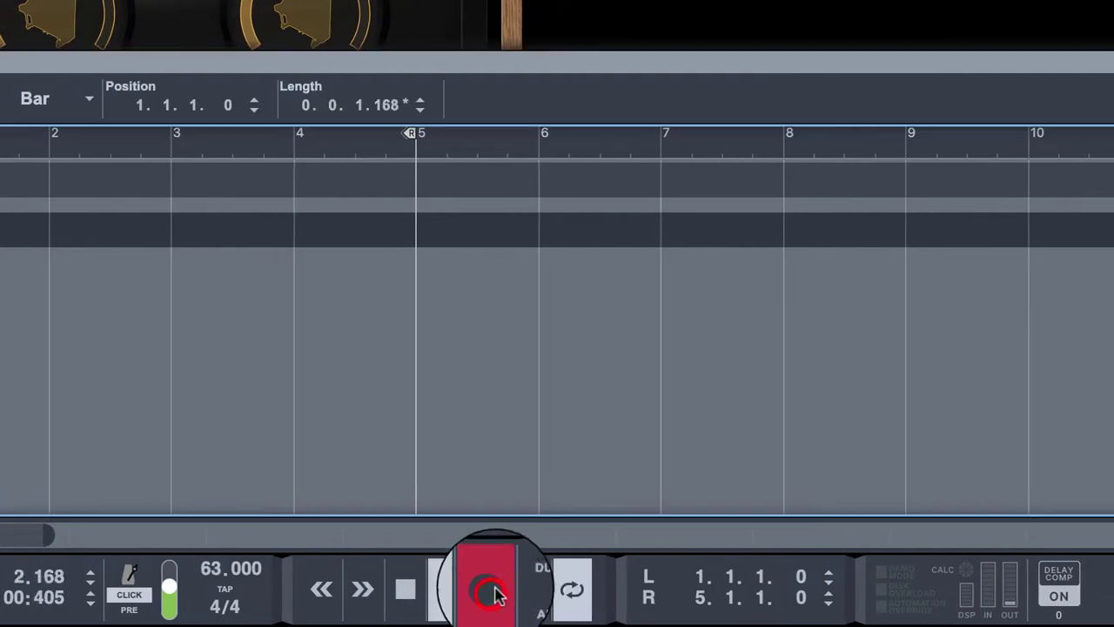
click(402, 589)
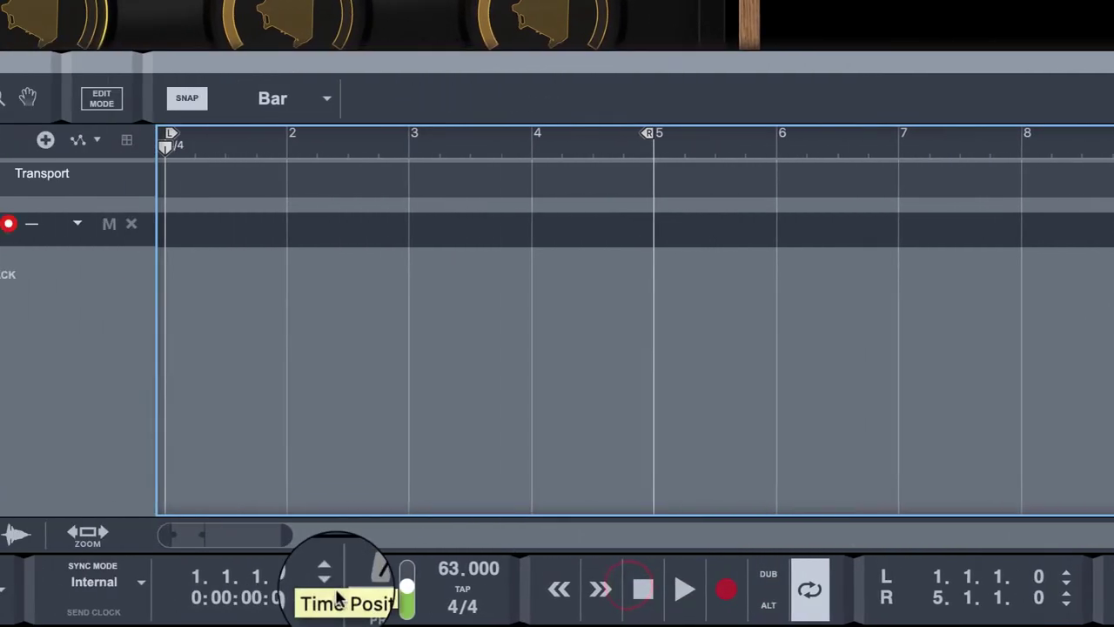
click(124, 606)
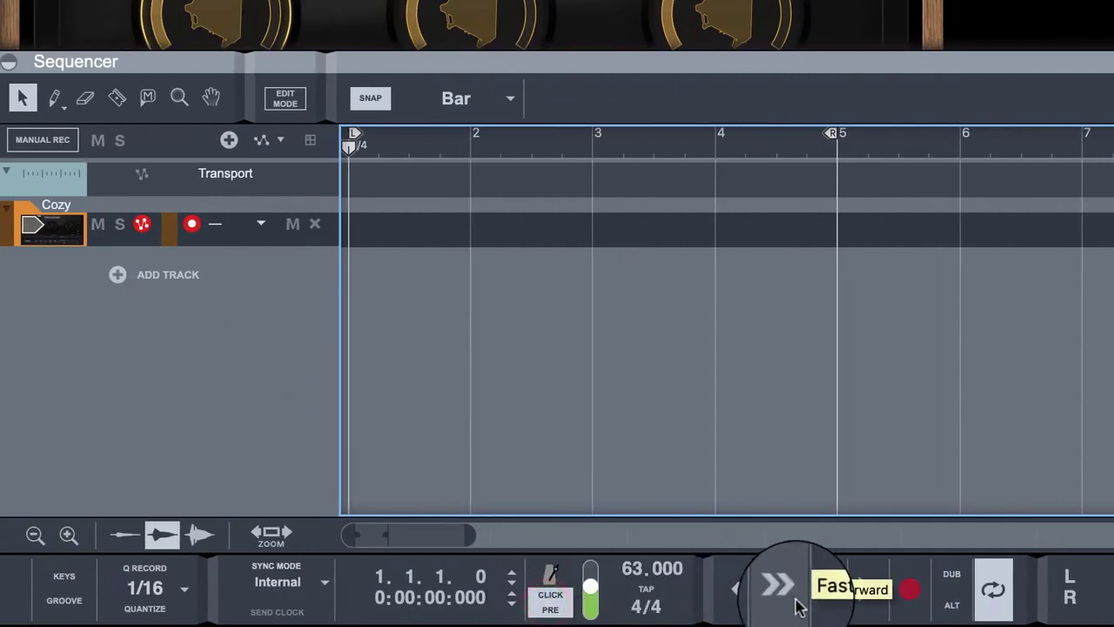
click(675, 589)
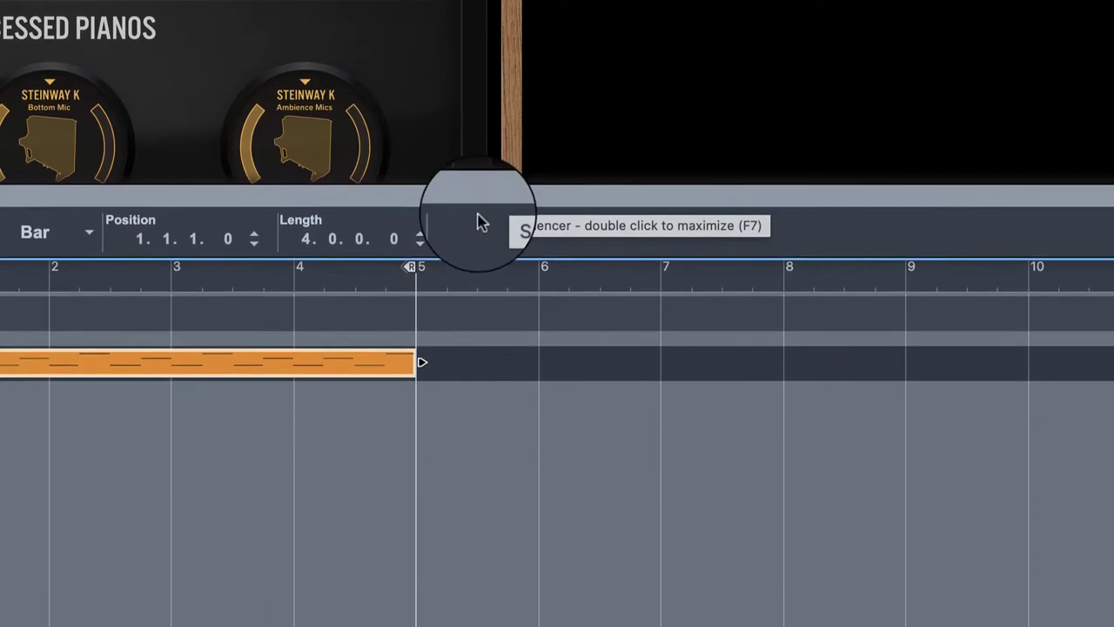
click(492, 582)
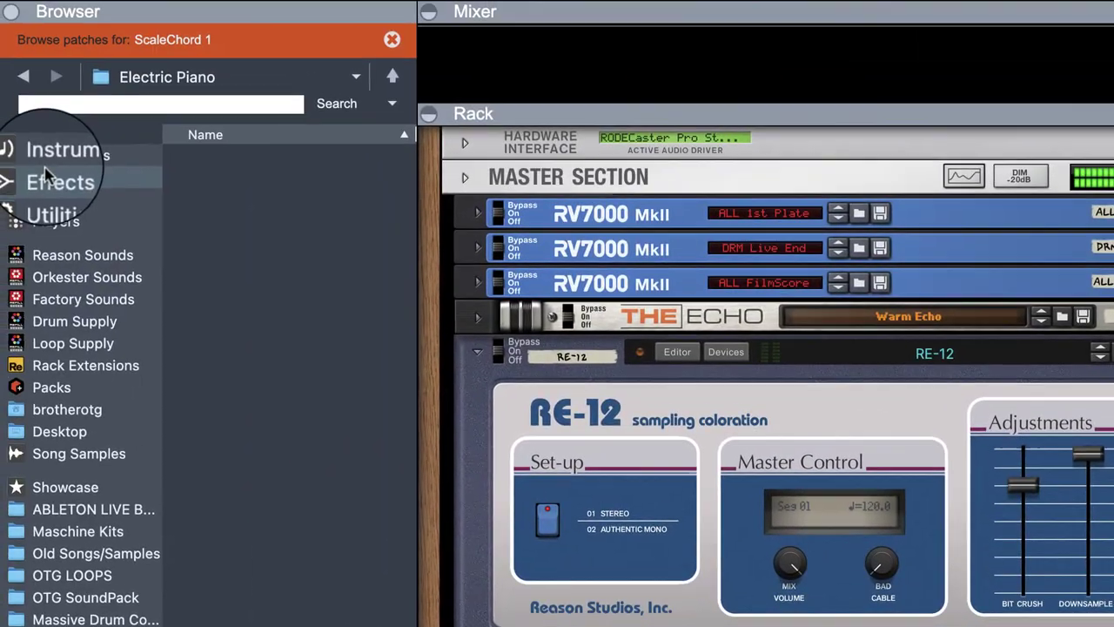
Add the Reason Electric Bass instrument in a new rack column beside the existing devices.
click(43, 155)
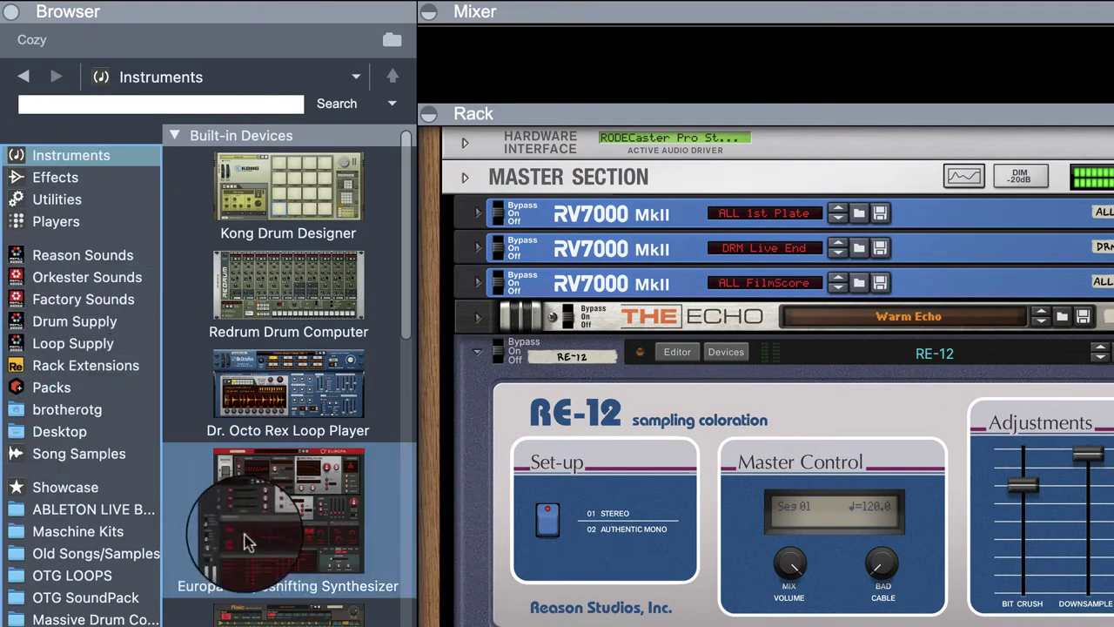
scroll(252, 557, down, 20)
scroll(261, 601, up, 5)
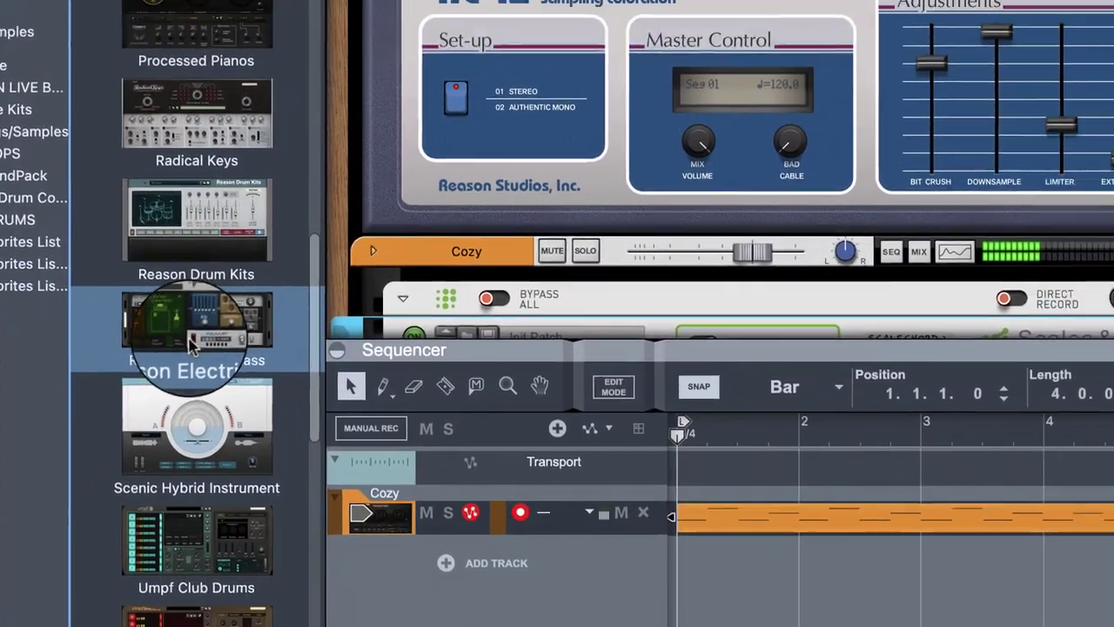
drag(186, 348, 1100, 537)
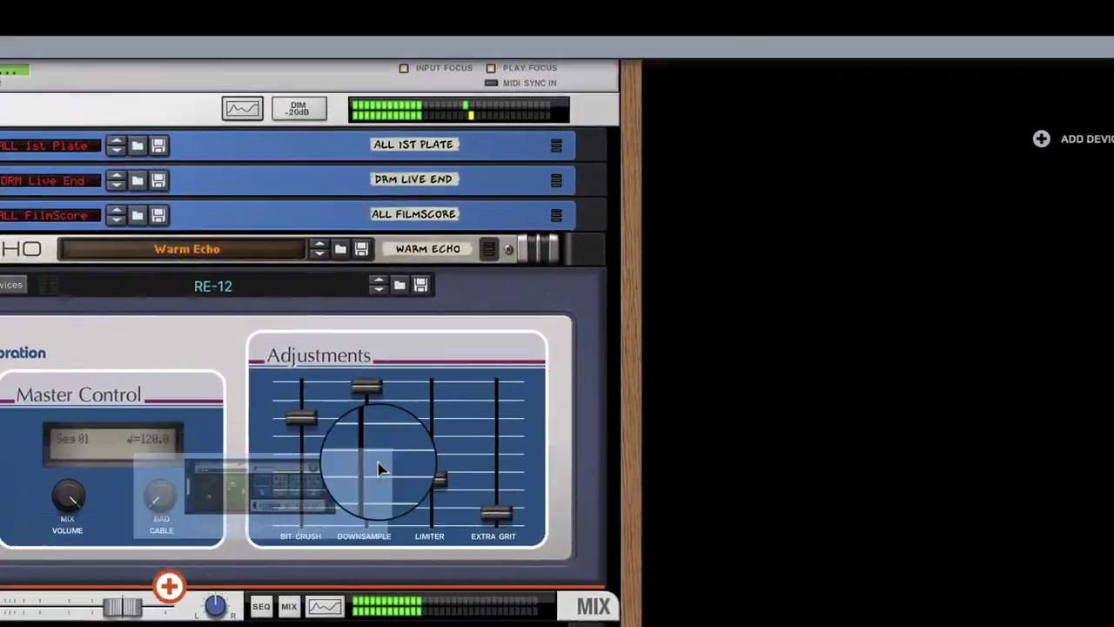
drag(377, 470, 800, 336)
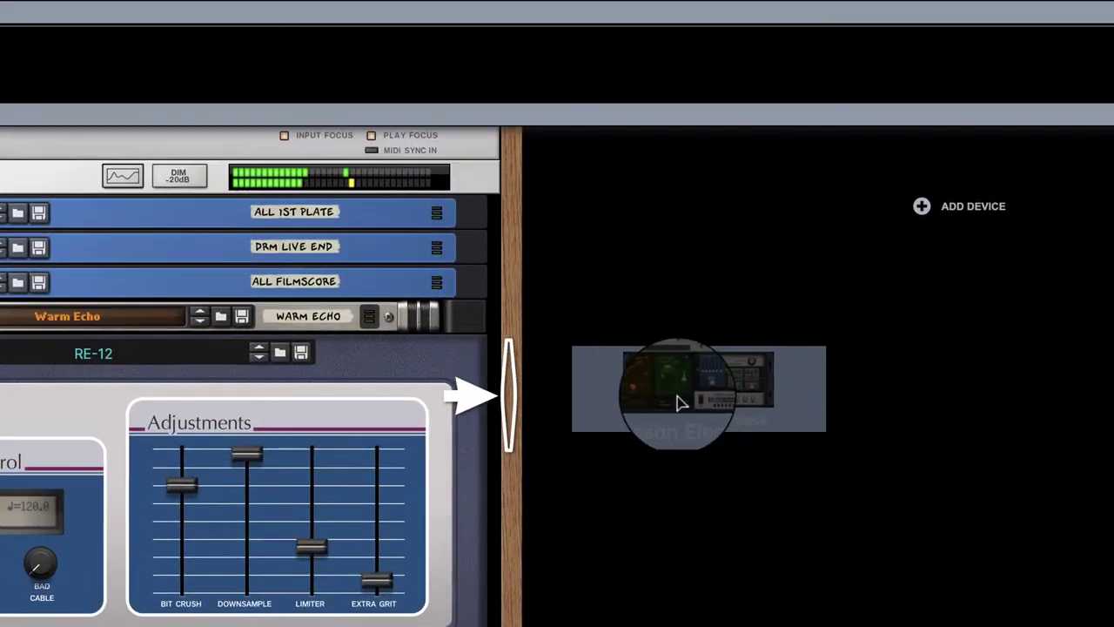
drag(681, 402, 688, 364)
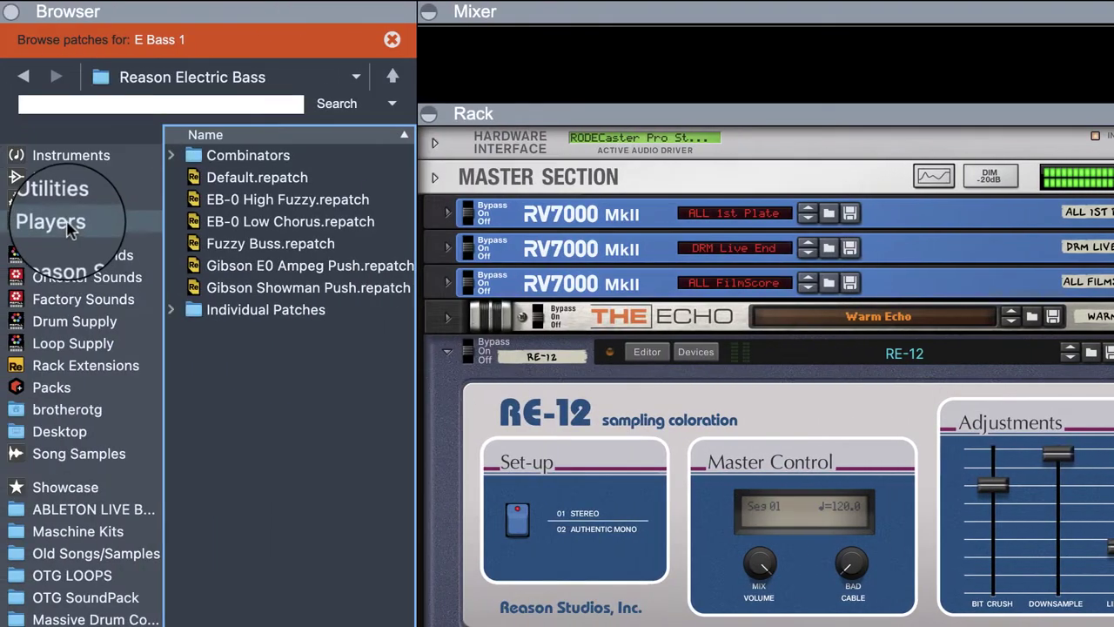
Add a Scales & Chords player to the Electric Bass and set the bass's DI/AMP blend to the AMP side.
click(49, 219)
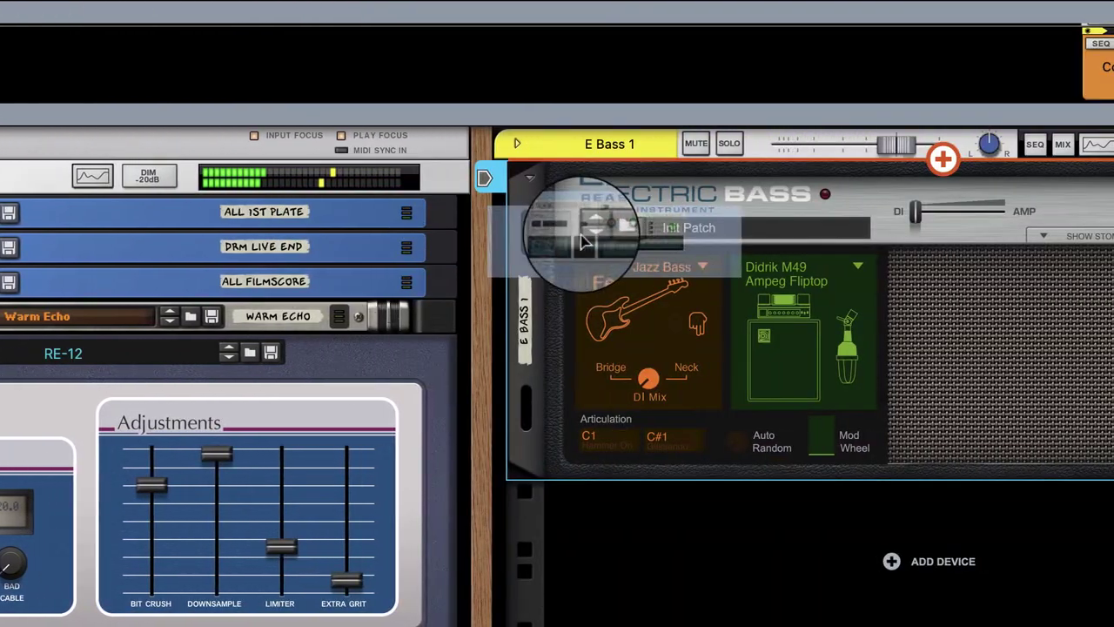
drag(577, 236, 783, 191)
drag(928, 500, 991, 500)
Turn off Chords in the bass's Scales & Chords player and set its scale to Minor.
click(848, 231)
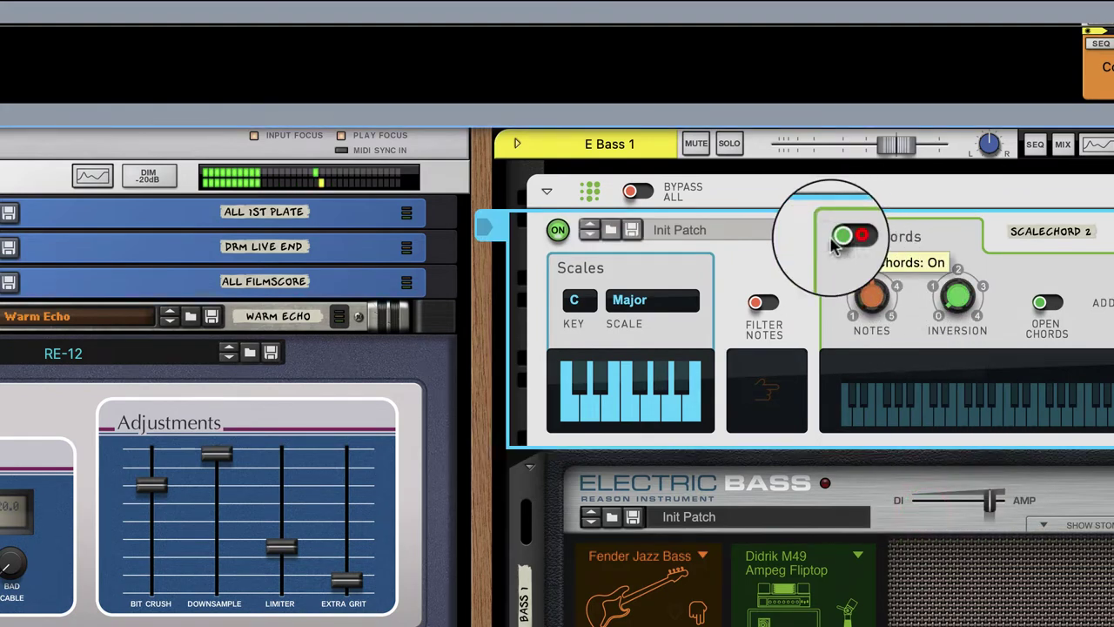
click(629, 299)
click(652, 323)
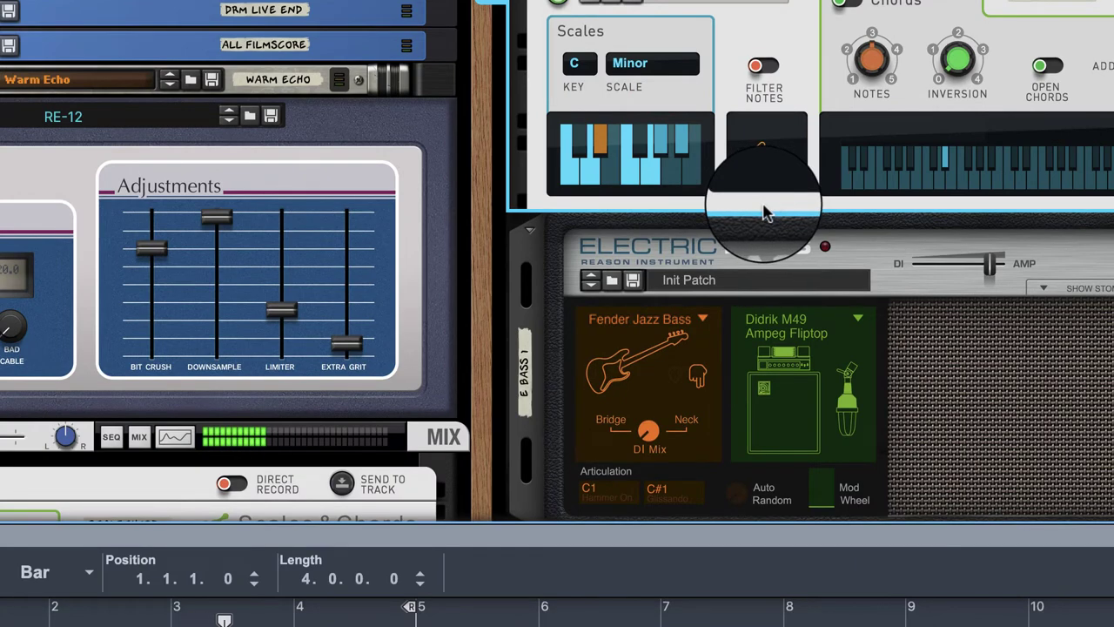
Stop playback, return to the song start and record a four-bar bass line on the E Bass 1 track.
scroll(766, 213, down, 5)
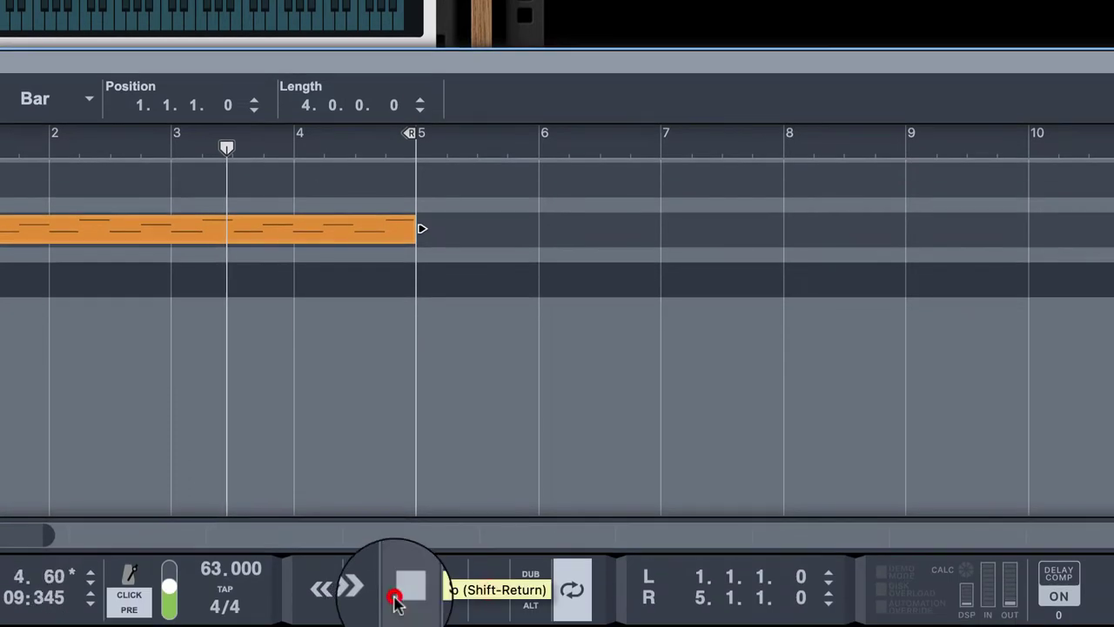
click(402, 595)
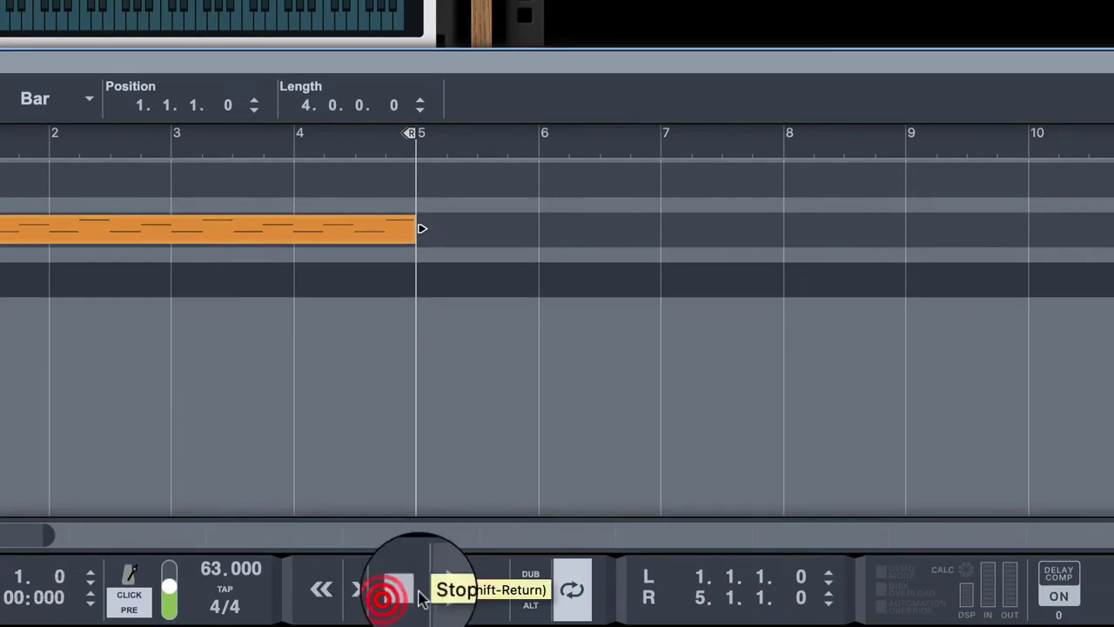
click(529, 497)
click(484, 587)
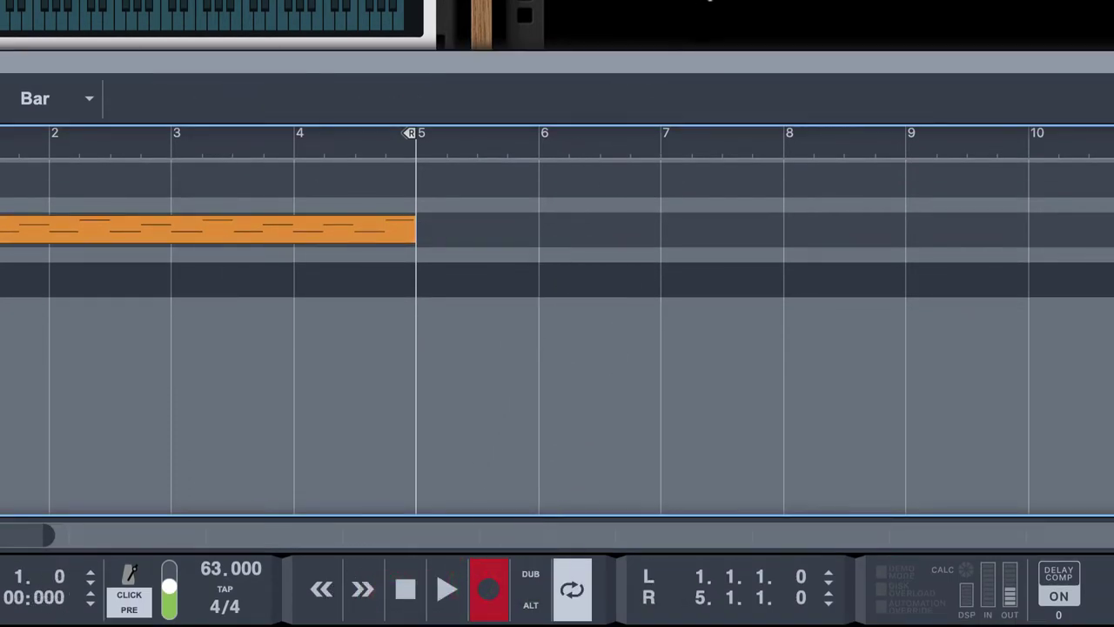
key(space)
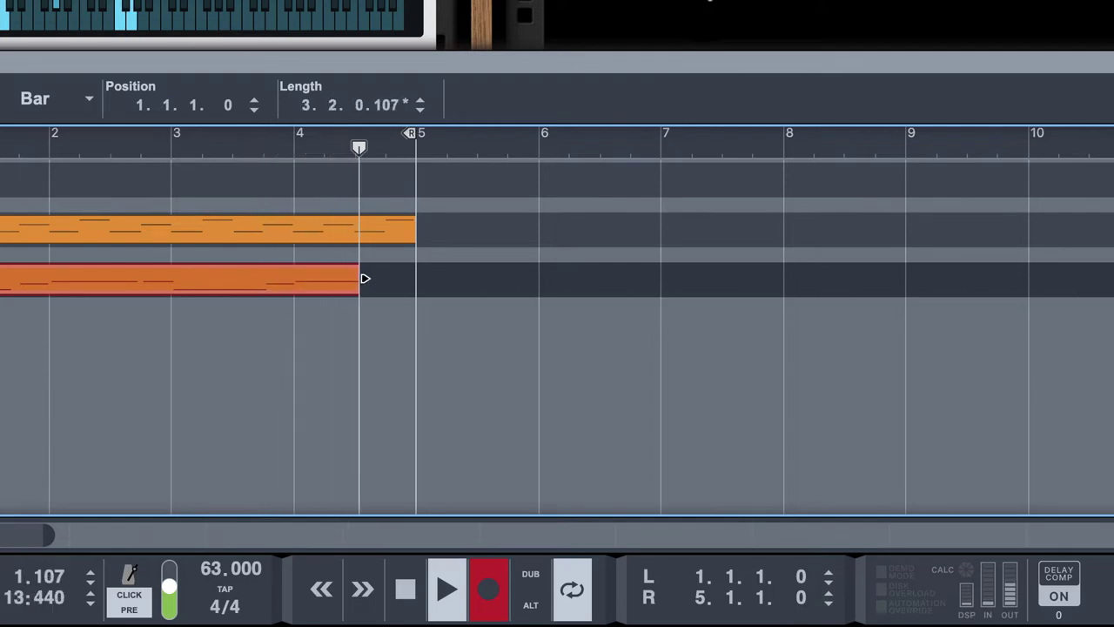
drag(412, 279, 422, 279)
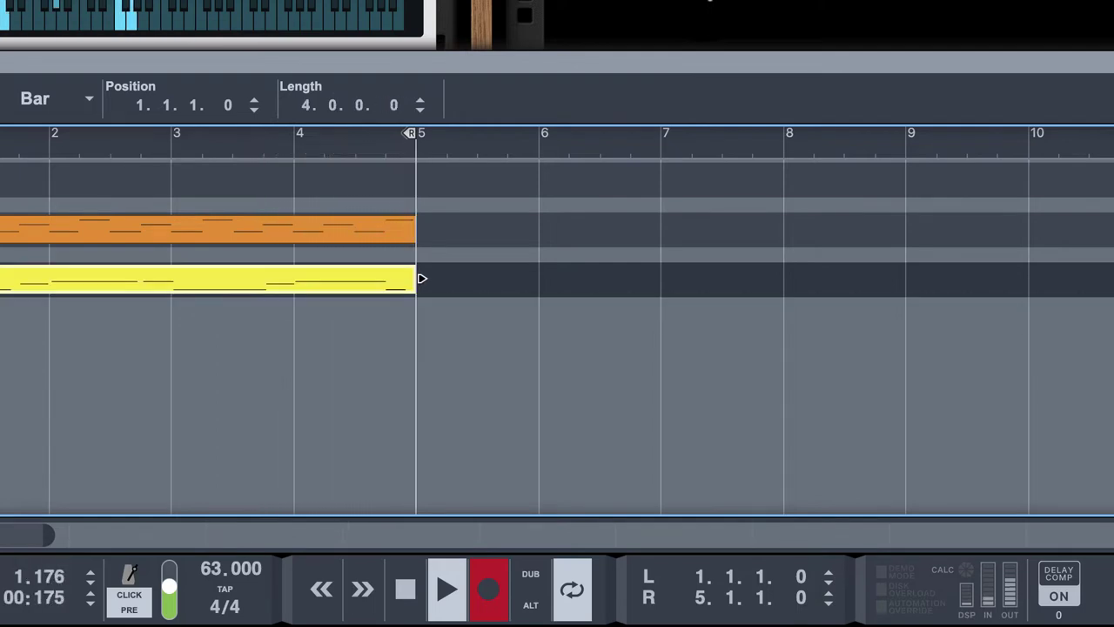
click(492, 582)
Open the recorded bass clip for editing and raise the velocity of its last note with the Pencil tool.
double_click(307, 280)
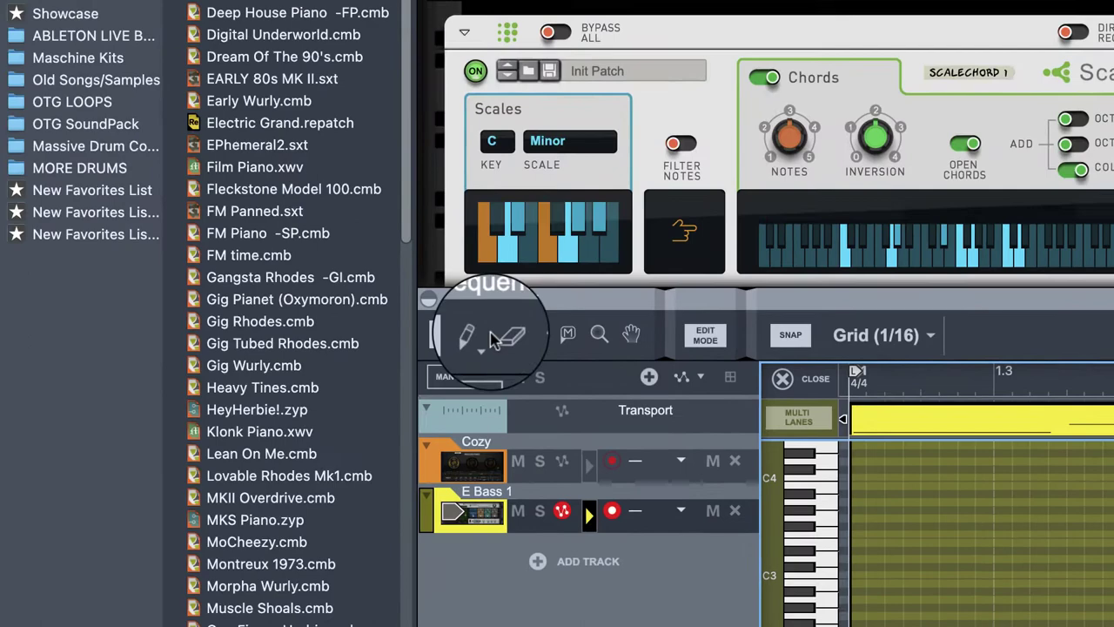
click(268, 205)
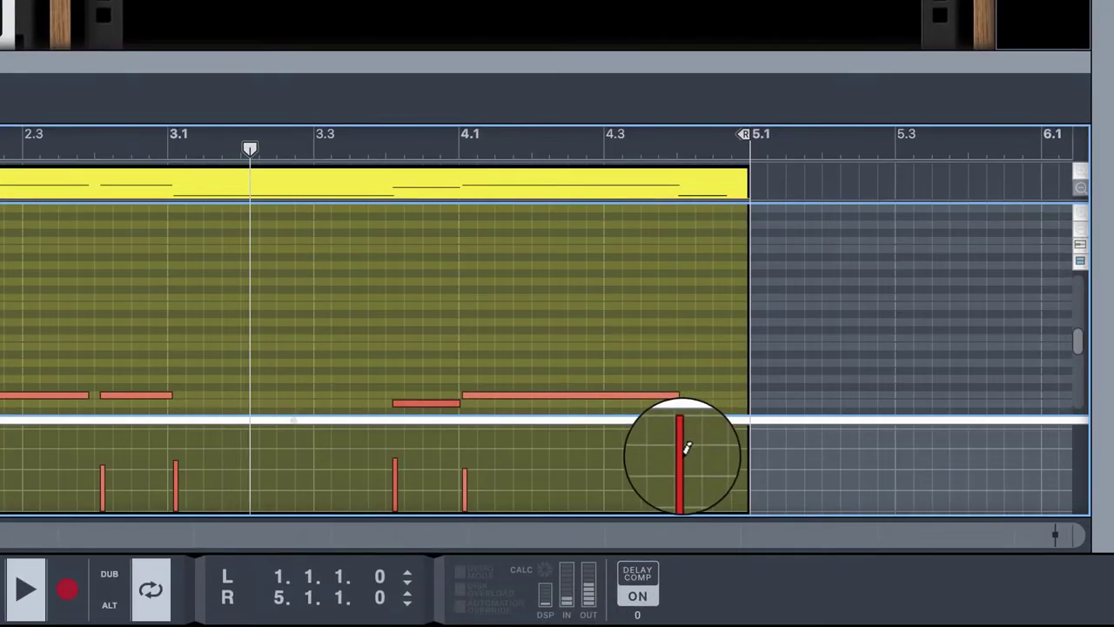
click(679, 454)
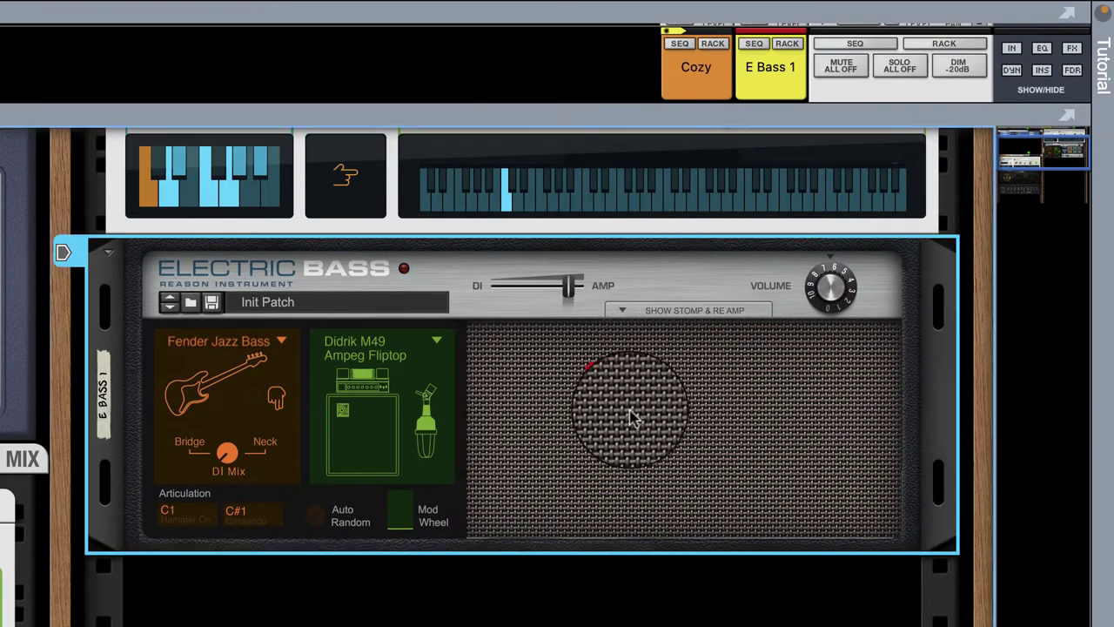
Show the Stomp & Re Amp section of the Electric Bass.
click(687, 310)
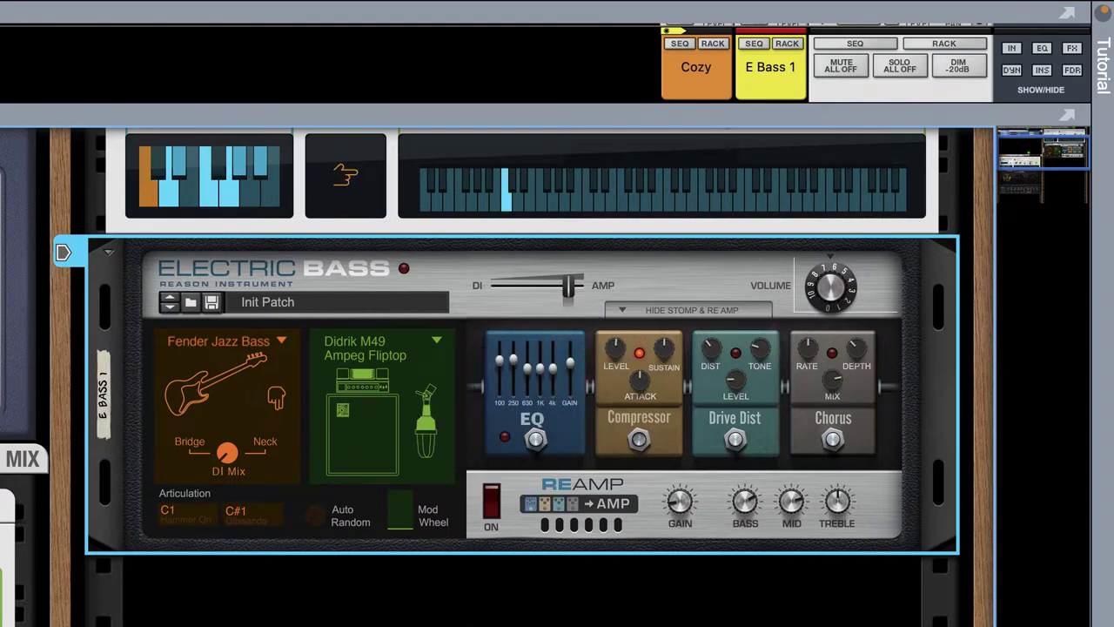
Enable send 1 to the ALL 1st Plate reverb on the Cozy mixer channel and adjust its send level.
key(F5)
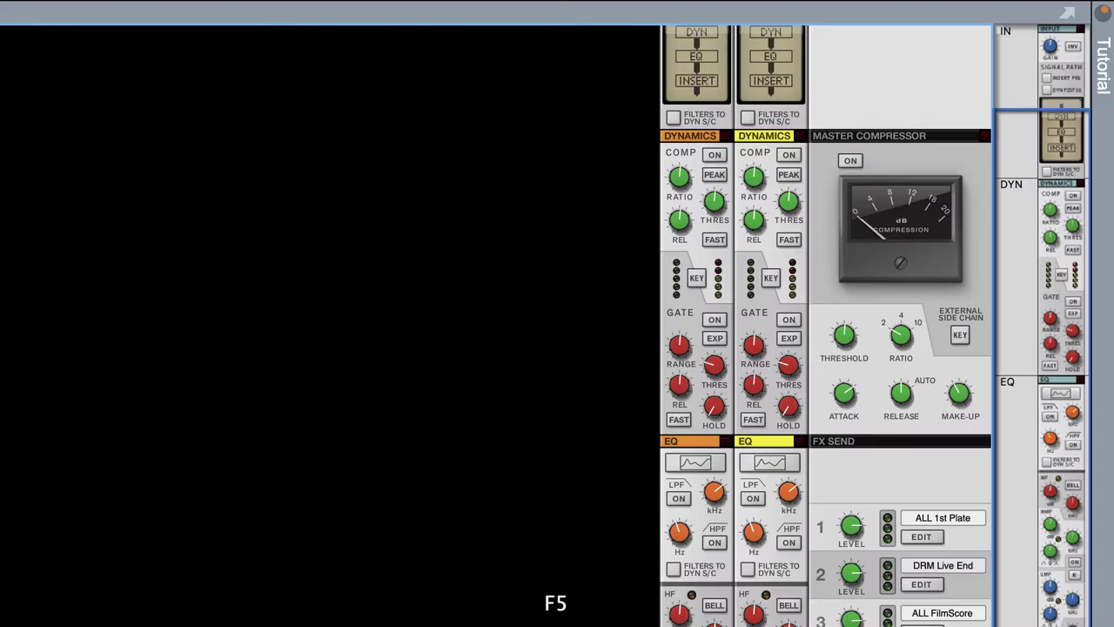
scroll(825, 325, down, 5)
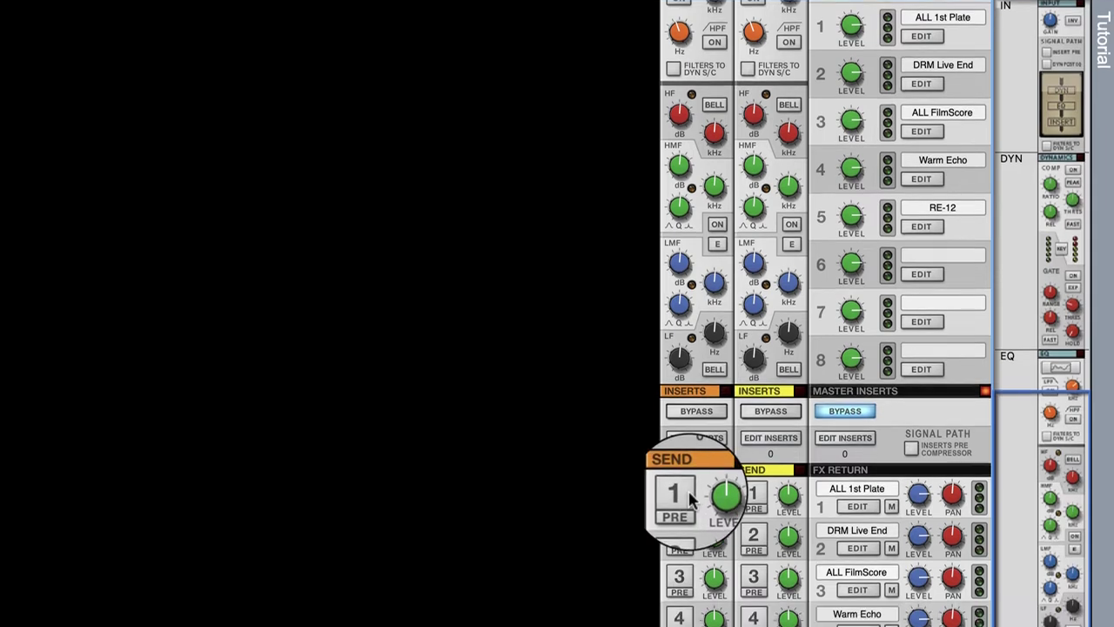
drag(714, 496, 715, 490)
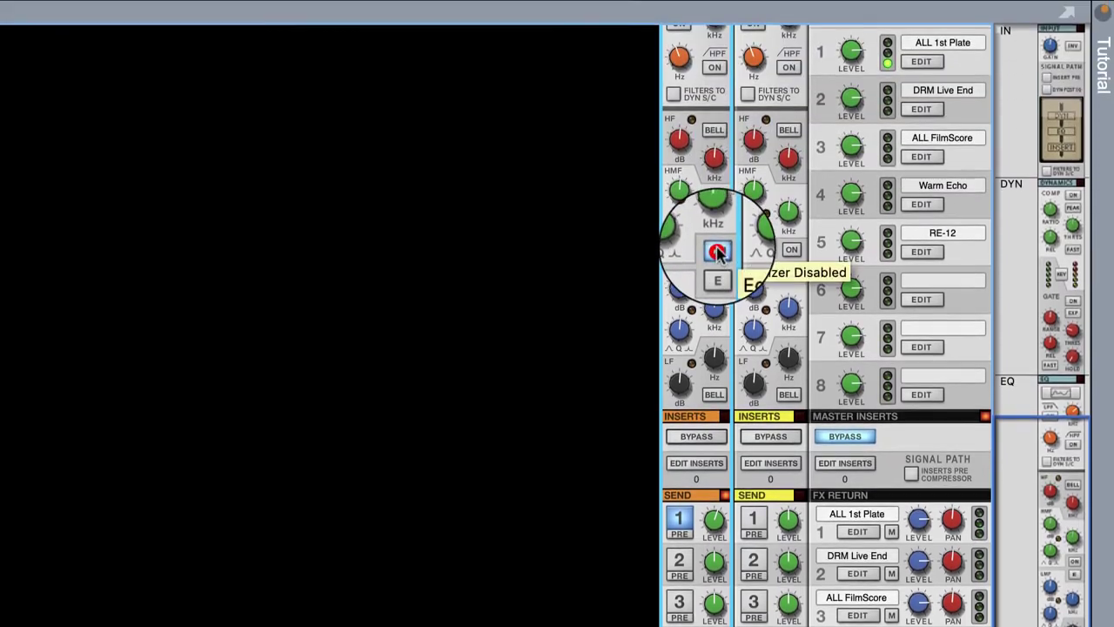
Switch on the Cozy channel's equalizer and boost its high-frequency gain slightly.
click(716, 250)
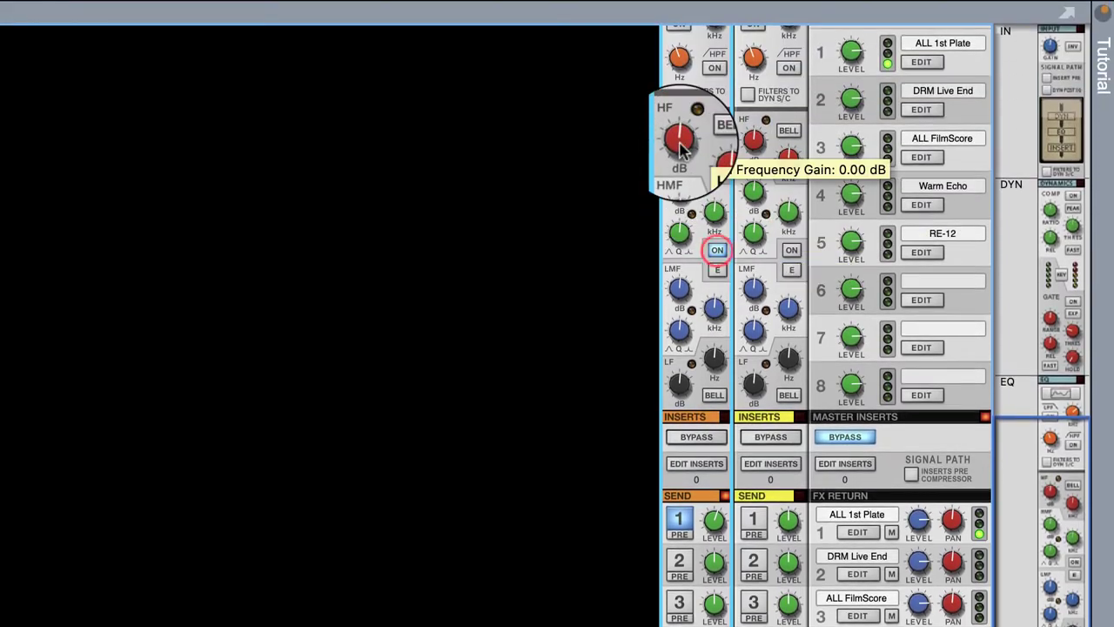
drag(693, 138, 690, 125)
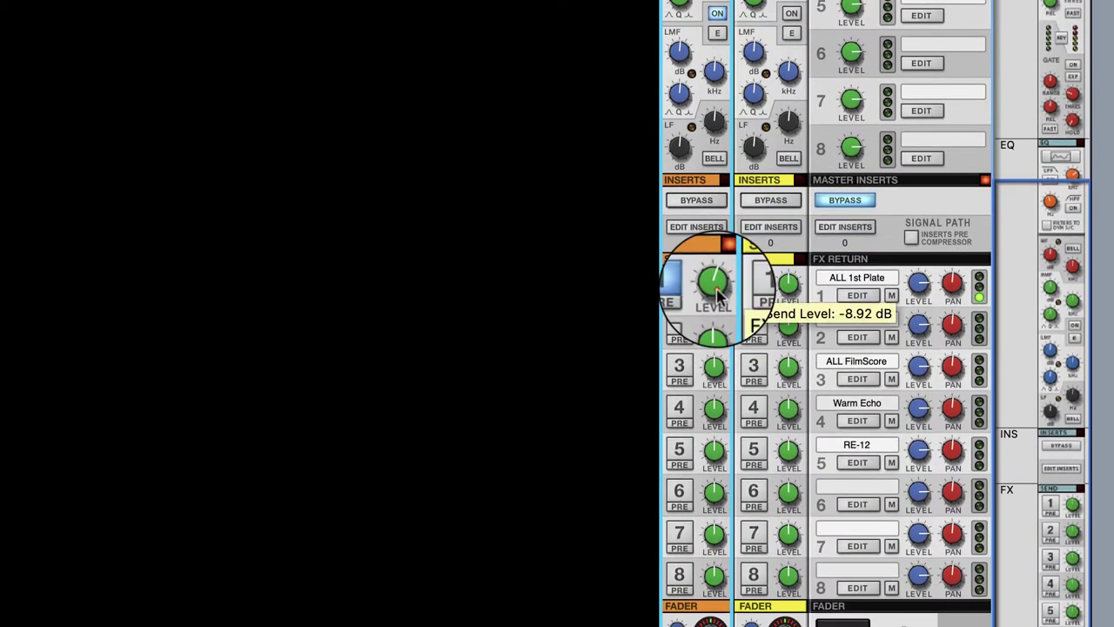
Fine-tune the Cozy channel's send 1 level and its volume fader.
drag(712, 514, 718, 527)
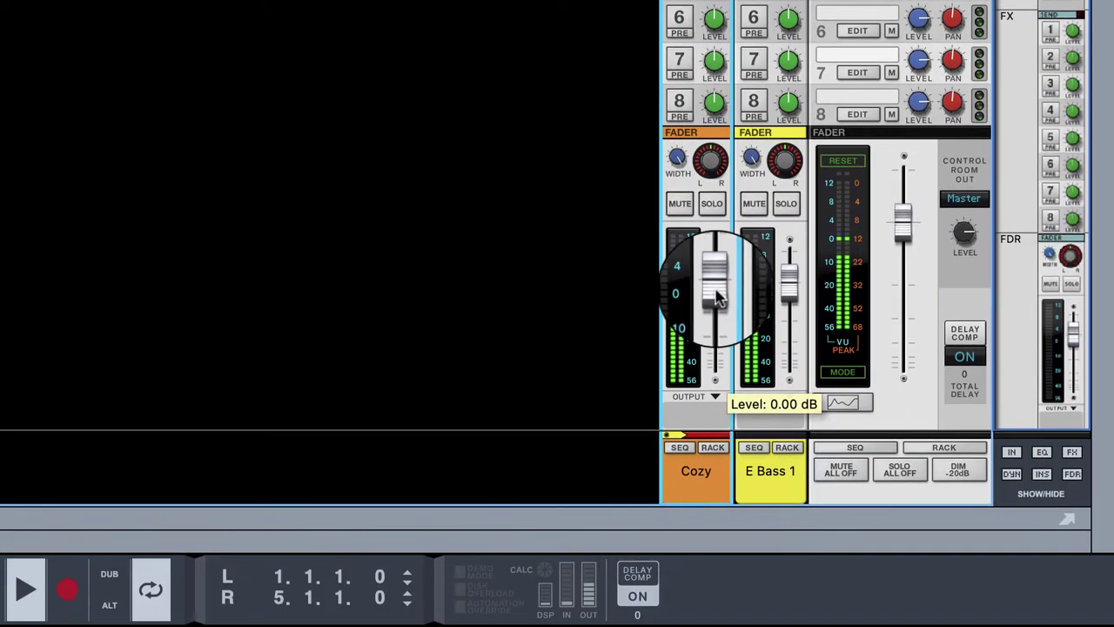
drag(715, 296, 715, 300)
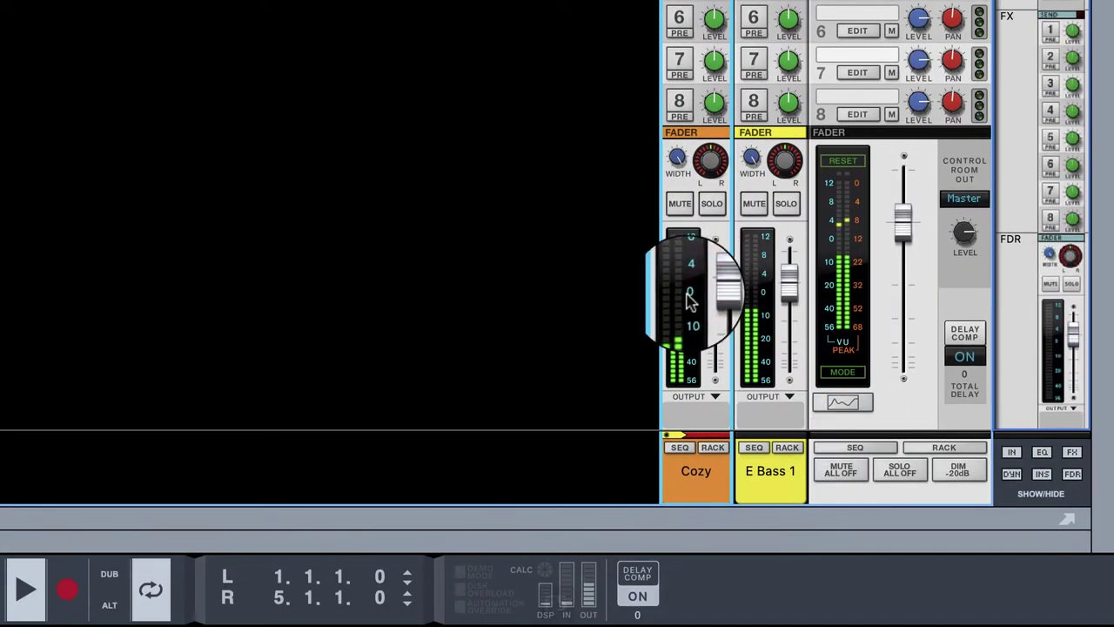
Return to the rack and add a Redrum drum computer from the instruments.
key(F5)
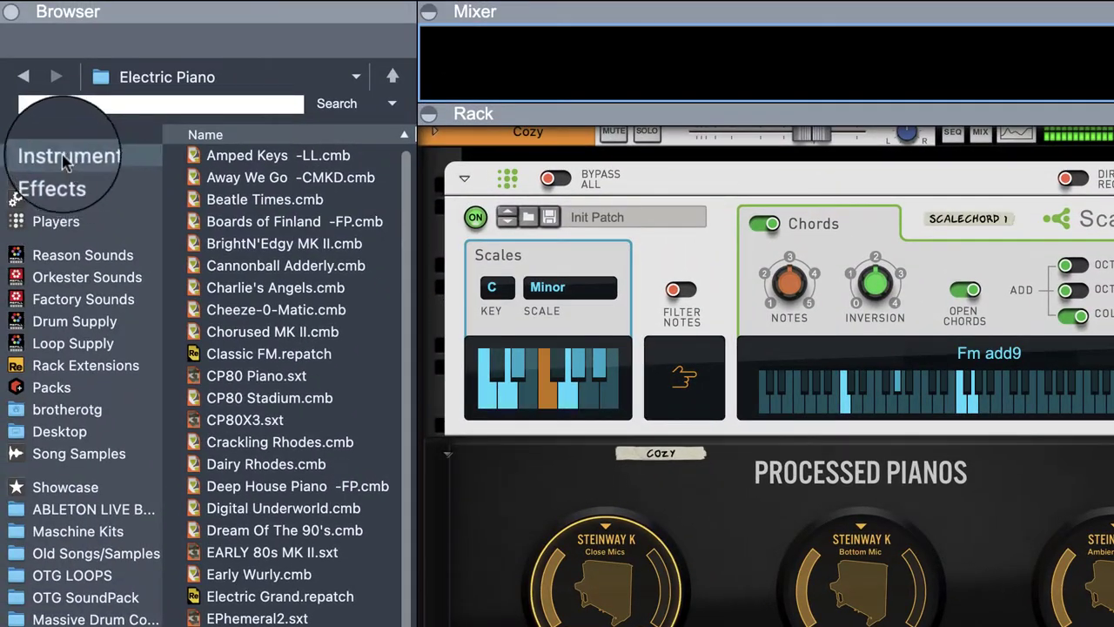
click(61, 154)
drag(288, 287, 666, 430)
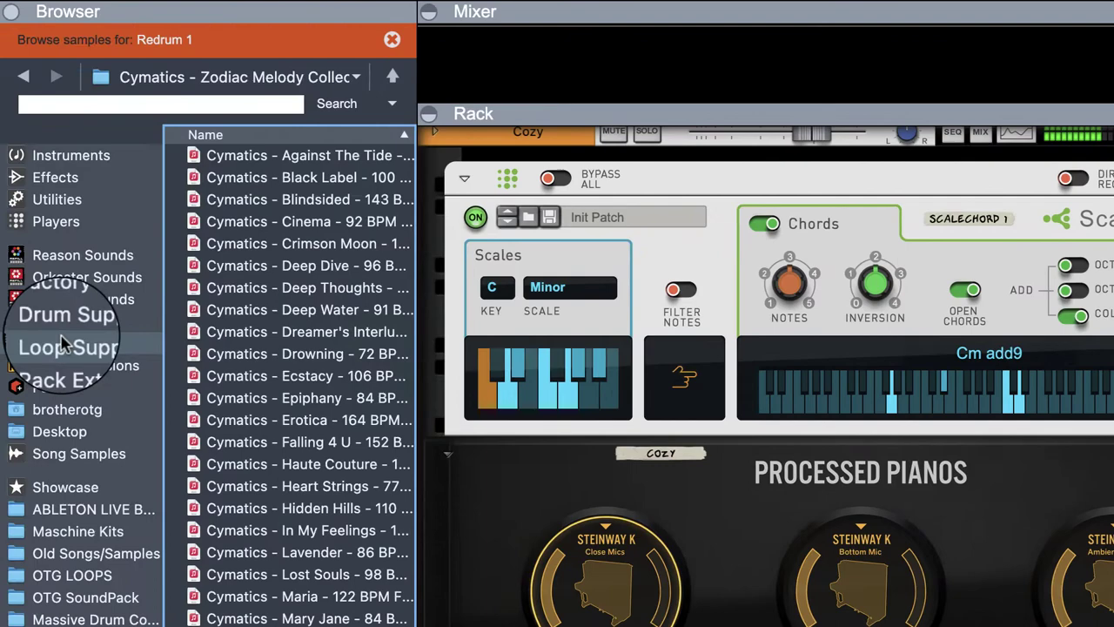
Browse the 1. Bass Drums folder of the Drum Supply for Redrum channel 1 and audition its 808 kicks.
click(61, 324)
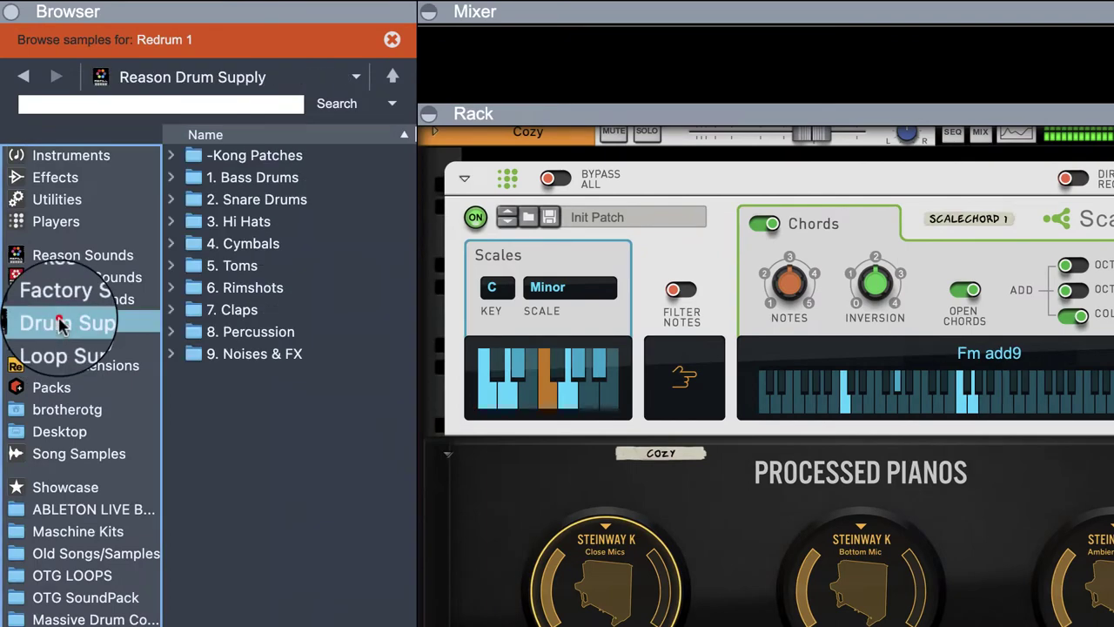
double_click(348, 179)
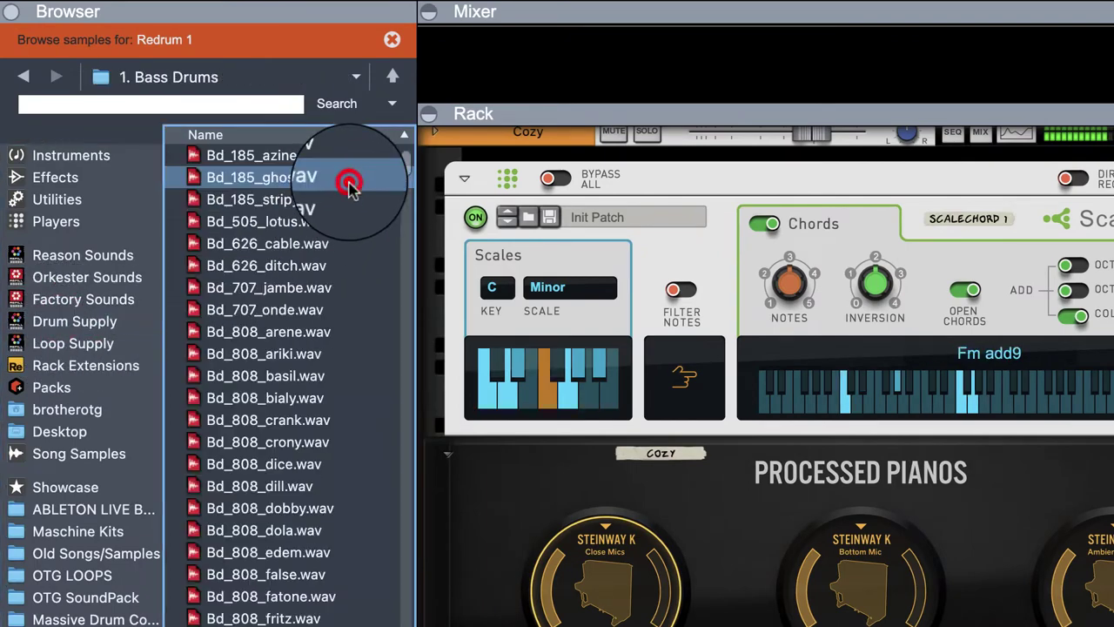
key(Down)
key(Down)
key(Down)
key(Down)
key(Down)
key(Down)
click(267, 441)
click(265, 596)
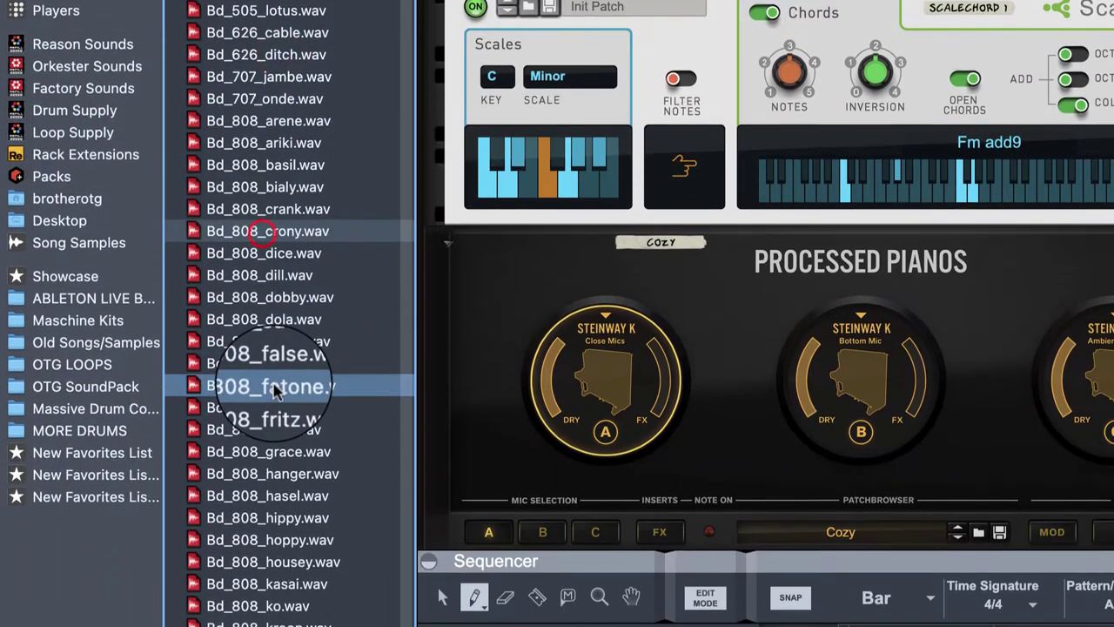
click(260, 485)
Compare kicks further down the bass drum folder and load Bd_kck_saturday.wav into Redrum channel 1.
scroll(266, 486, down, 10)
click(266, 489)
scroll(268, 257, down, 10)
click(271, 255)
scroll(287, 322, down, 10)
click(300, 387)
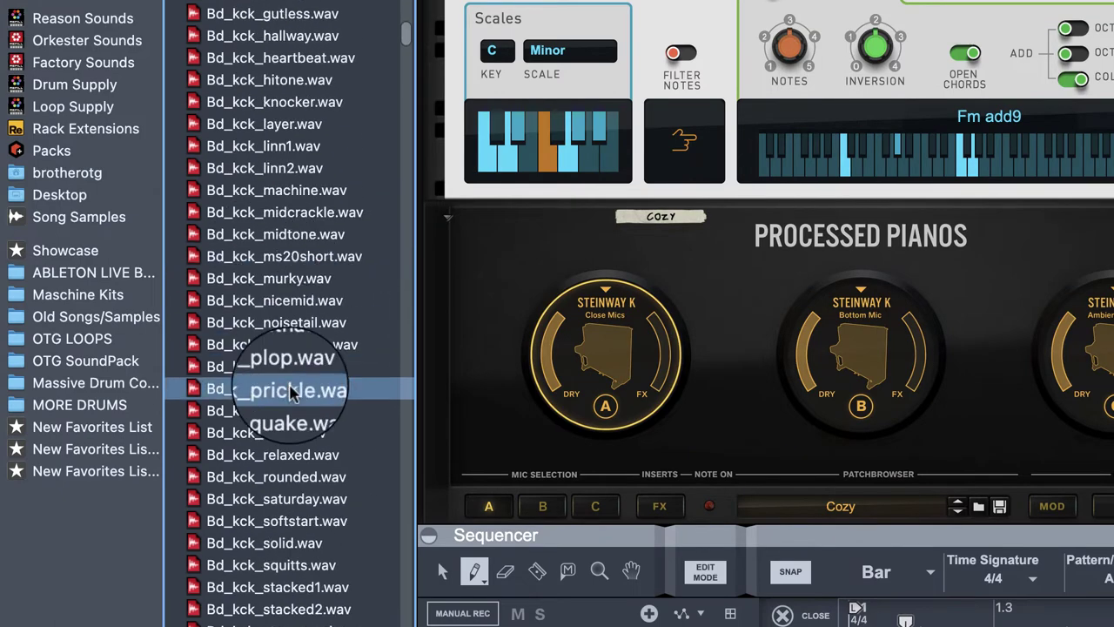
click(296, 499)
click(293, 355)
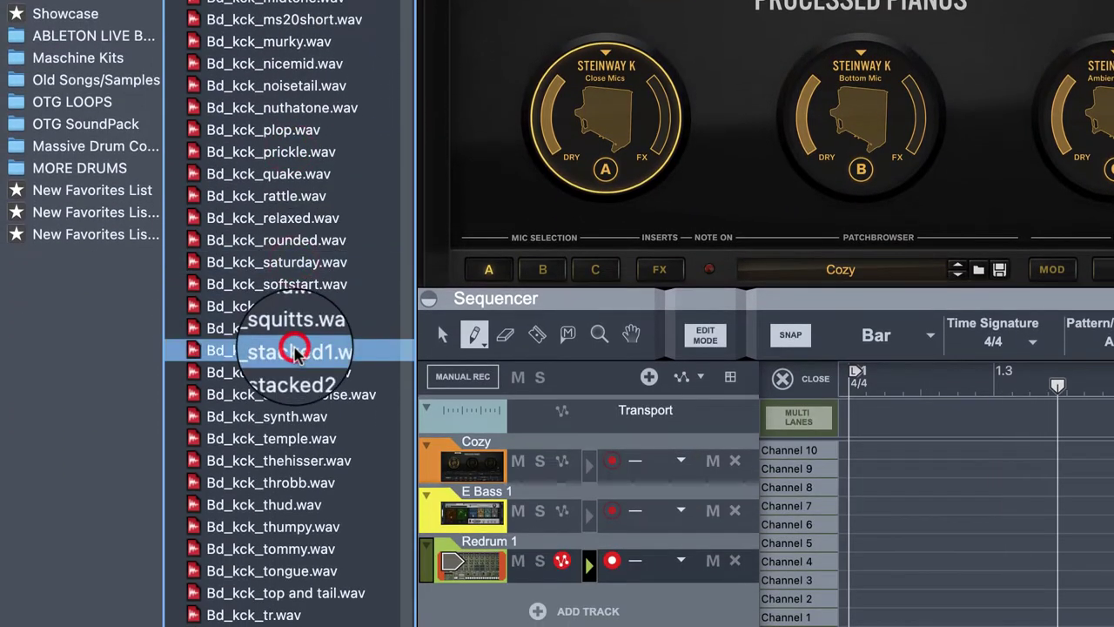
click(272, 247)
click(271, 261)
click(277, 280)
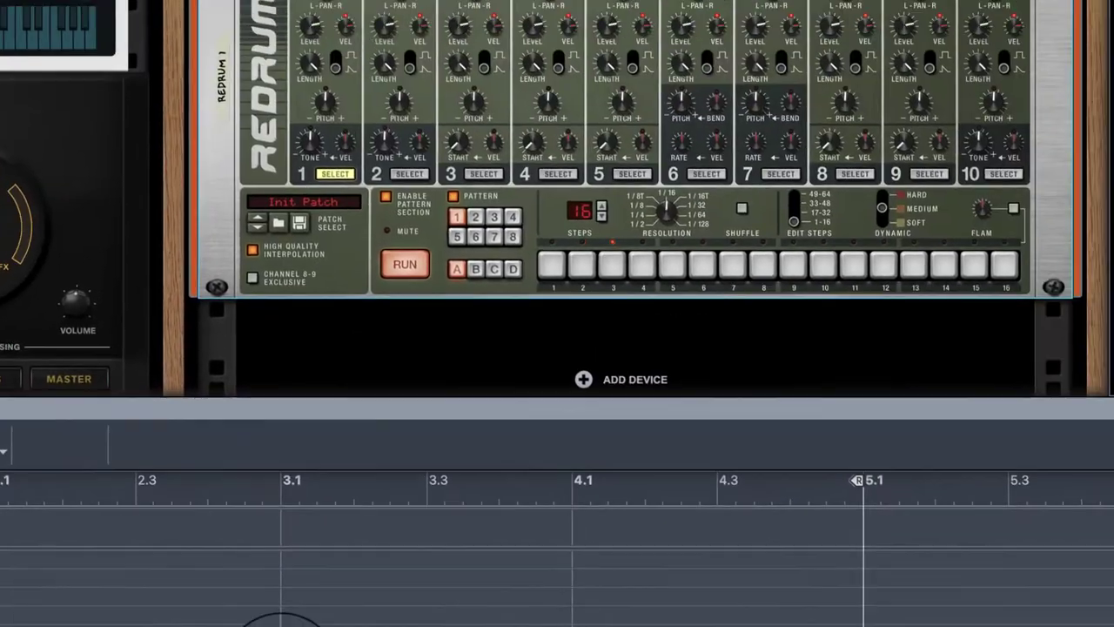
Program the Redrum channel 1 kick on steps 1 and 7 of the 16-step pattern.
click(552, 265)
click(733, 264)
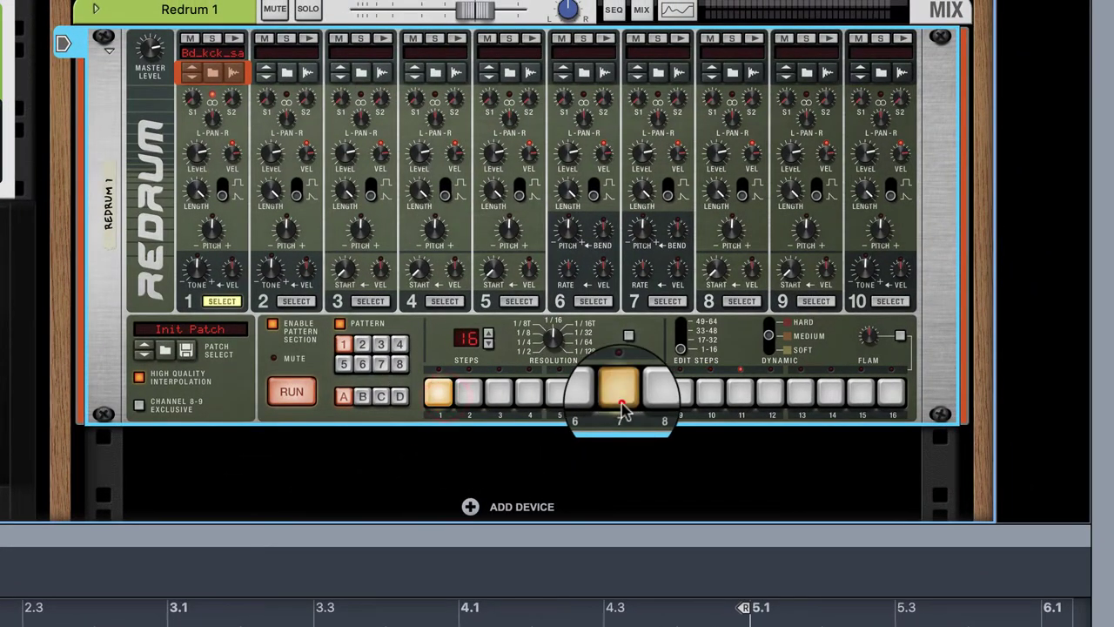
click(530, 396)
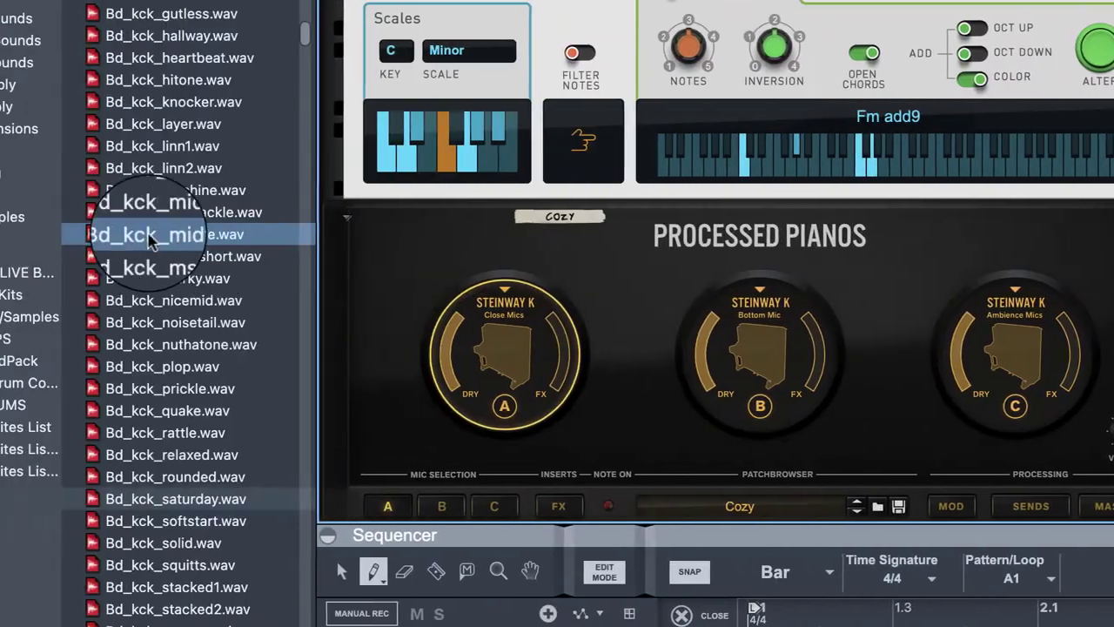
Load Bd_kck_nuthatone.wav into Redrum channel 2.
click(235, 322)
drag(235, 322, 917, 405)
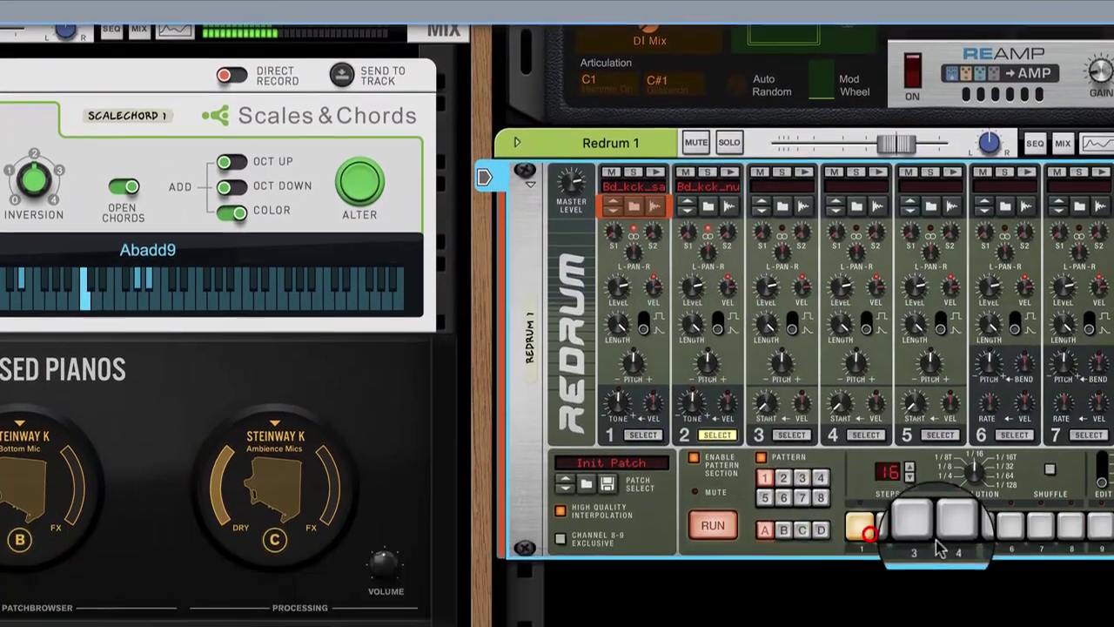
Program Redrum channel 2 on steps 1, 4 and 7, and move its sample on to Bd_kck_prickle.wav.
click(951, 525)
click(1041, 525)
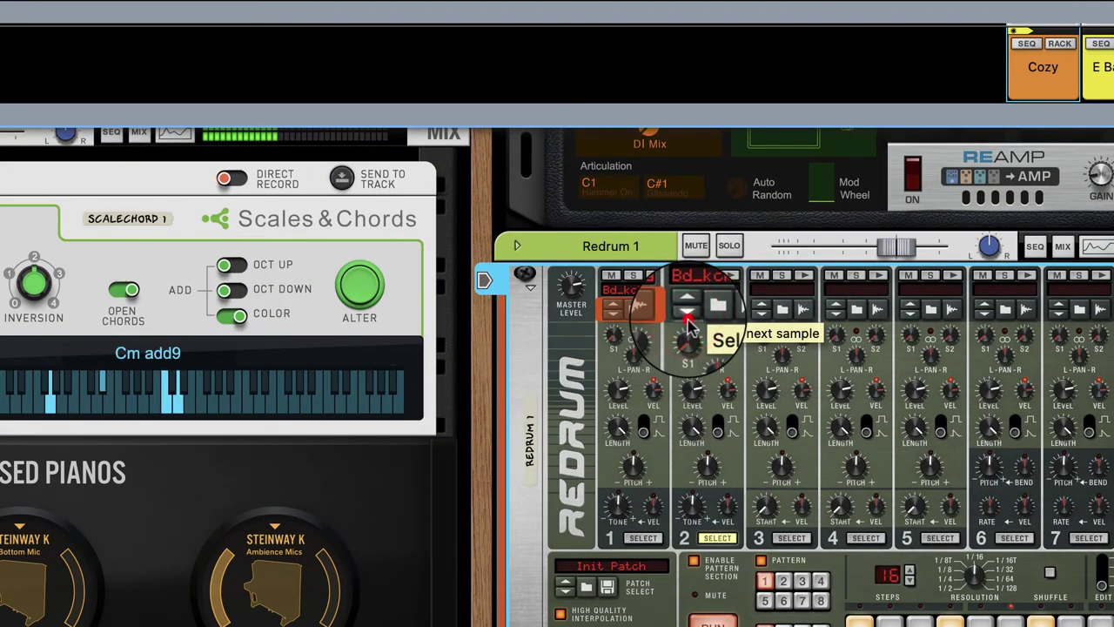
click(687, 313)
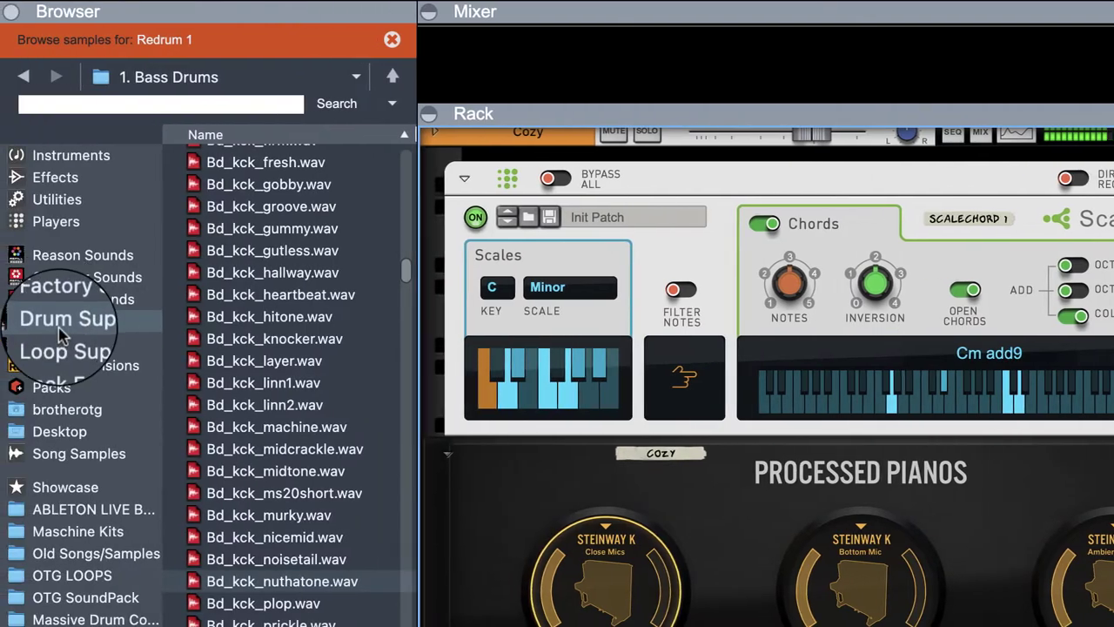
Browse the 7. Claps folder of the Drum Supply and audition its first dbh clap samples.
click(58, 327)
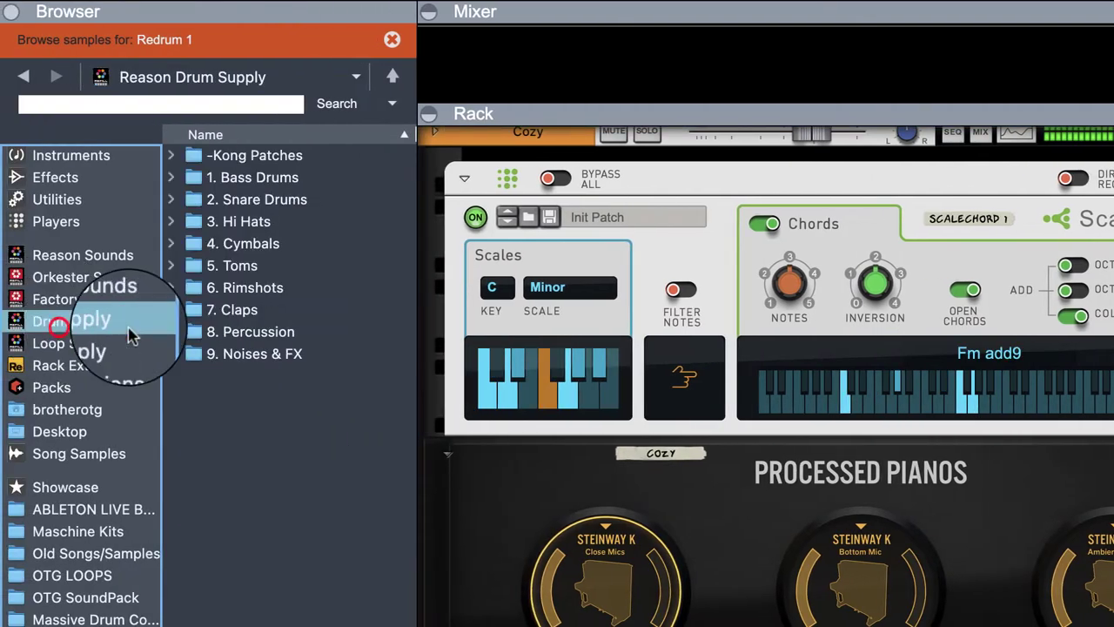
double_click(273, 310)
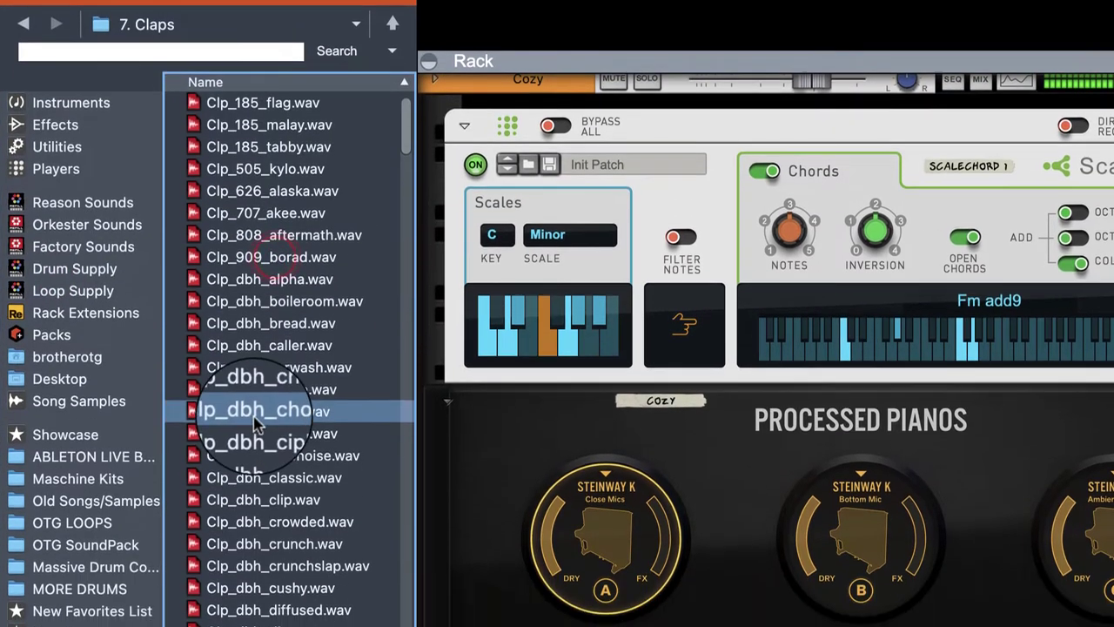
click(276, 609)
click(278, 475)
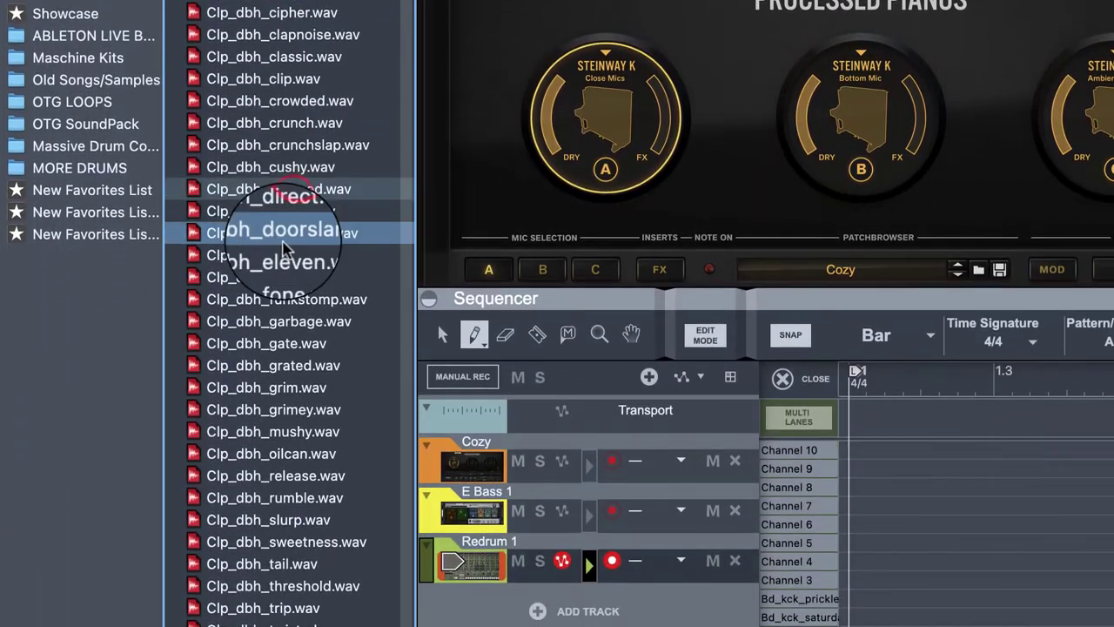
click(290, 217)
click(276, 189)
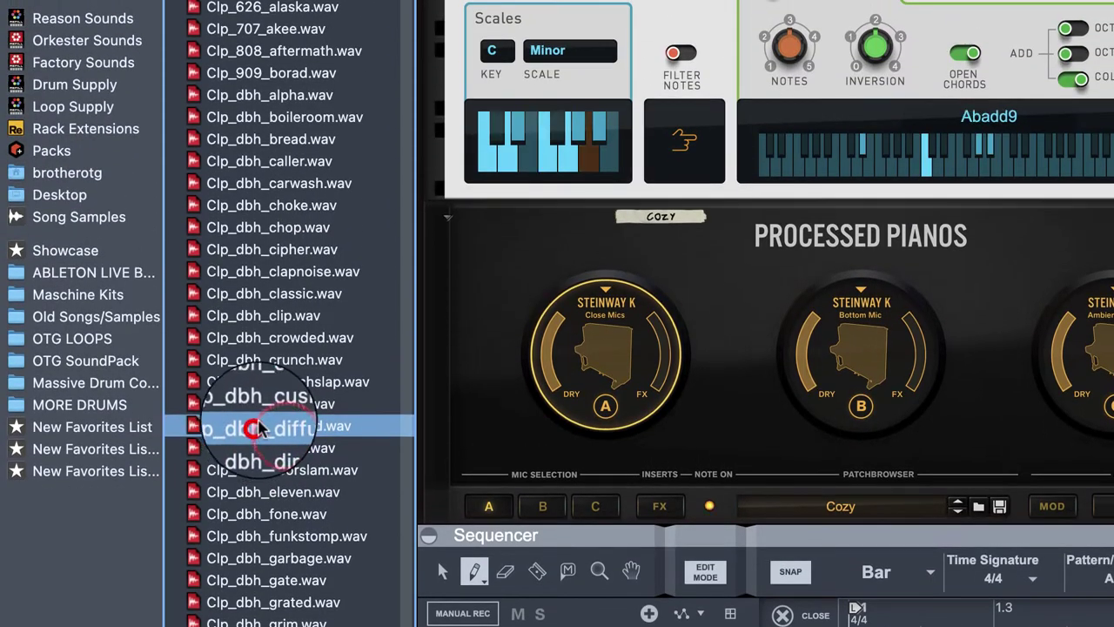
Compare more dbh claps, including Clp_dbh_crunch.wav, Clp_dbh_choke.wav and Clp_dbh_caller.wav.
click(277, 166)
click(277, 359)
click(278, 271)
click(280, 204)
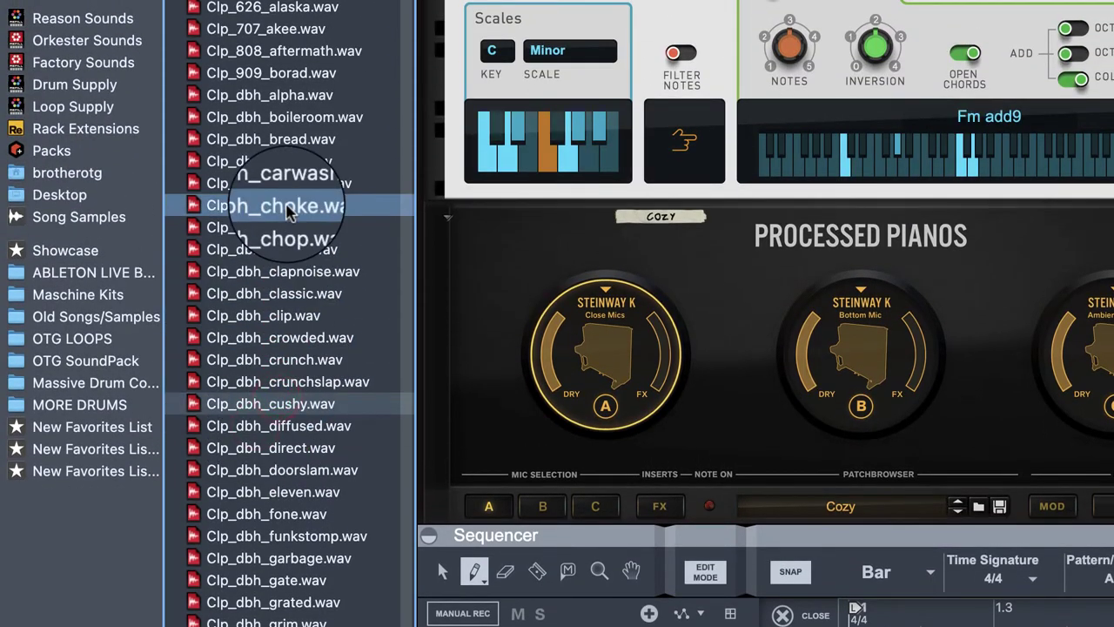
click(285, 161)
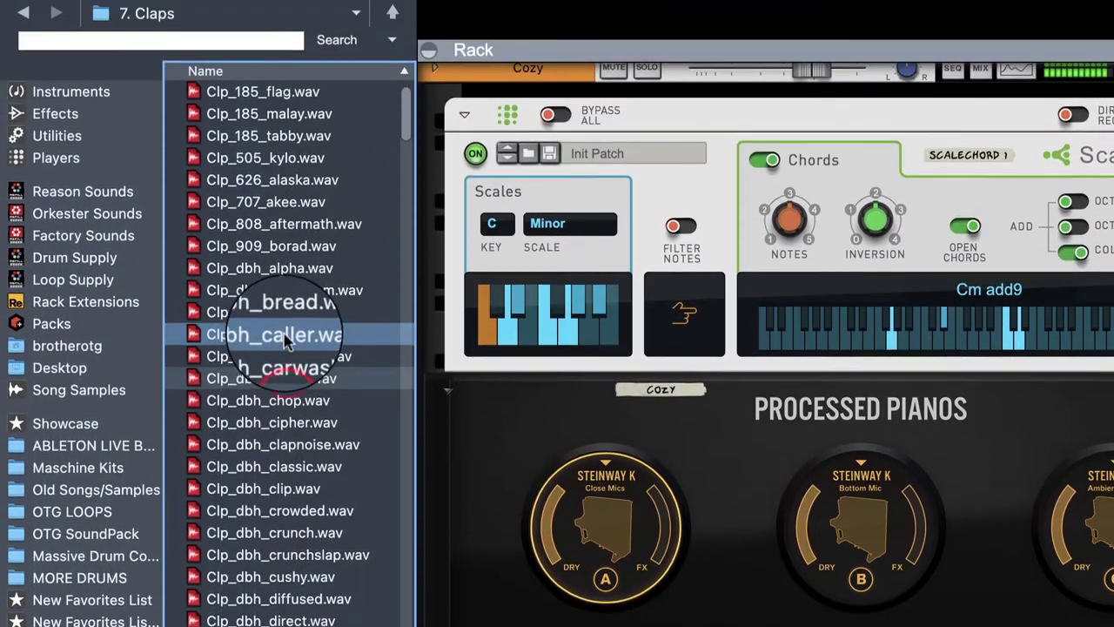
click(291, 319)
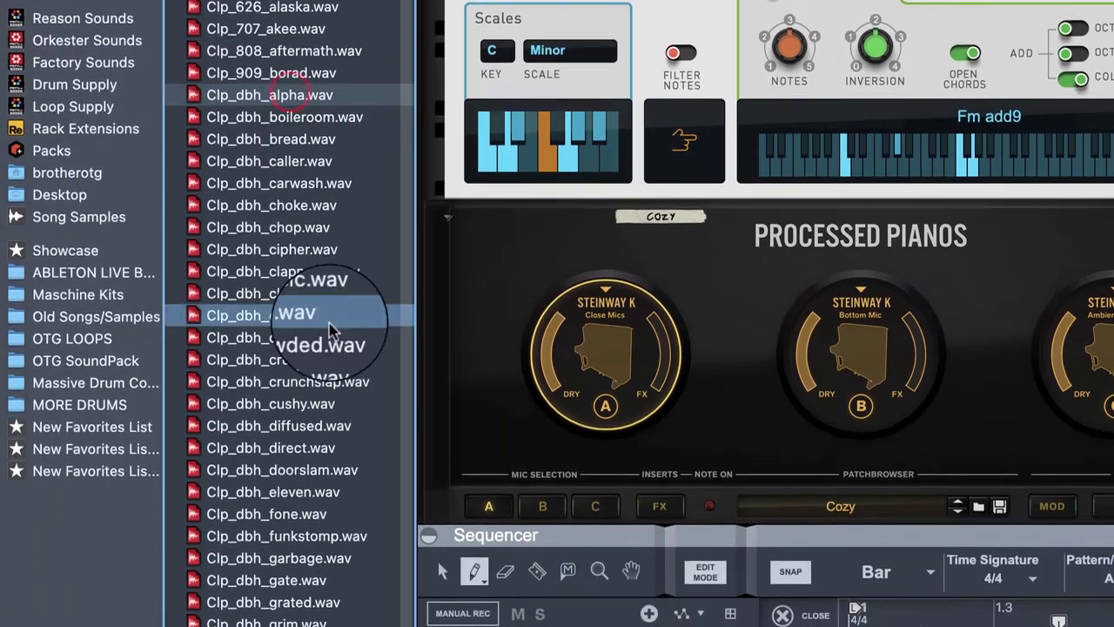
click(323, 510)
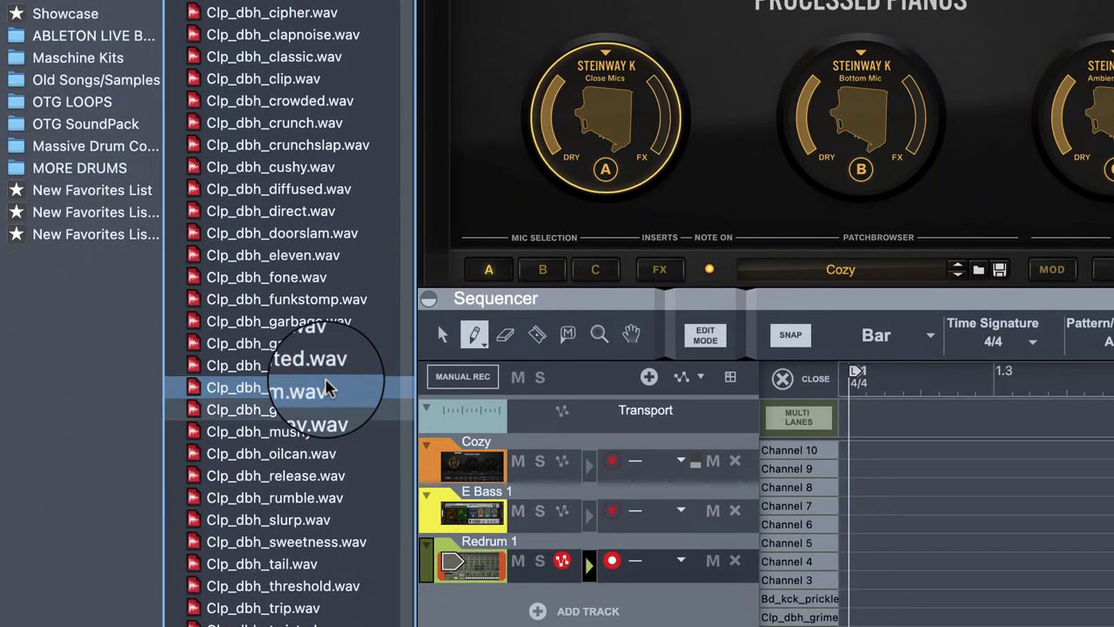
Audition the dbh claps one after another from Clp_dbh_grim.wav to Clp_dbh_release.wav.
key(Down)
key(Down)
key(Down)
key(Down)
key(Down)
key(Down)
key(Down)
key(Down)
key(Down)
key(Down)
key(Down)
key(Down)
key(Down)
key(Down)
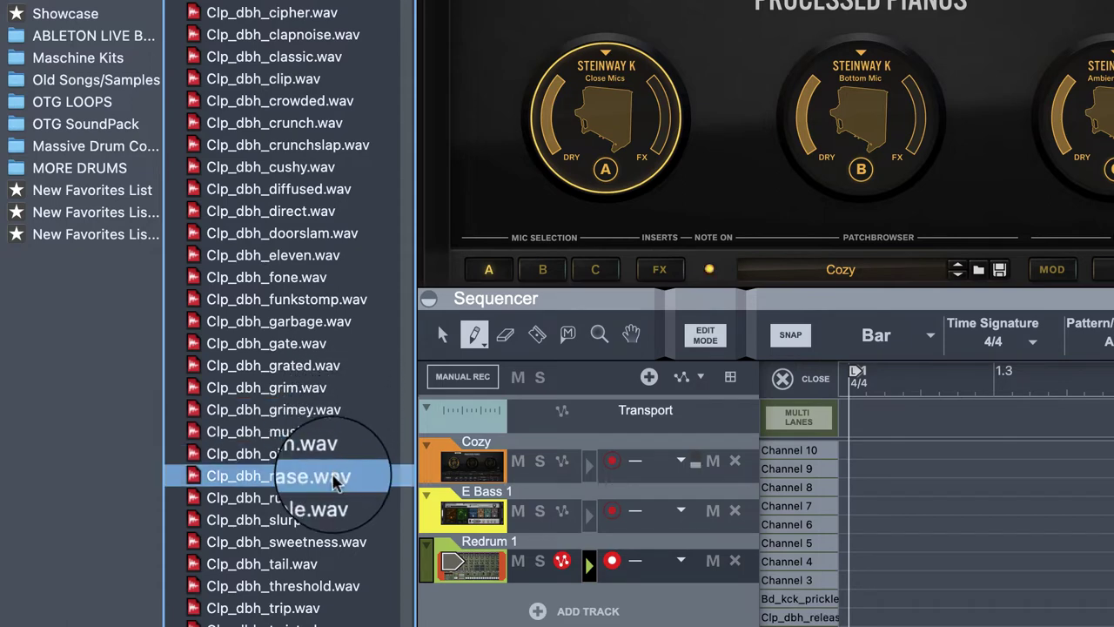
Audition the remaining dbh claps and the first dh claps, and try loading the chosen dbh clap into Redrum channel 3.
scroll(313, 470, down, 1)
click(305, 470)
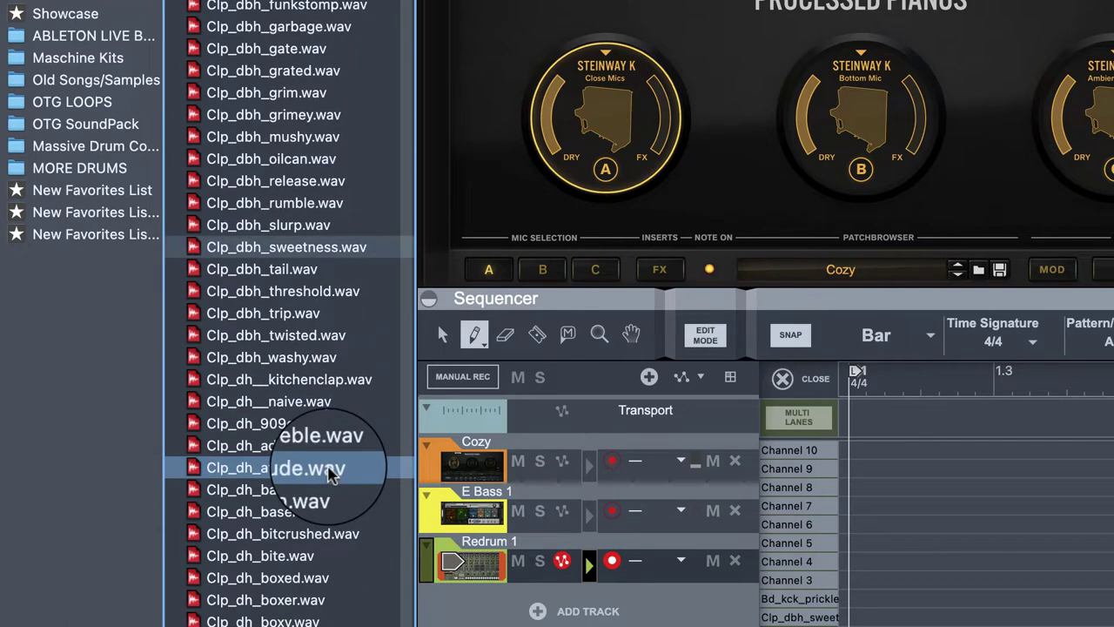
click(277, 357)
click(294, 271)
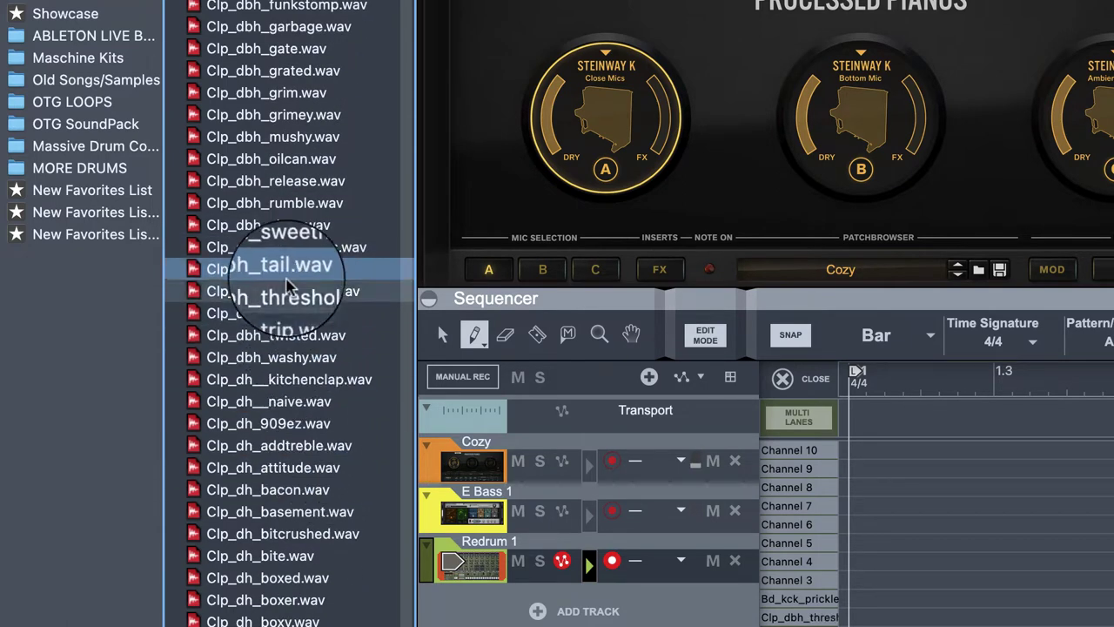
drag(287, 291, 1113, 189)
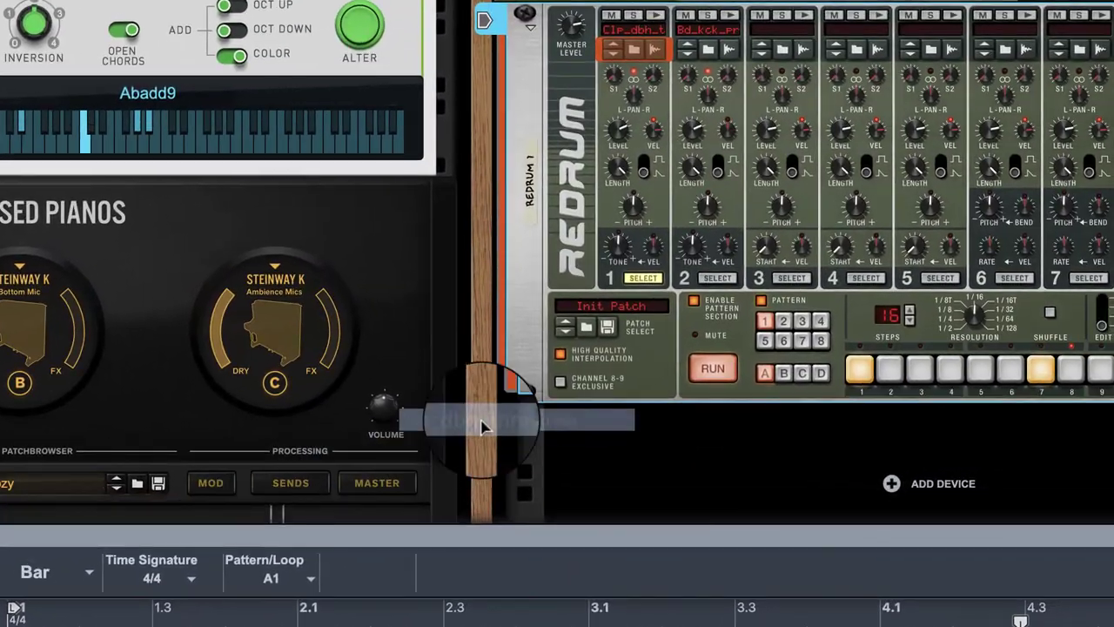
drag(484, 426, 749, 257)
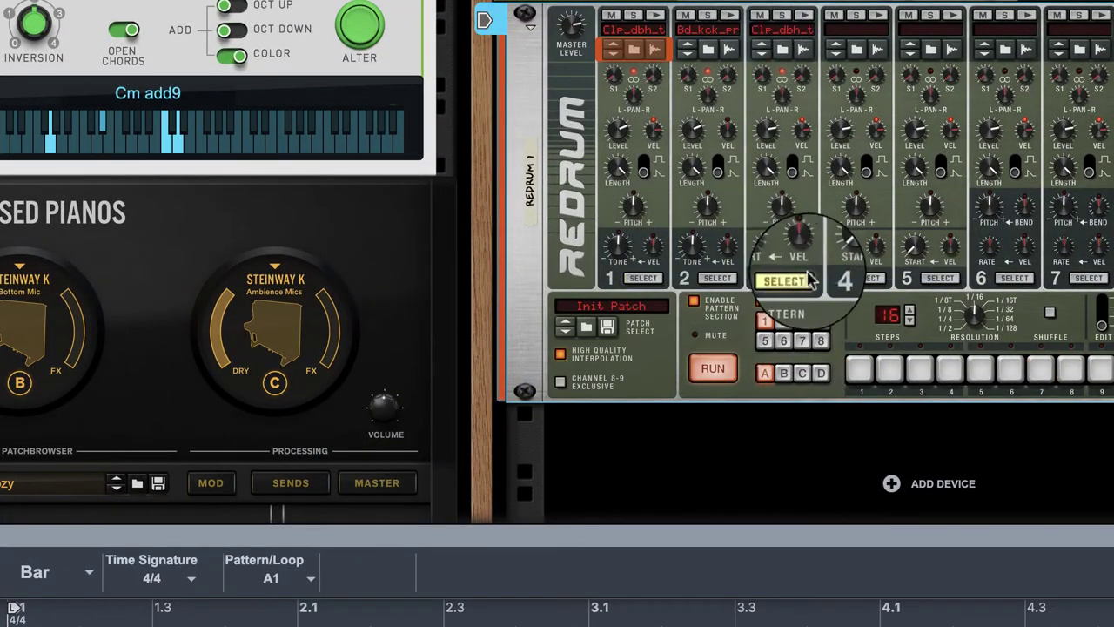
Undo the clap loads on Redrum channels 3 and 1 to bring back the channel 1 kick.
key(super+z)
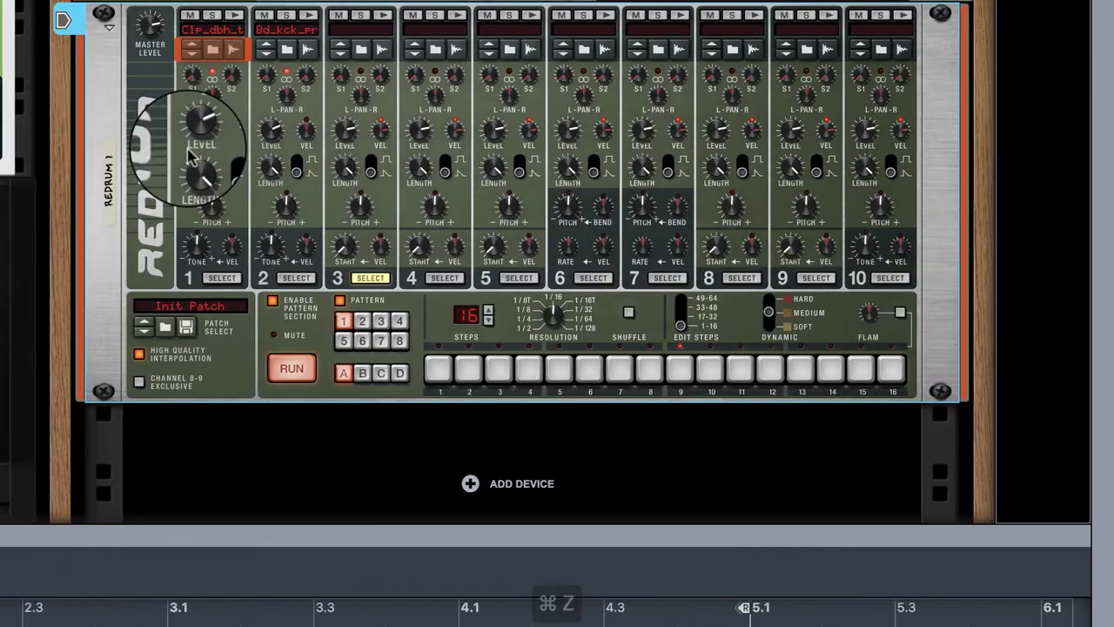
key(super+z)
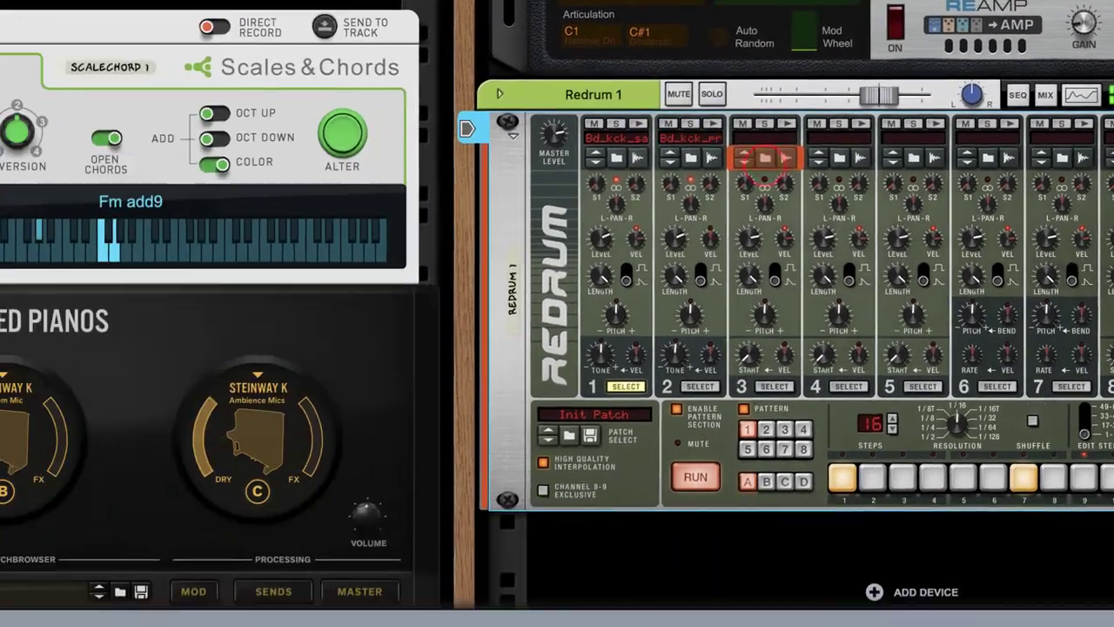
Load the dbh thresh clap into Redrum channel 3 and the dbh oilcan clap into channel 4, with a channel 4 hit on step 13.
click(186, 306)
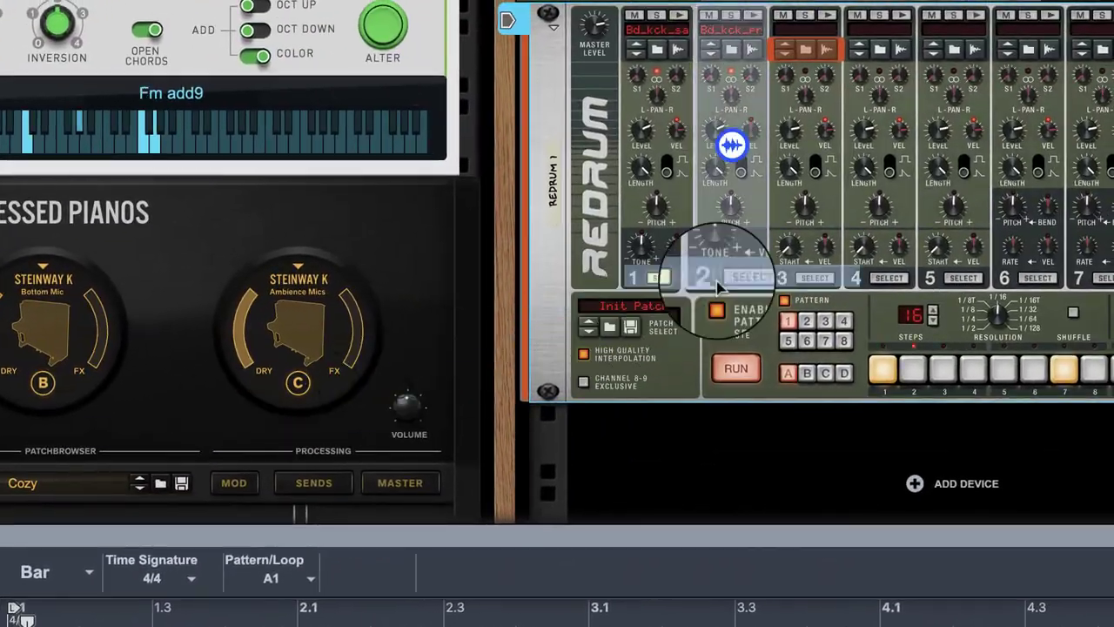
click(838, 288)
click(1029, 381)
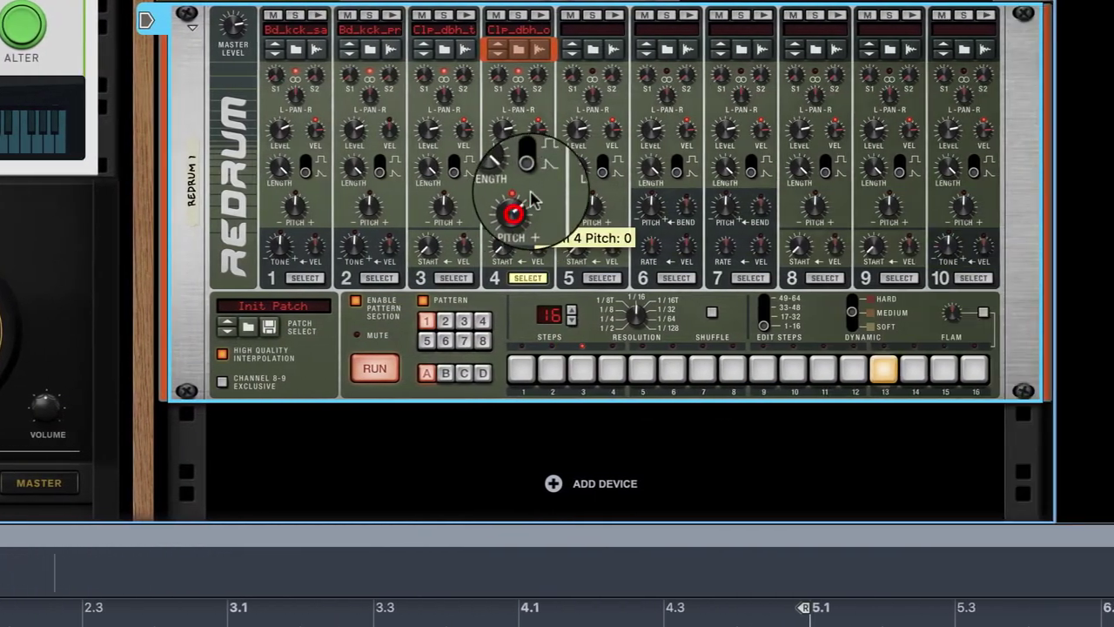
Raise the pitch of the clap on Redrum channel 4 to 30.
drag(879, 217, 897, 199)
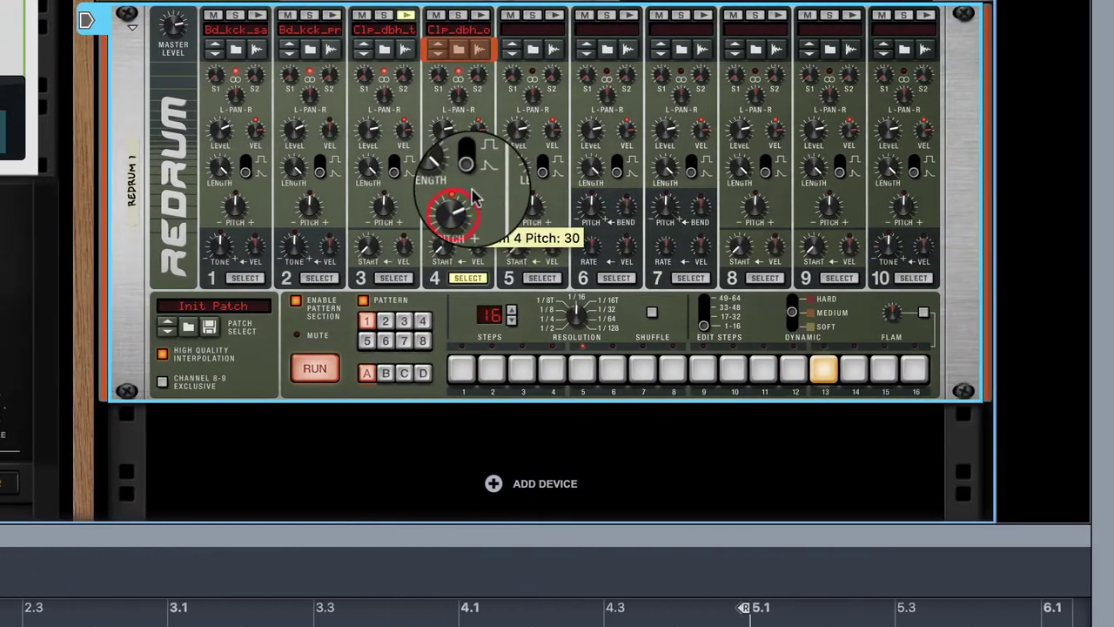
drag(471, 252, 472, 256)
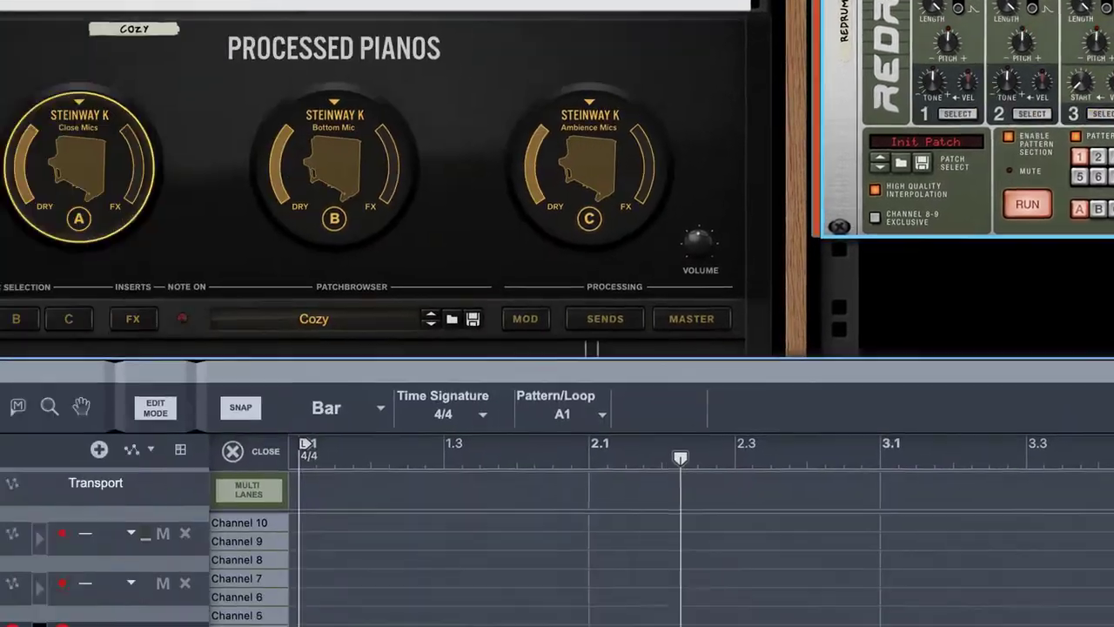
Audition the dh and dh2 claps, load the dh2 fellow clap into Redrum channel 5 and place hits on steps 5 and 13.
scroll(280, 345, down, 5)
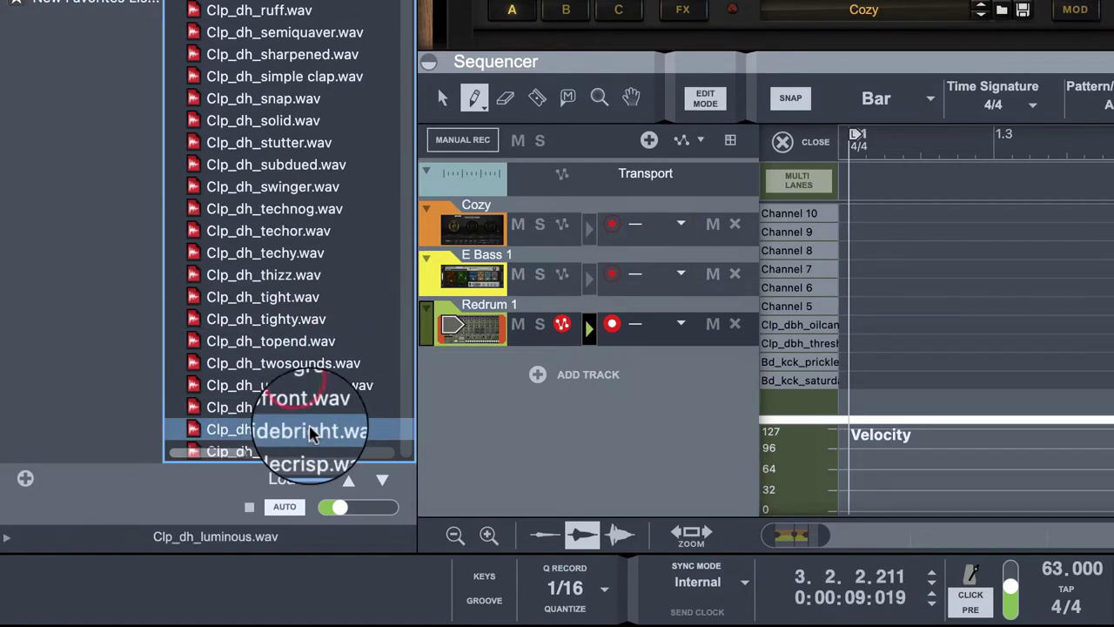
scroll(305, 357, down, 5)
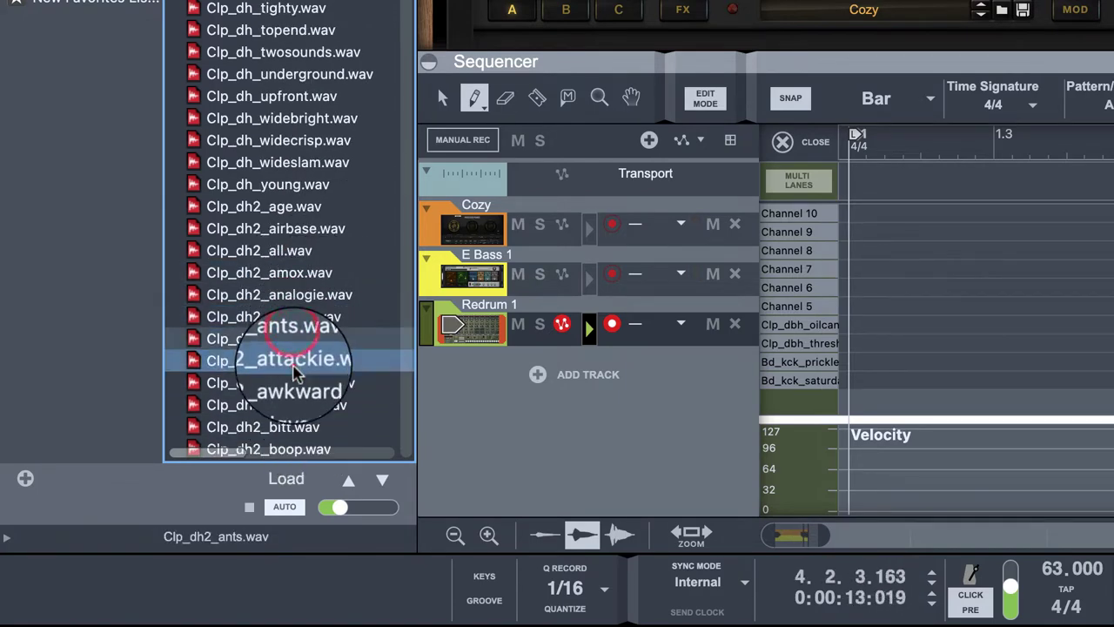
scroll(302, 383, down, 10)
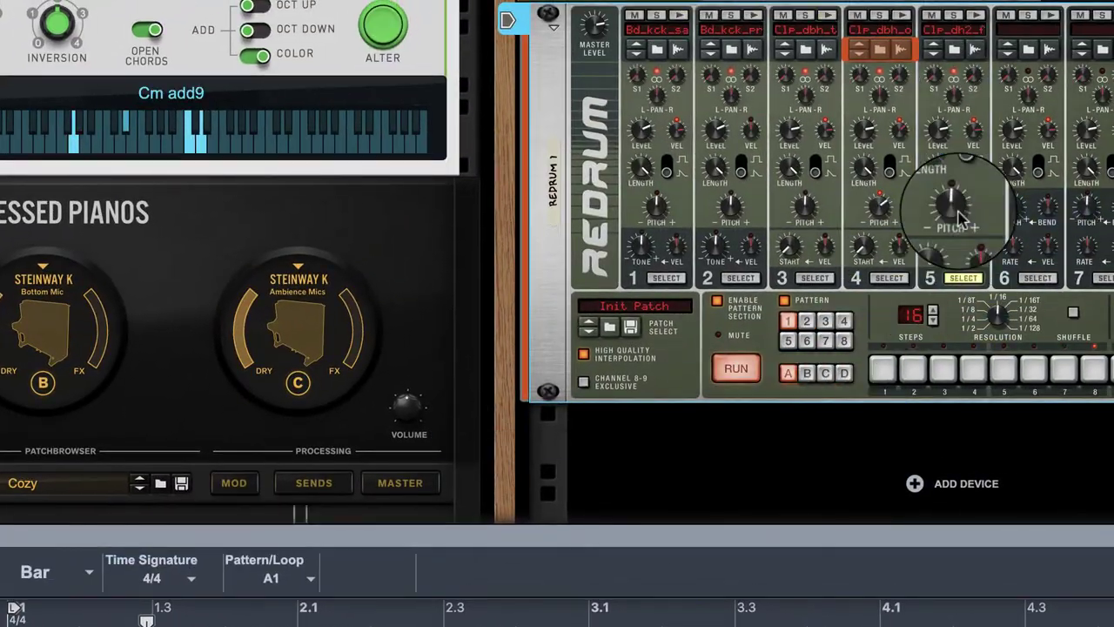
click(1003, 368)
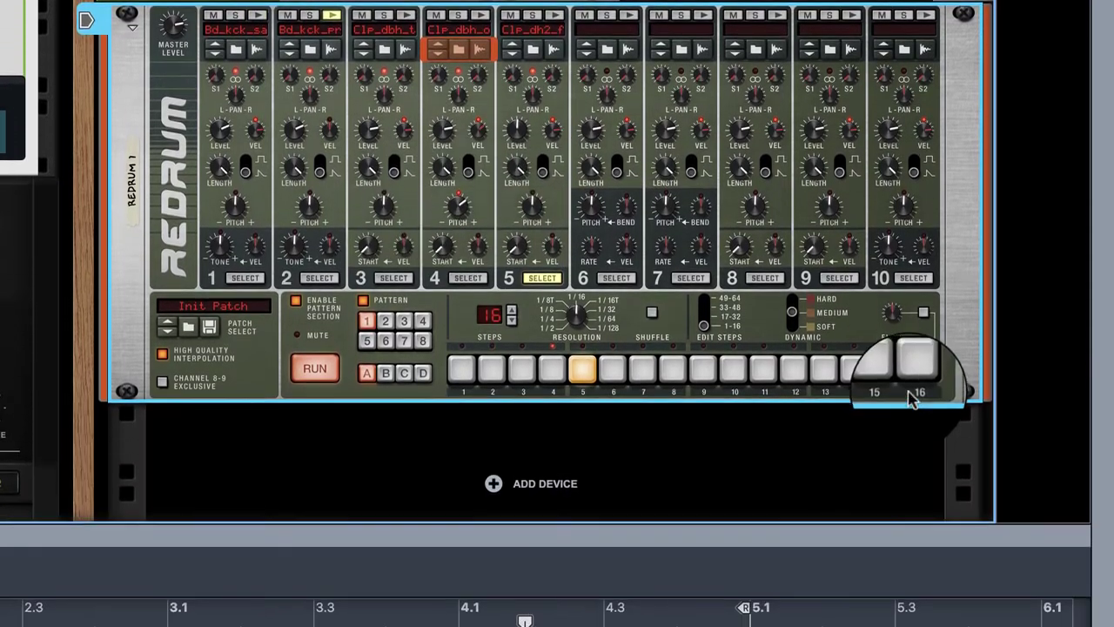
click(822, 370)
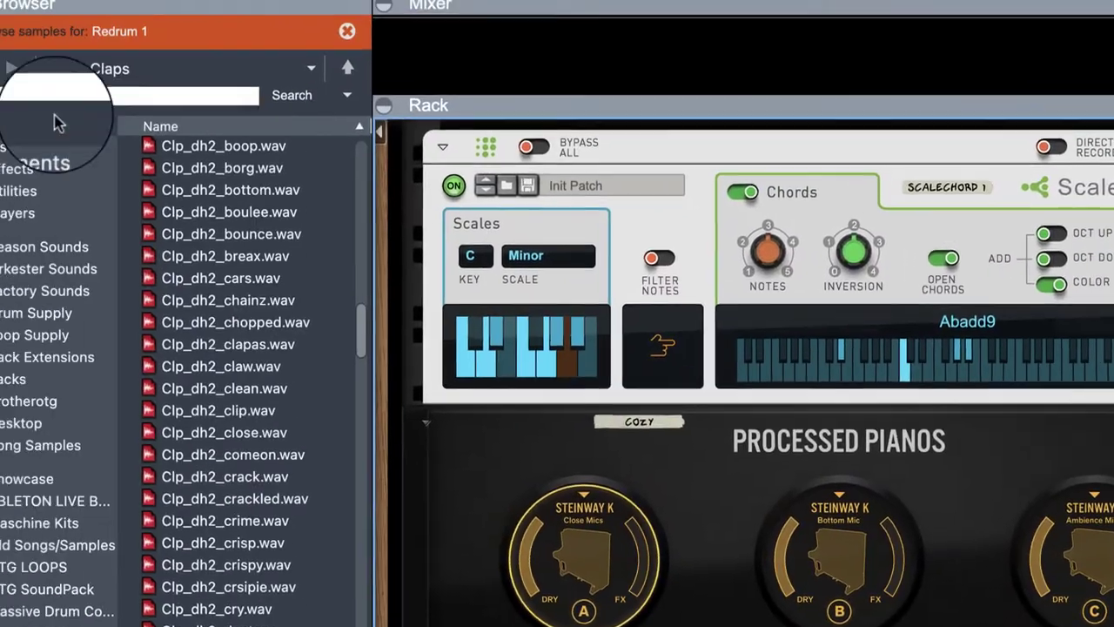
Browse the Hi Hats folder of Reason Drum Supply and load Hh_dbh_alpha.wav into Redrum channel 6.
click(131, 65)
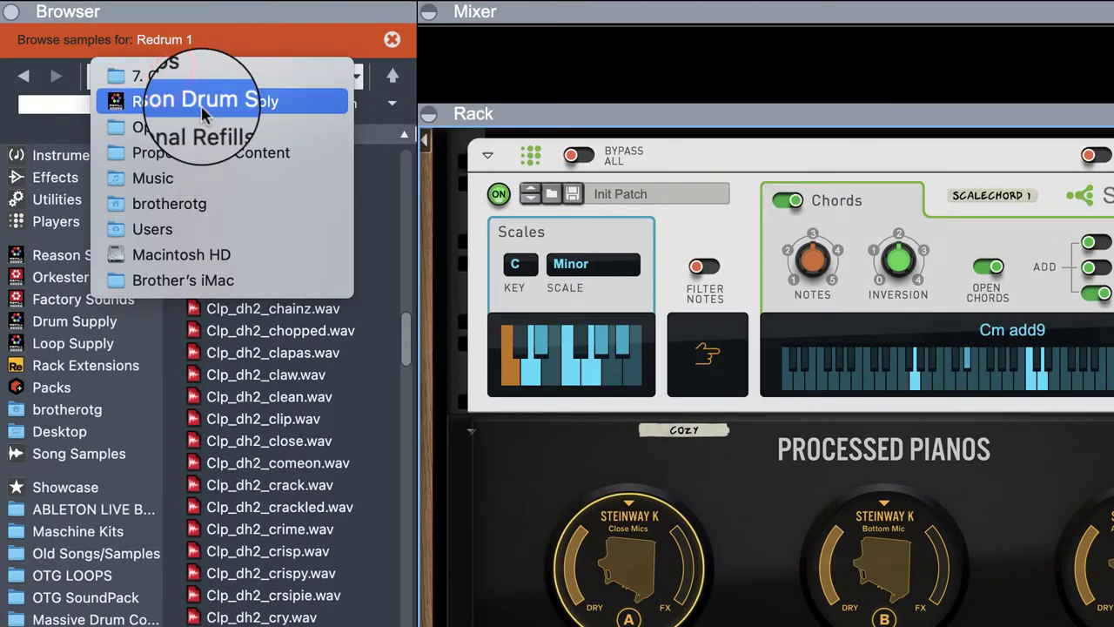
click(198, 102)
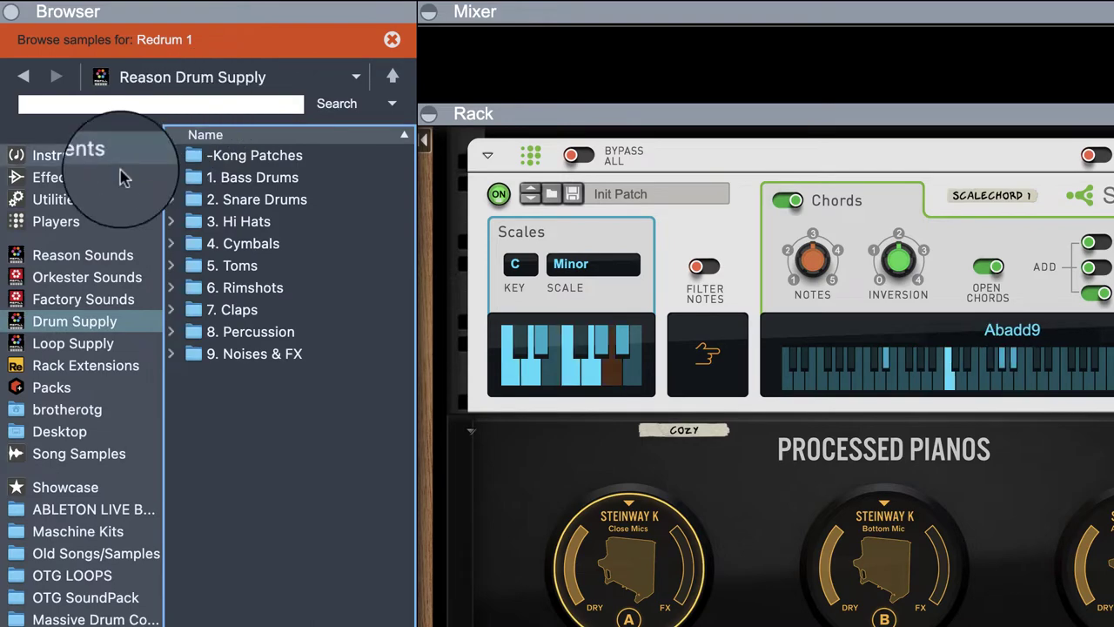
double_click(283, 224)
click(270, 441)
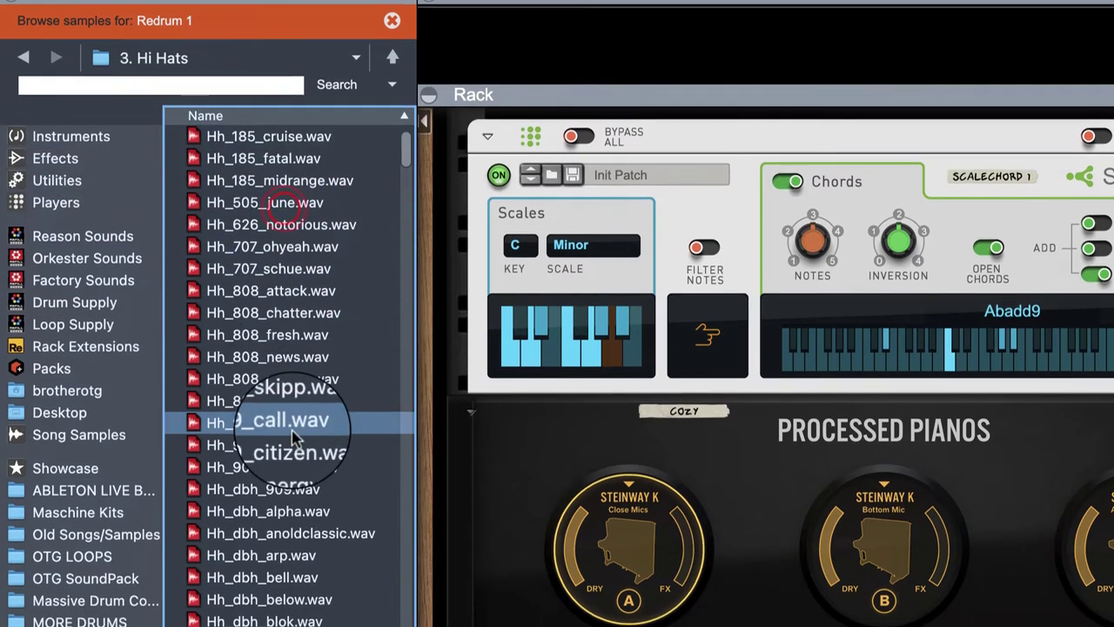
click(270, 486)
click(274, 530)
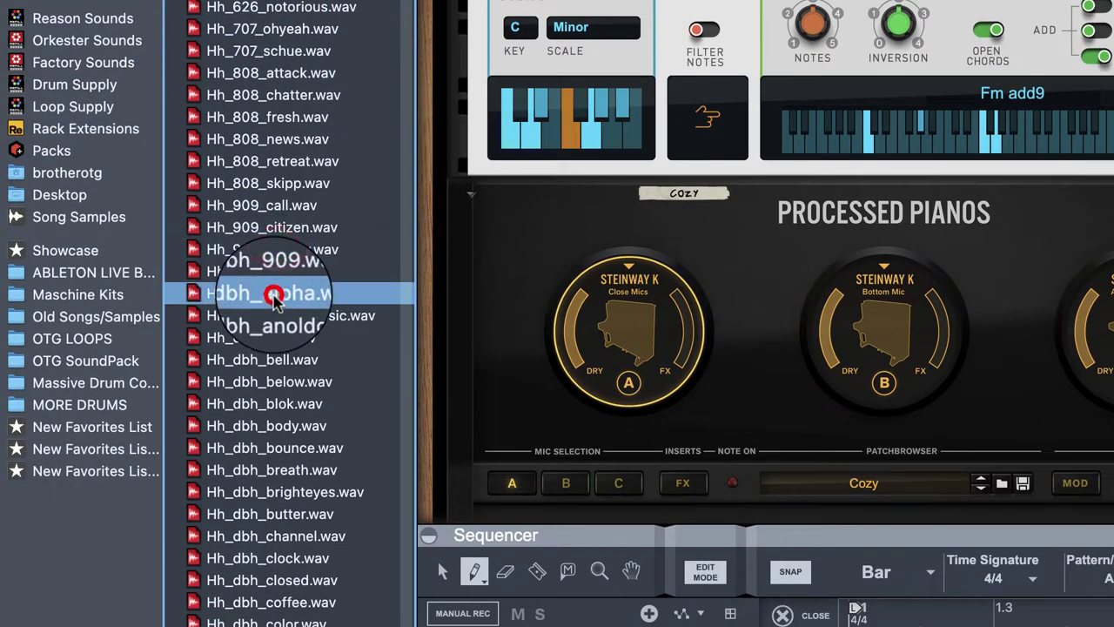
drag(274, 296, 644, 367)
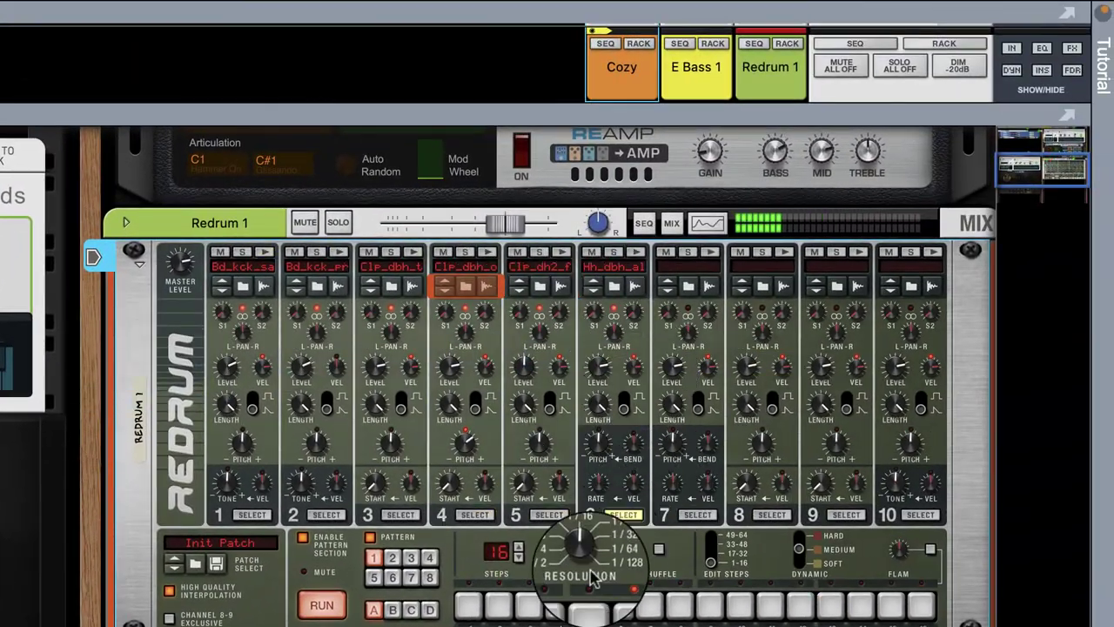
Place hi-hat hits on steps 1, 5, 9 and 13 of Redrum channel 6 and raise its pitch to 34.
click(468, 605)
click(589, 605)
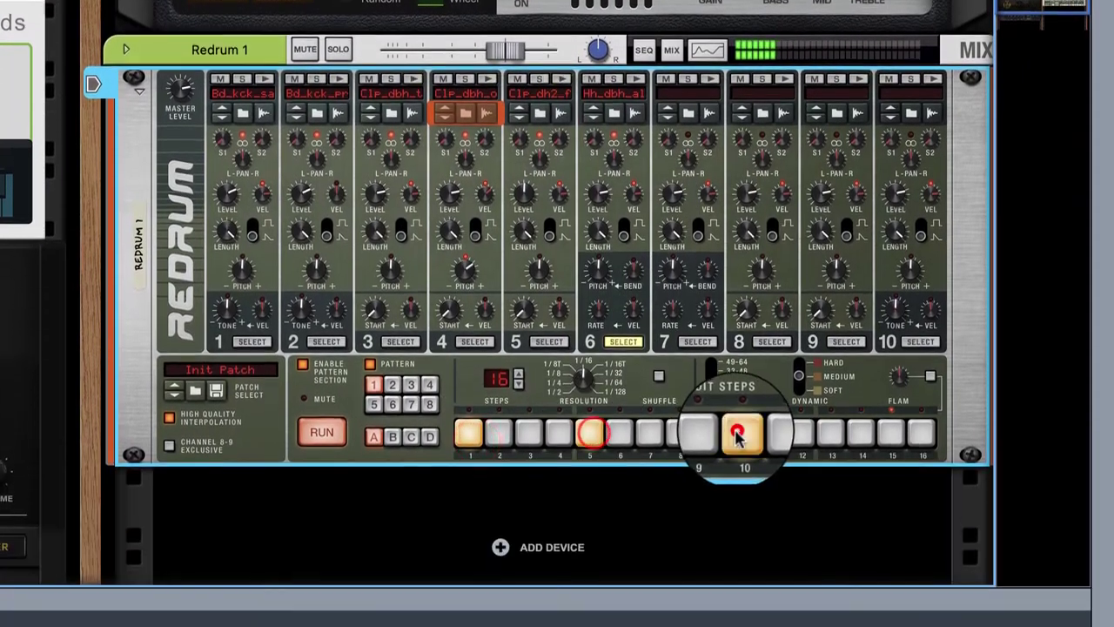
click(710, 598)
click(822, 370)
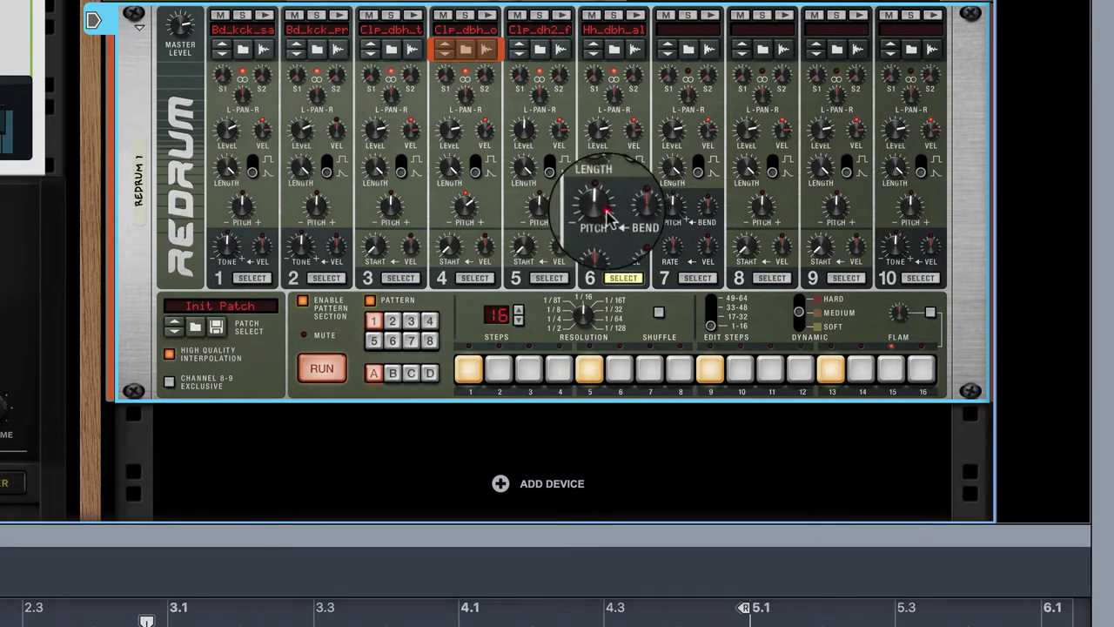
drag(607, 214, 614, 208)
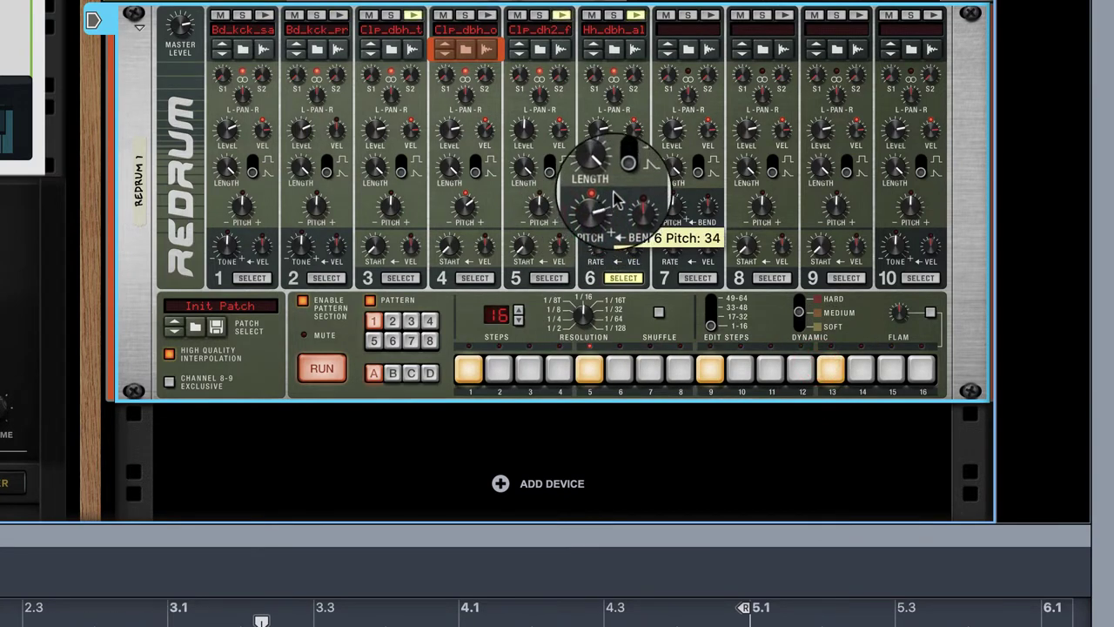
Add hi-hat hits on steps 3, 7, 11 and 15 of Redrum channel 6.
click(530, 367)
click(651, 367)
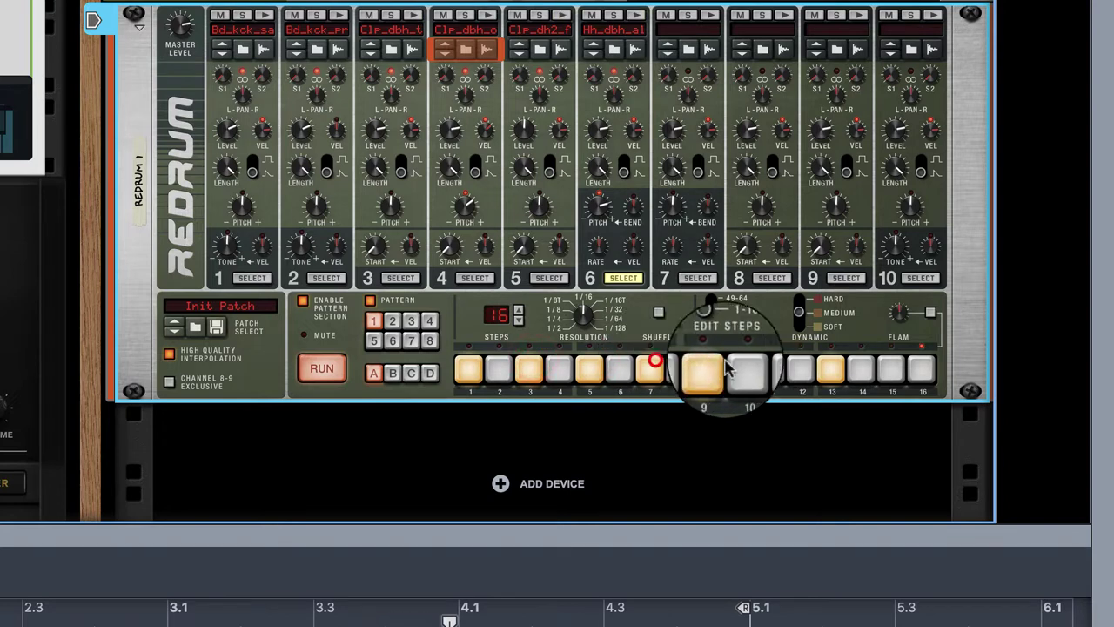
click(829, 370)
click(890, 369)
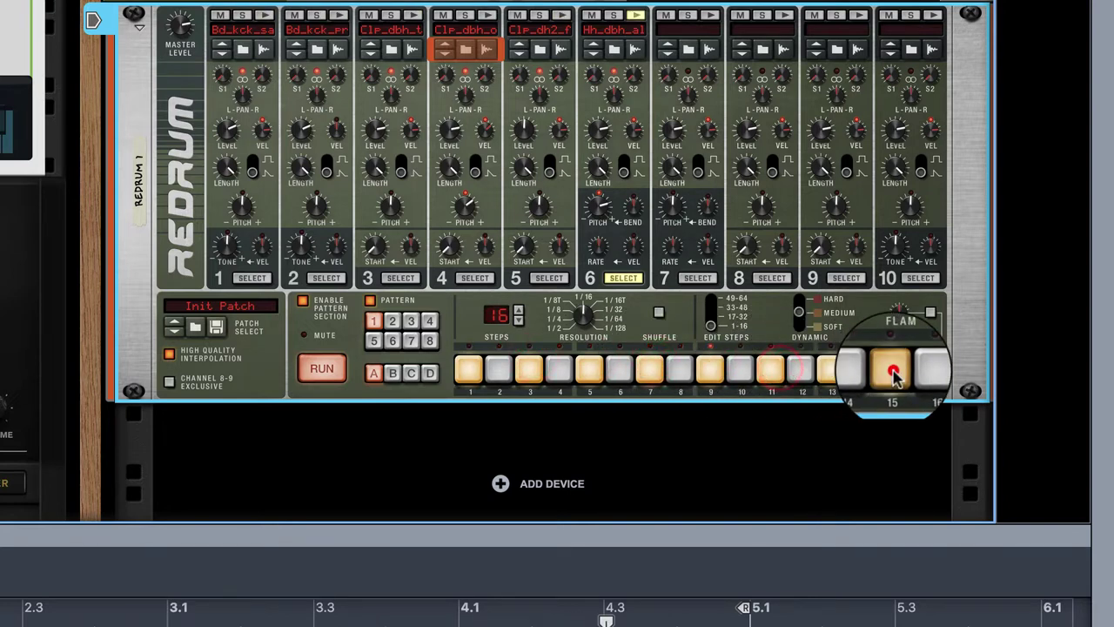
Raise the hi-hat pitch on Redrum channel 6 further and lower its level.
click(599, 210)
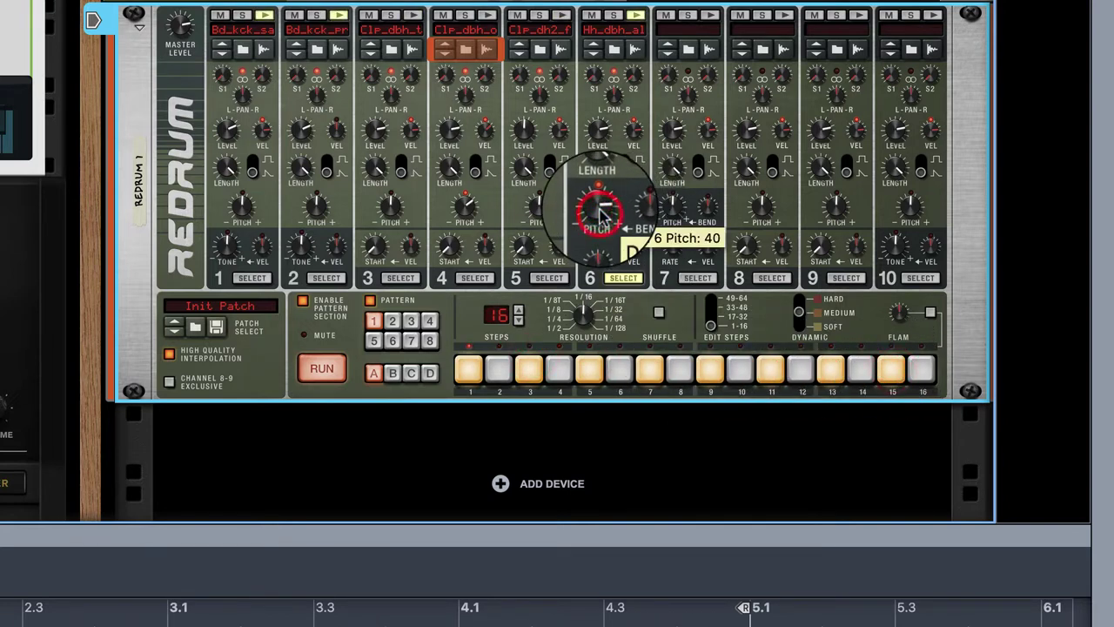
drag(600, 210, 600, 205)
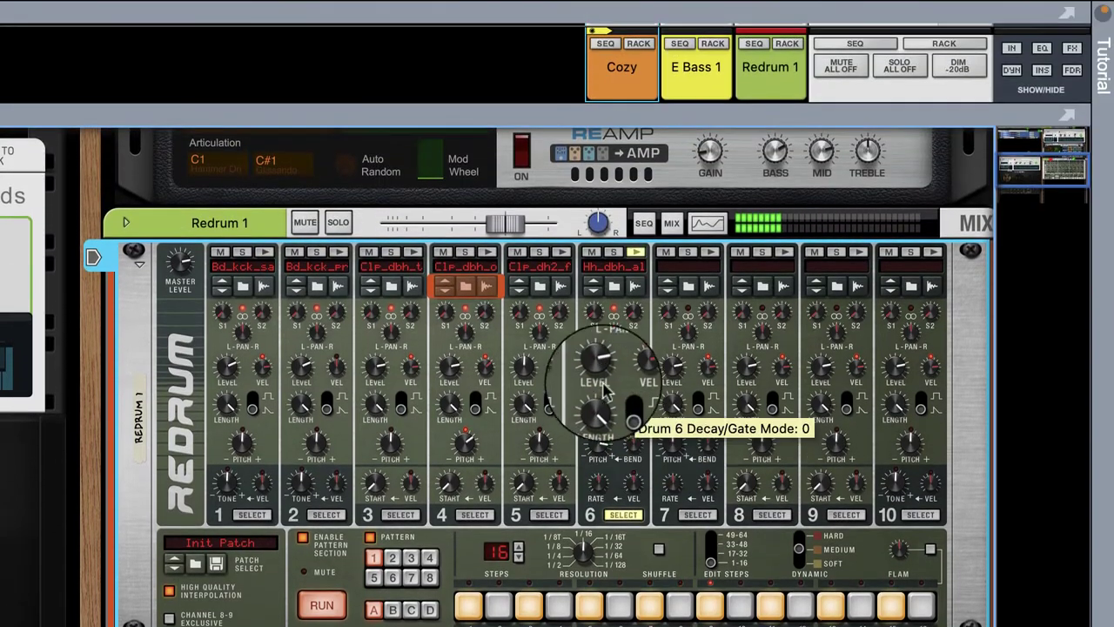
click(601, 133)
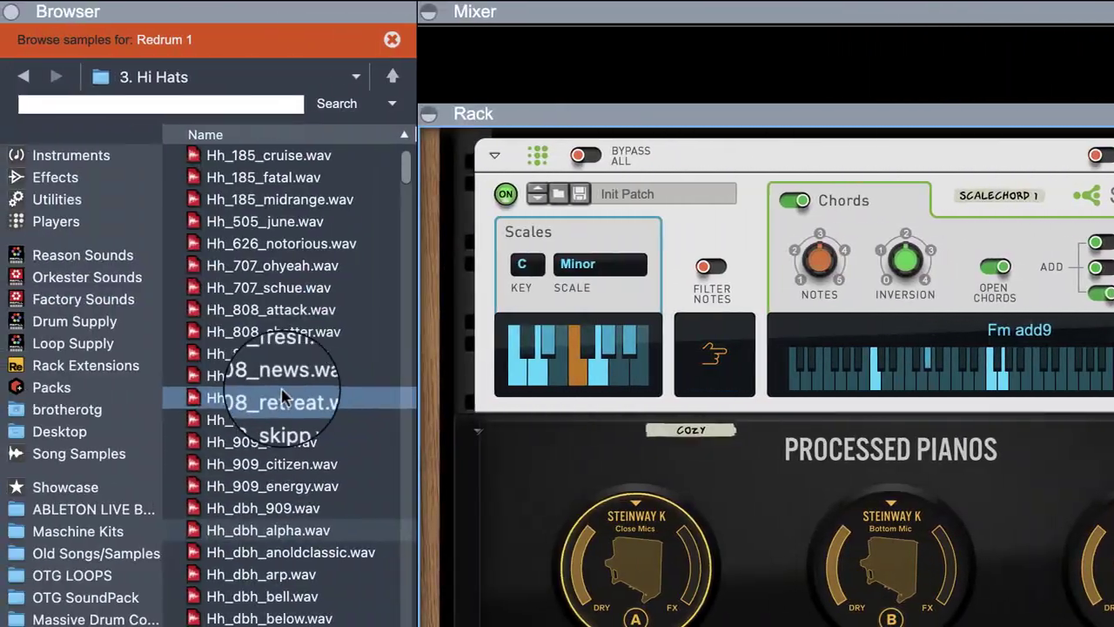
Load Hh_808_fresh.wav into Redrum channel 7 and place a hit on step 11.
click(287, 356)
drag(287, 356, 695, 374)
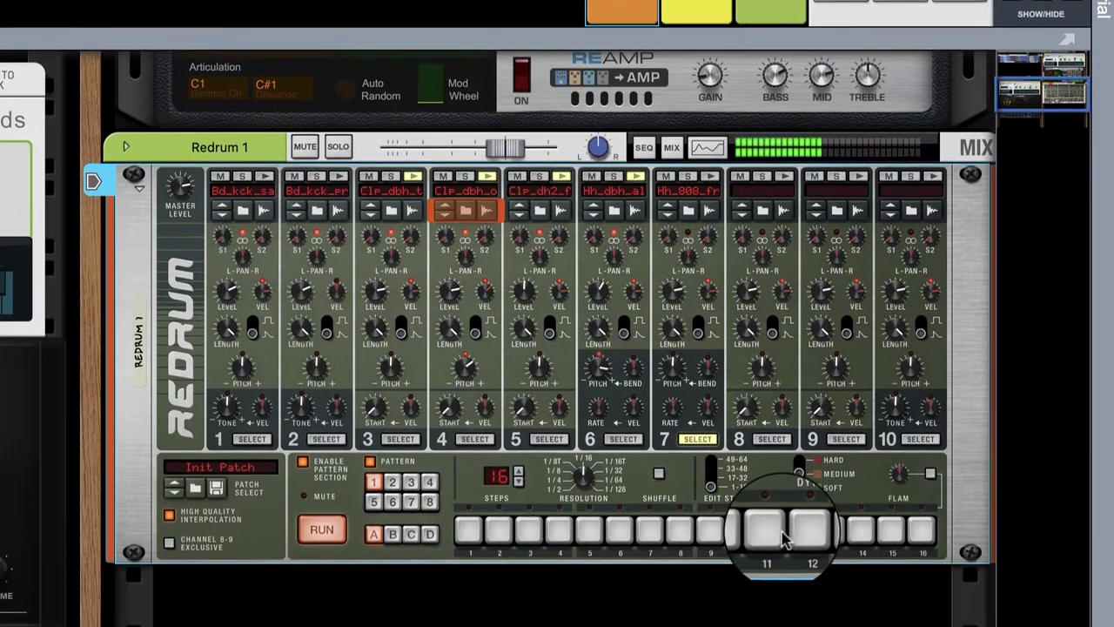
click(771, 605)
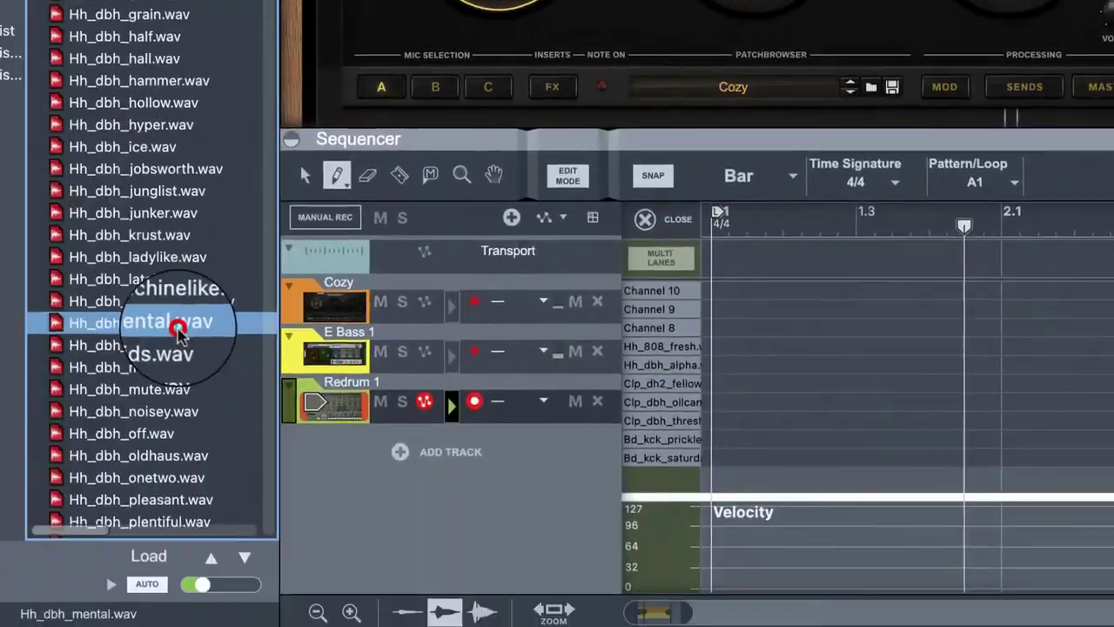
Audition the dbh hi-hats around Hh_dbh_mental.wav and load Hh_dbh_noisey.wav into Redrum channel 8.
click(287, 311)
click(293, 339)
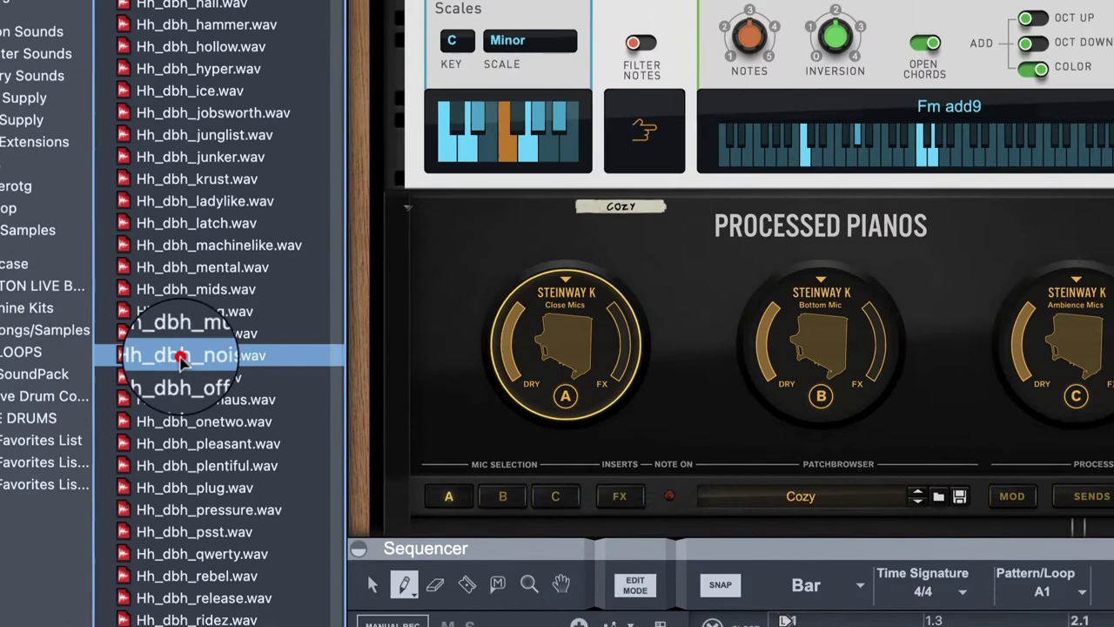
drag(294, 333, 1026, 315)
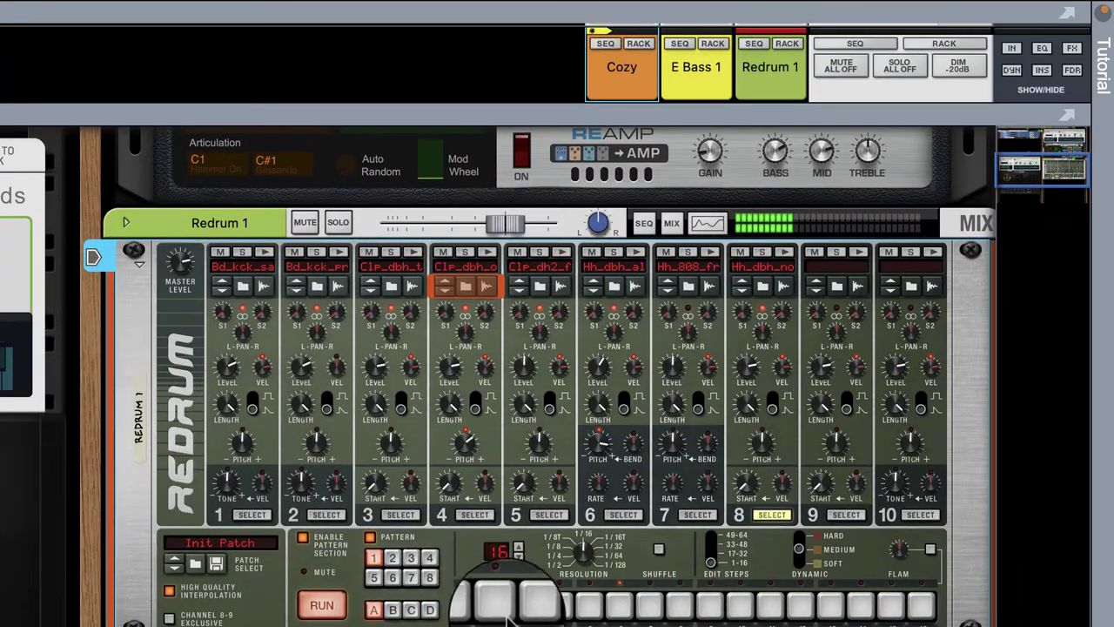
Place hi-hat hits on steps 3 and 7 of Redrum channel 8 and lower the channel's level.
click(530, 606)
click(651, 606)
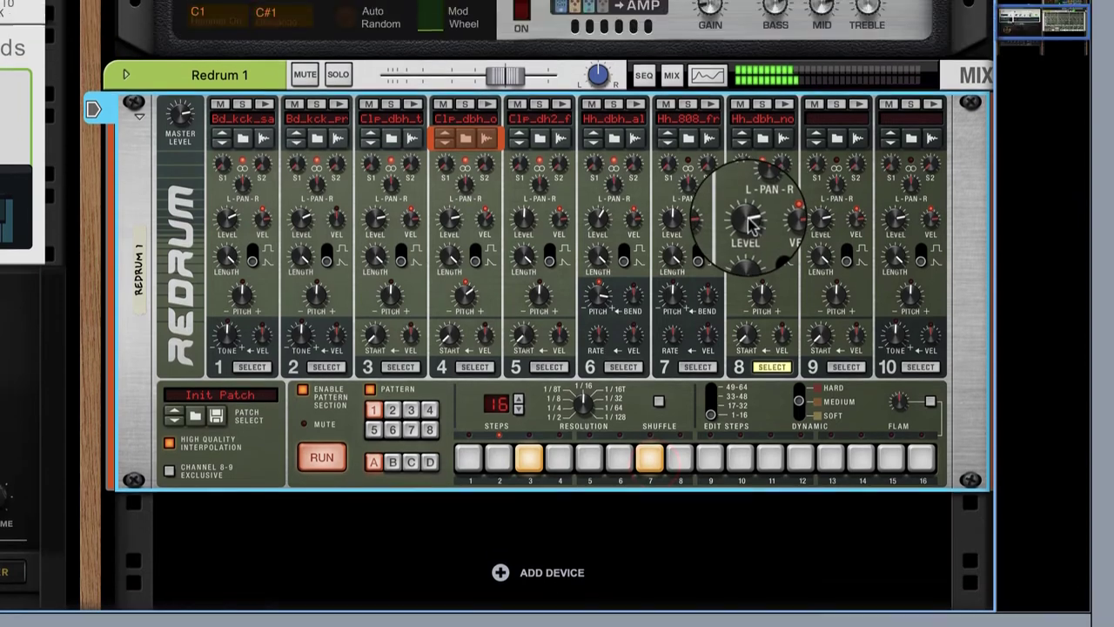
drag(747, 132, 755, 165)
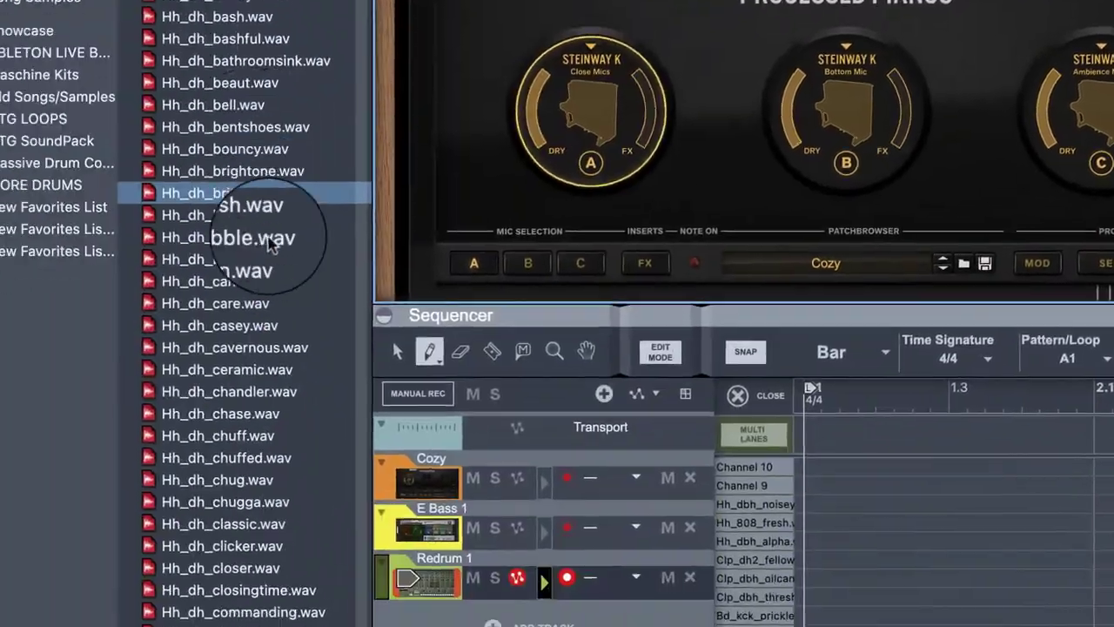
Audition the dh hi-hats and load Hh_dh_grit.wav into Redrum channel 9.
scroll(253, 357, down, 10)
click(270, 353)
click(261, 440)
click(257, 484)
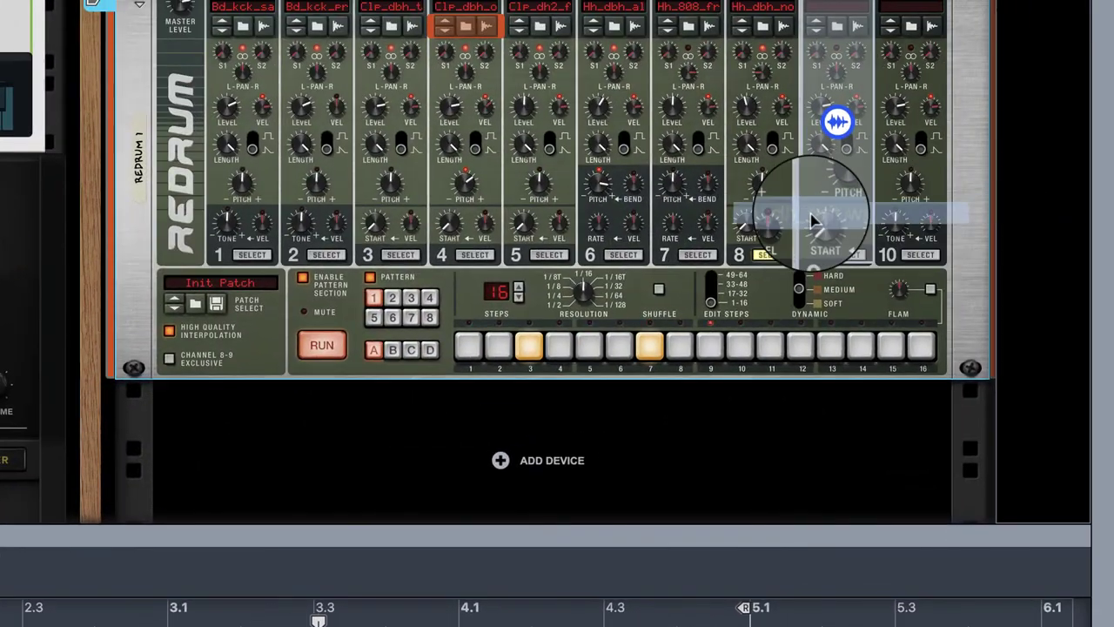
Place hi-hat hits on steps 1, 5, 9 and 13 of Redrum channel 9 and lower its level.
click(712, 348)
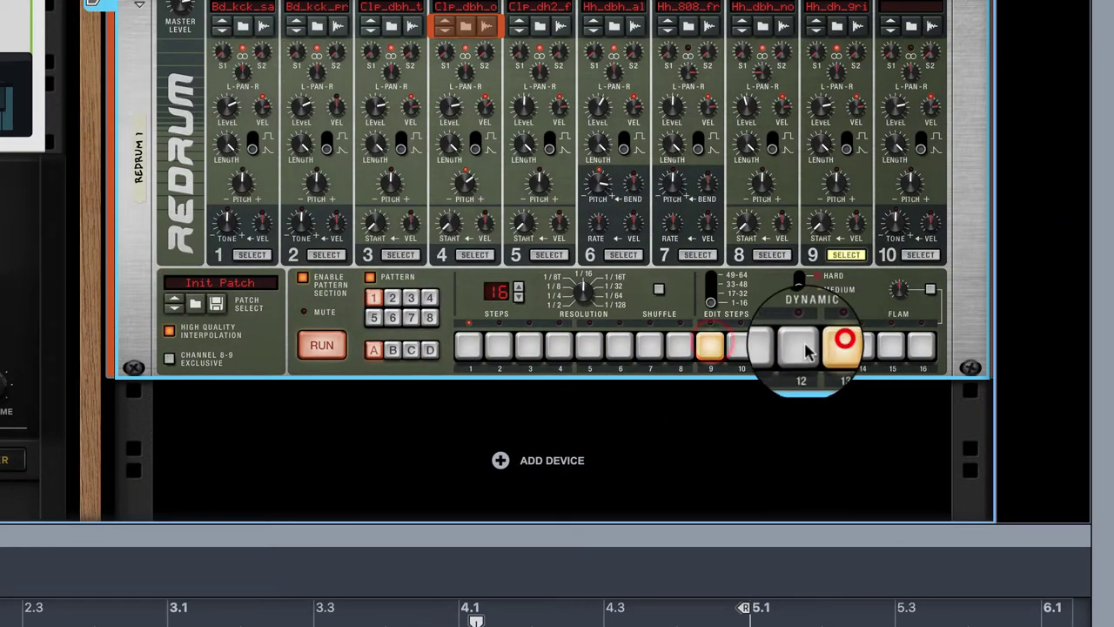
click(470, 348)
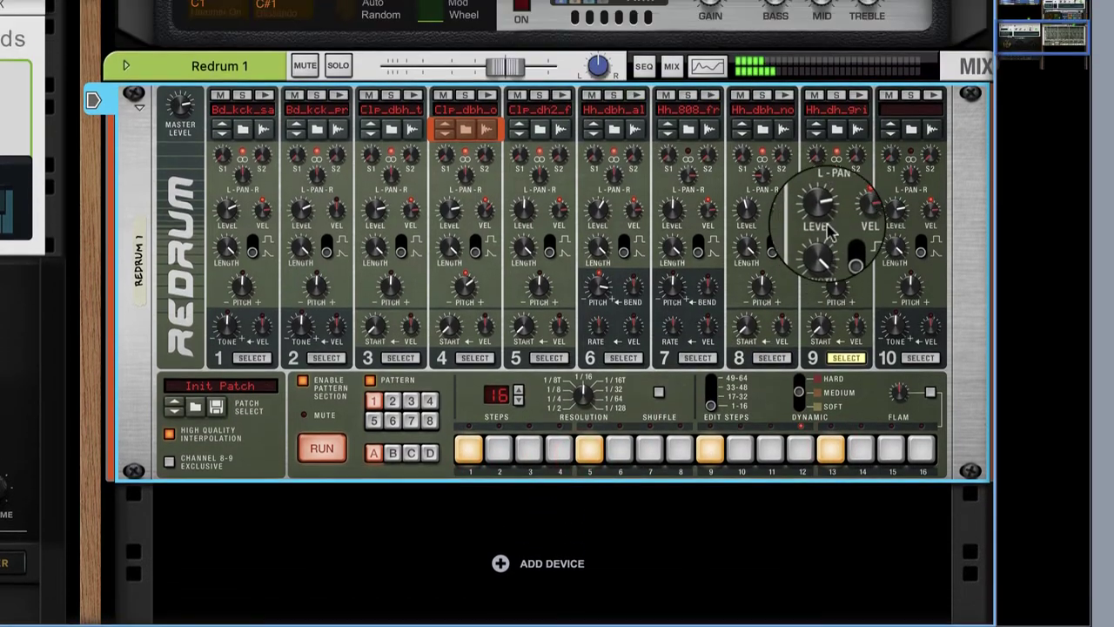
drag(822, 106, 827, 150)
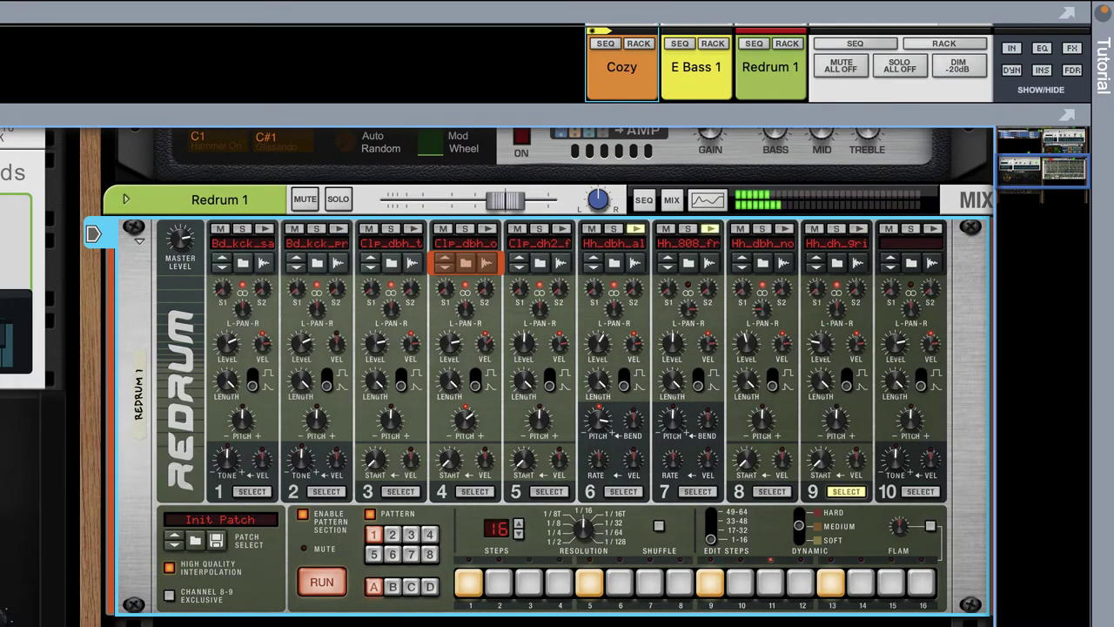
scroll(539, 391, down, 5)
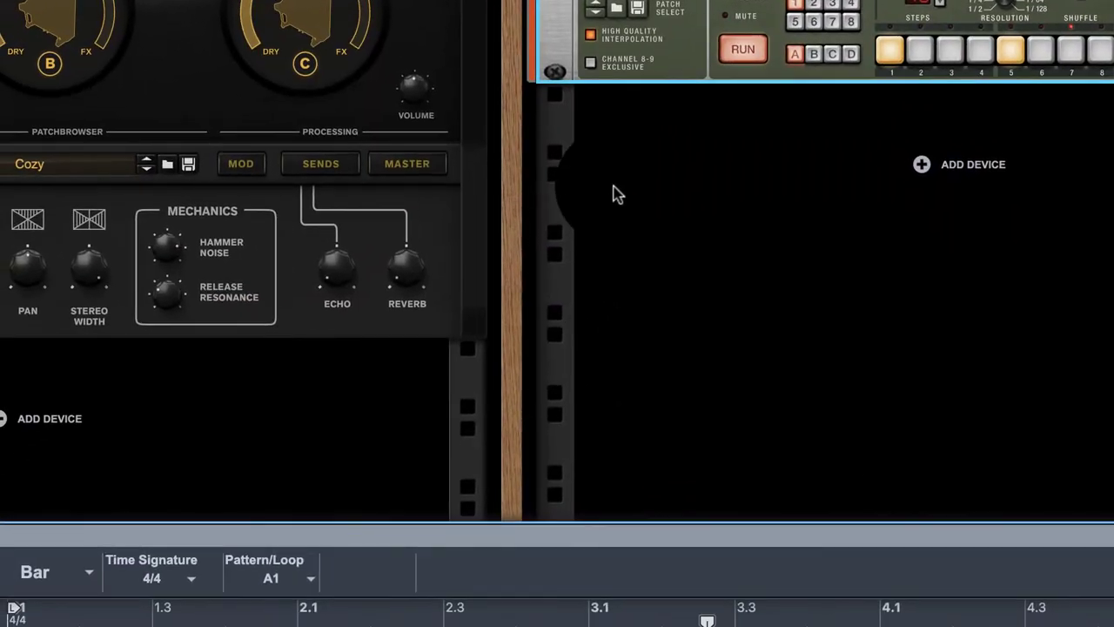
right_click(613, 186)
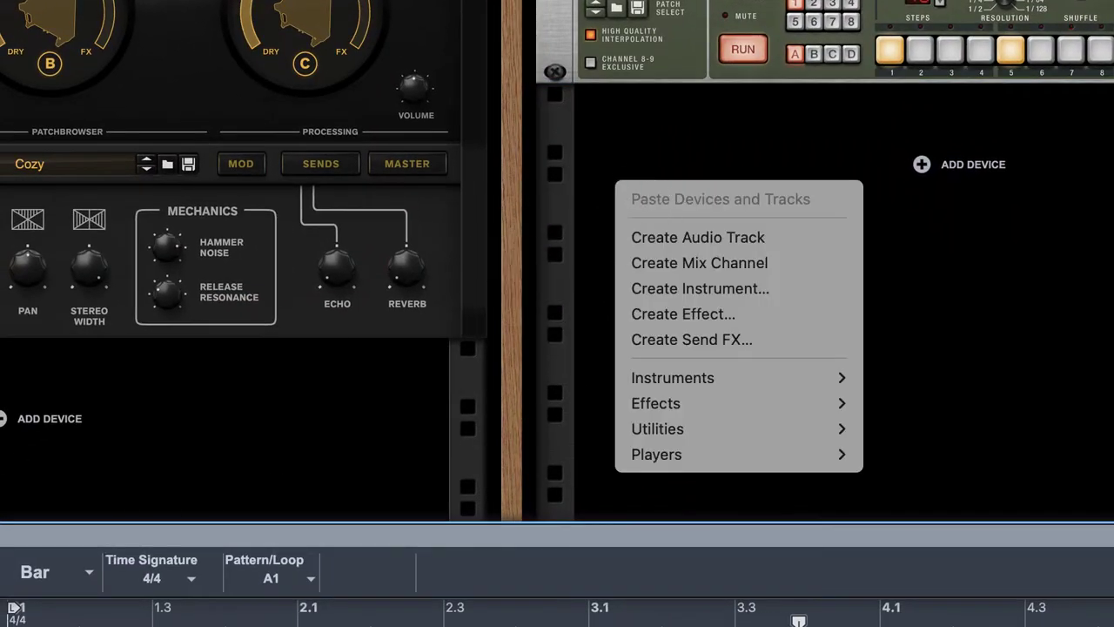
key(Escape)
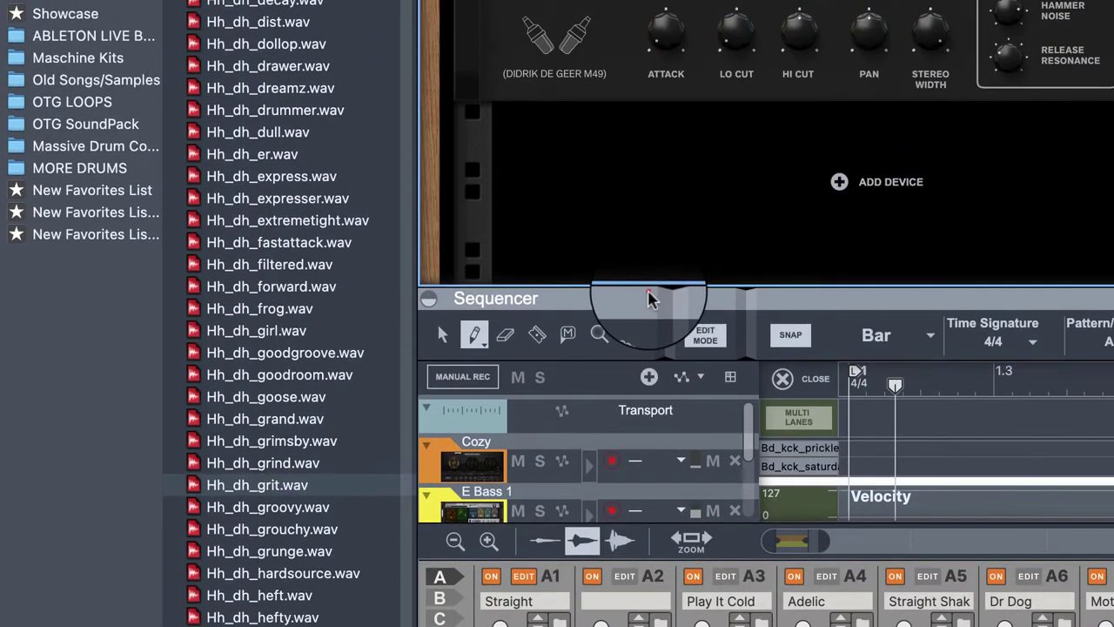
Enlarge the sequencer and assign the Redrum 1 track to groove channel A1, Straight.
drag(651, 298, 651, 5)
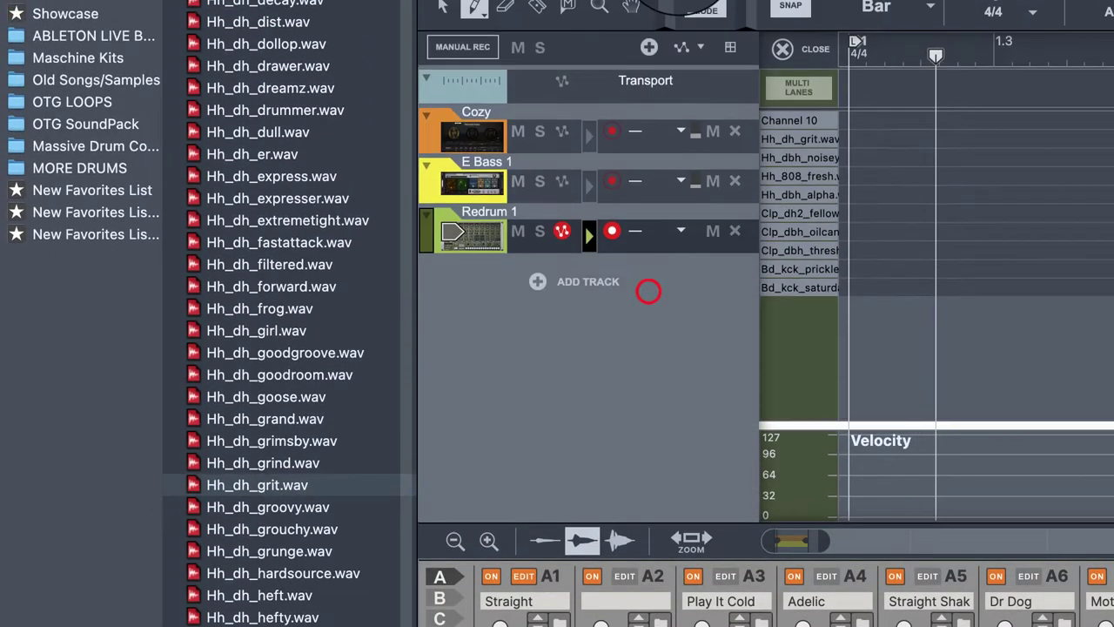
click(677, 216)
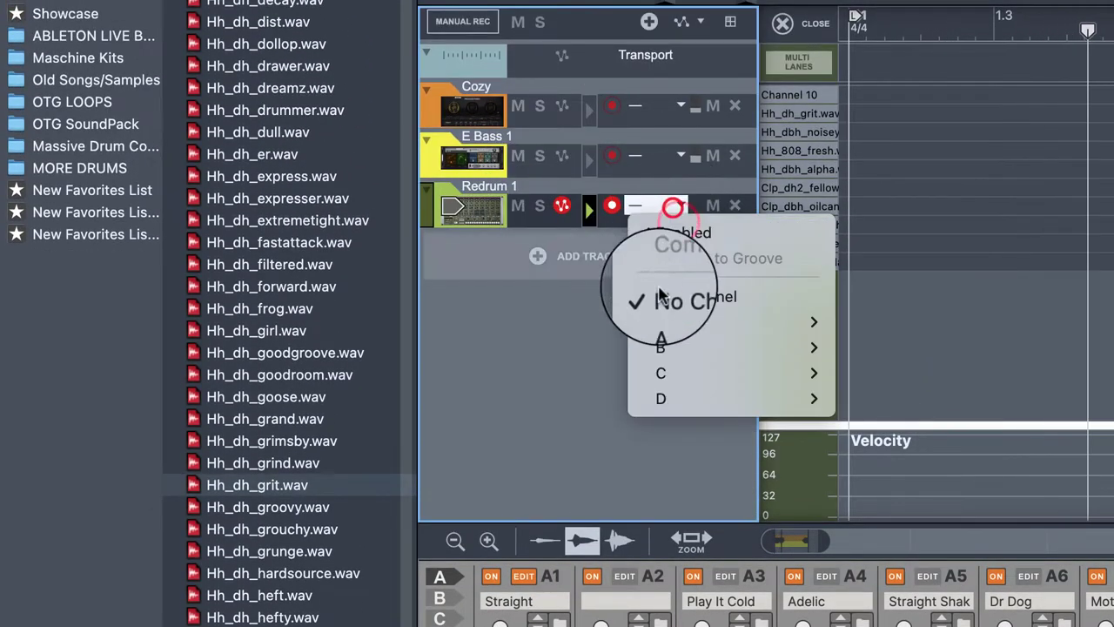
mouse_move(701, 320)
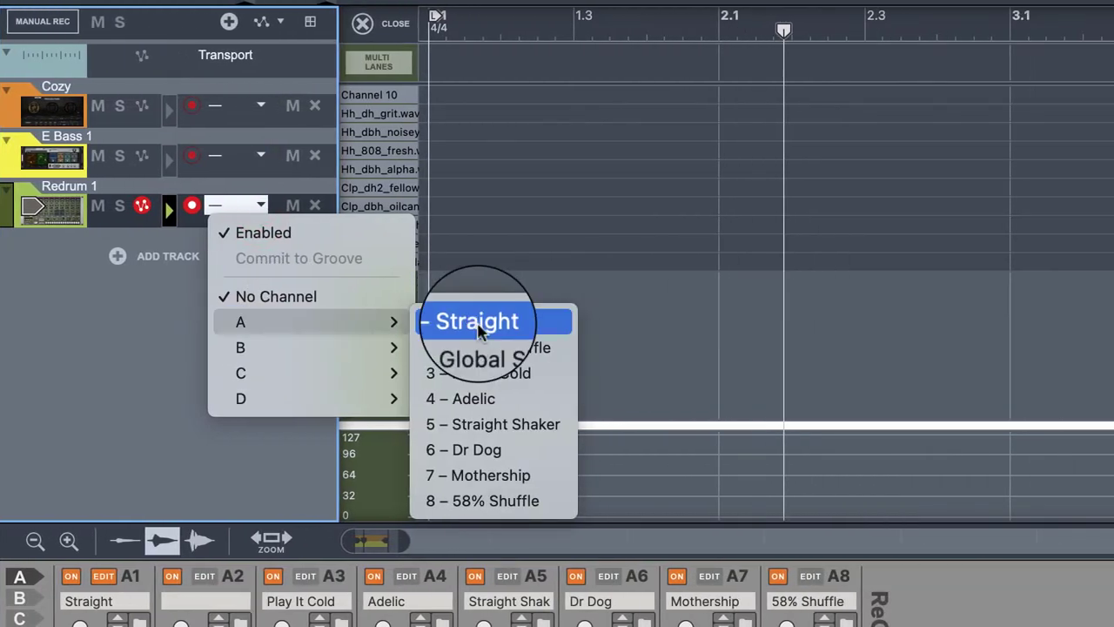
click(477, 324)
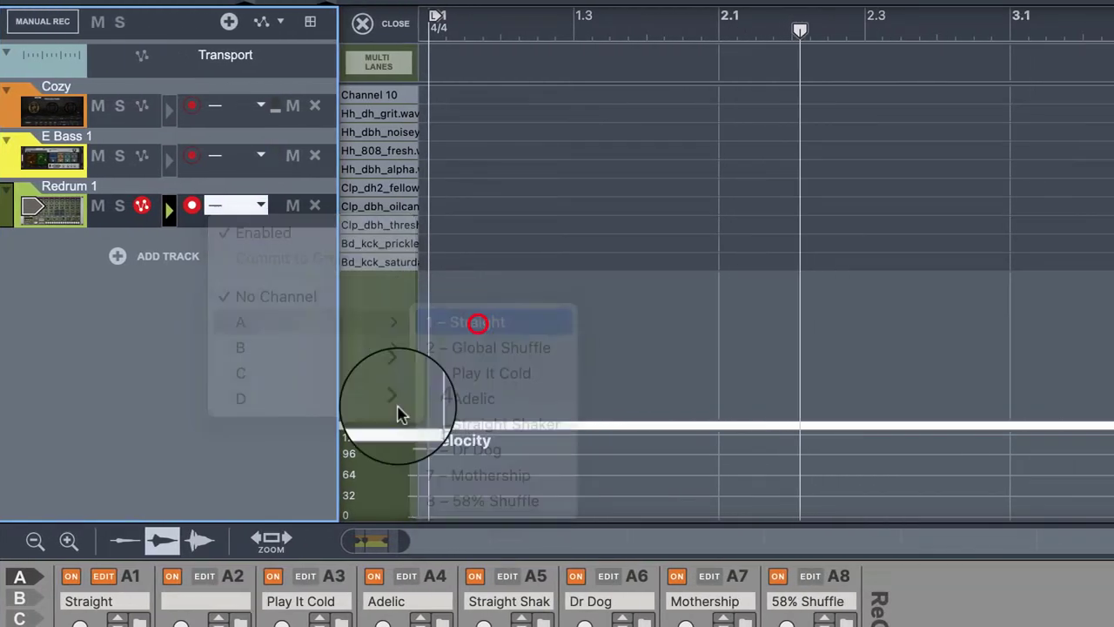
Load the Pull In.grov vinyl groove into groove channel A1, increase its shuffle and hide the ReGroove mixer.
click(138, 618)
double_click(228, 266)
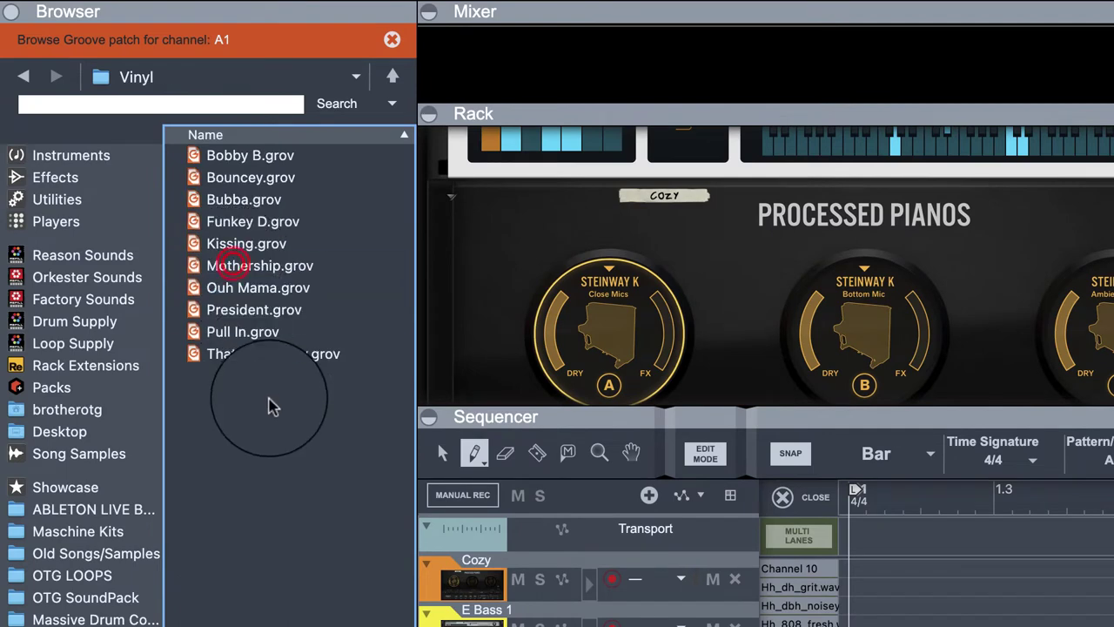
click(277, 330)
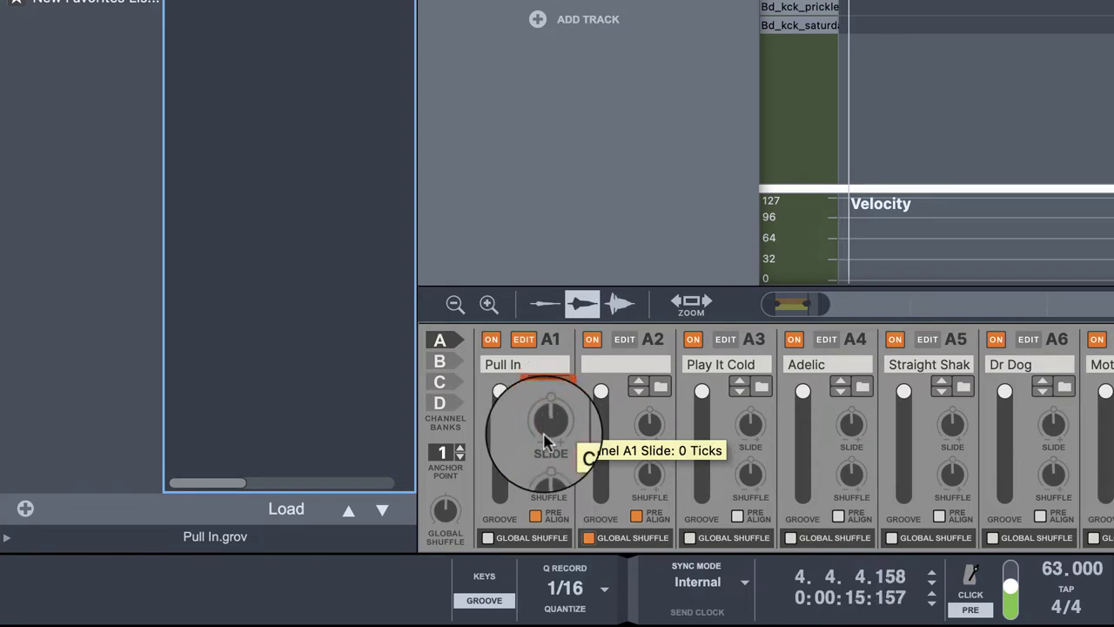
mouse_move(550, 484)
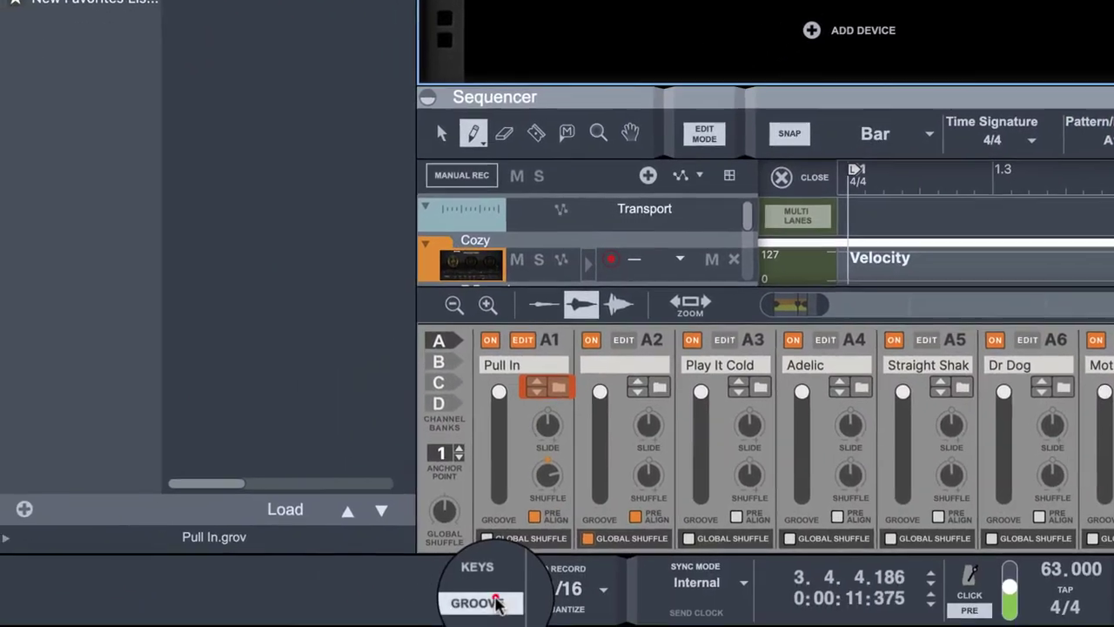
click(472, 598)
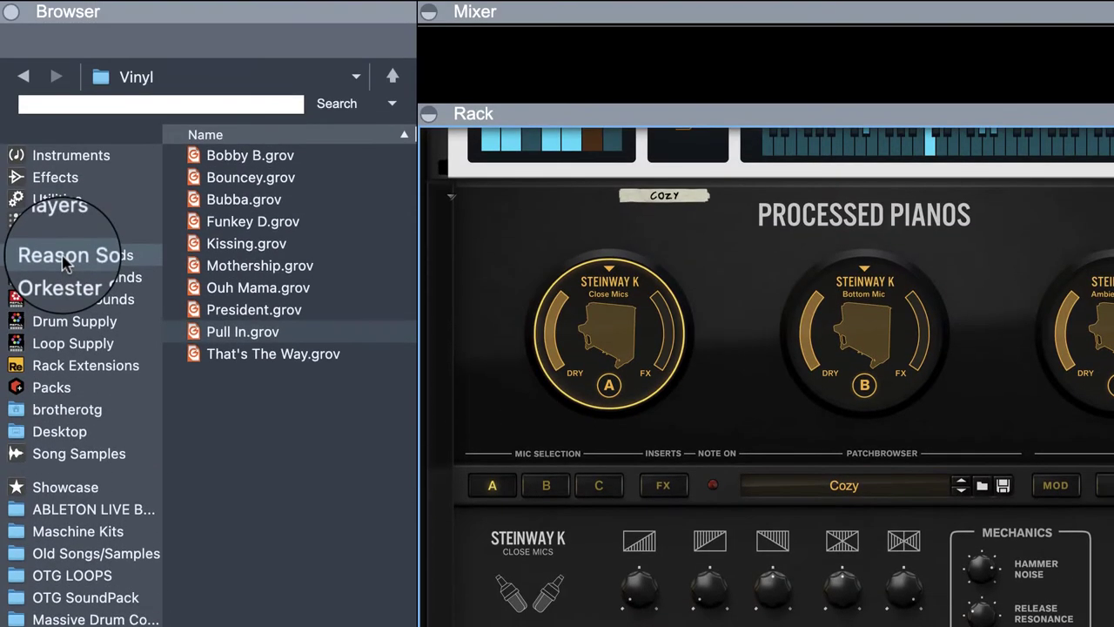
Look through the Reason Sounds patch folders, the piano devices in the rack and the available effect devices.
click(63, 259)
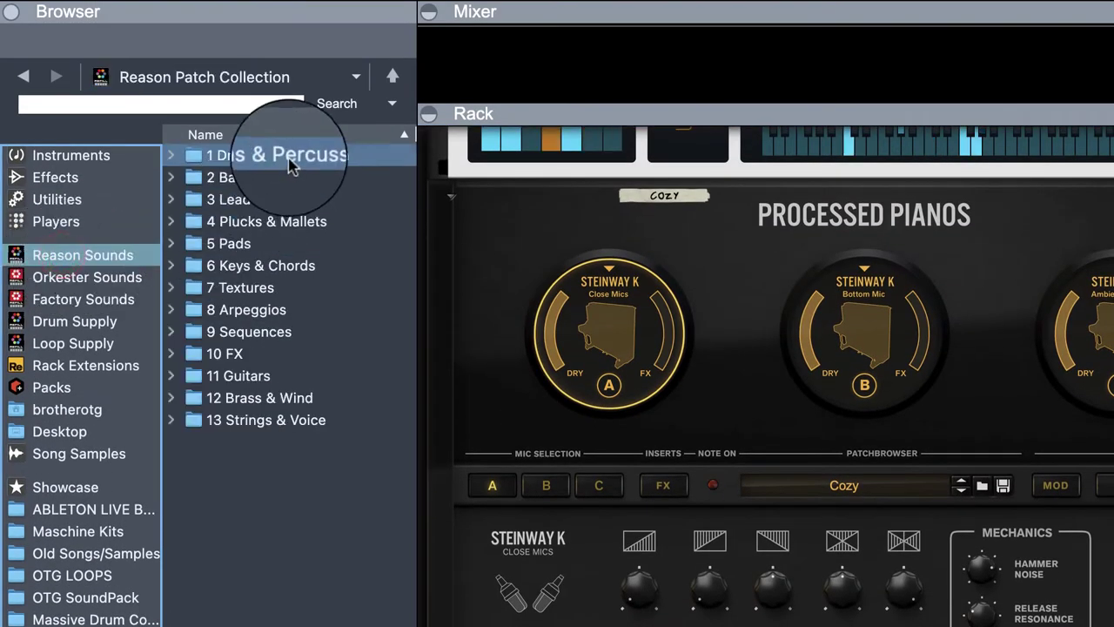
scroll(671, 496, down, 2)
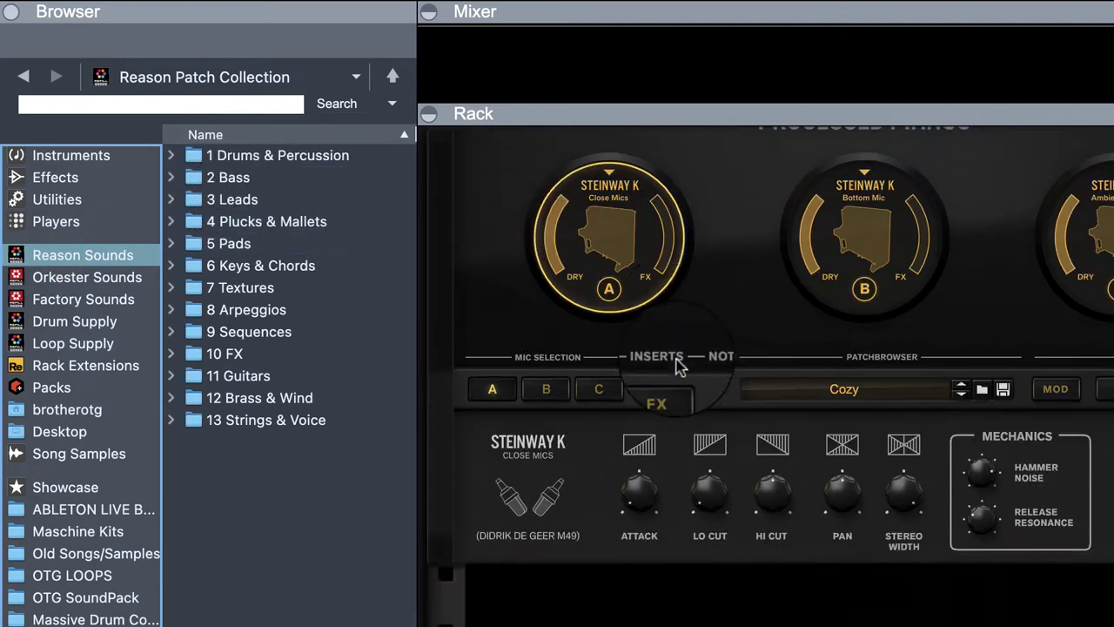
scroll(670, 366, up, 5)
scroll(668, 371, up, 3)
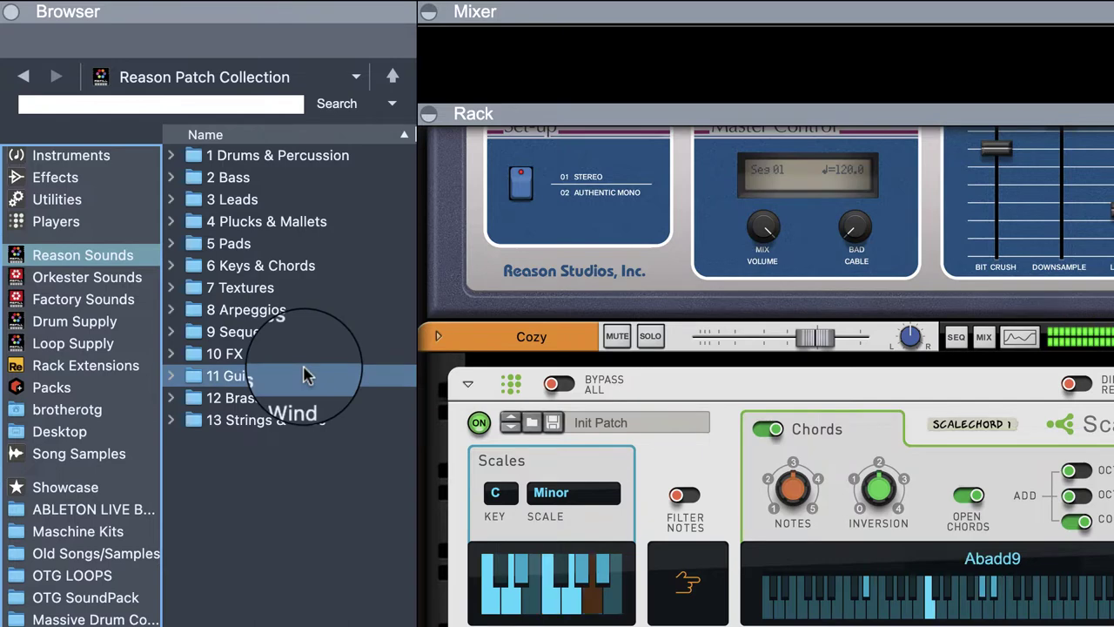
scroll(557, 391, down, 3)
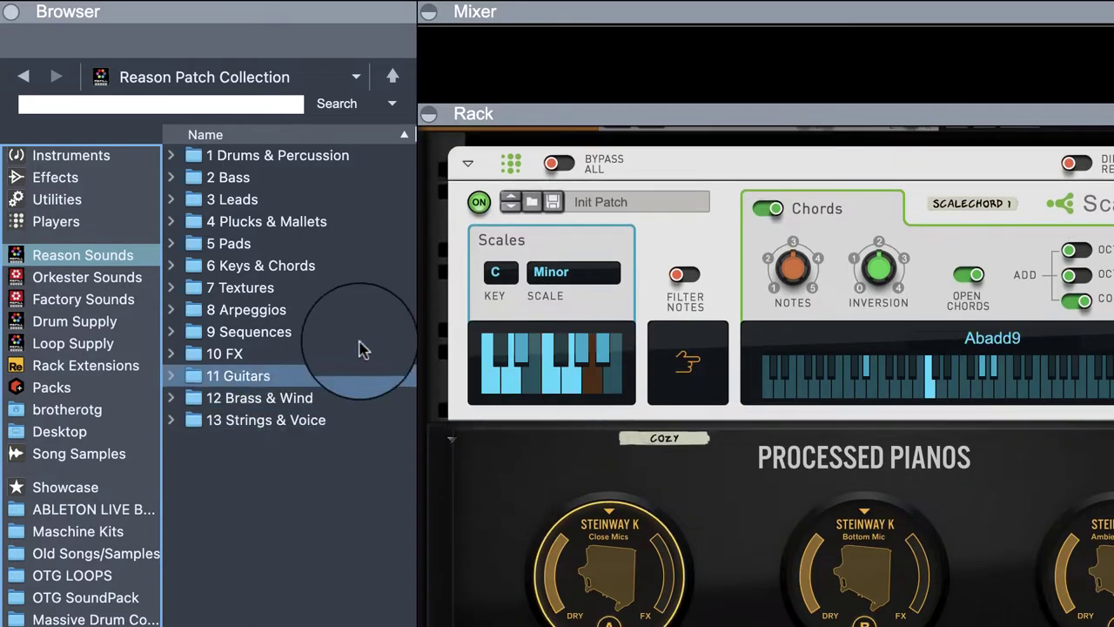
click(57, 177)
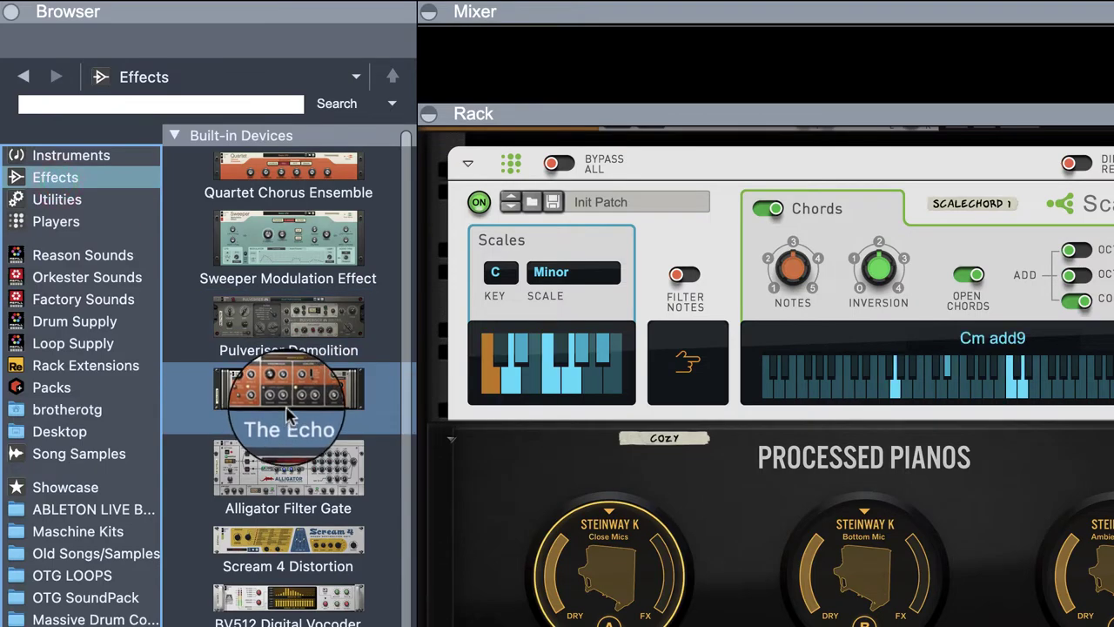
scroll(288, 416, down, 5)
scroll(296, 420, down, 5)
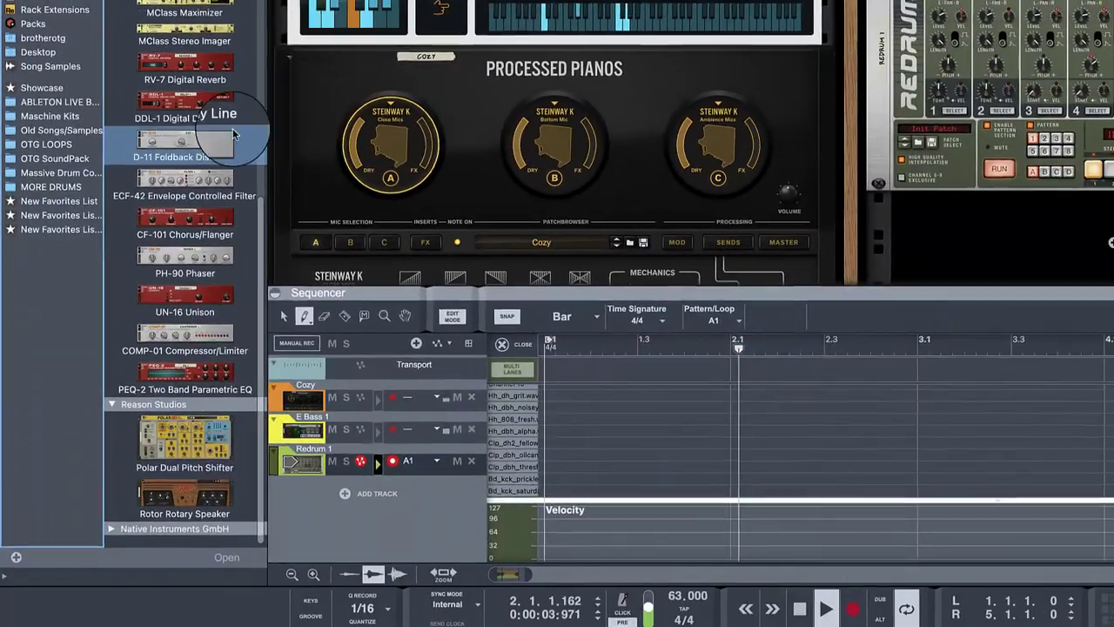
Duplicate the Cozy piano device together with its track and enlarge the sequencer.
right_click(486, 474)
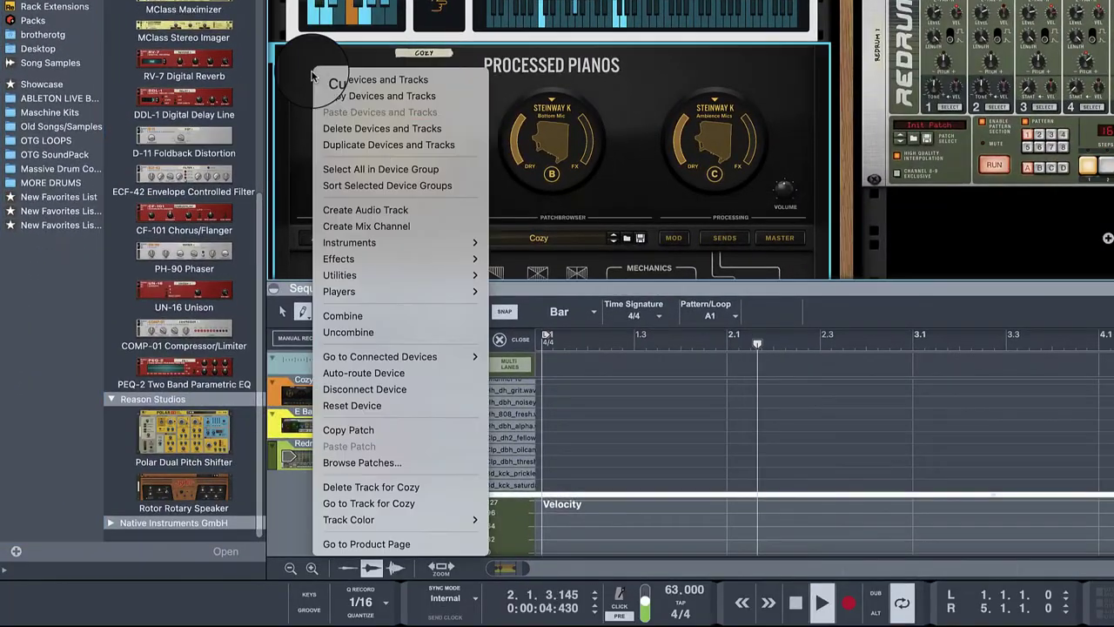
click(367, 146)
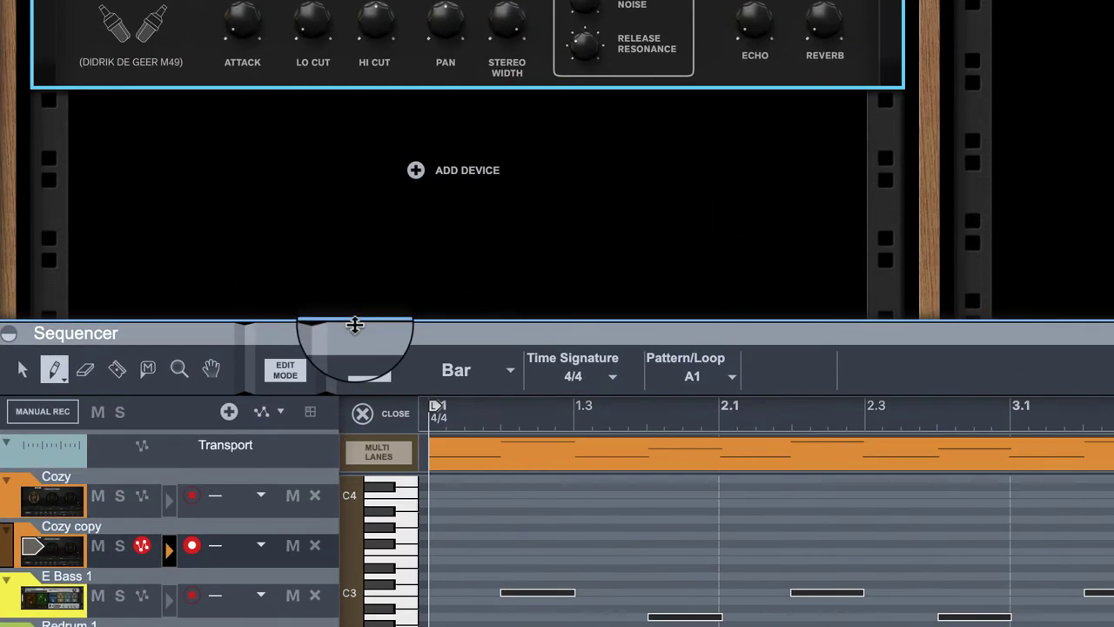
click(497, 284)
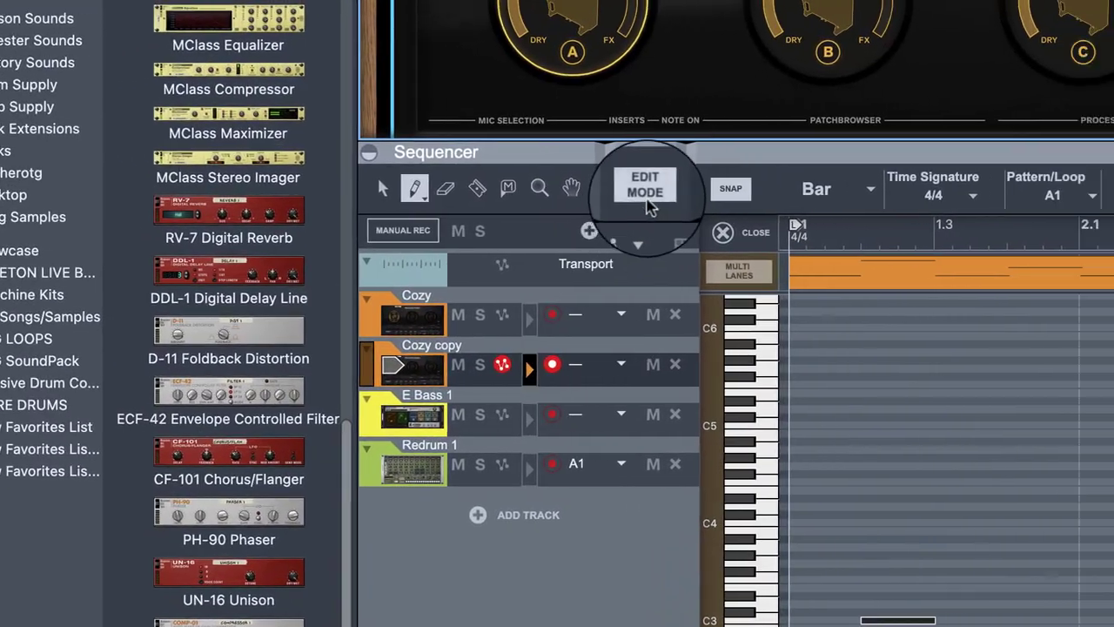
Leave edit mode and delete the duplicated clip on the Cozy copy track.
click(646, 188)
click(815, 370)
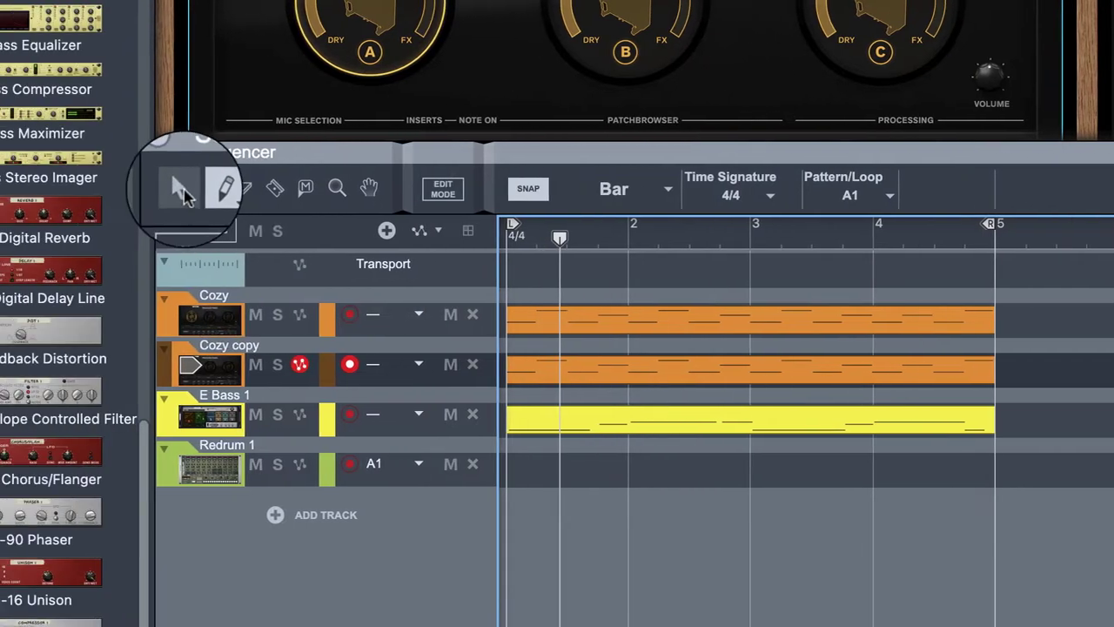
click(22, 188)
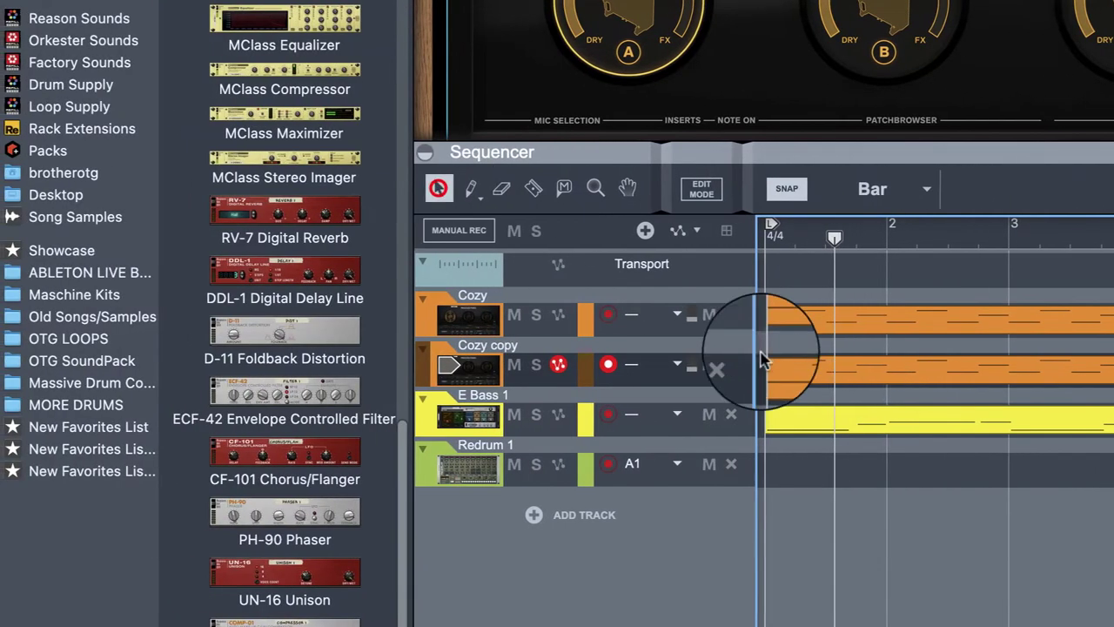
click(687, 380)
key(Delete)
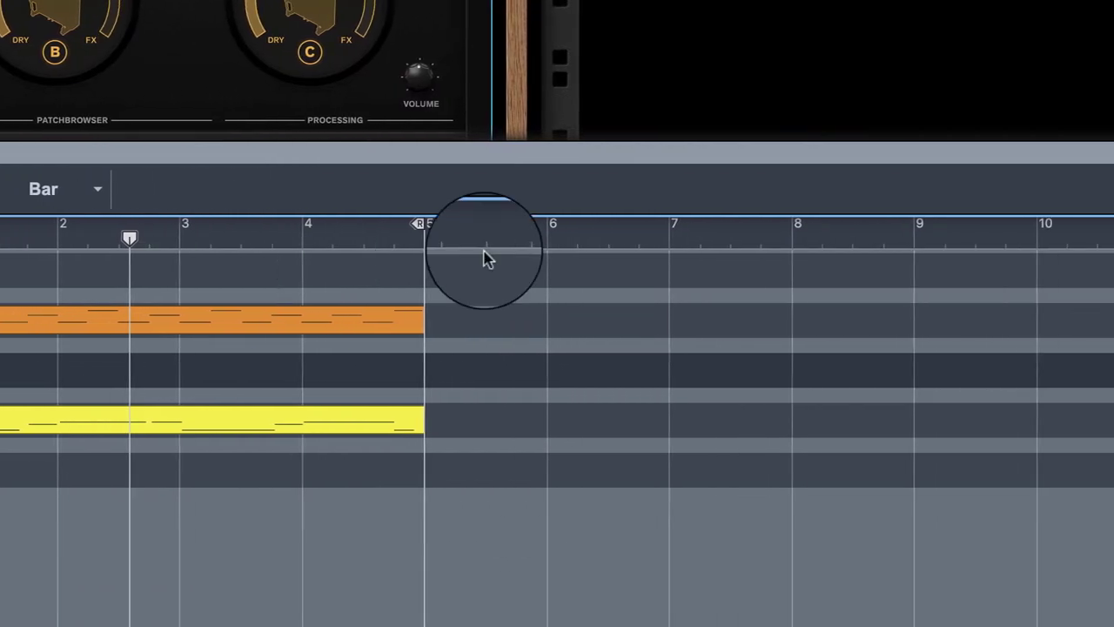
Select the Cozy and E Bass 1 clips and enable Blocks for the song.
drag(513, 293, 15, 463)
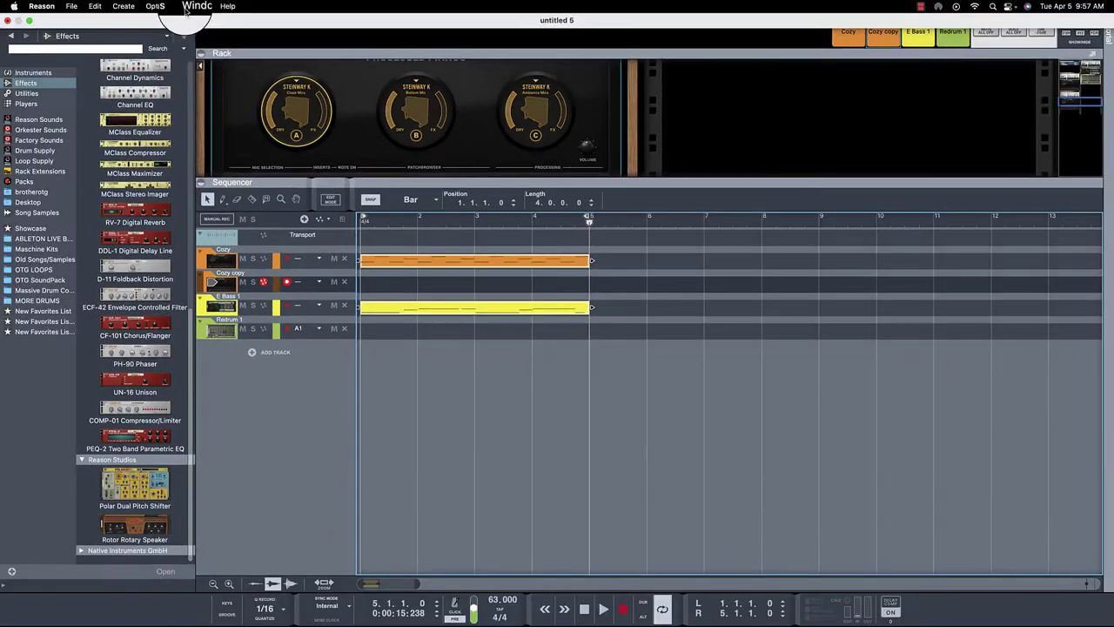
click(195, 7)
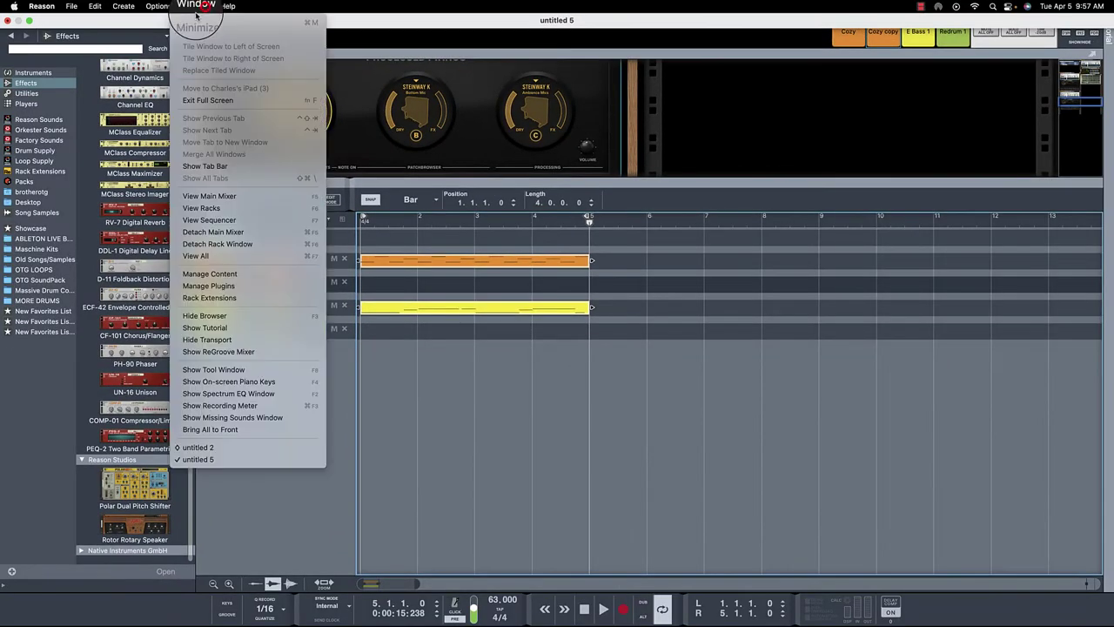
click(169, 6)
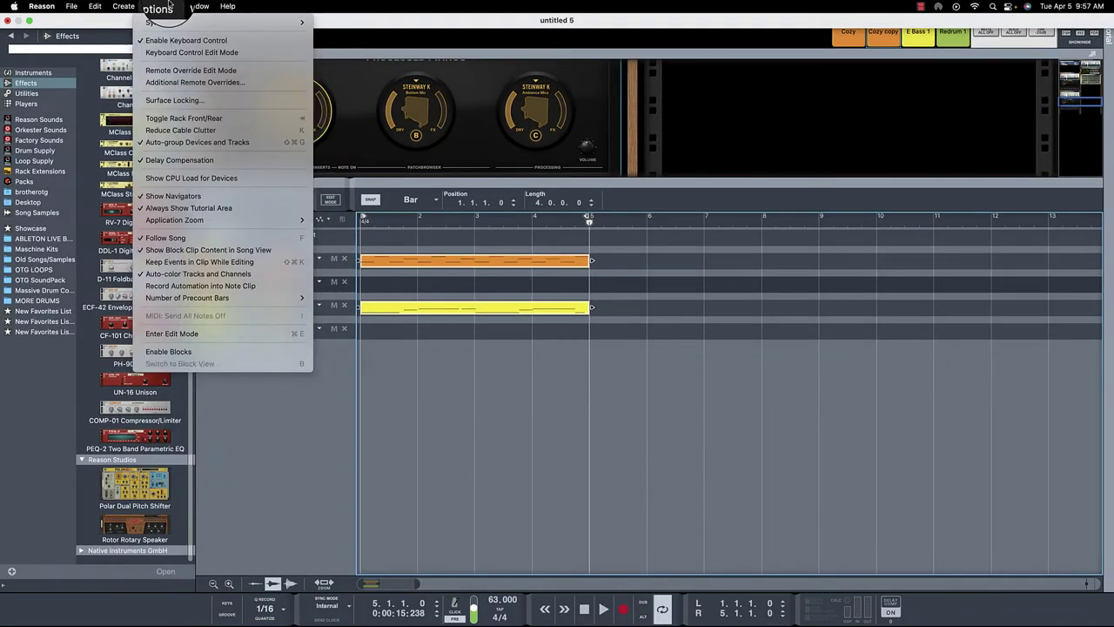
click(157, 351)
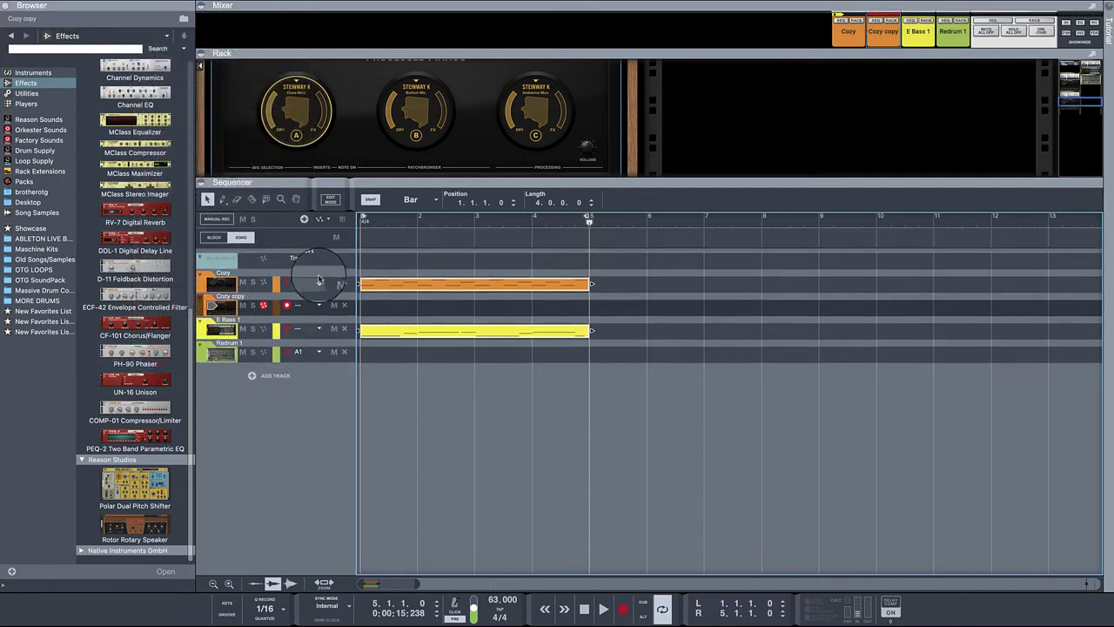
Paste the Cozy and E Bass 1 clips into Block 1 and move the block's end marker to bar 5.
click(213, 237)
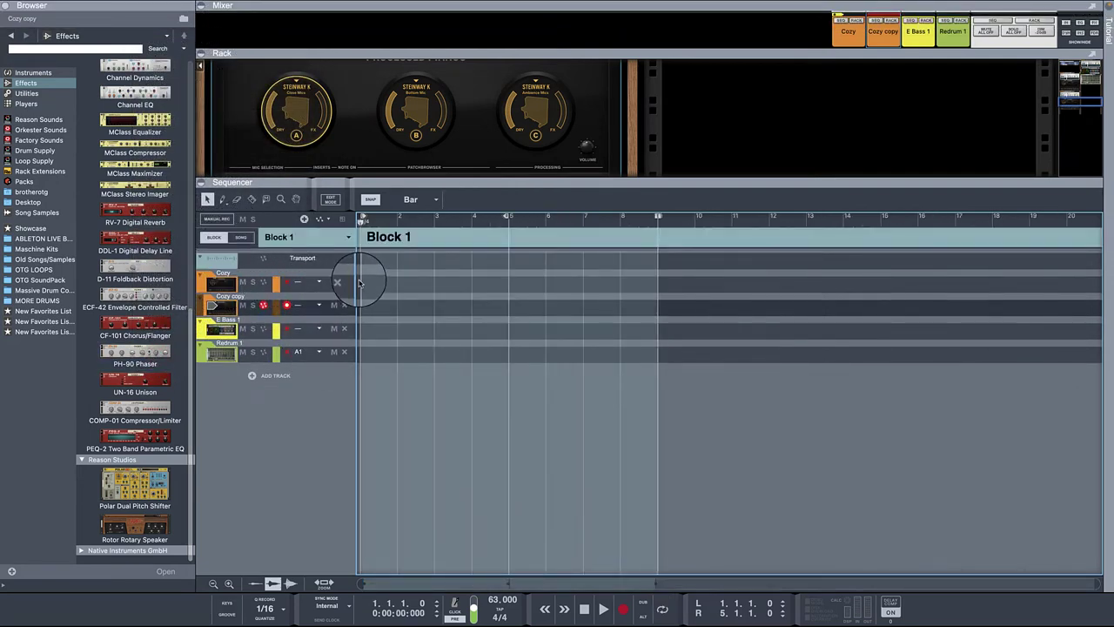
key(ctrl+v)
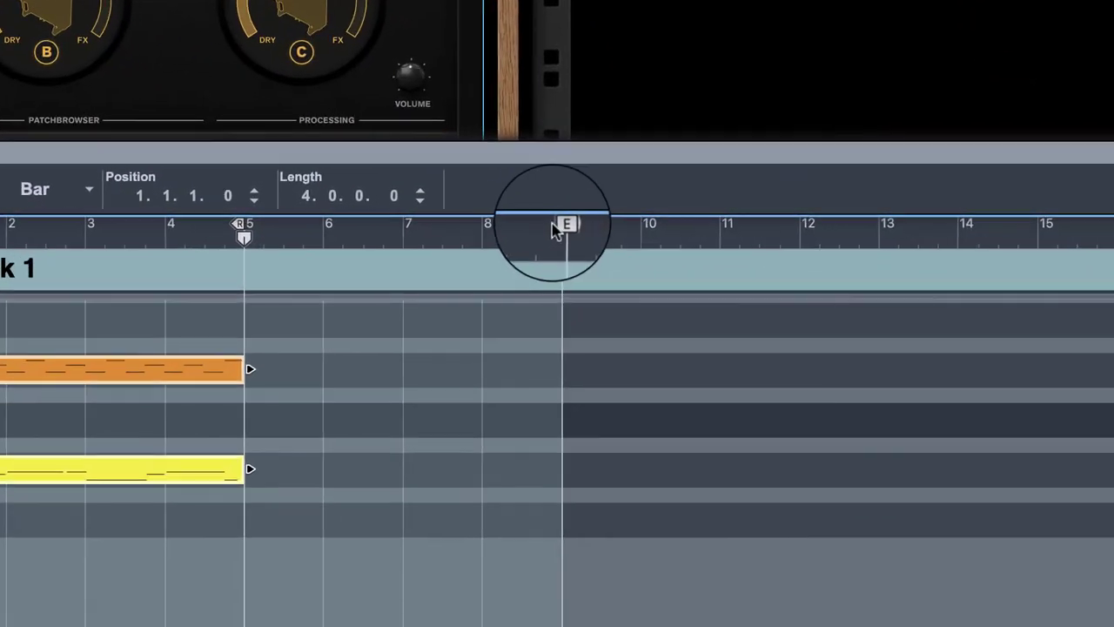
drag(658, 218, 623, 229)
drag(484, 253, 253, 271)
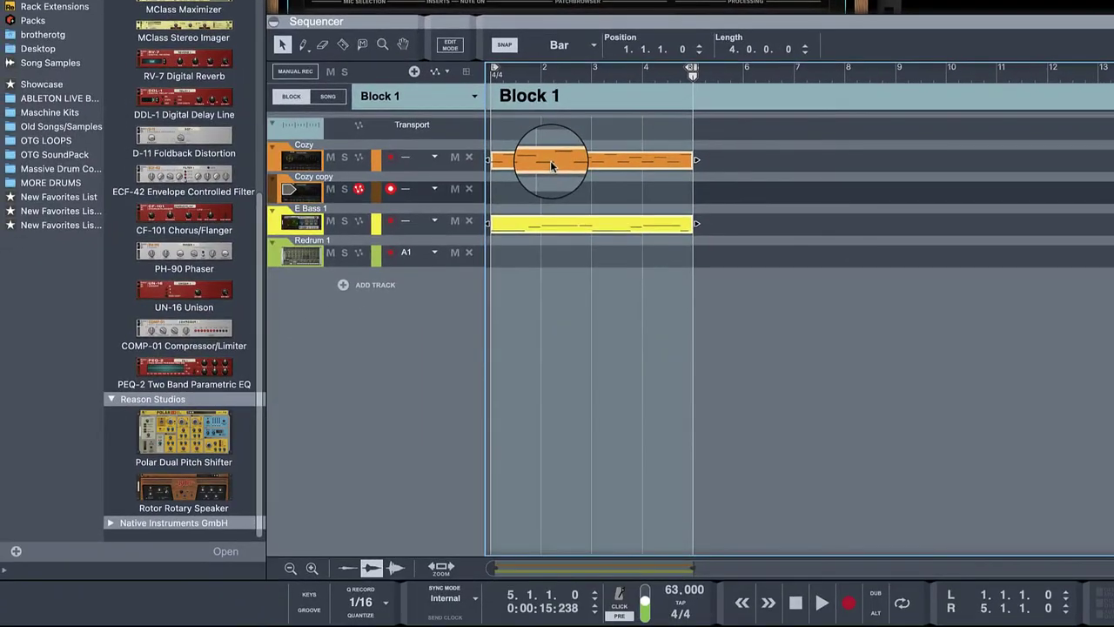
Rename Block 1 as MAIN NO FILTER.
right_click(22, 377)
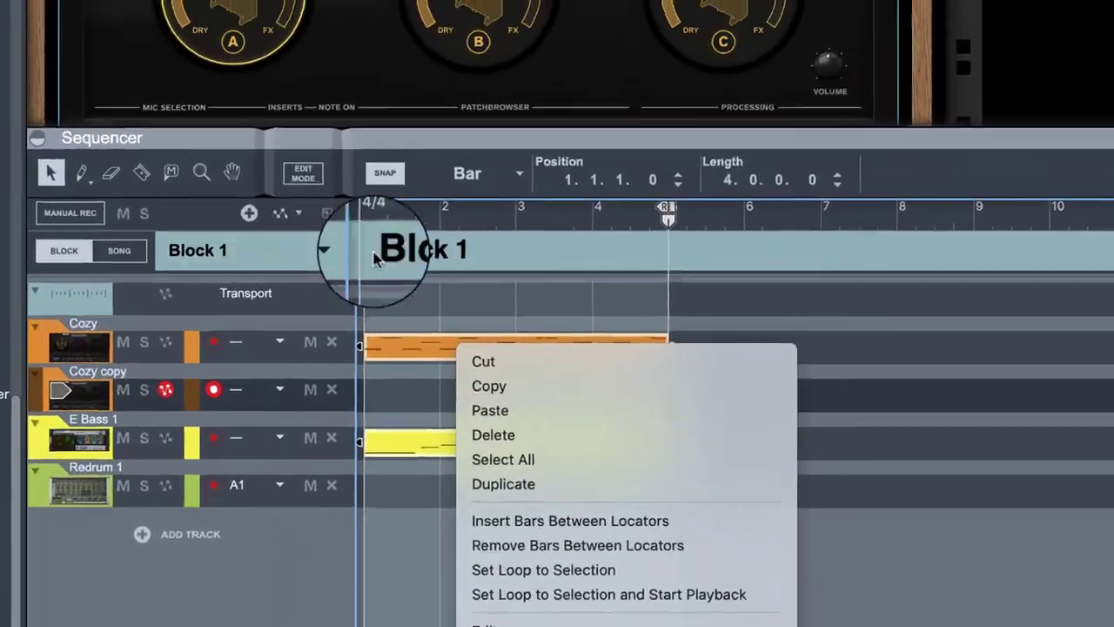
click(549, 99)
double_click(549, 99)
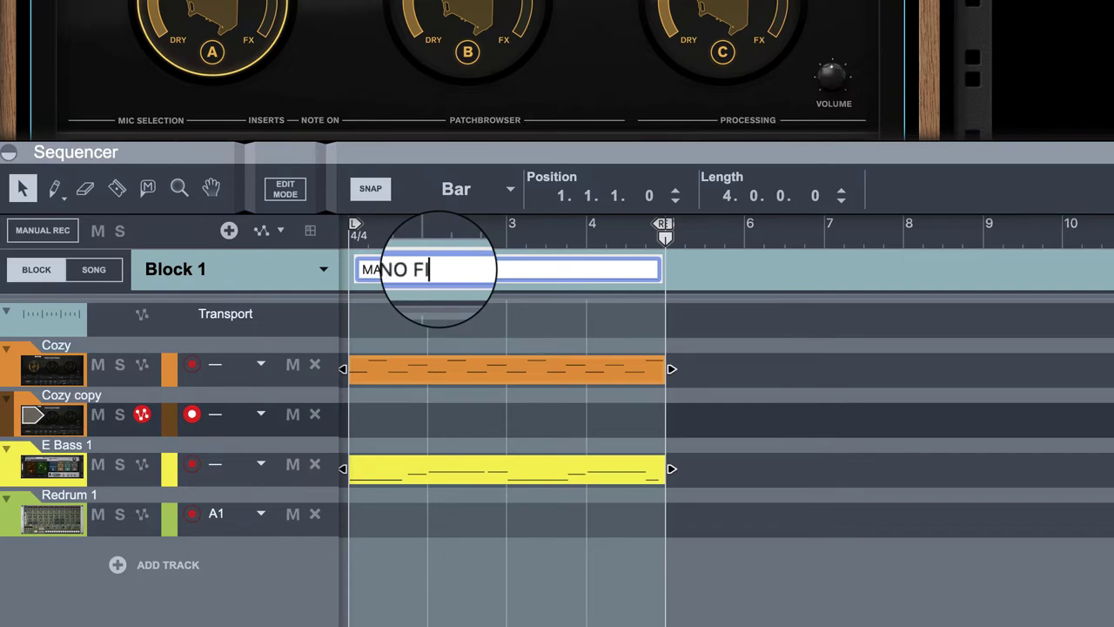
text(MAIN NO FILTER)
key(Return)
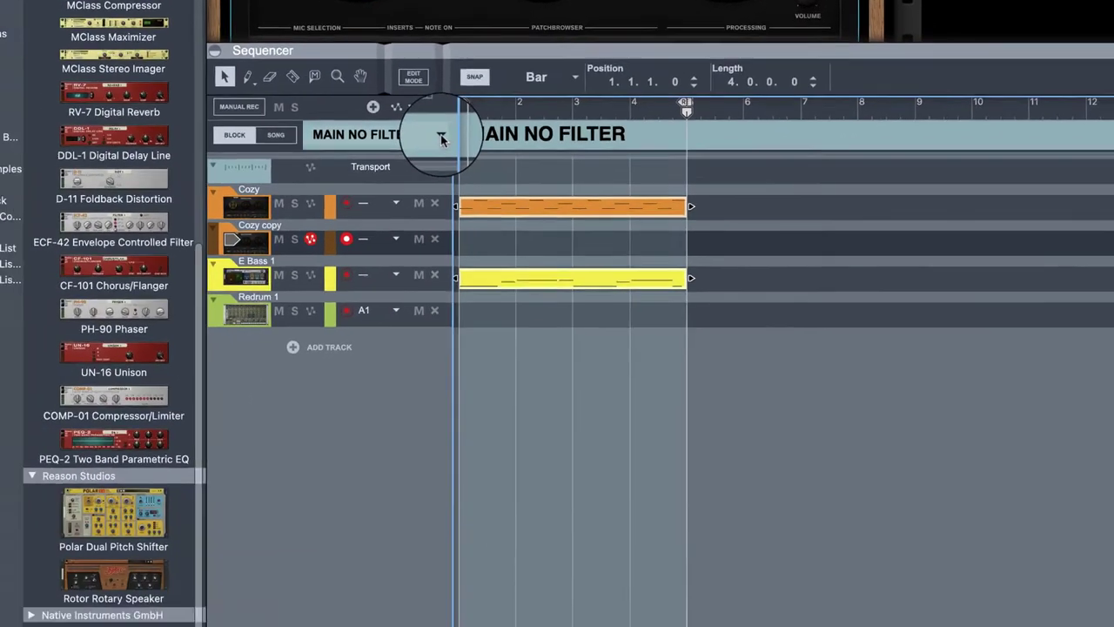
Switch to Block 2, move its end marker to bar 5 and paste the piano and bass clips into it.
click(323, 269)
click(445, 114)
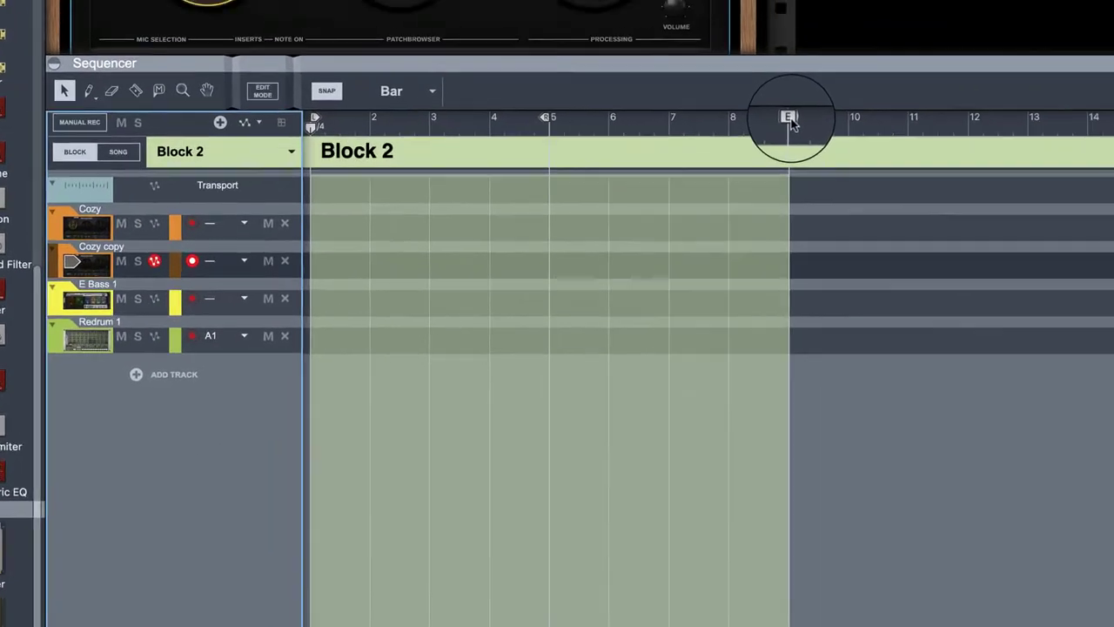
drag(790, 120, 553, 158)
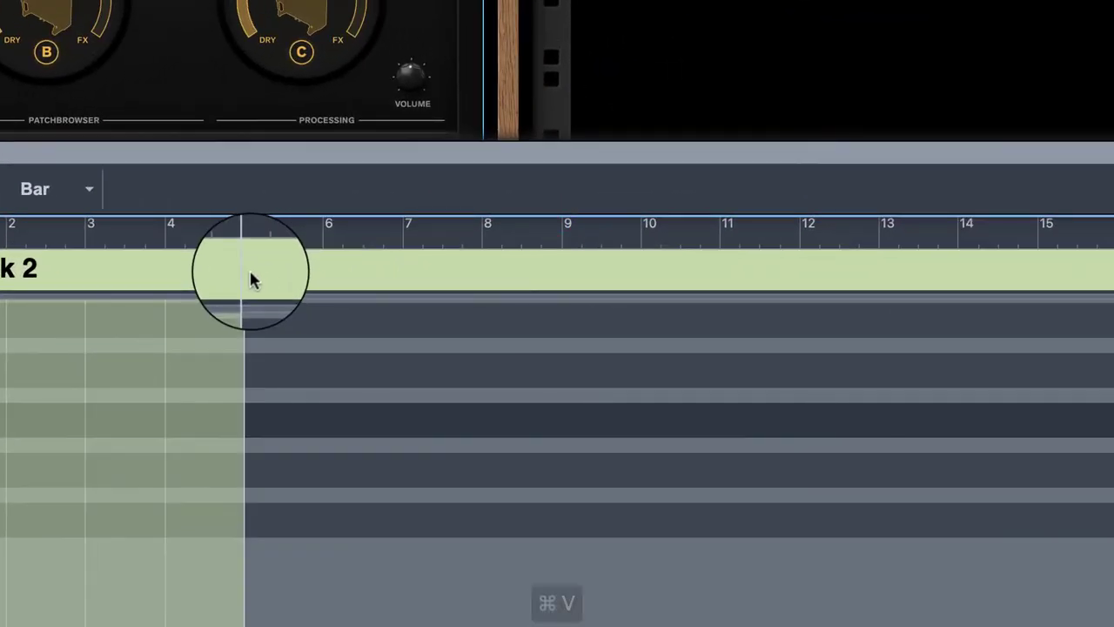
key(super+v)
Move the piano clip in Block 2 from the Cozy track to the Cozy copy track.
click(41, 423)
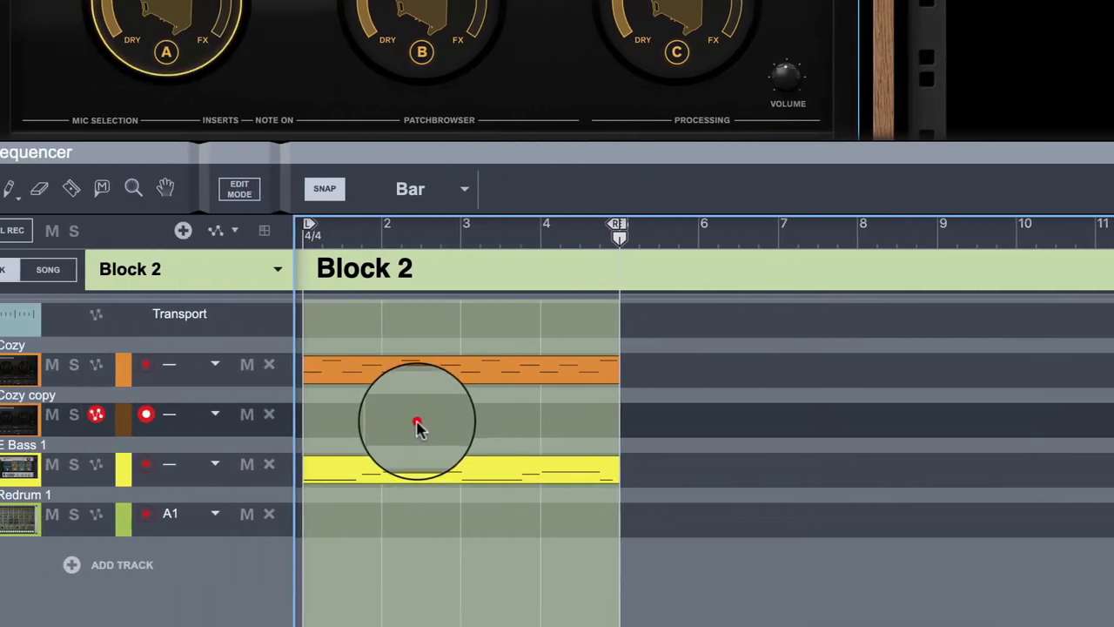
drag(407, 376, 407, 419)
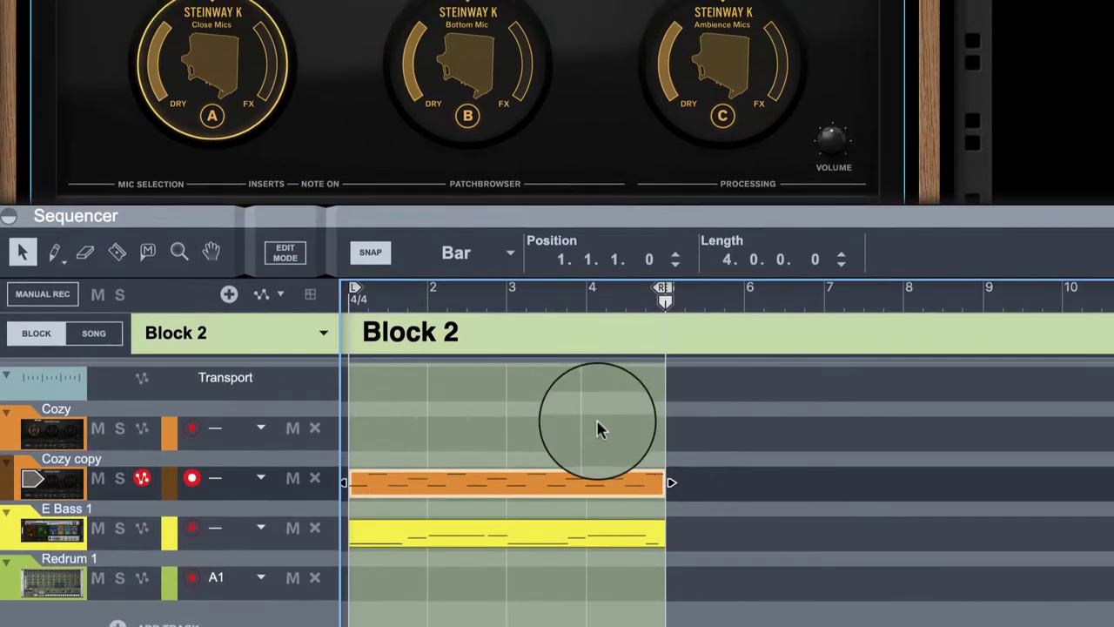
Rename Block 2 as FILTER.
drag(443, 219, 443, 218)
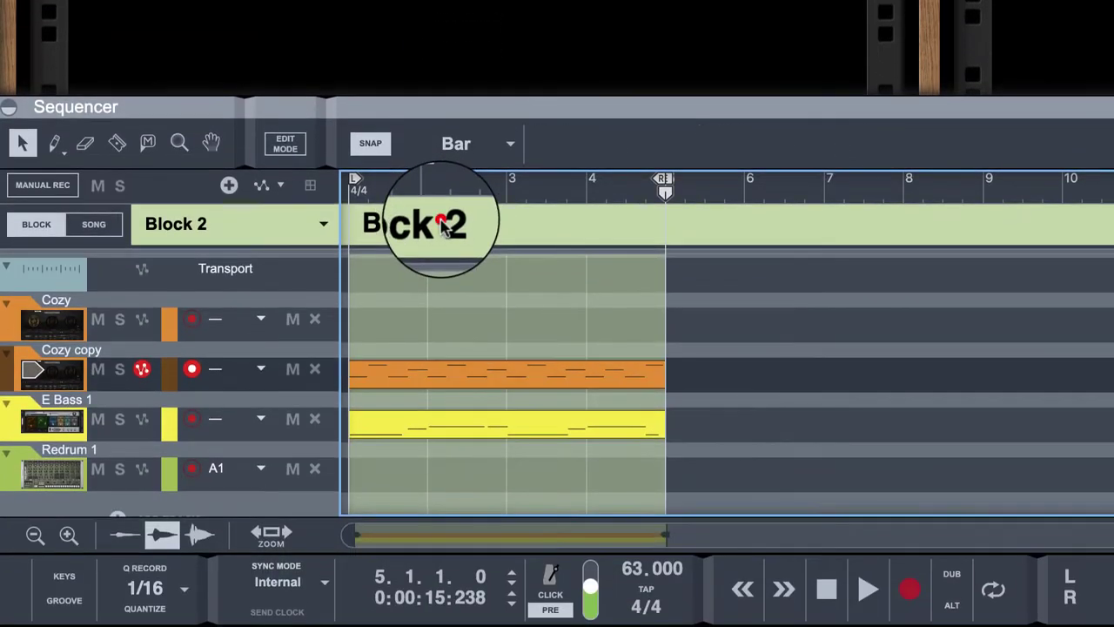
double_click(440, 223)
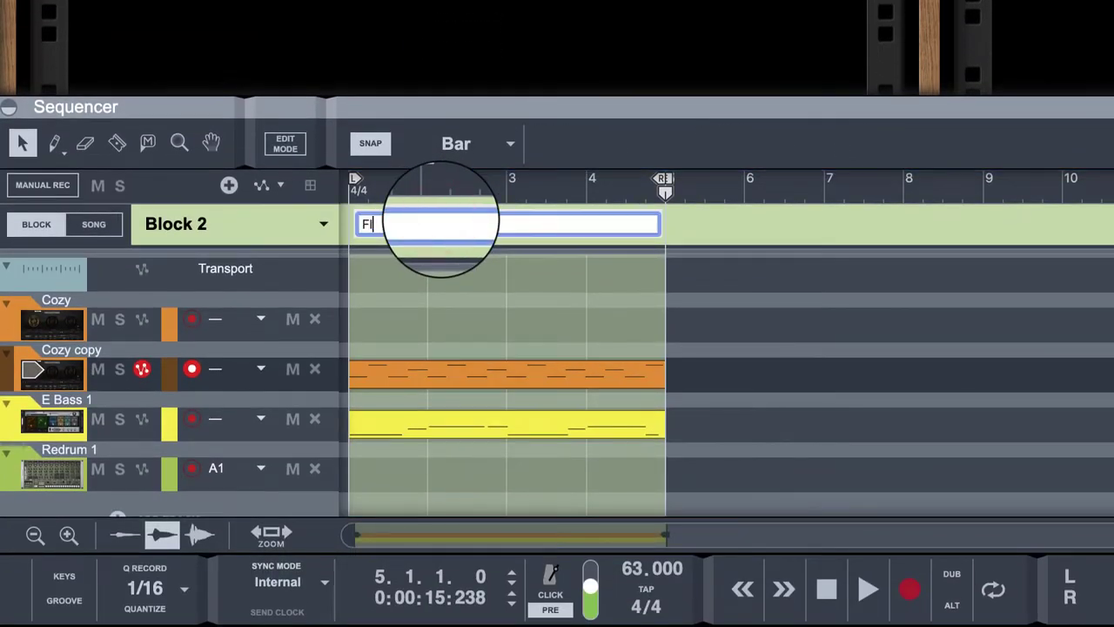
text(FILTER)
key(Return)
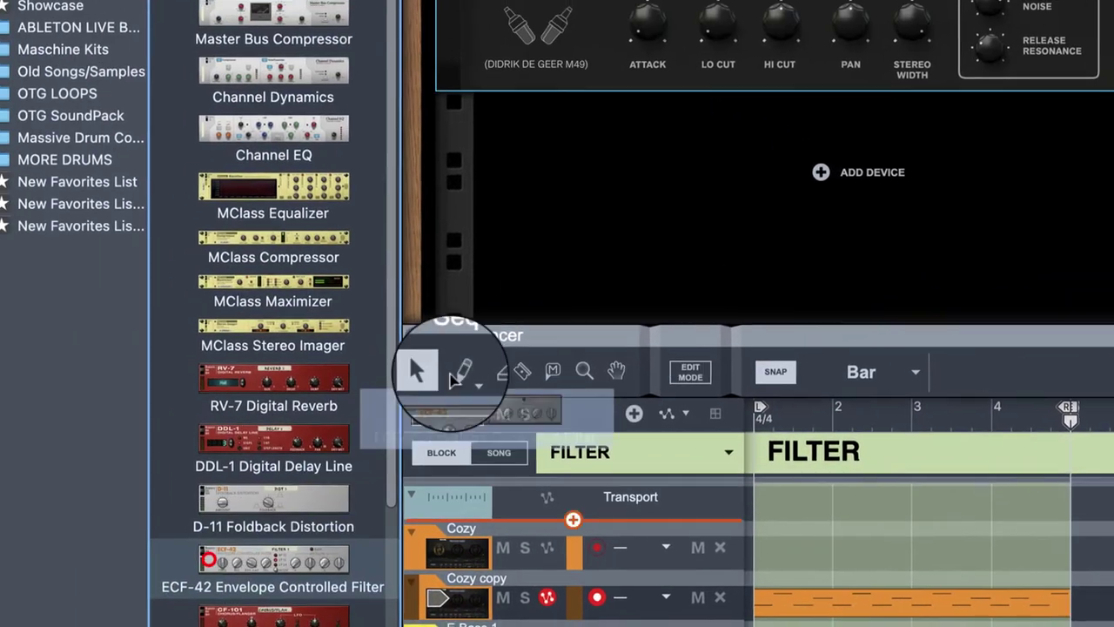
Add an ECF-42 Envelope Controlled Filter to the Cozy copy piano and play the block.
drag(288, 570, 599, 161)
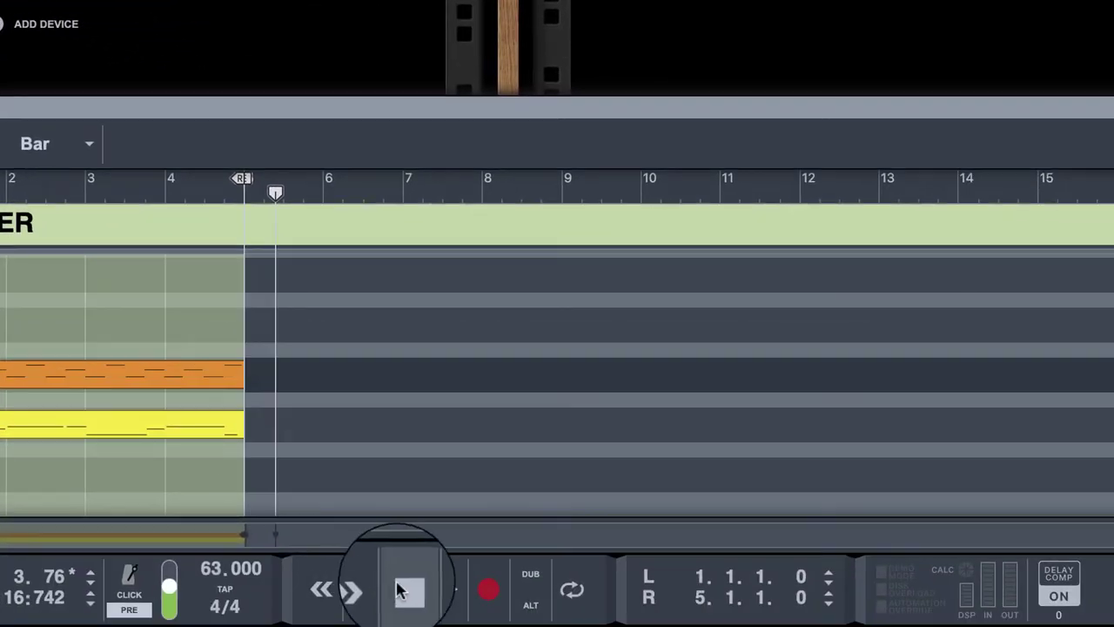
click(399, 590)
click(432, 585)
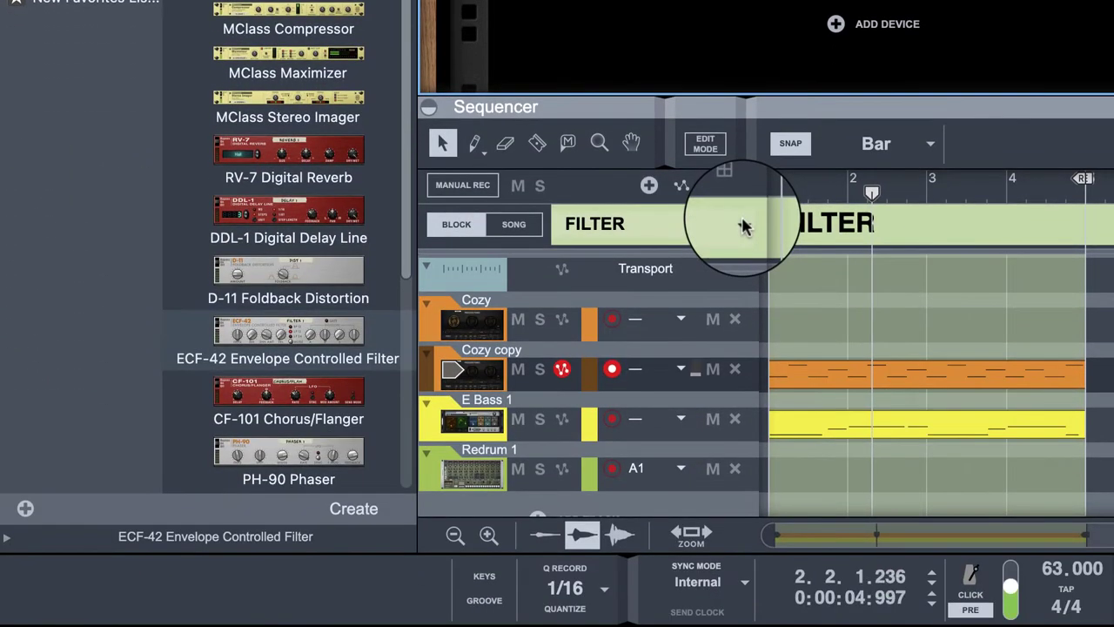
Switch to the MAIN NO FILTER block and back to FILTER to compare the unfiltered and filtered piano.
click(742, 376)
click(726, 199)
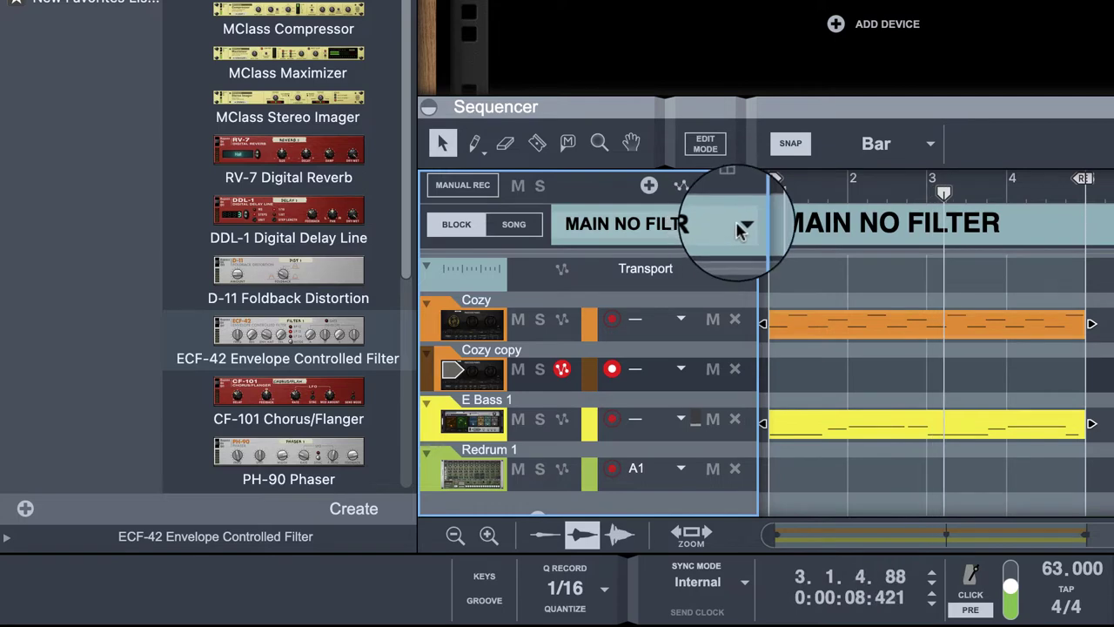
click(736, 222)
click(731, 251)
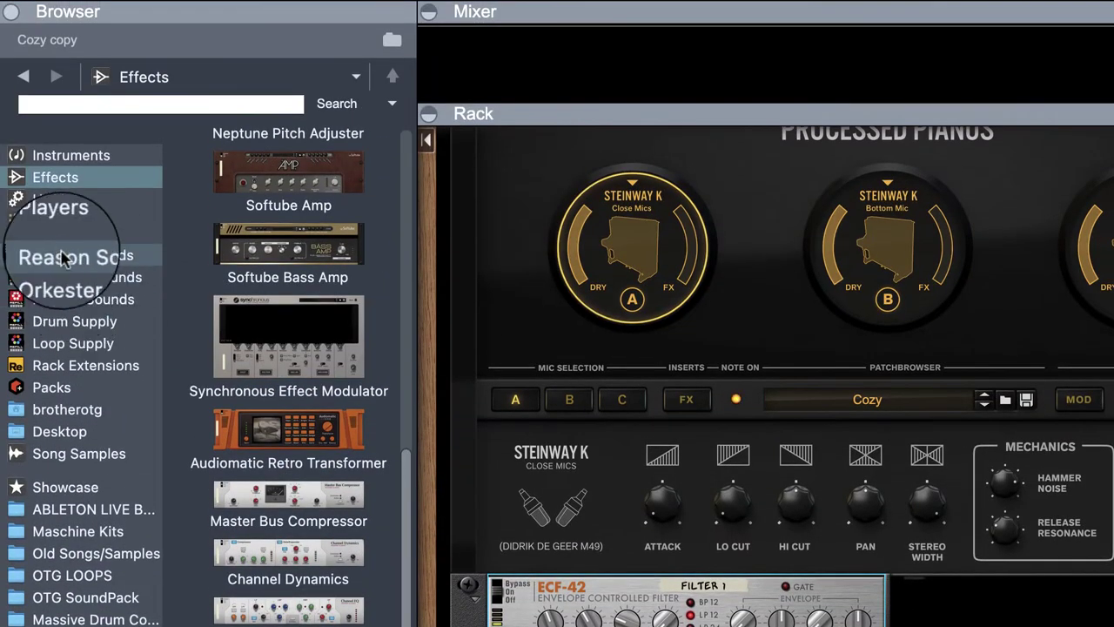
Look through the patches in the 13 Strings & Voice folder of Reason Sounds for a new instrument.
click(54, 254)
click(279, 199)
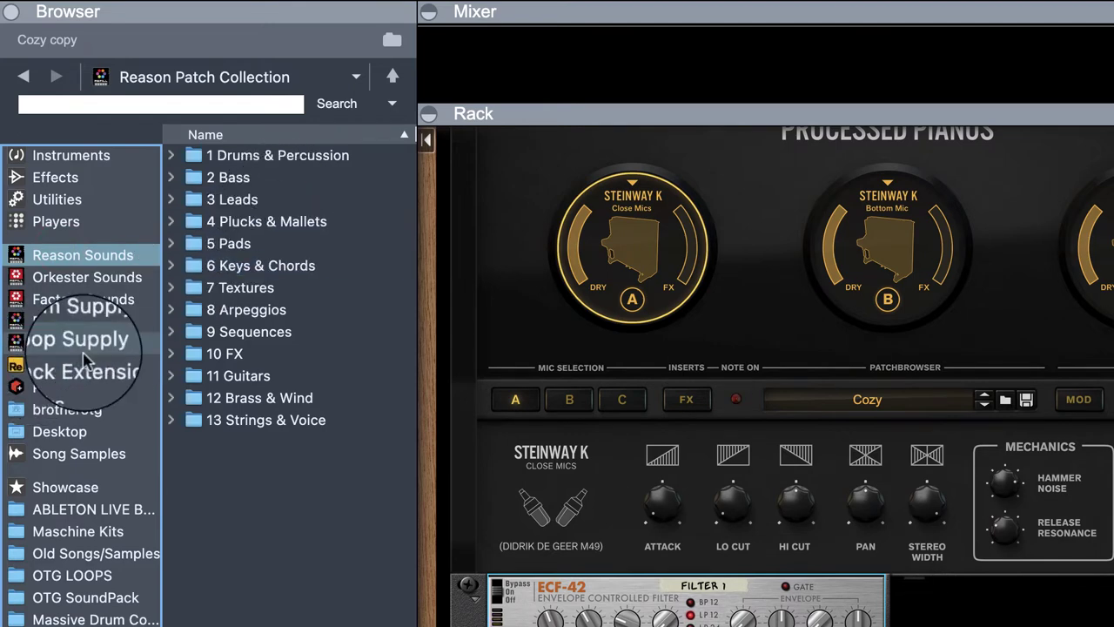
click(265, 380)
double_click(261, 419)
click(219, 421)
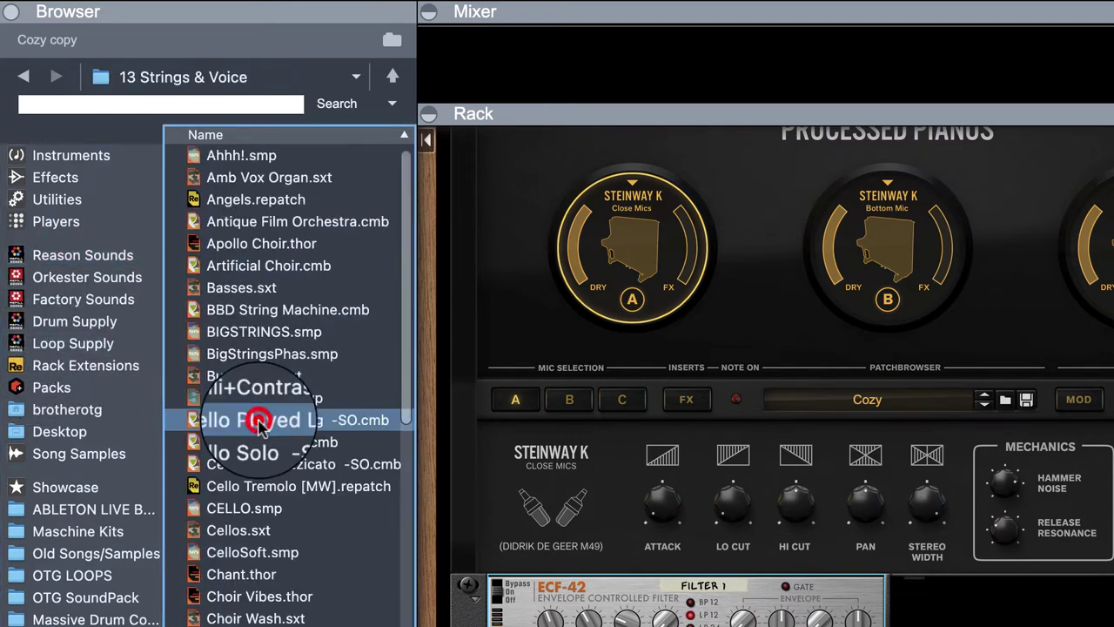
click(324, 338)
click(313, 353)
click(311, 529)
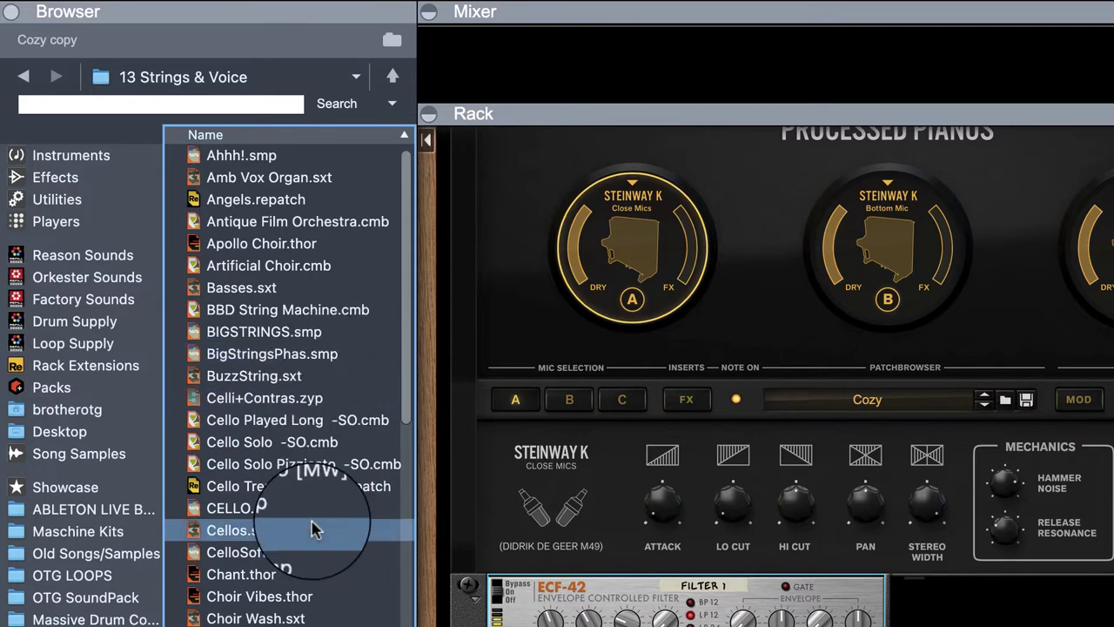
click(323, 593)
scroll(313, 596, down, 3)
click(306, 598)
scroll(301, 591, down, 3)
click(296, 579)
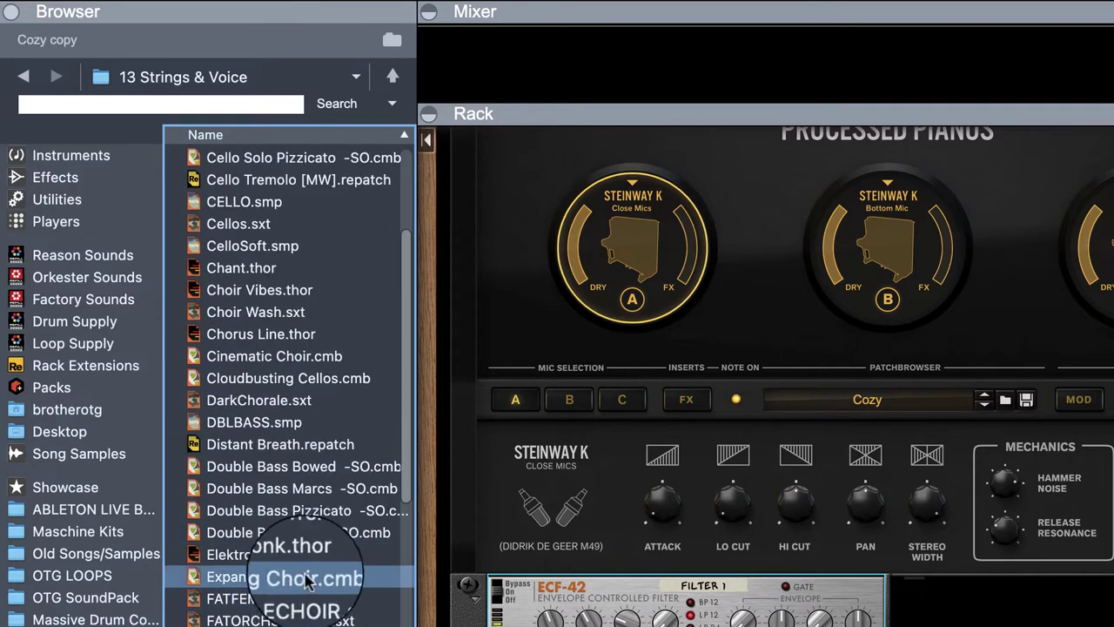
scroll(296, 579, down, 7)
click(296, 570)
scroll(296, 575, down, 7)
click(294, 568)
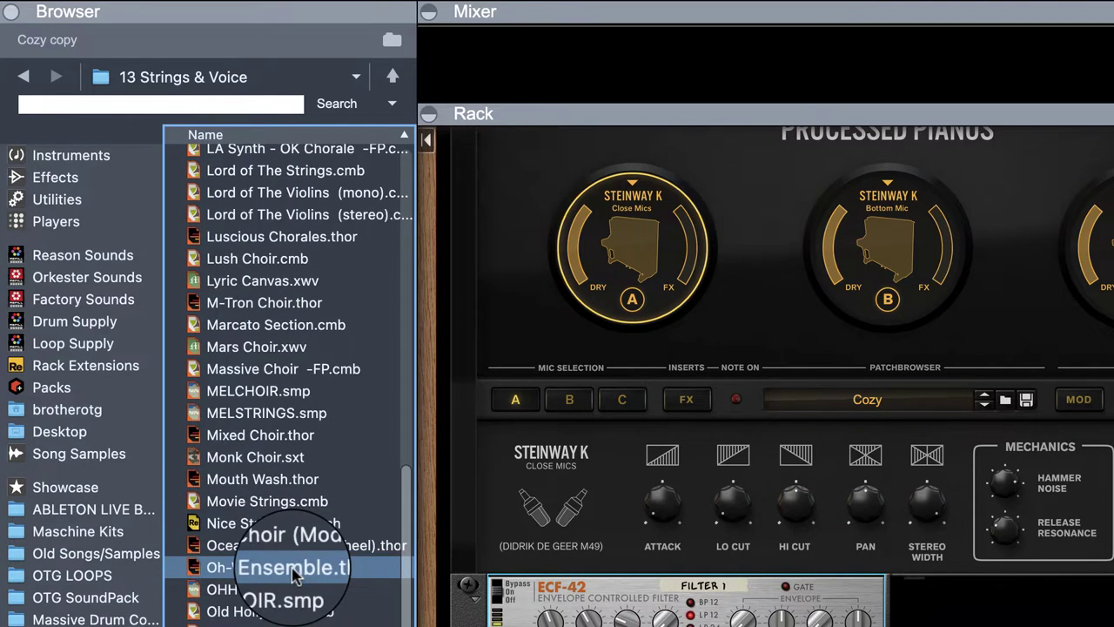
scroll(292, 574, down, 3)
click(290, 564)
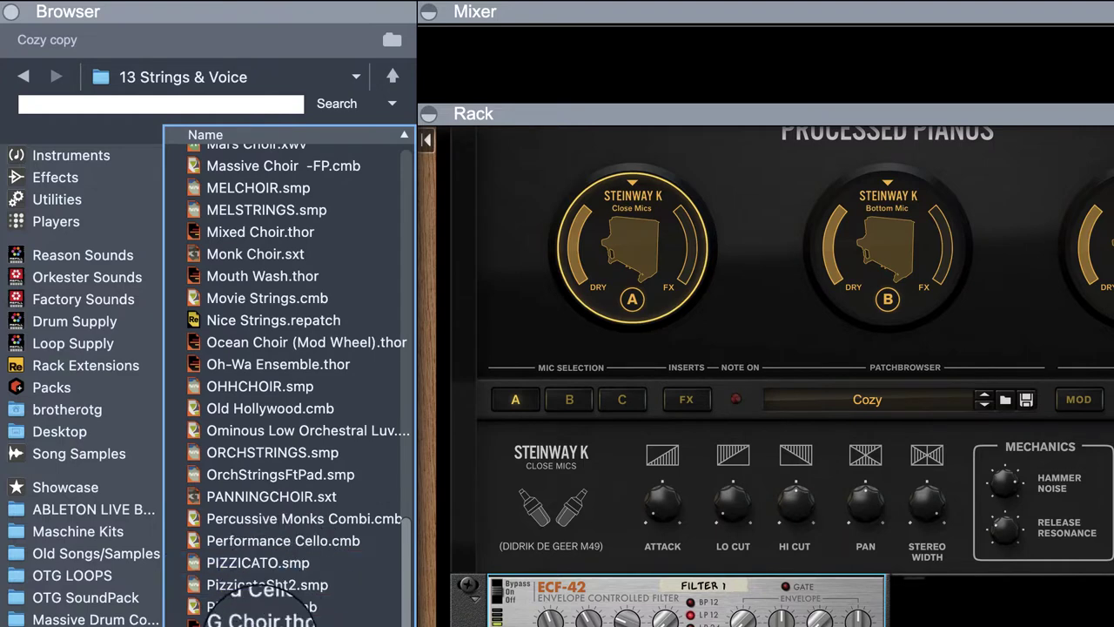
scroll(262, 571, down, 20)
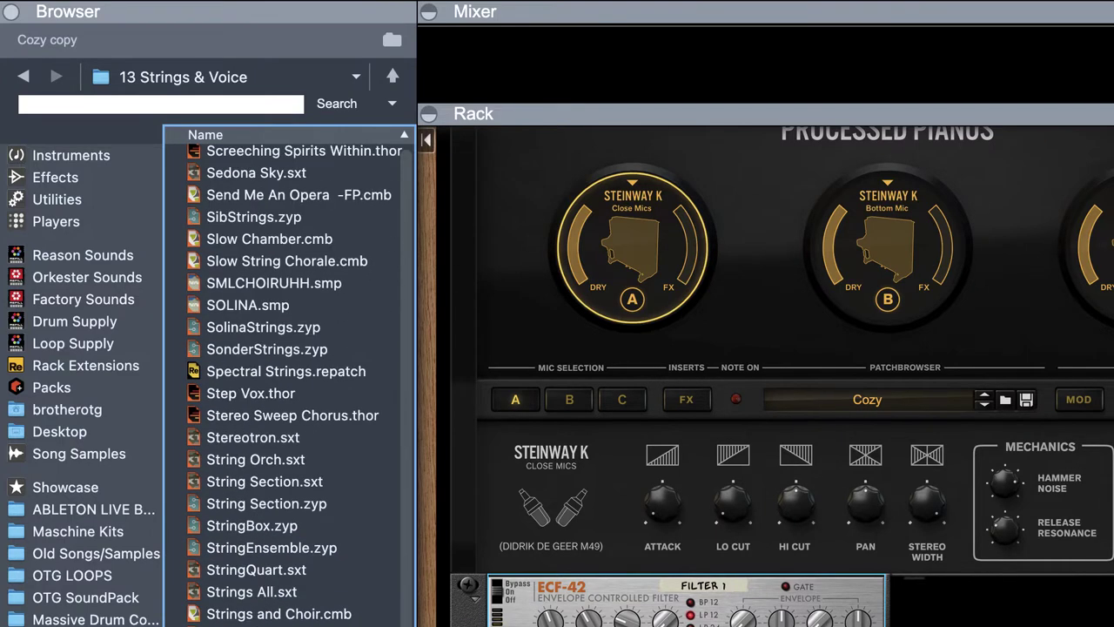
click(55, 176)
click(74, 155)
click(59, 220)
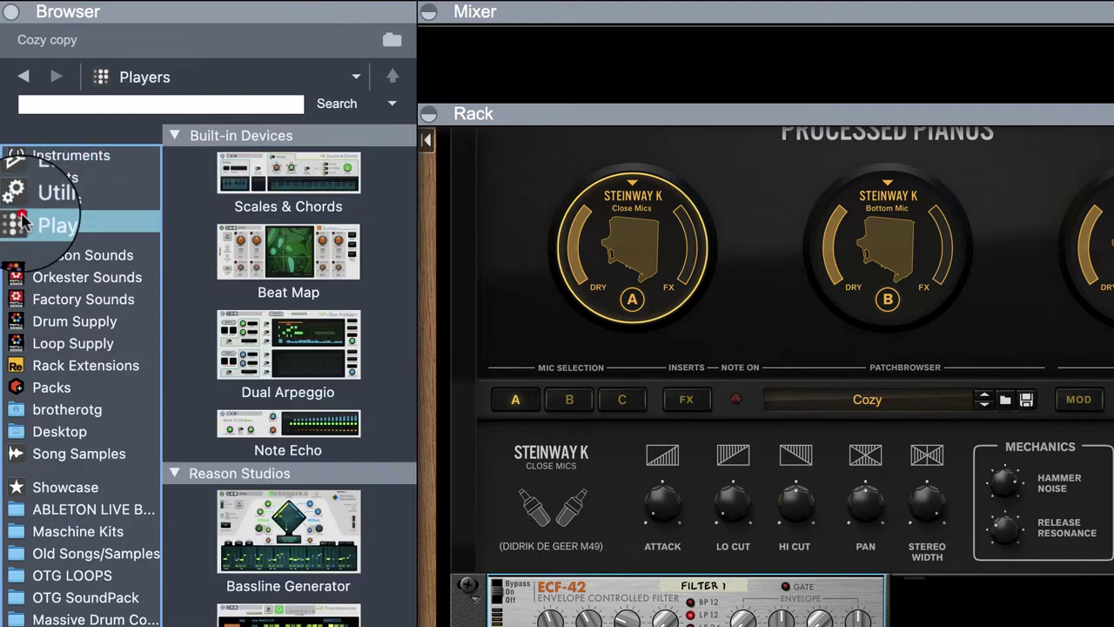
click(68, 198)
click(56, 176)
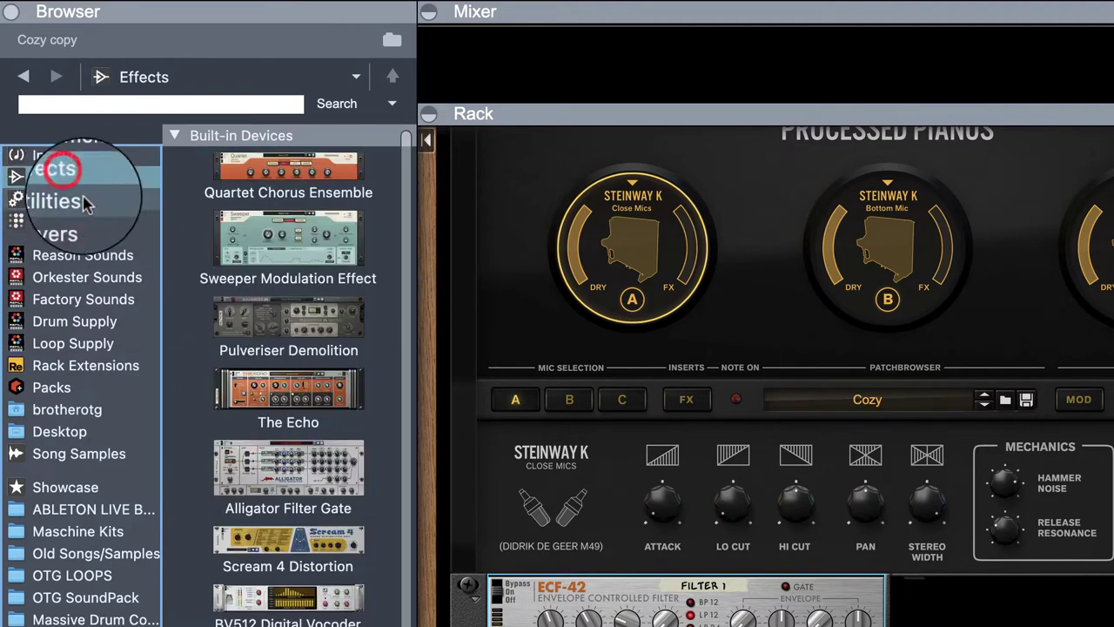
Create a new instrument track with the Tubular Dusk patch from the Bells folder of Plucks & Mallets in Reason Sounds.
click(72, 256)
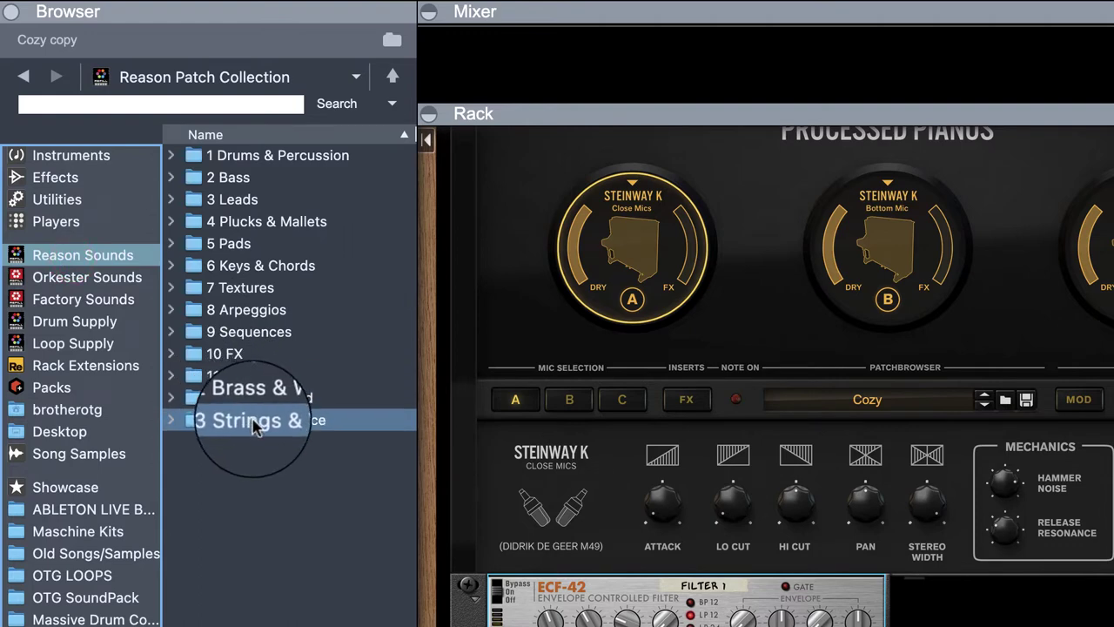
click(275, 213)
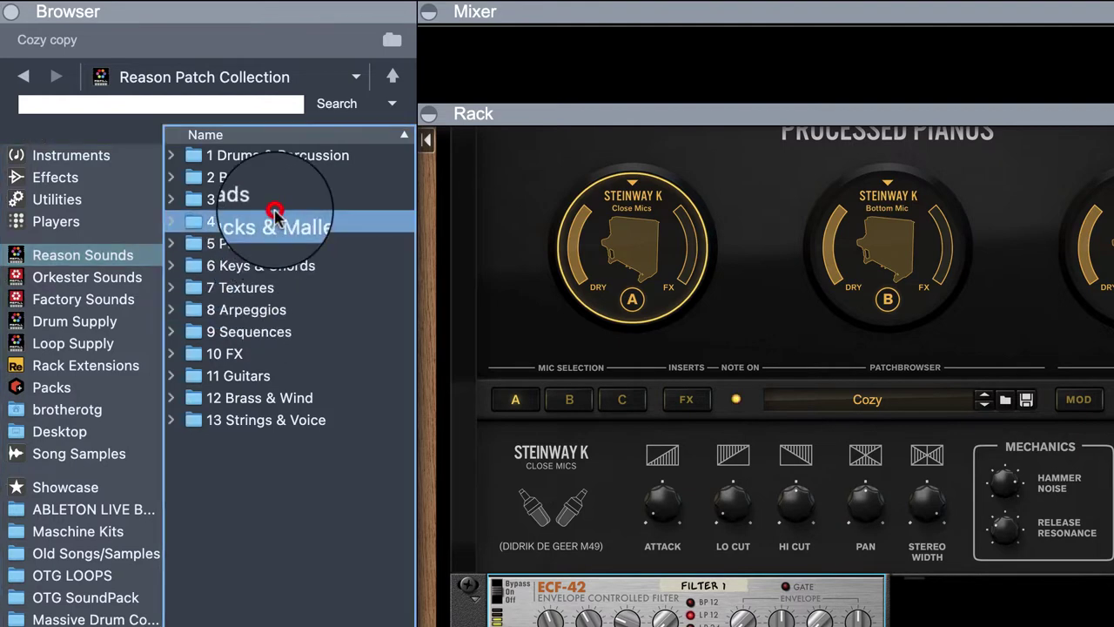
double_click(274, 213)
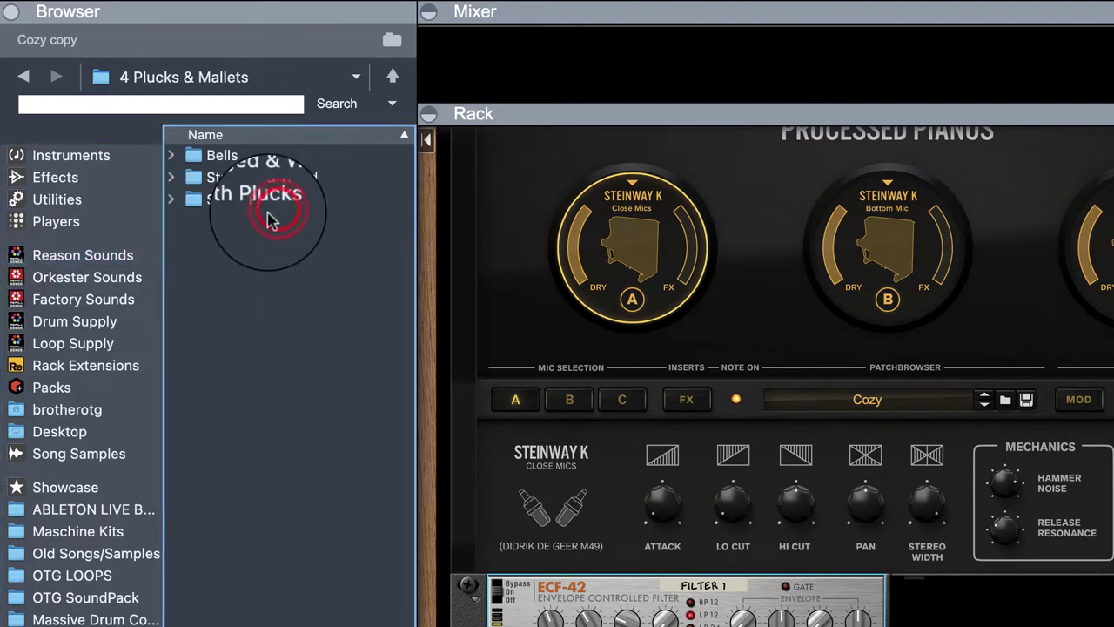
click(248, 155)
double_click(248, 155)
scroll(249, 484, down, 3)
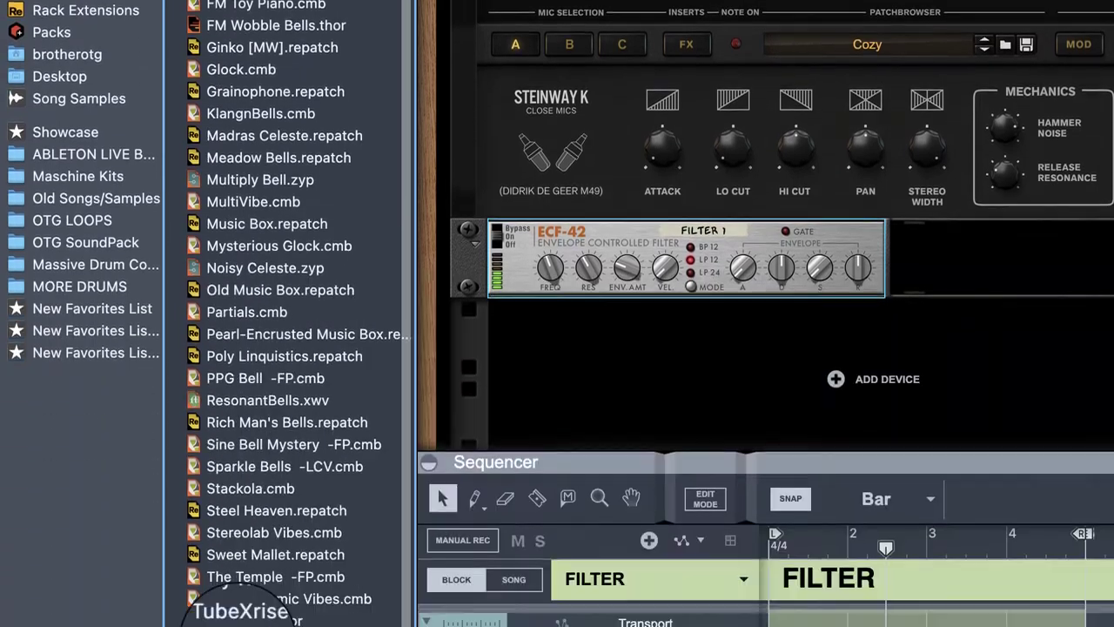
click(220, 288)
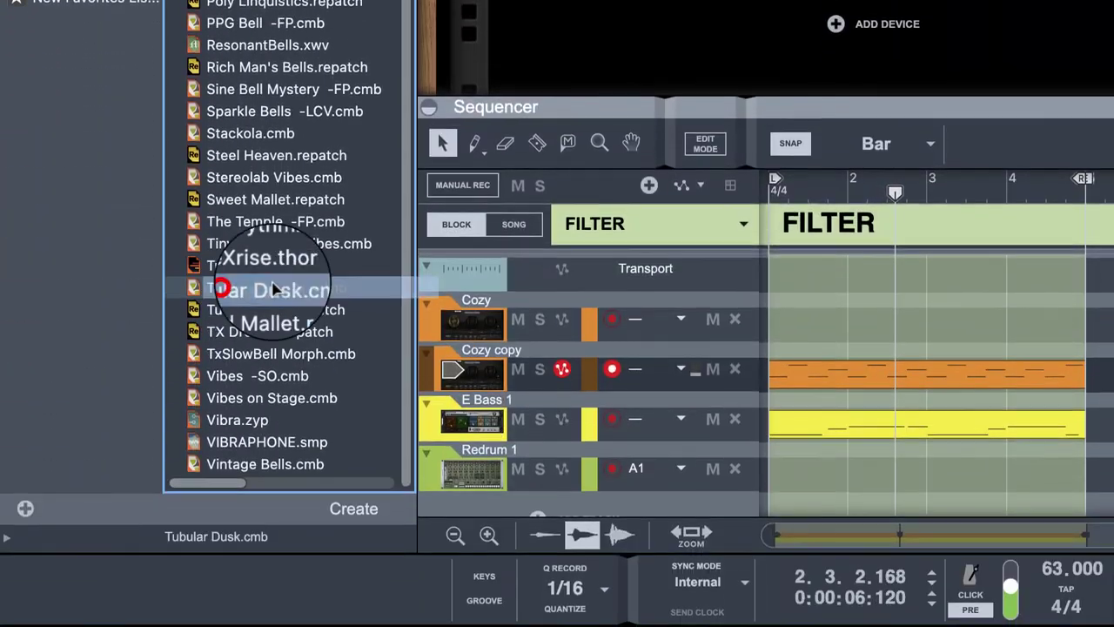
double_click(219, 288)
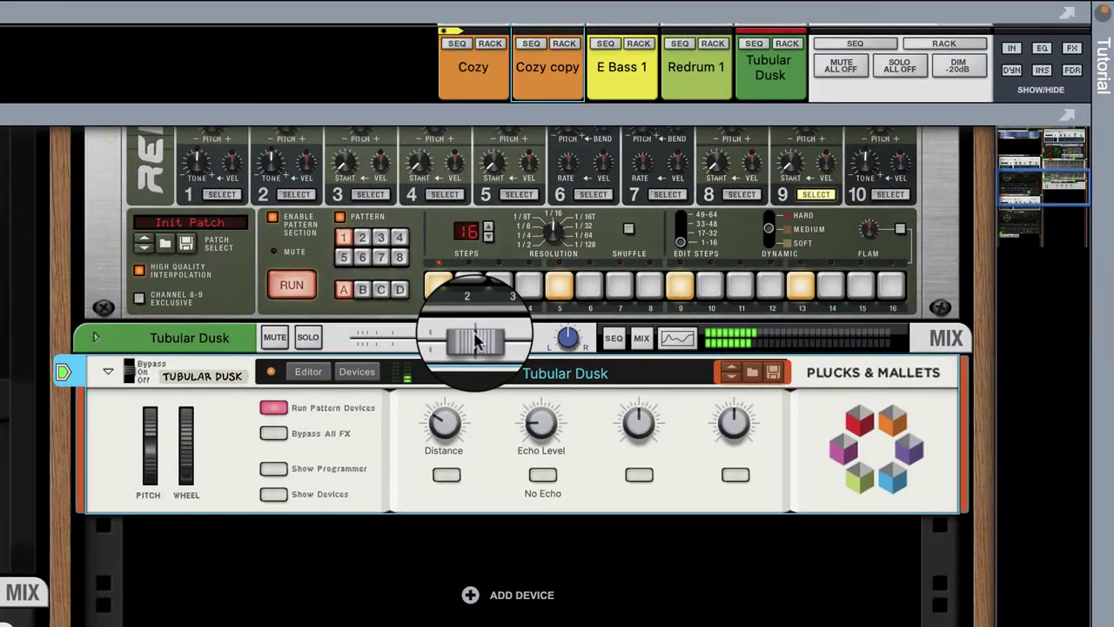
Lower the level of the Tubular Dusk mix channel.
drag(527, 272, 520, 271)
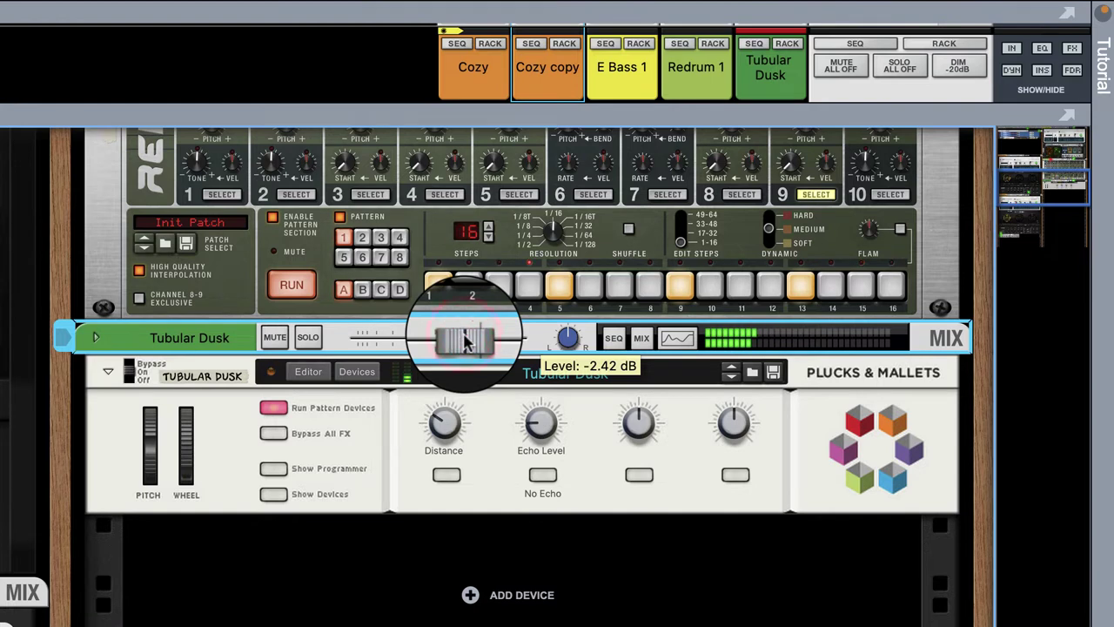
drag(465, 341, 447, 343)
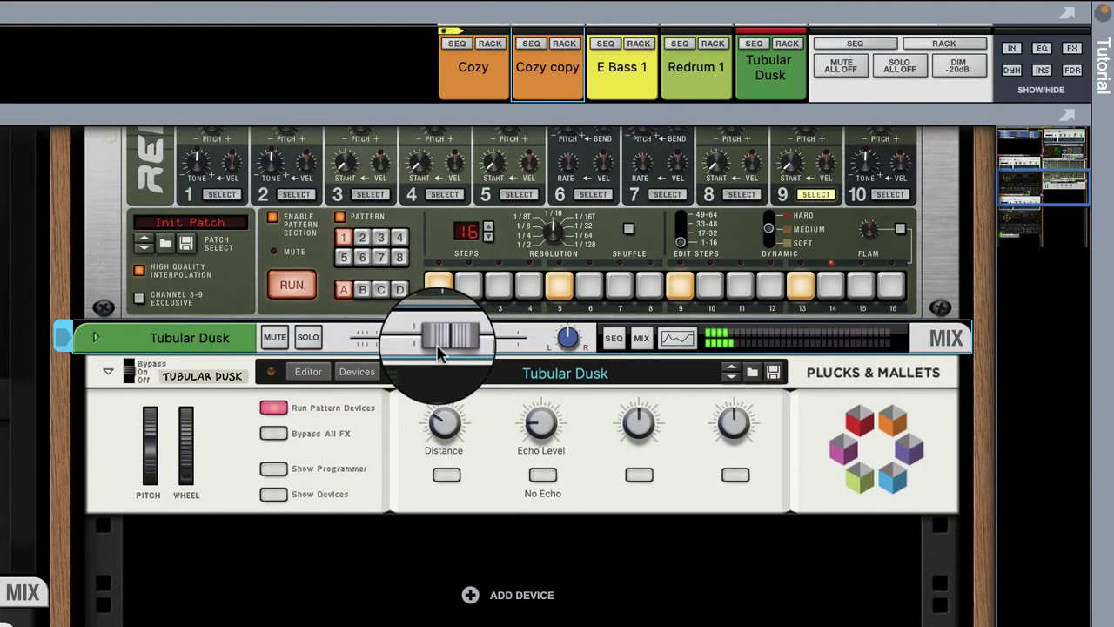
drag(440, 338, 400, 359)
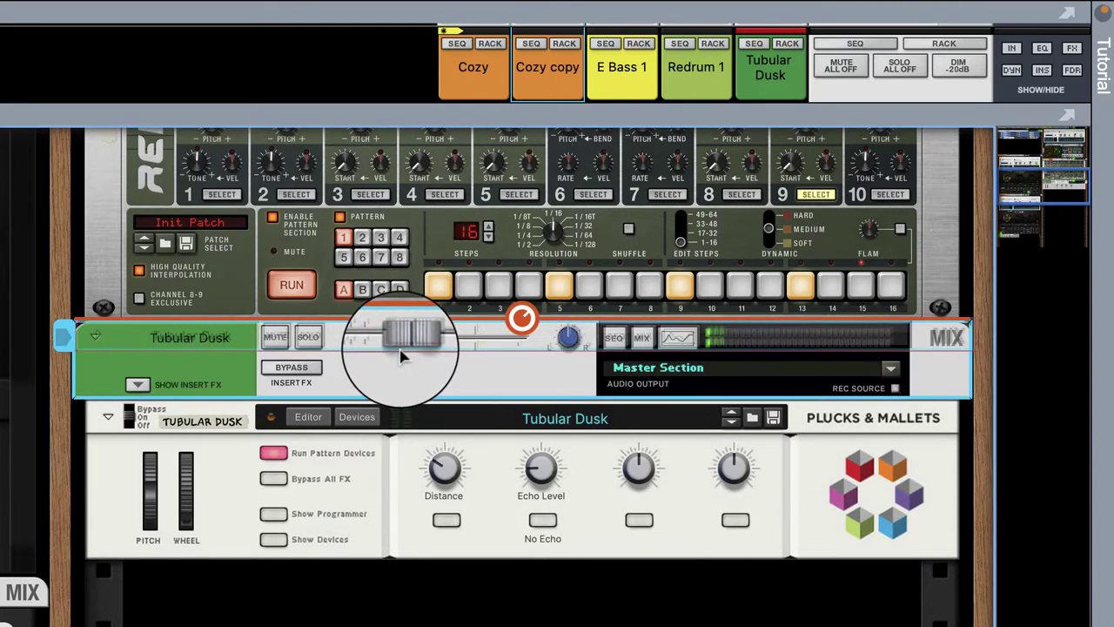
drag(403, 357, 427, 348)
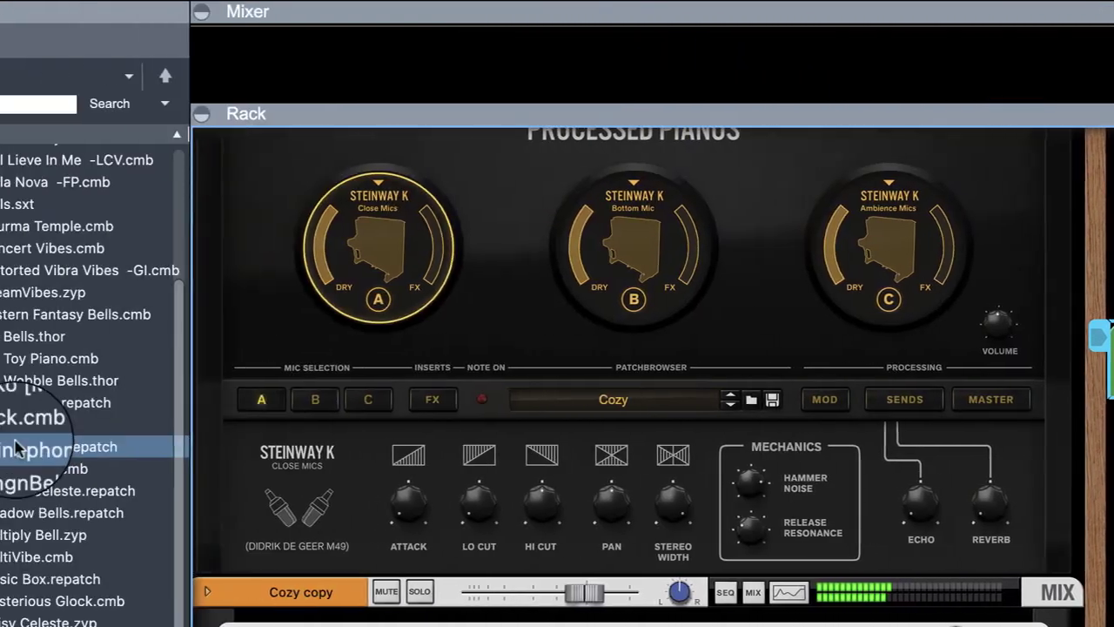
Add the Glock patch as a new instrument and put a Scales & Chords player on it.
drag(18, 448, 781, 215)
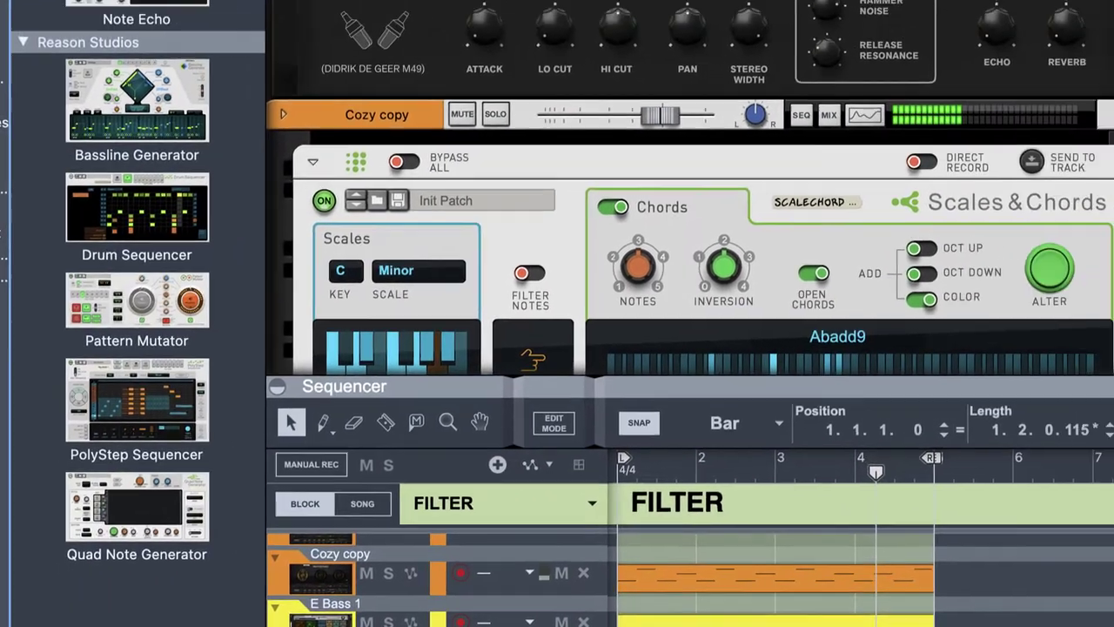
drag(137, 620, 772, 348)
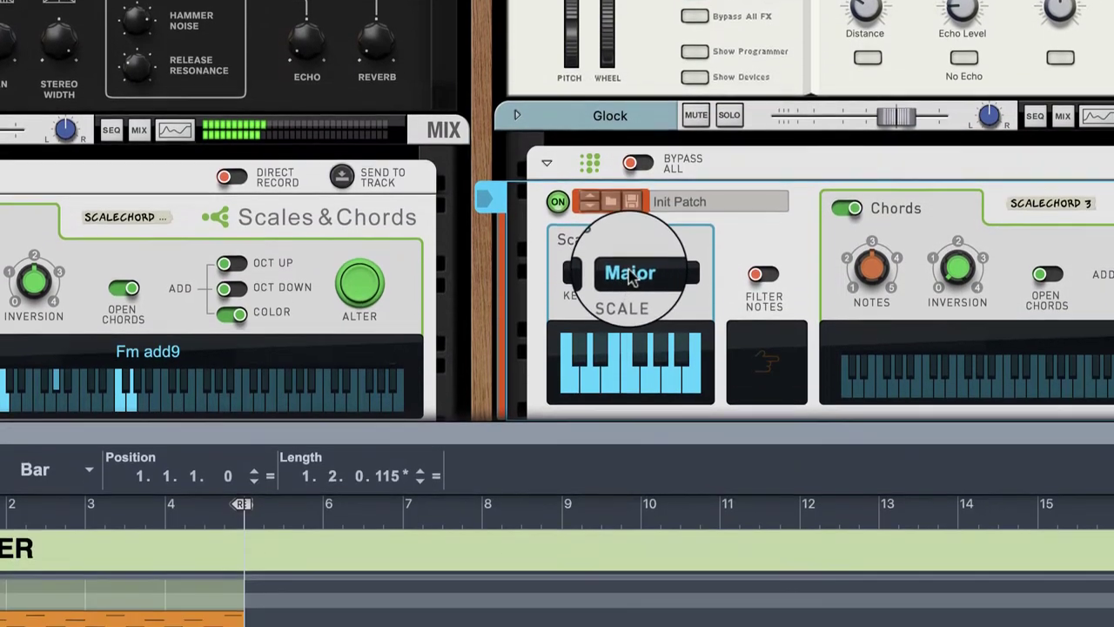
Set the Glock's Scales & Chords player to the Minor scale and turn its chords off.
click(630, 418)
click(653, 209)
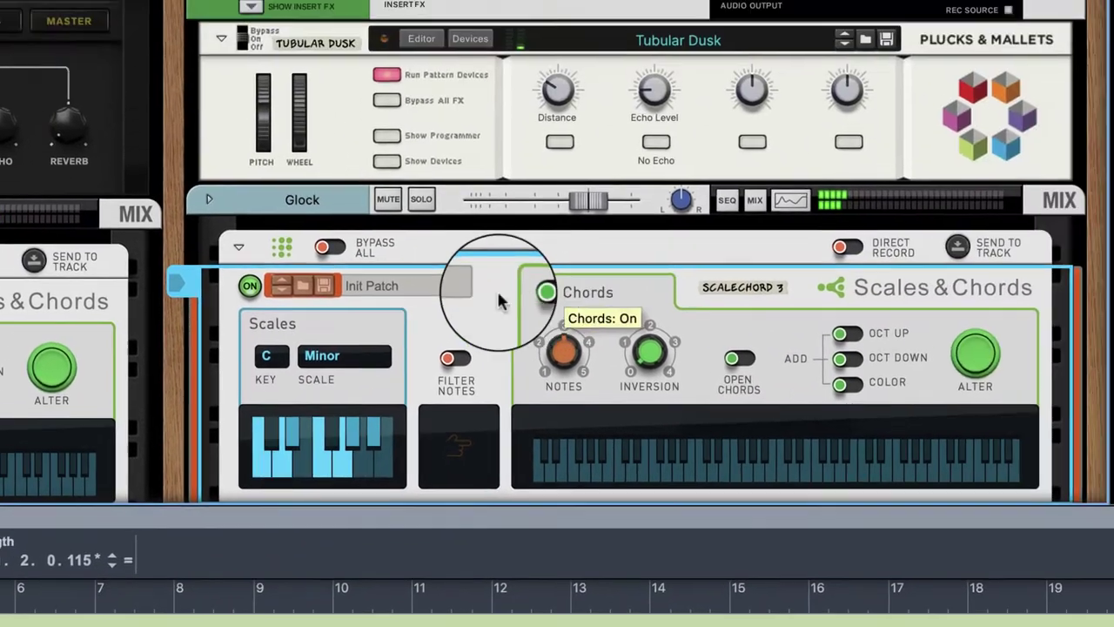
click(829, 123)
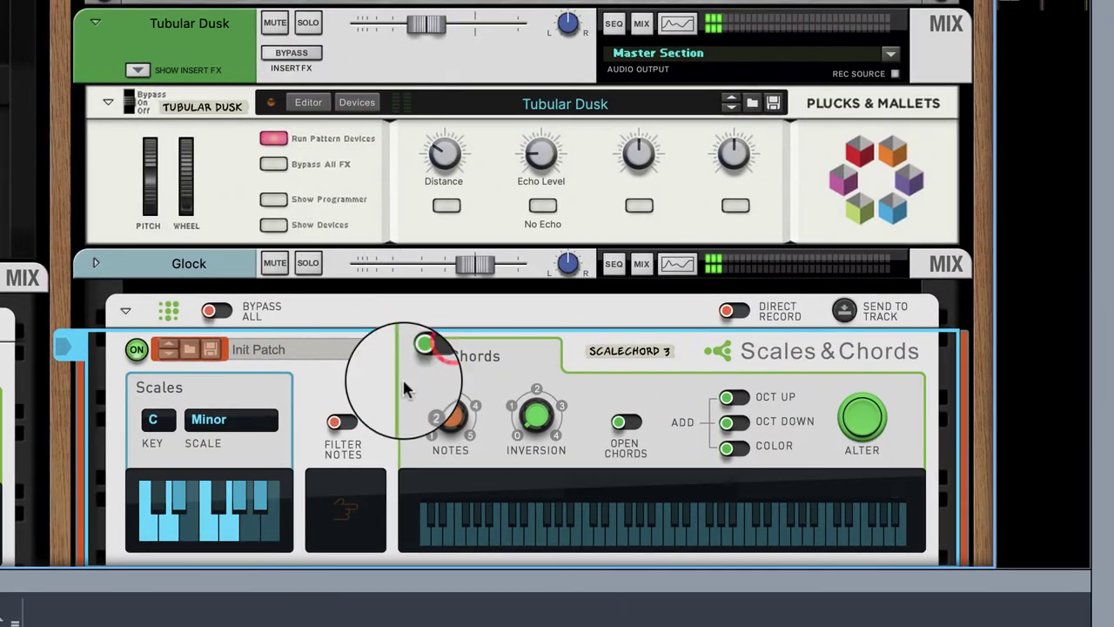
Lower the Glock mix channel level to about -24 dB.
mouse_move(449, 432)
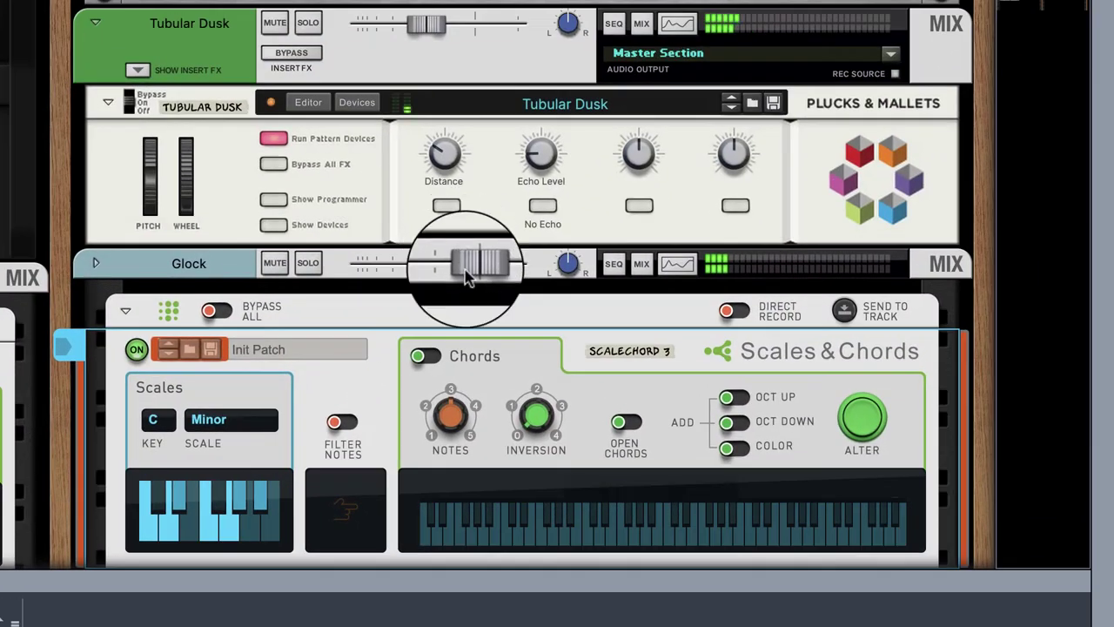
drag(466, 276, 396, 280)
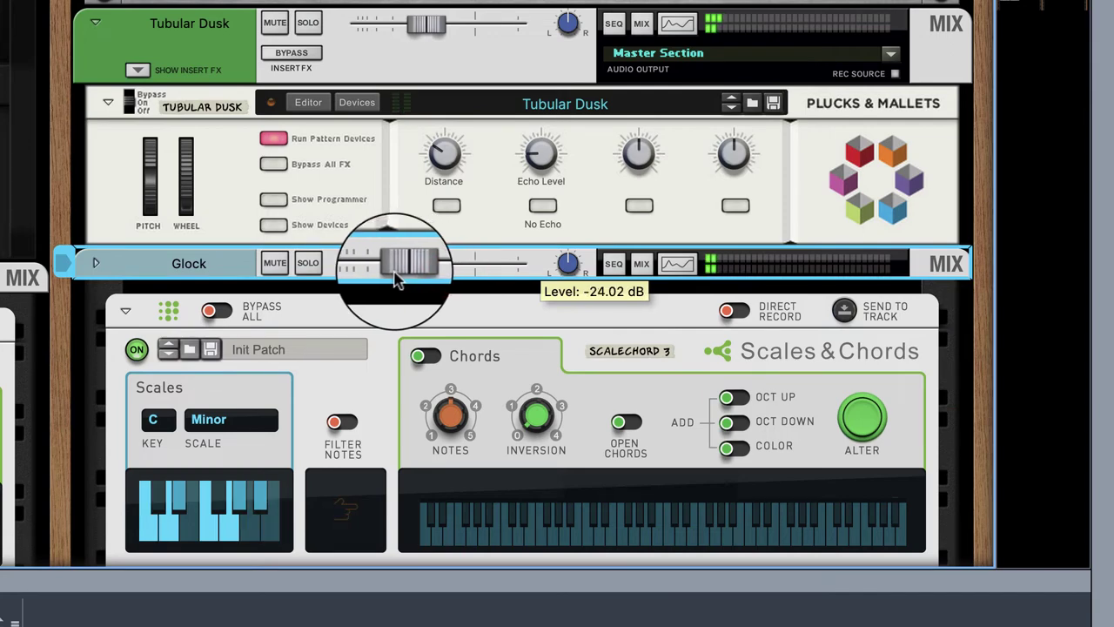
Add the Five Meter Grand Piano patch from the Acoustic Piano folder of Reason Sounds as a new instrument below the Glock.
scroll(75, 391, down, 5)
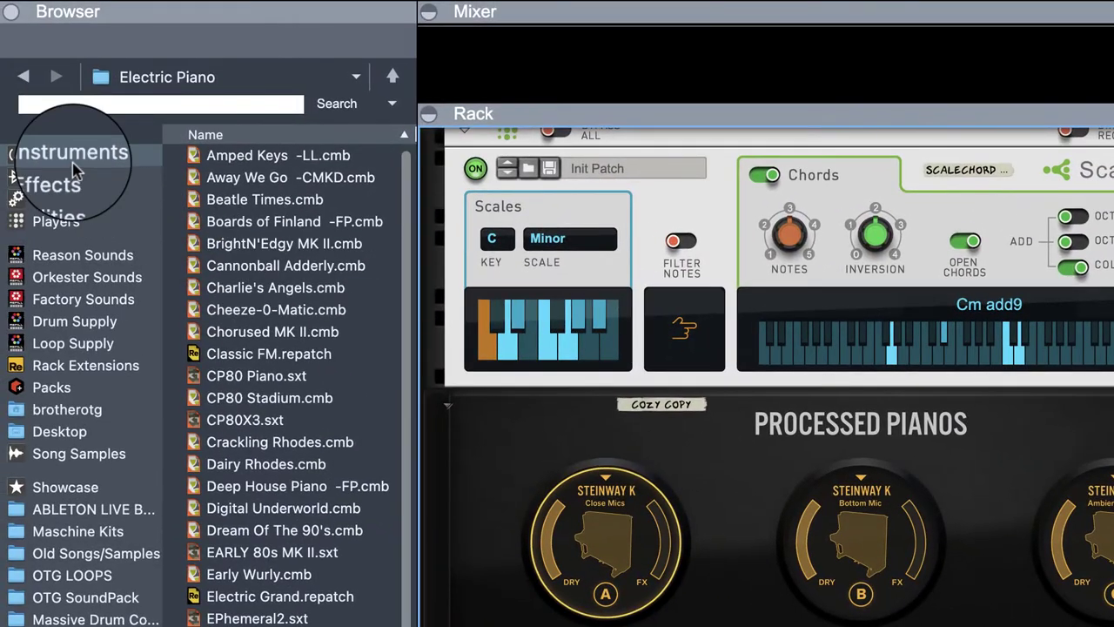
click(71, 157)
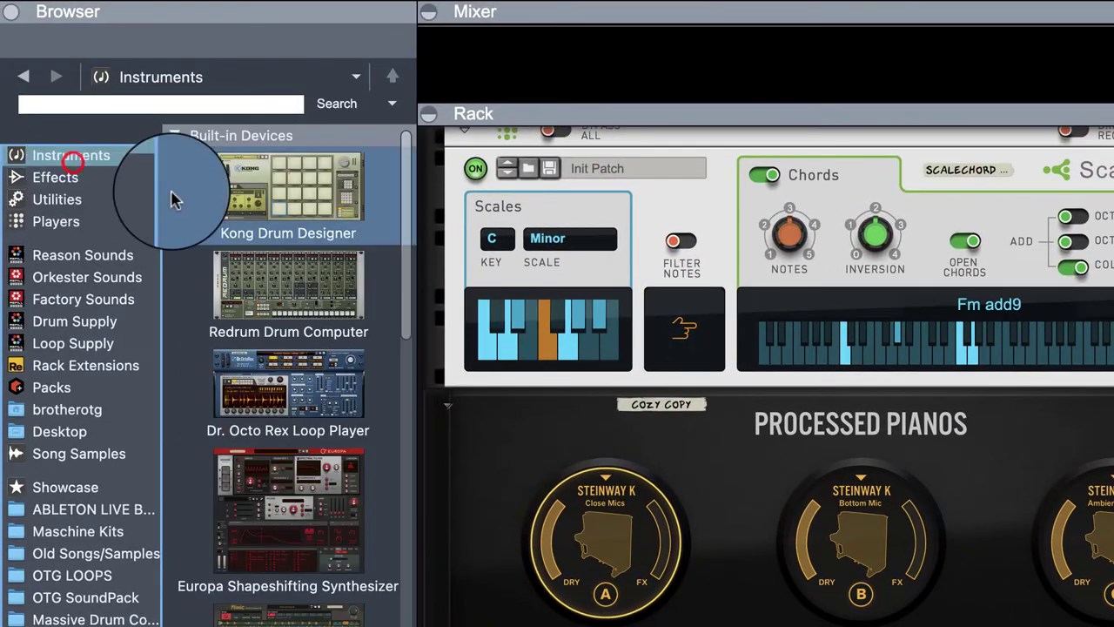
click(54, 254)
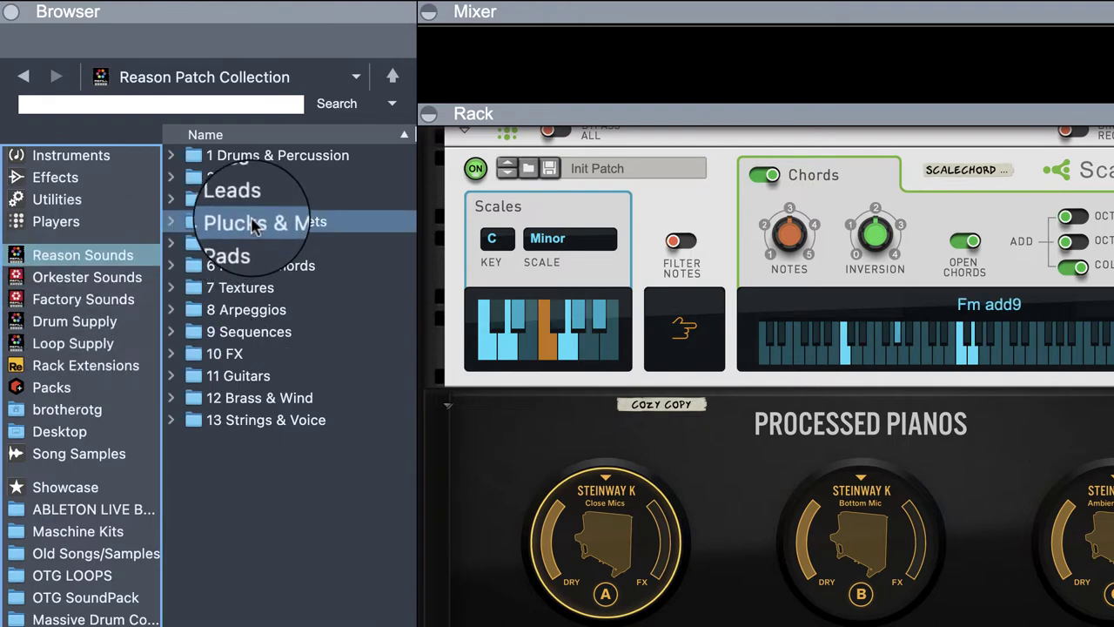
double_click(249, 266)
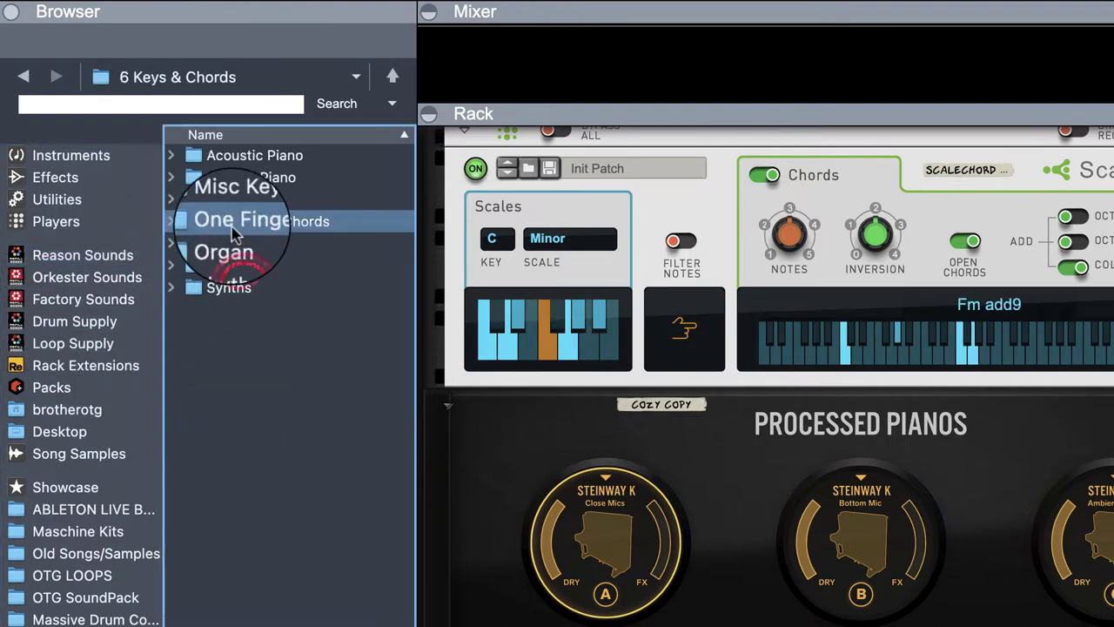
double_click(234, 155)
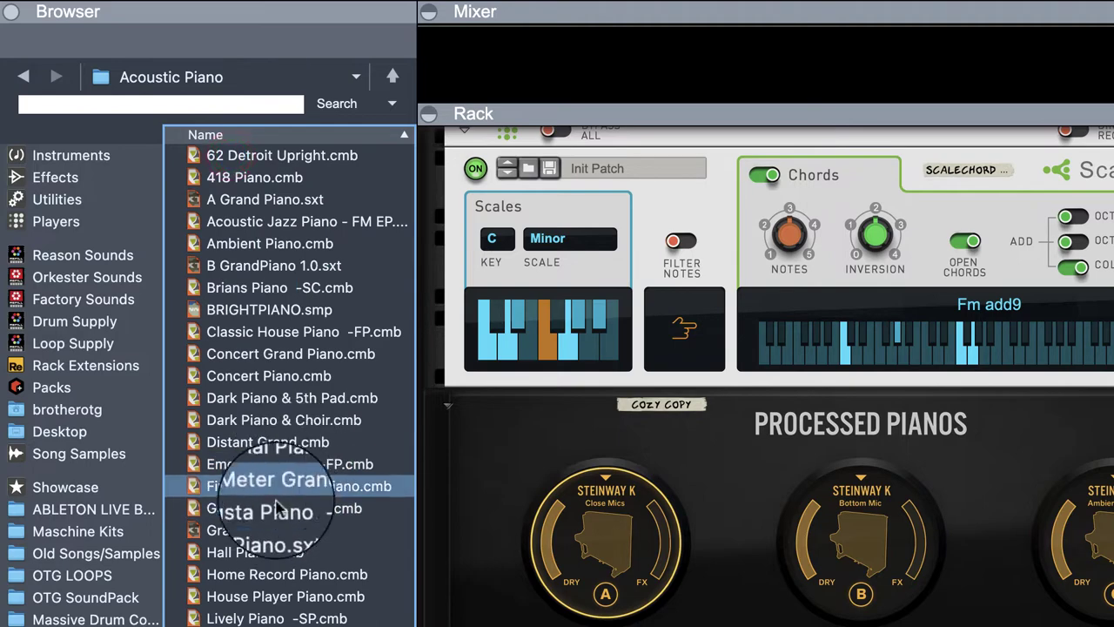
drag(235, 475, 1113, 569)
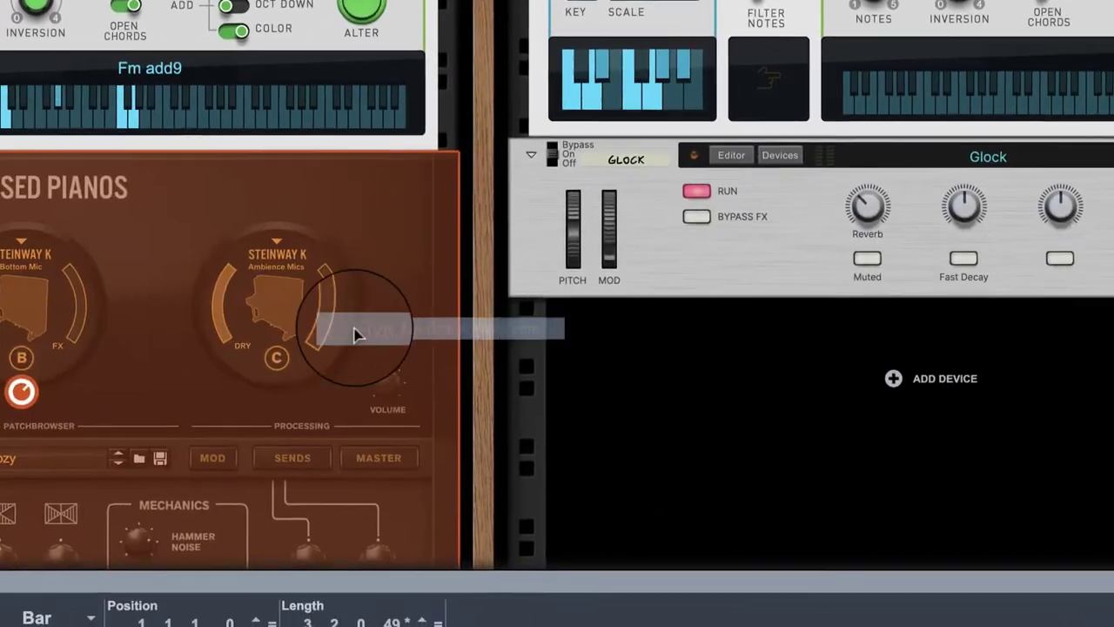
drag(354, 334, 630, 351)
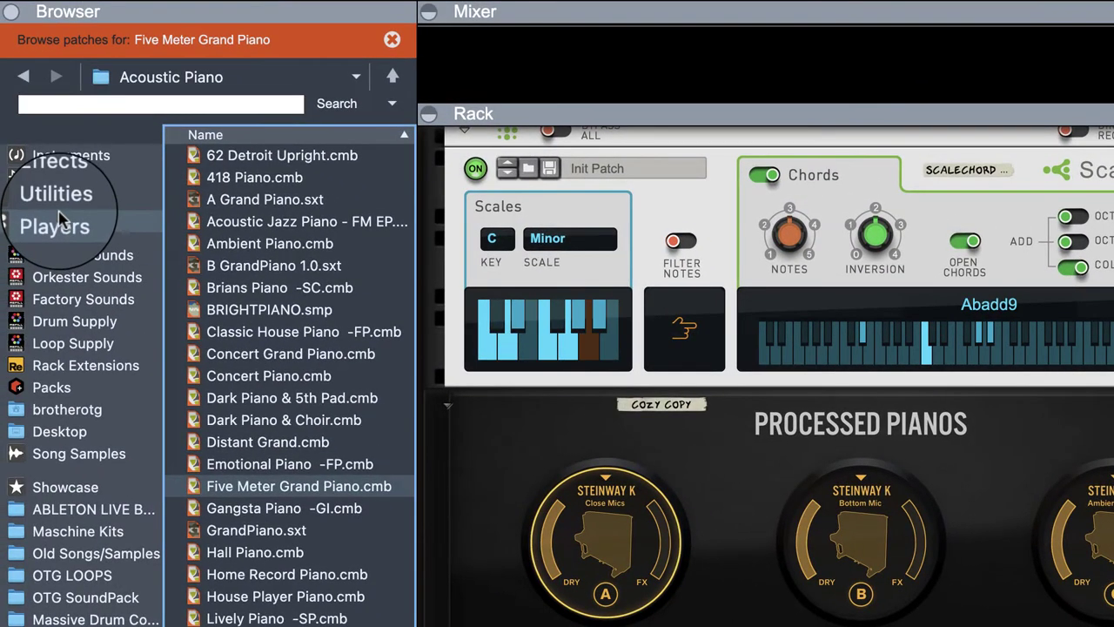
Put a Scales & Chords player on the Five Meter Grand Piano, turn its chords off and set its scale to Minor.
click(55, 224)
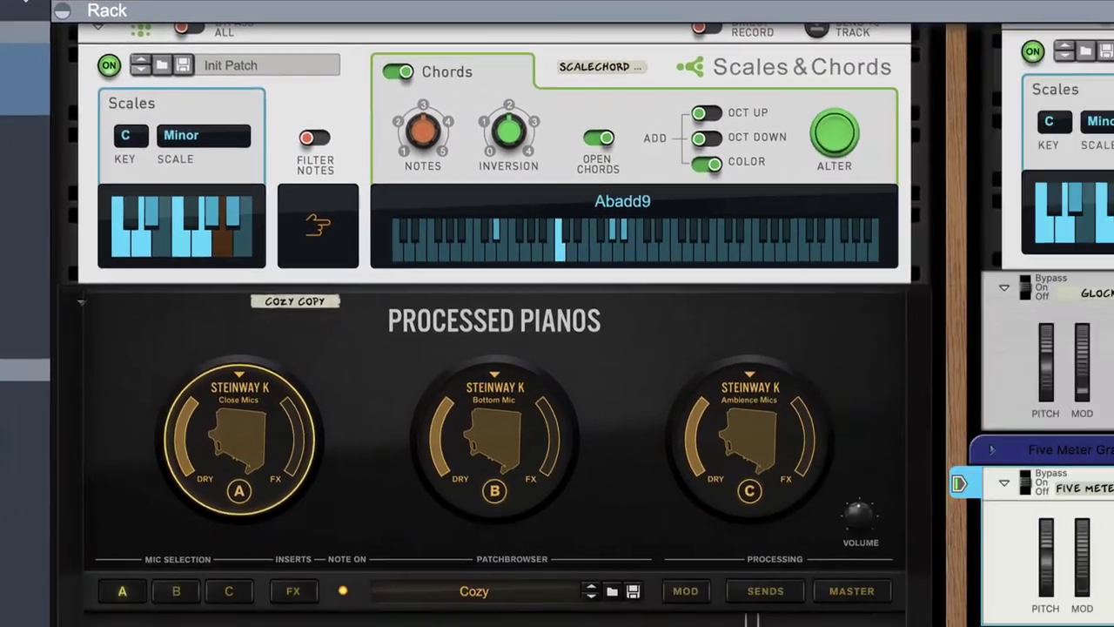
drag(957, 479, 1052, 575)
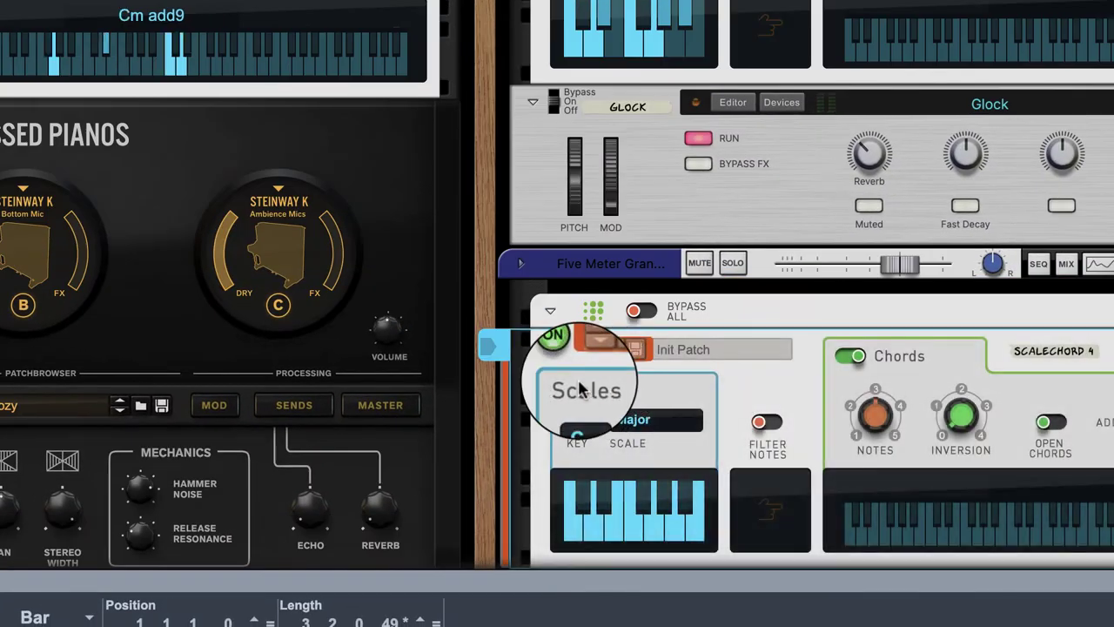
click(850, 356)
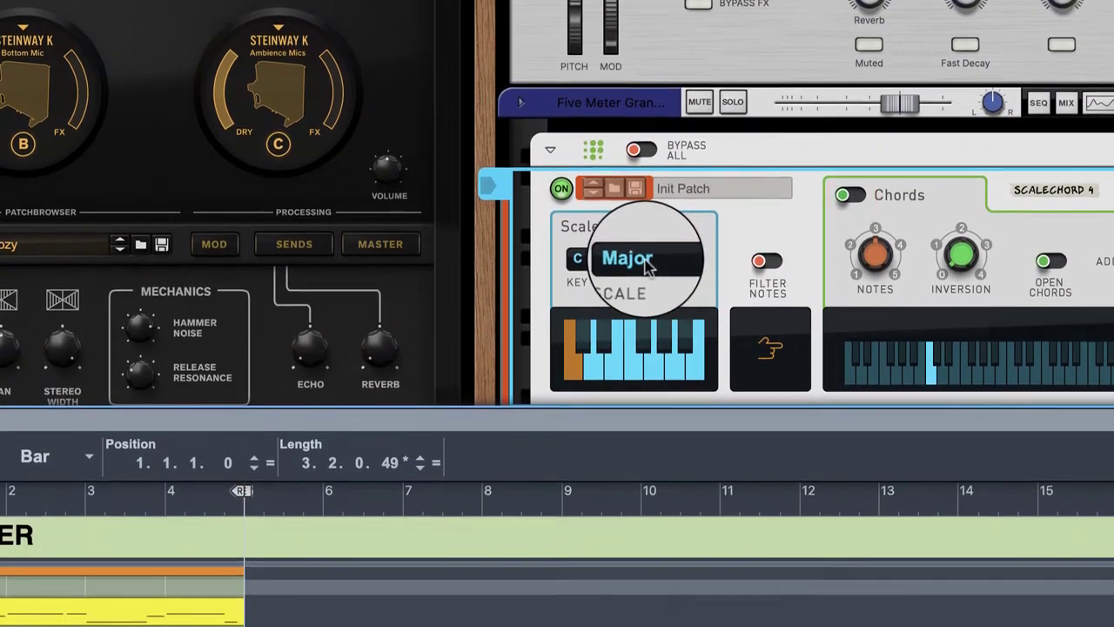
click(674, 417)
click(670, 442)
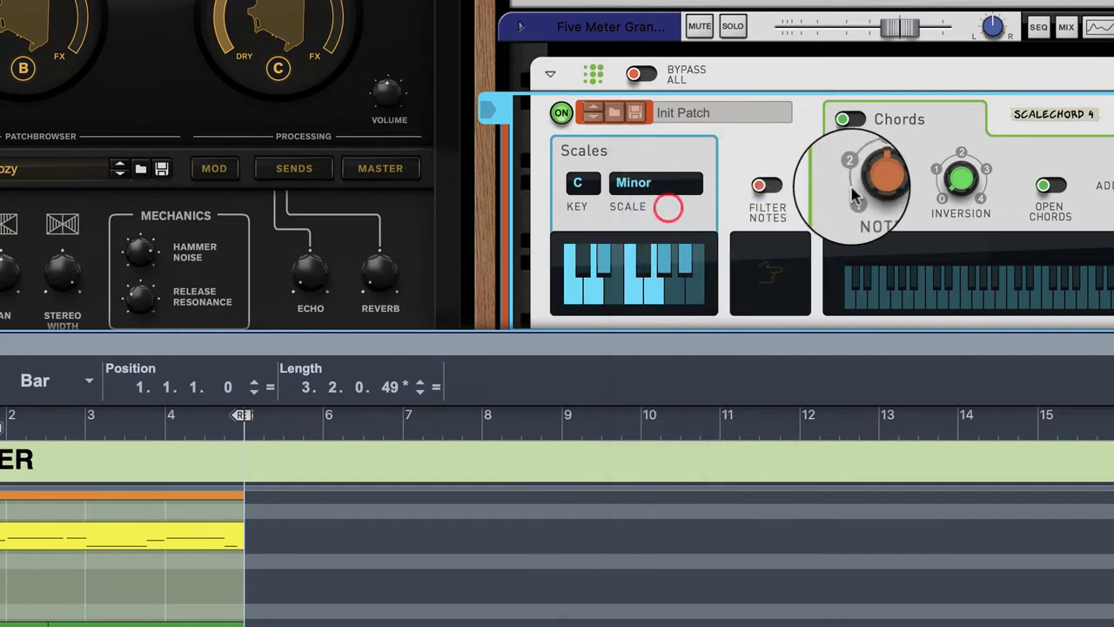
Finish recording the Five Meter Grand Piano part and lower its mix channel level during playback.
mouse_move(848, 197)
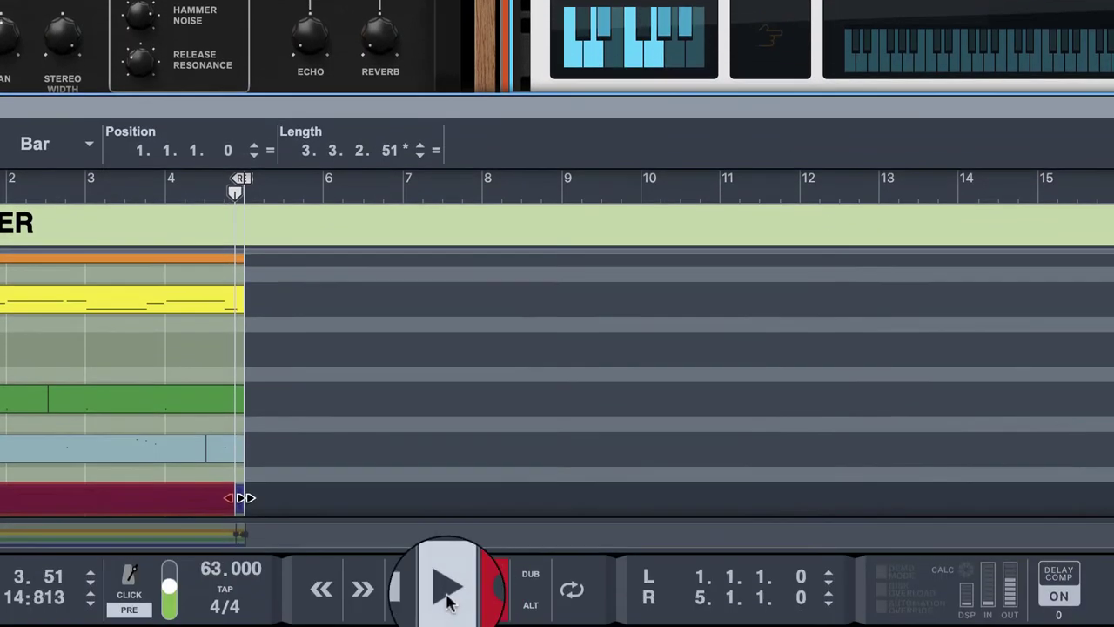
click(443, 589)
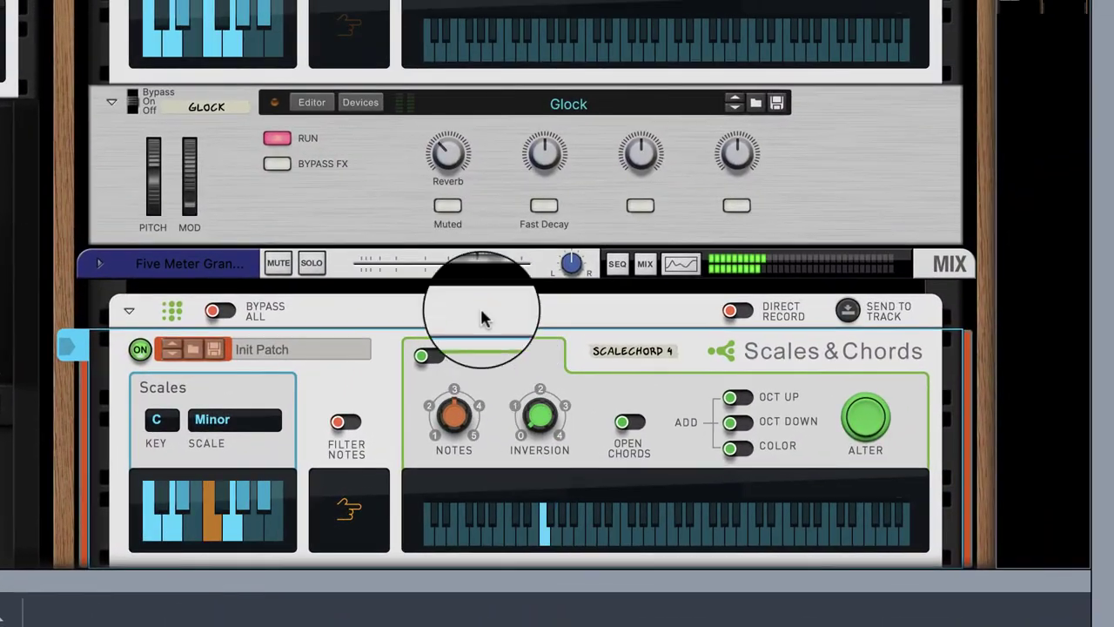
drag(592, 132, 567, 158)
drag(454, 284, 452, 284)
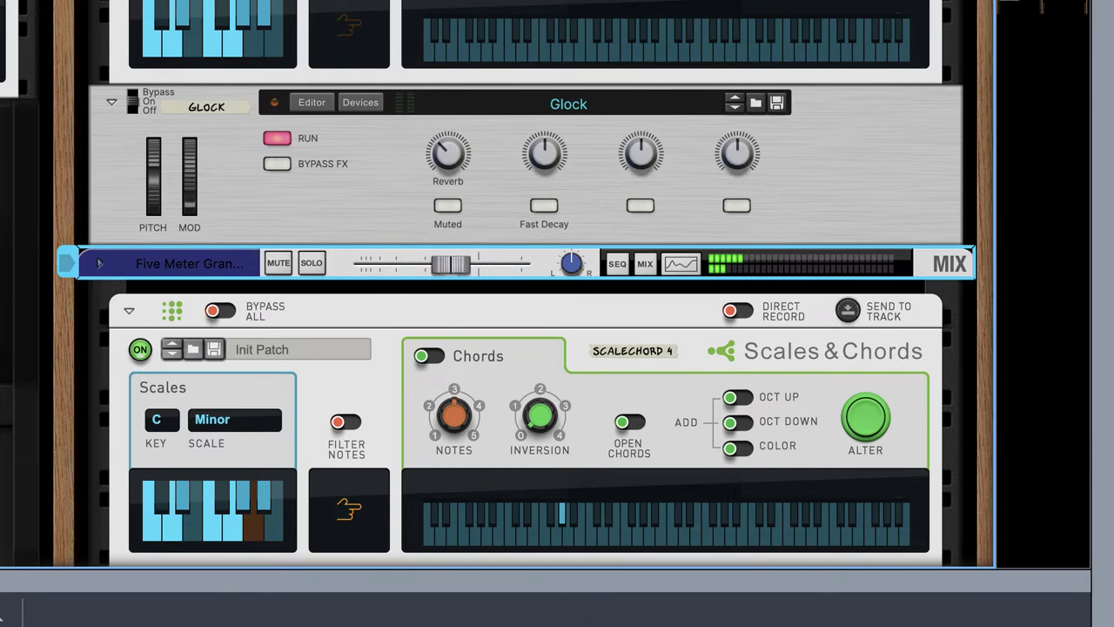
scroll(75, 323, down, 4)
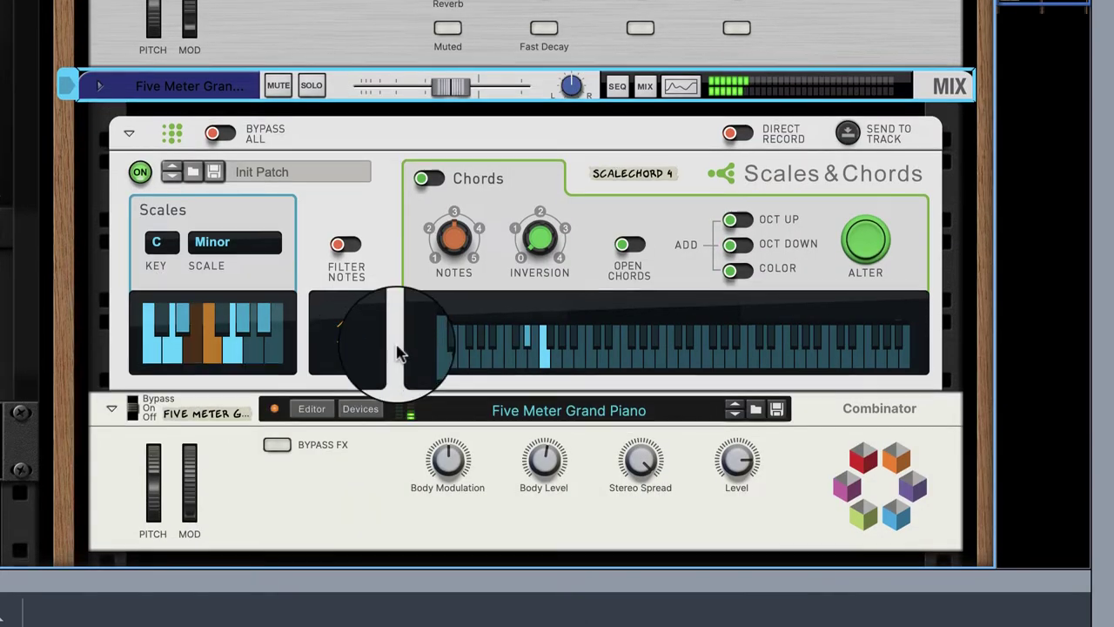
scroll(383, 336, down, 4)
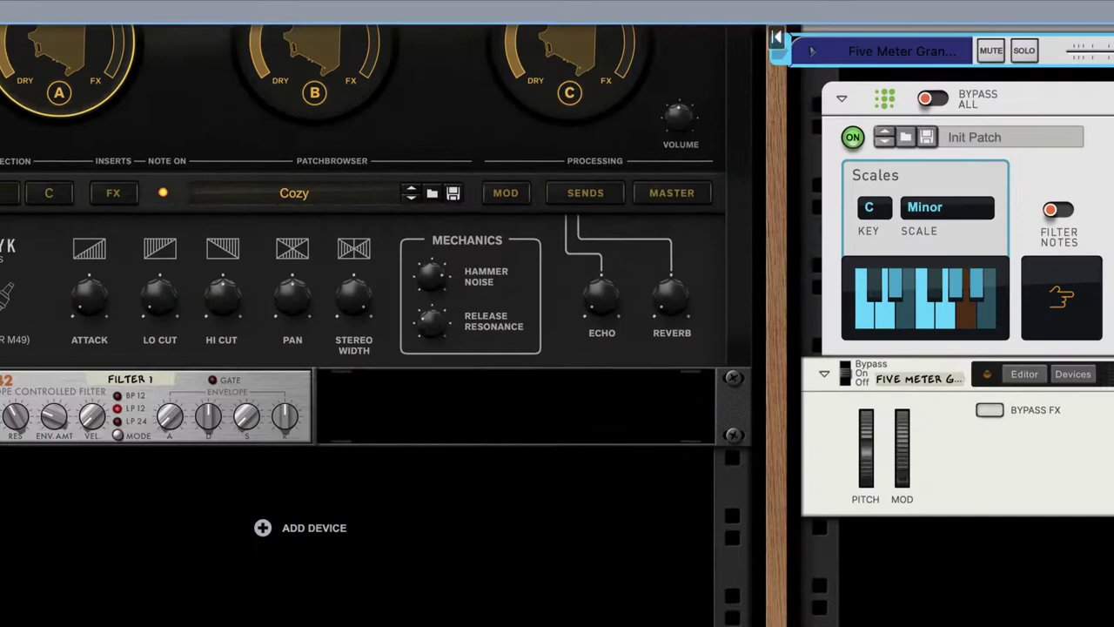
Add the Concert Grand Piano patch as a new instrument below the Cozy copy and record a part with it.
click(139, 122)
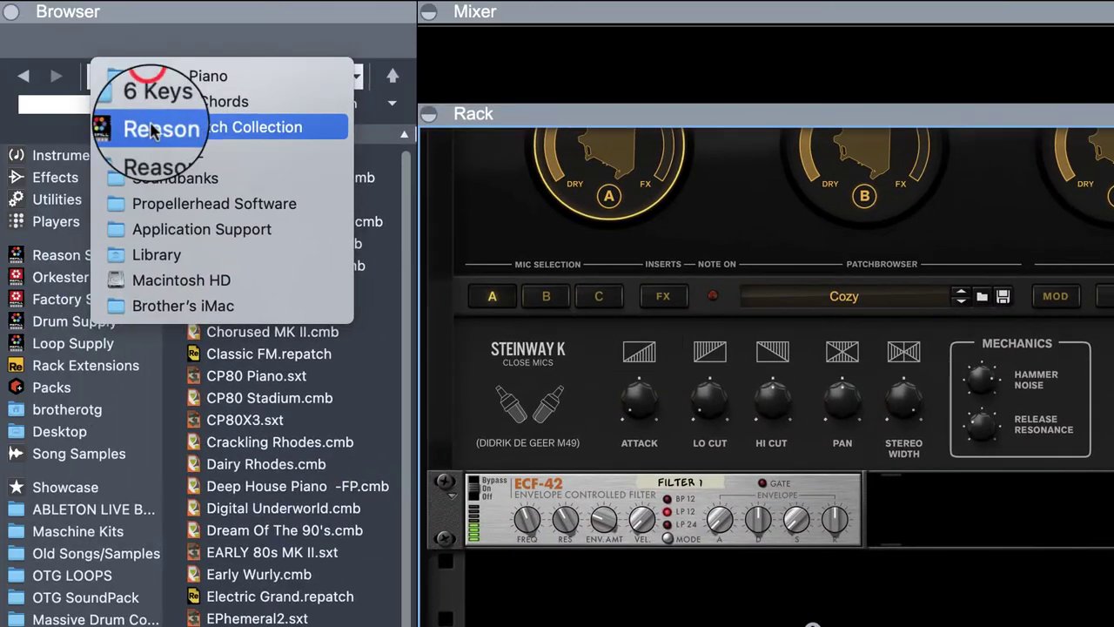
click(159, 105)
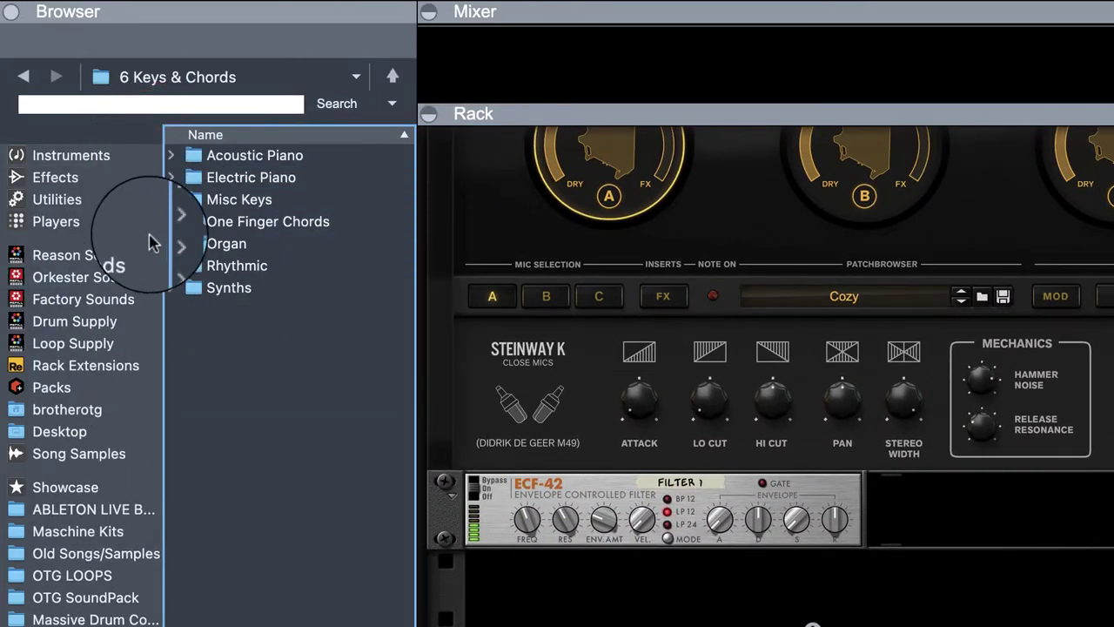
double_click(225, 162)
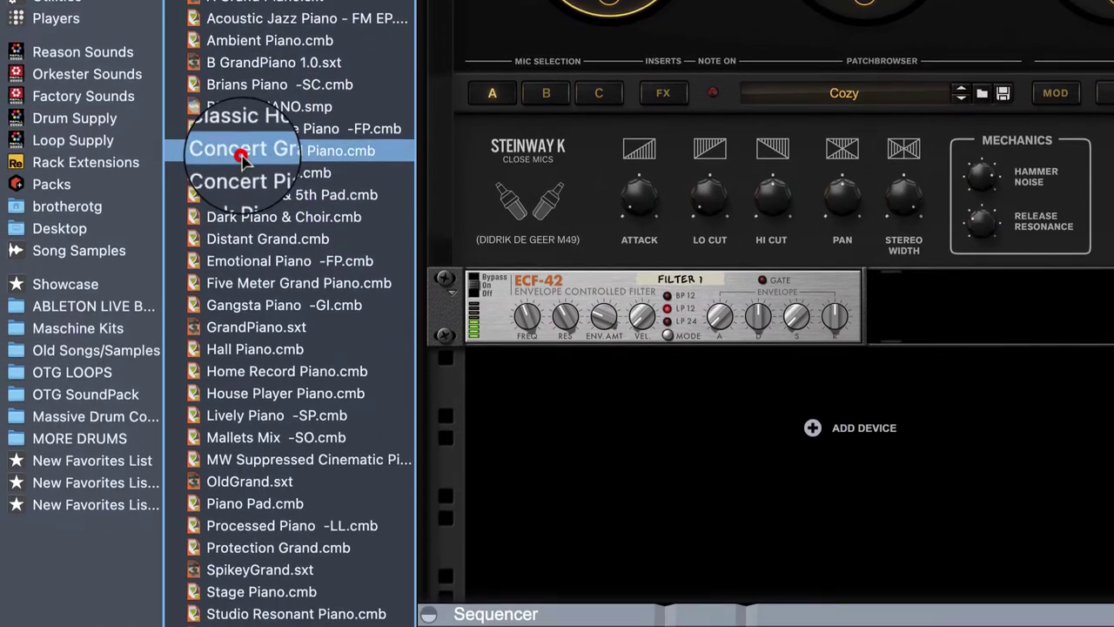
drag(230, 353, 705, 463)
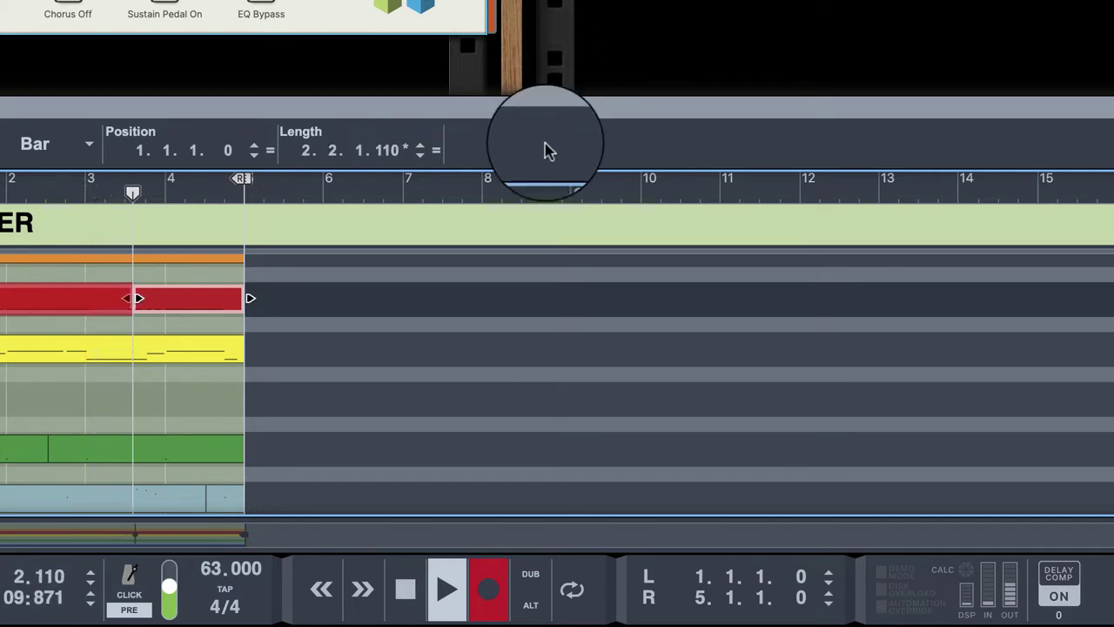
click(492, 583)
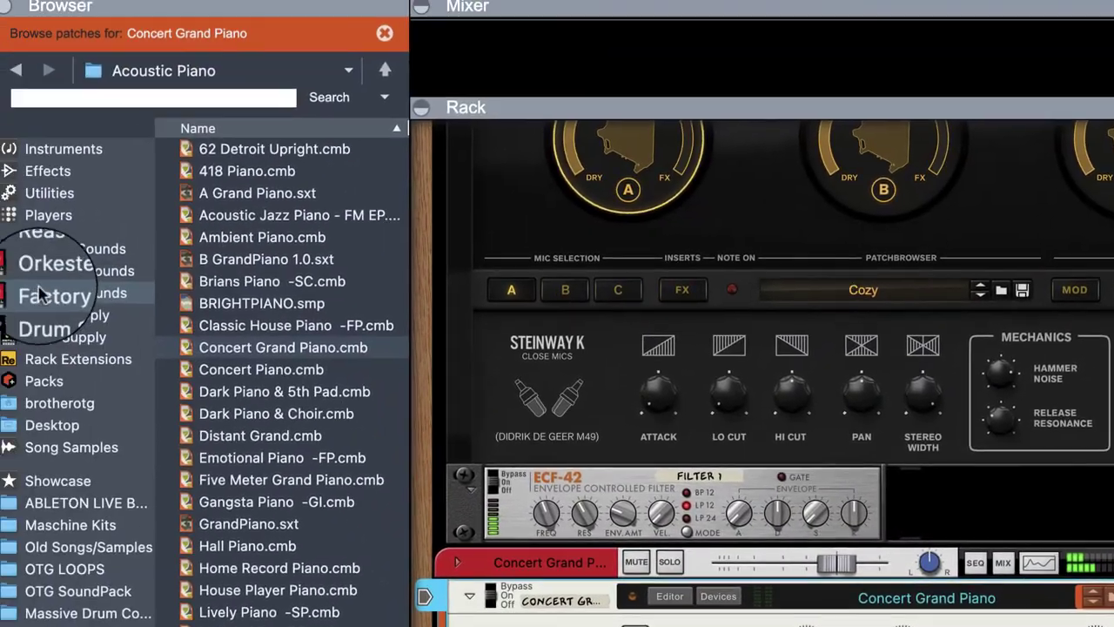
Add the Cloudbusting Cellos patch from the Strings & Voice folder as a new instrument below the Five Meter Grand Piano.
click(54, 248)
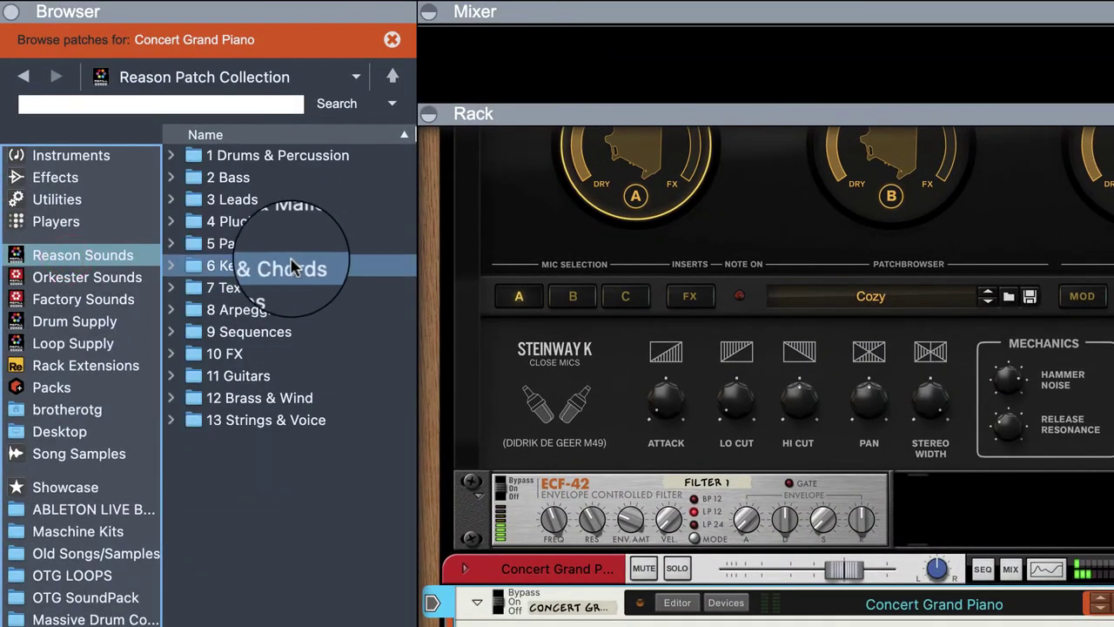
double_click(268, 422)
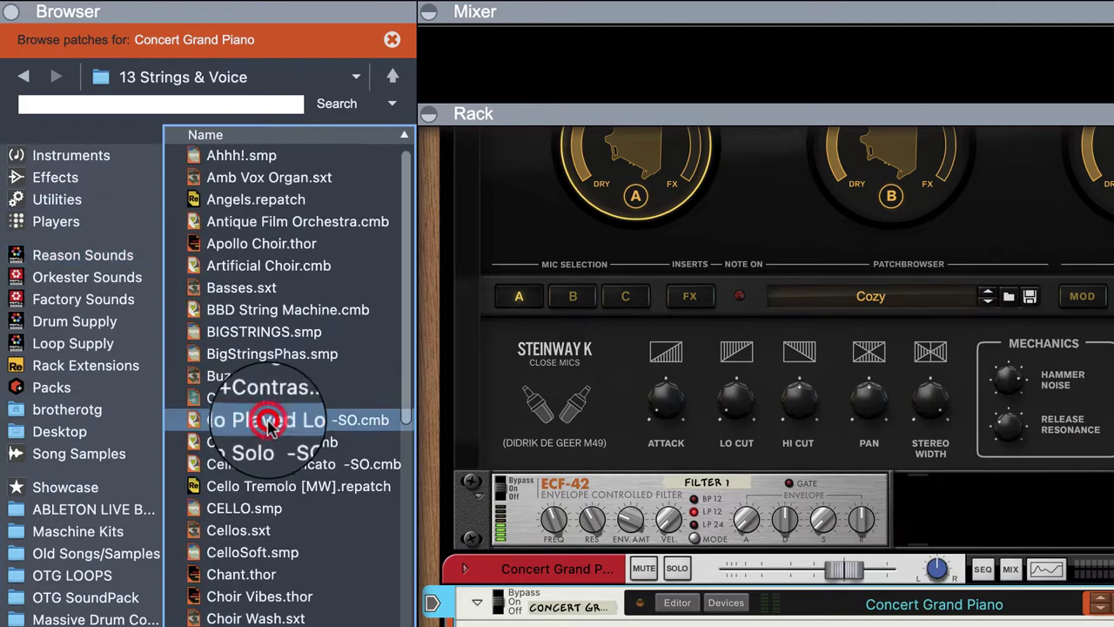
scroll(266, 597, down, 6)
scroll(296, 609, up, 3)
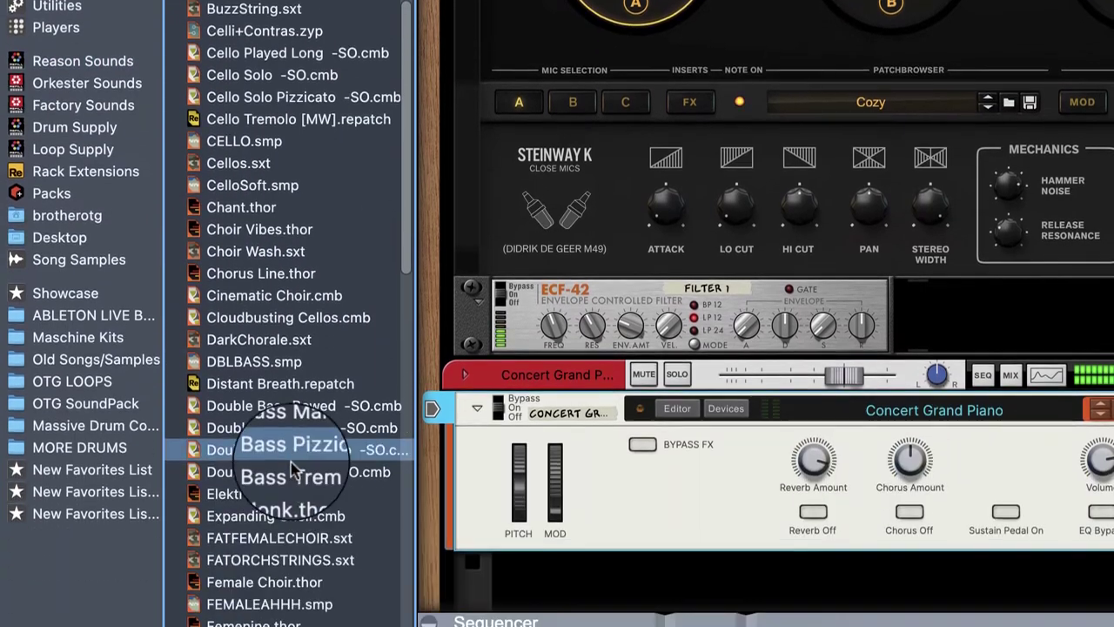
drag(288, 317, 1113, 505)
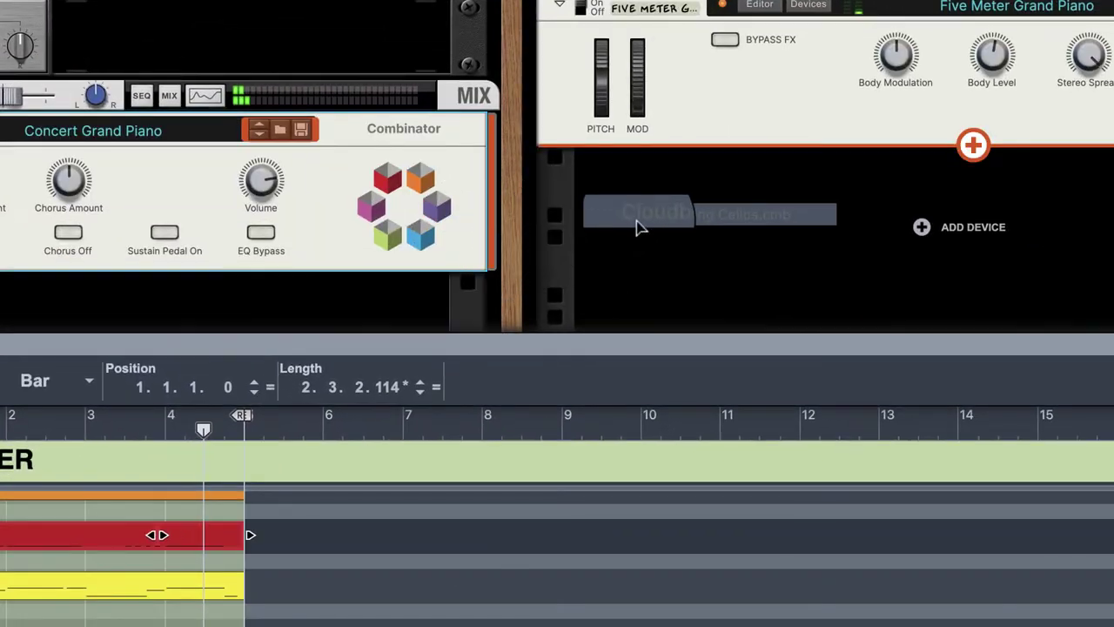
drag(635, 226, 636, 228)
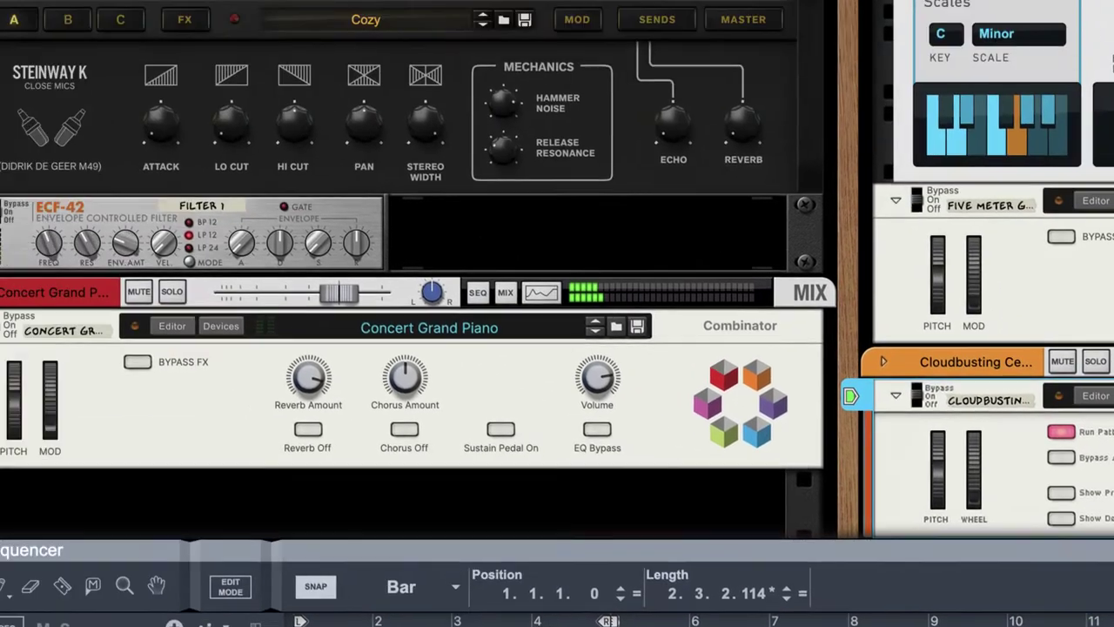
Put a Scales & Chords player on the Cloudbusting Cellos, set its scale to Minor and turn its chords off.
click(50, 221)
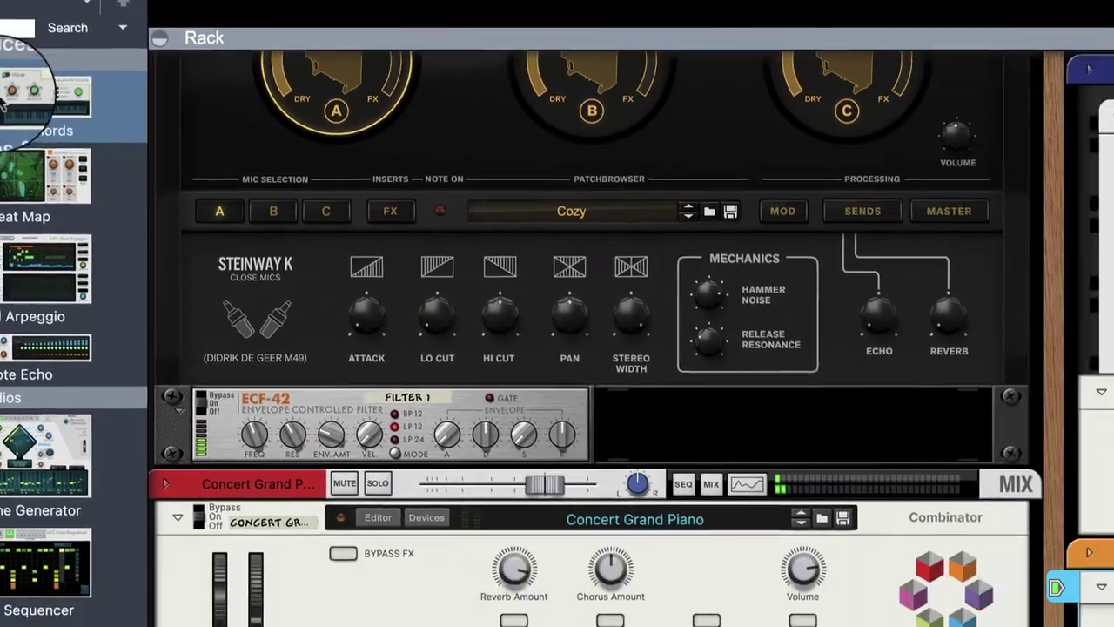
drag(4, 102, 791, 418)
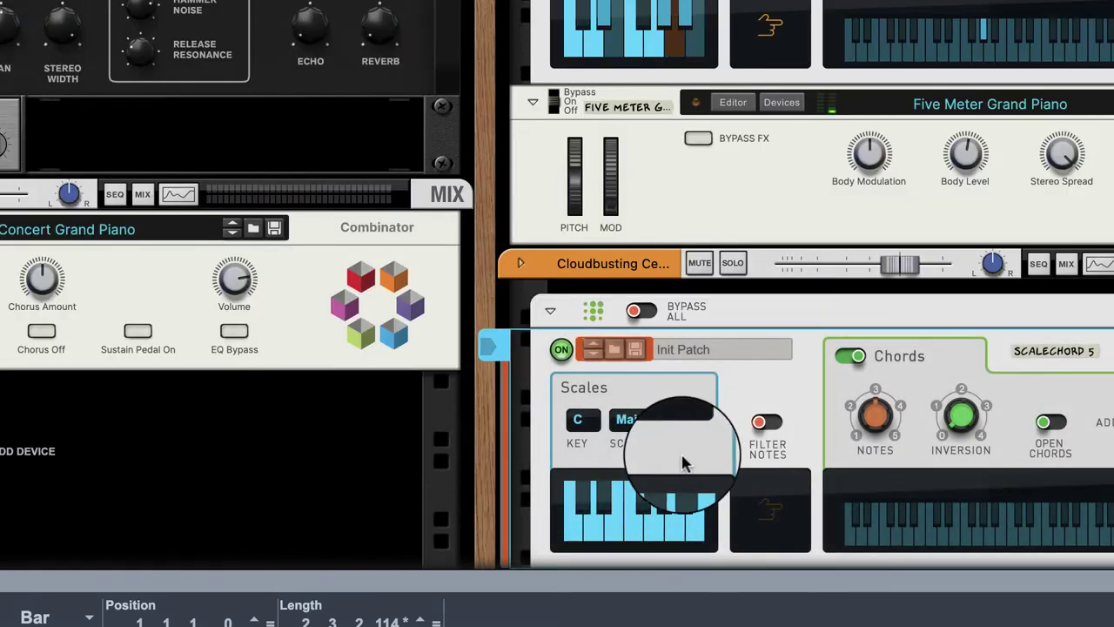
click(635, 421)
click(663, 448)
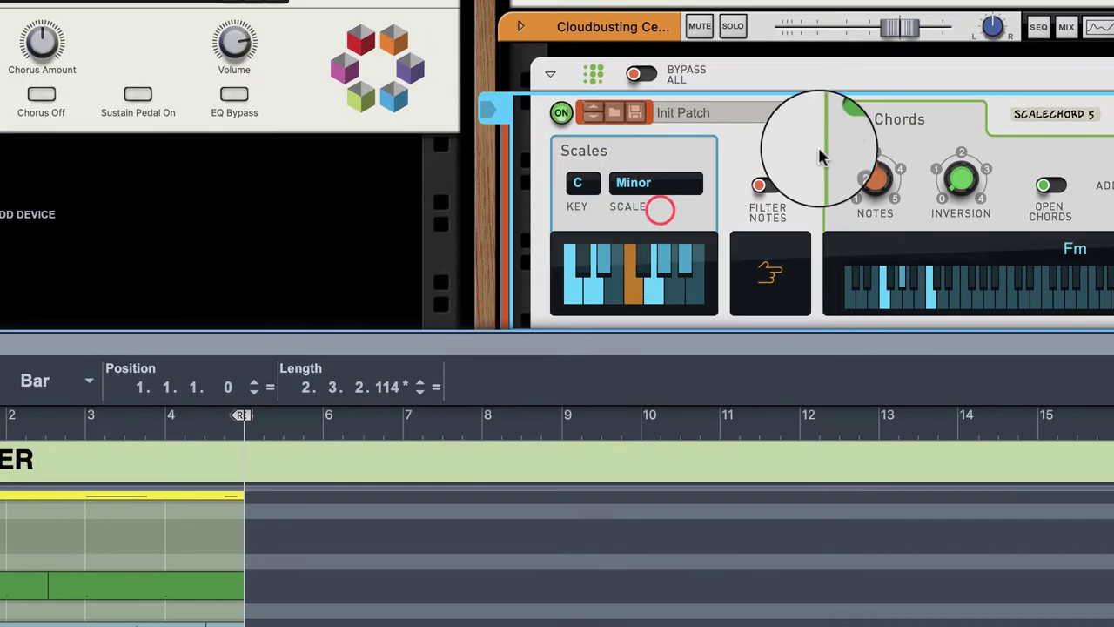
click(856, 113)
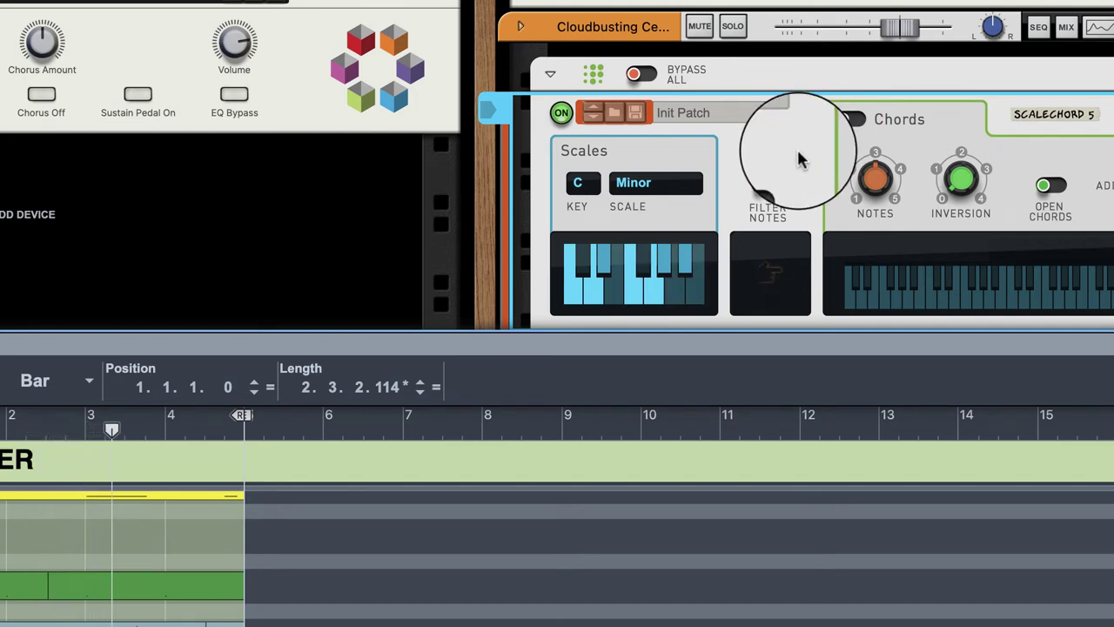
click(763, 195)
Lower the Cloudbusting Cellos mix channel level and record a cello part over the loop.
scroll(679, 228, down, 1)
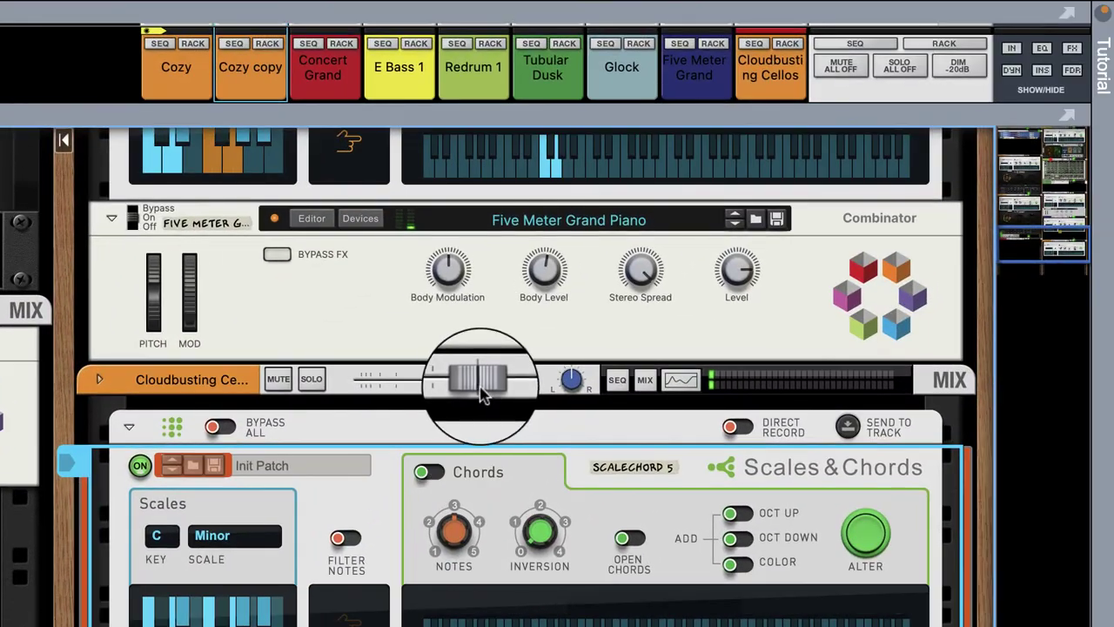
drag(470, 380, 438, 391)
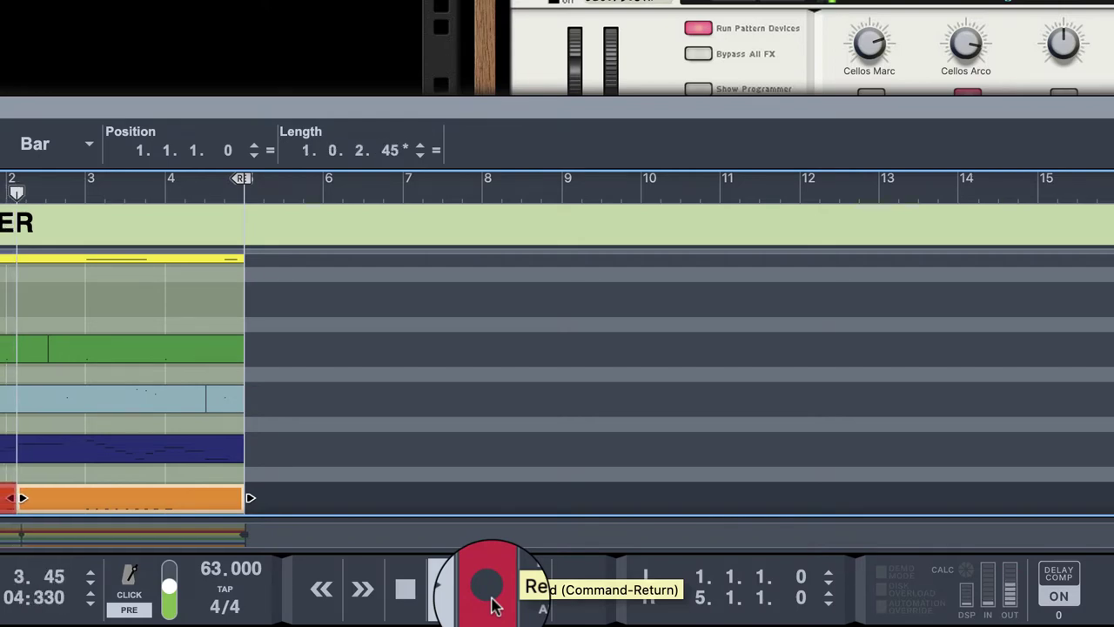
click(490, 590)
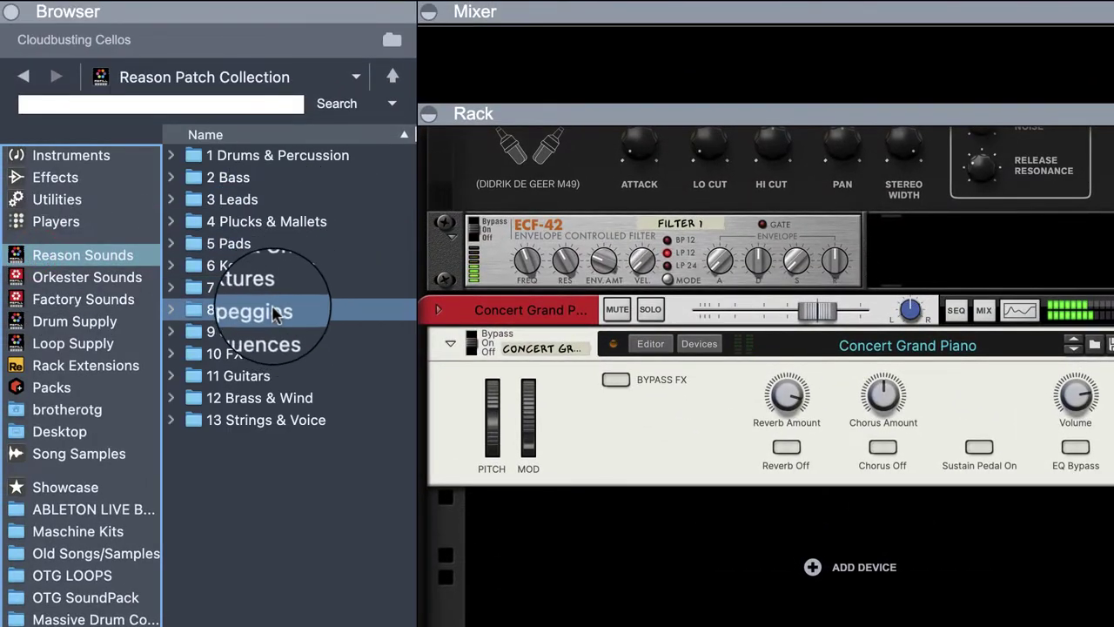
Add the VP Voices patch from the Strings & Voice folder as a new instrument below the Concert Grand Piano.
double_click(248, 419)
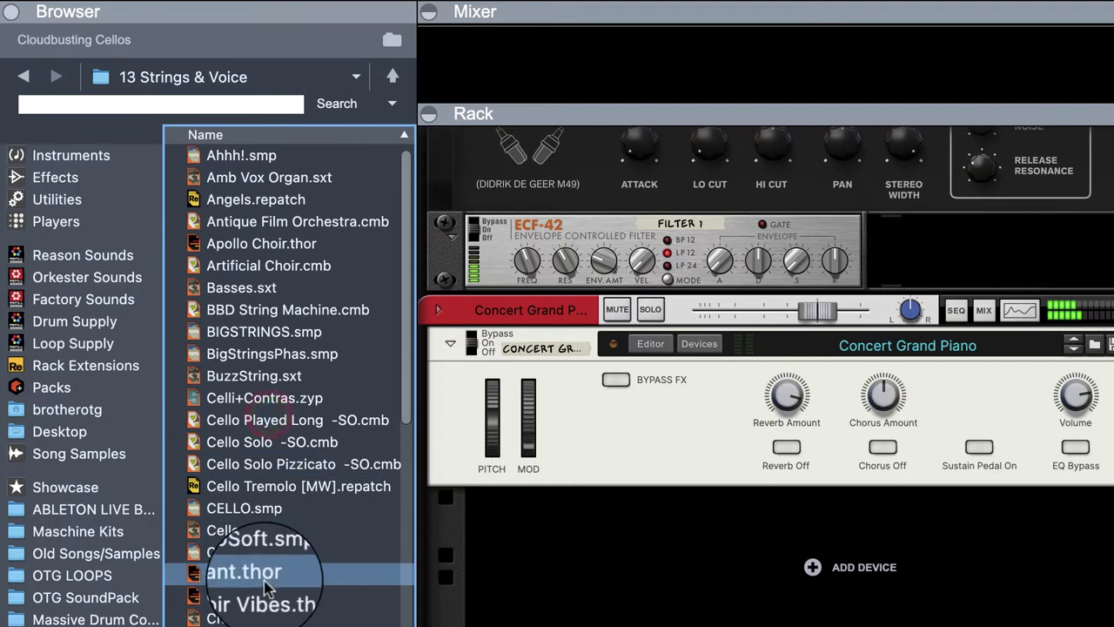
scroll(270, 583, down, 3)
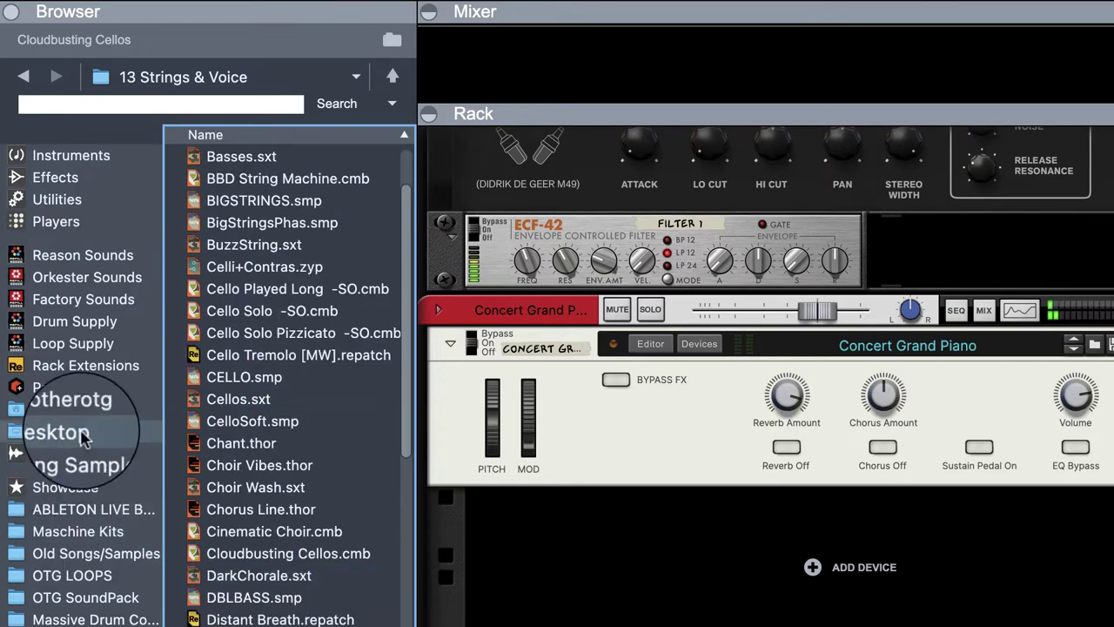
click(70, 155)
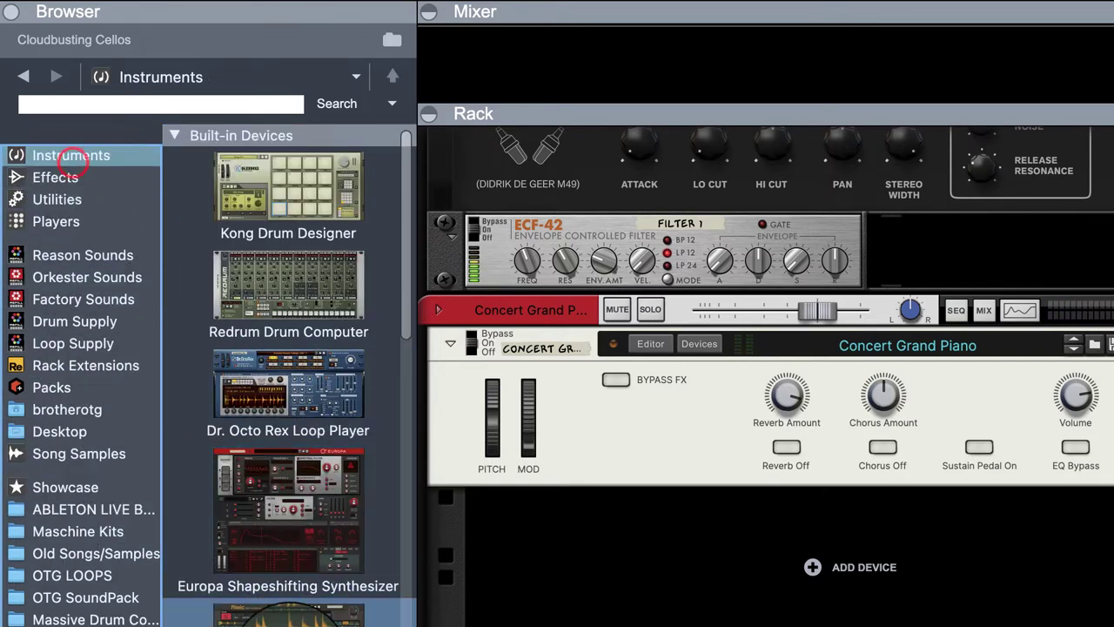
click(65, 259)
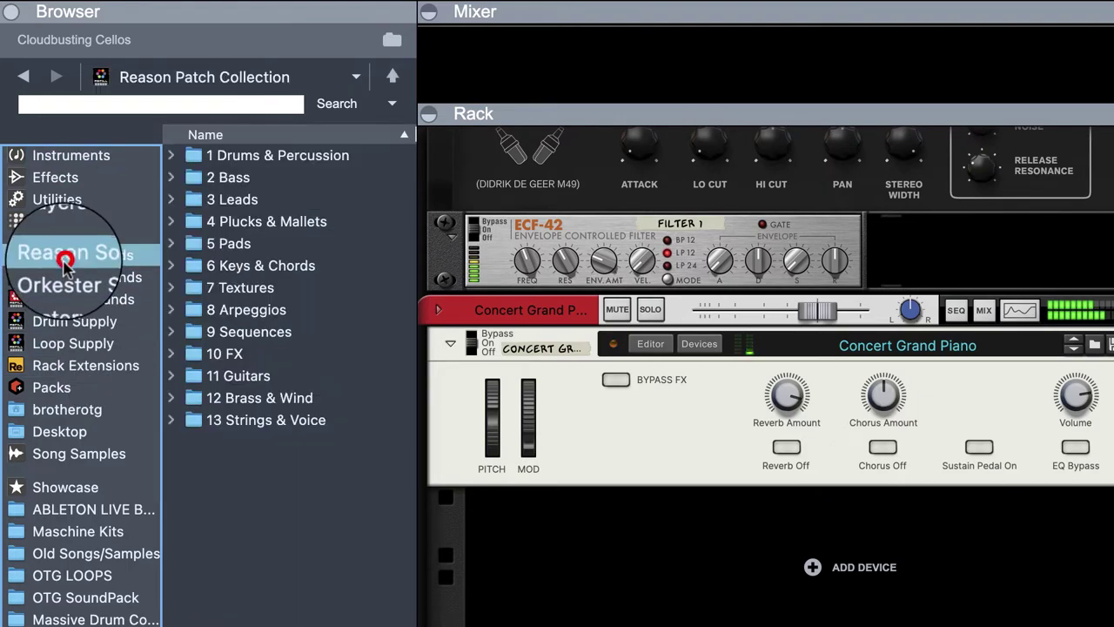
double_click(219, 419)
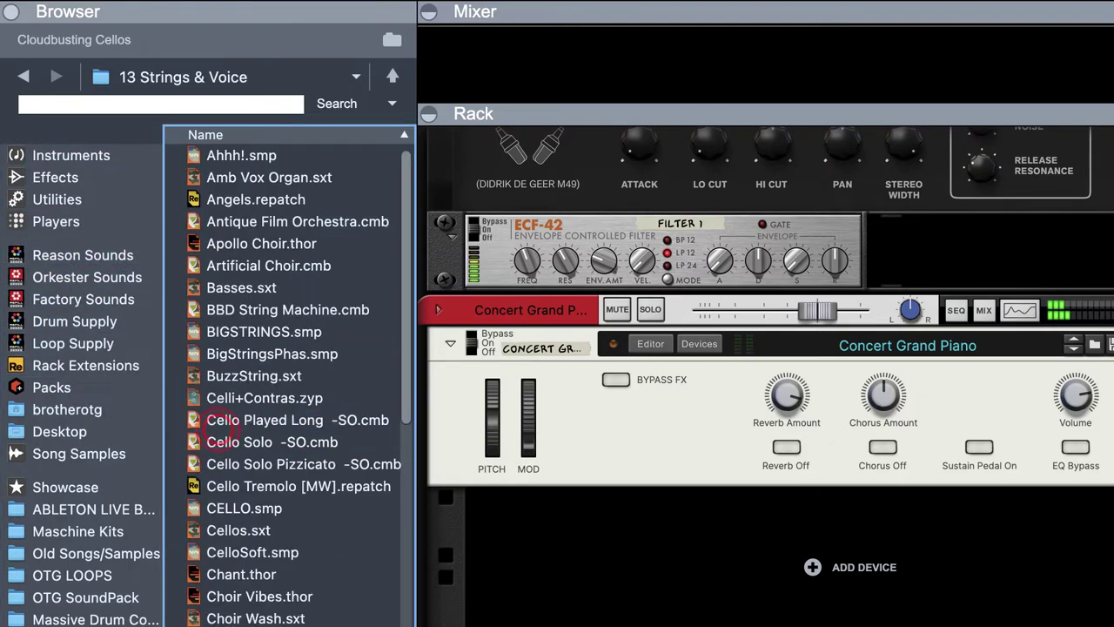
scroll(219, 432, down, 20)
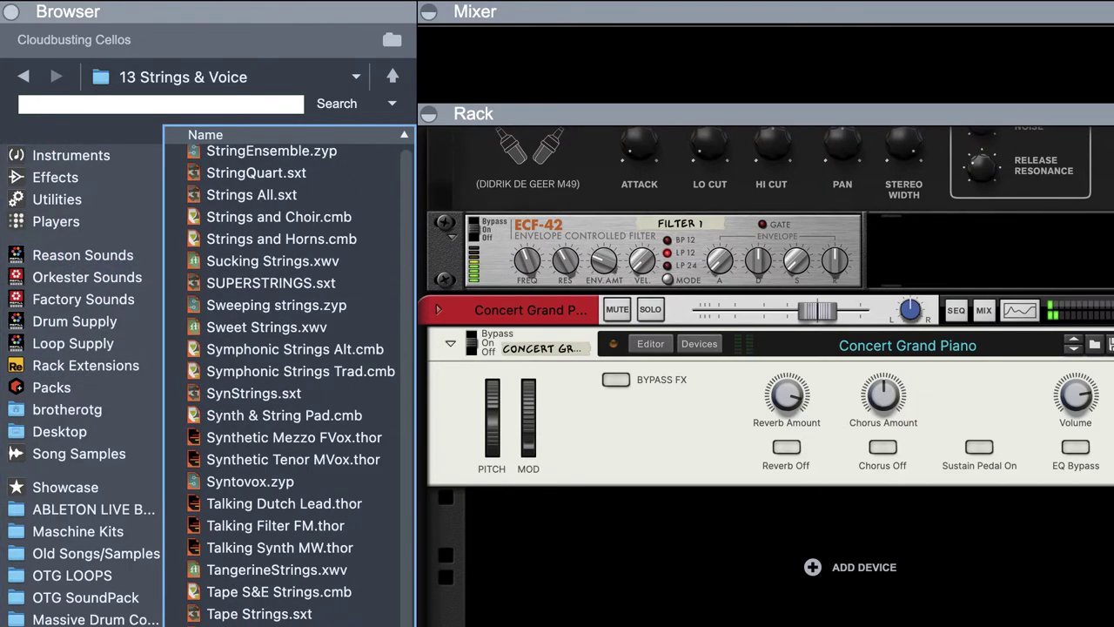
scroll(287, 383, down, 5)
scroll(288, 383, down, 2)
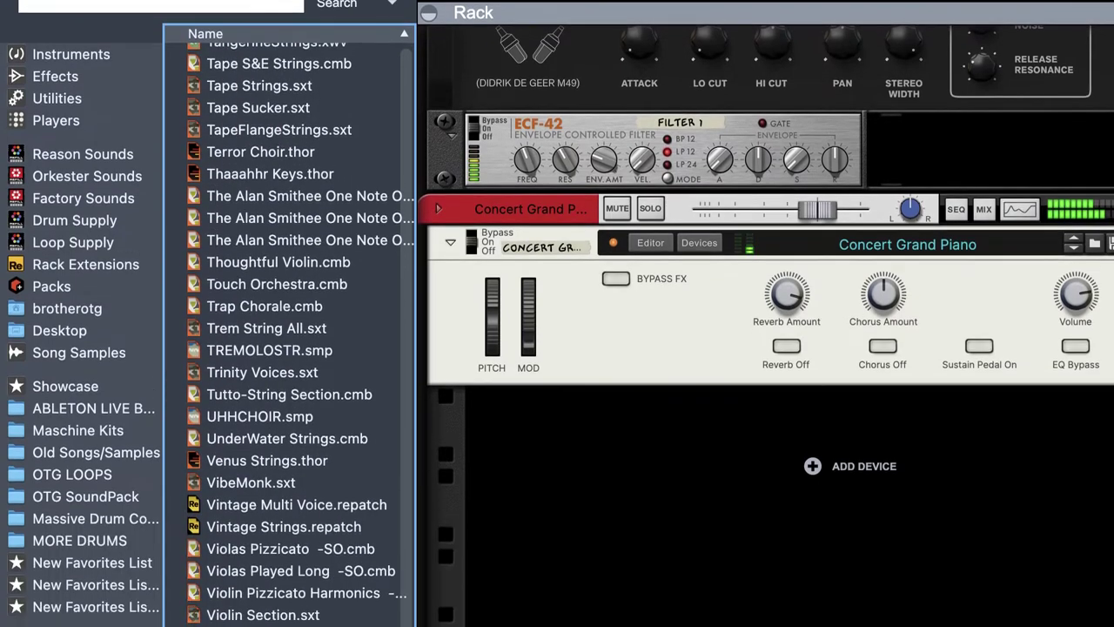
click(249, 473)
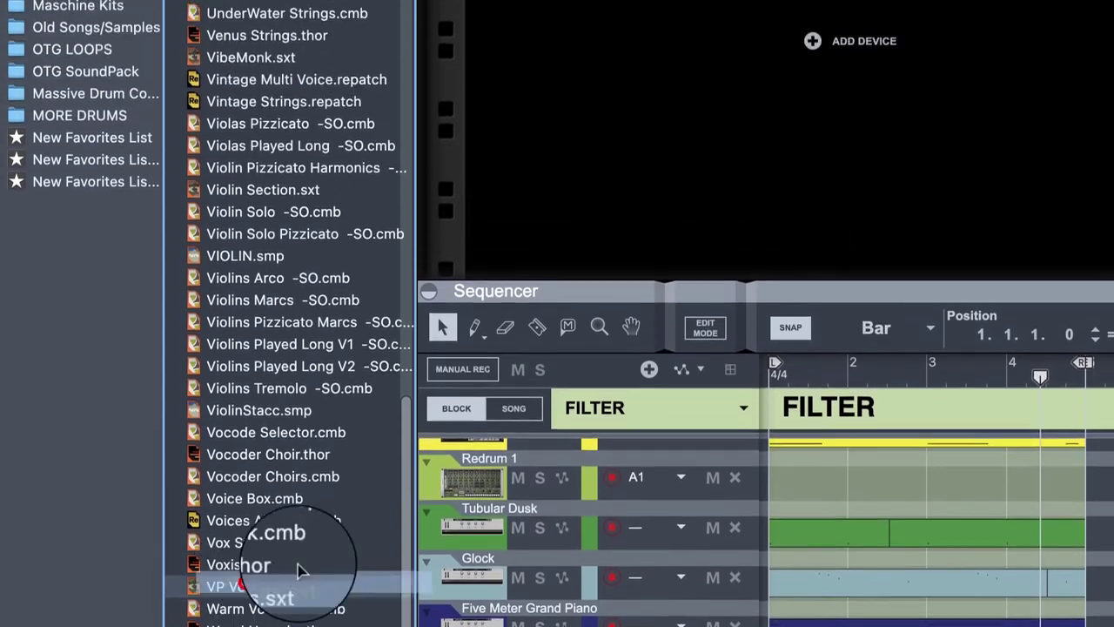
drag(300, 570, 709, 168)
drag(709, 220, 708, 222)
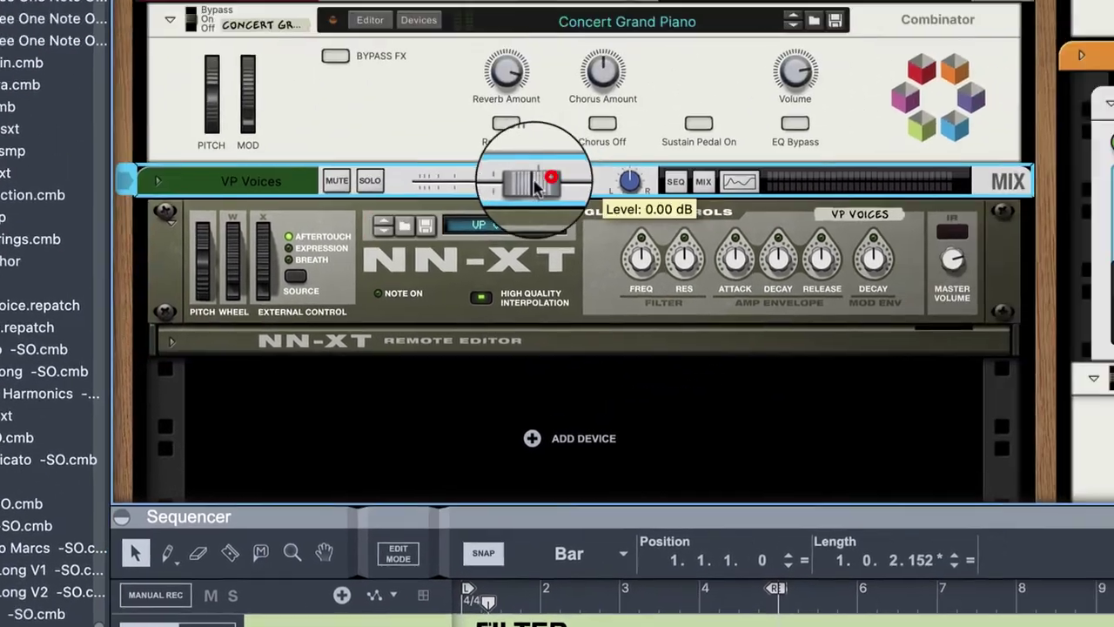
Lower the VP Voices mix channel level and record a voice part over the loop.
drag(831, 19, 793, 23)
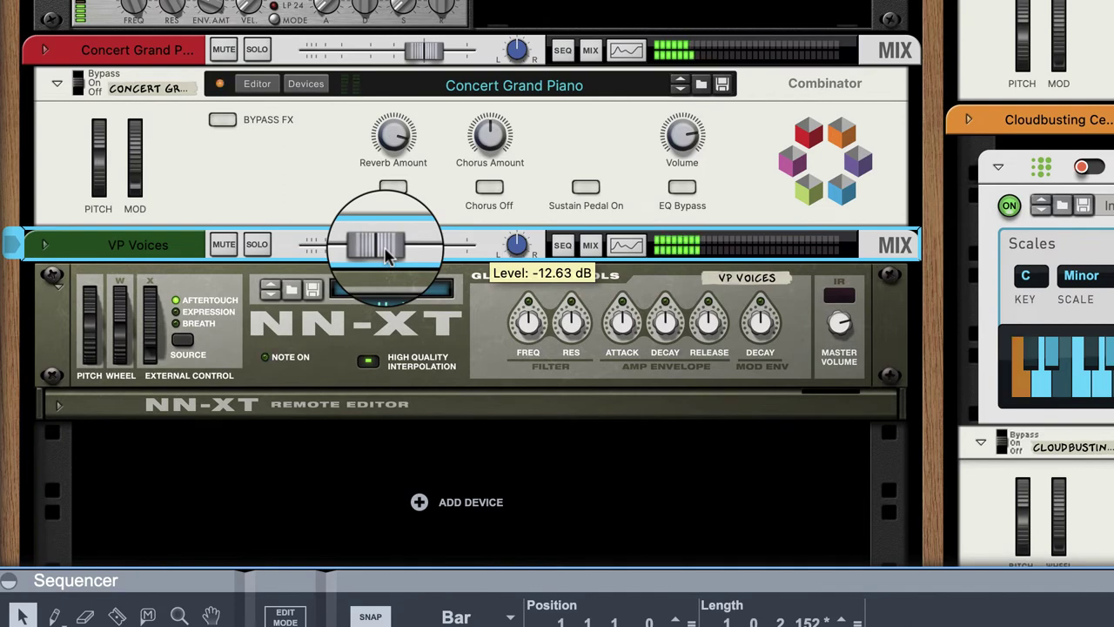
mouse_move(386, 250)
mouse_down()
mouse_move(372, 253)
mouse_move(390, 262)
mouse_up()
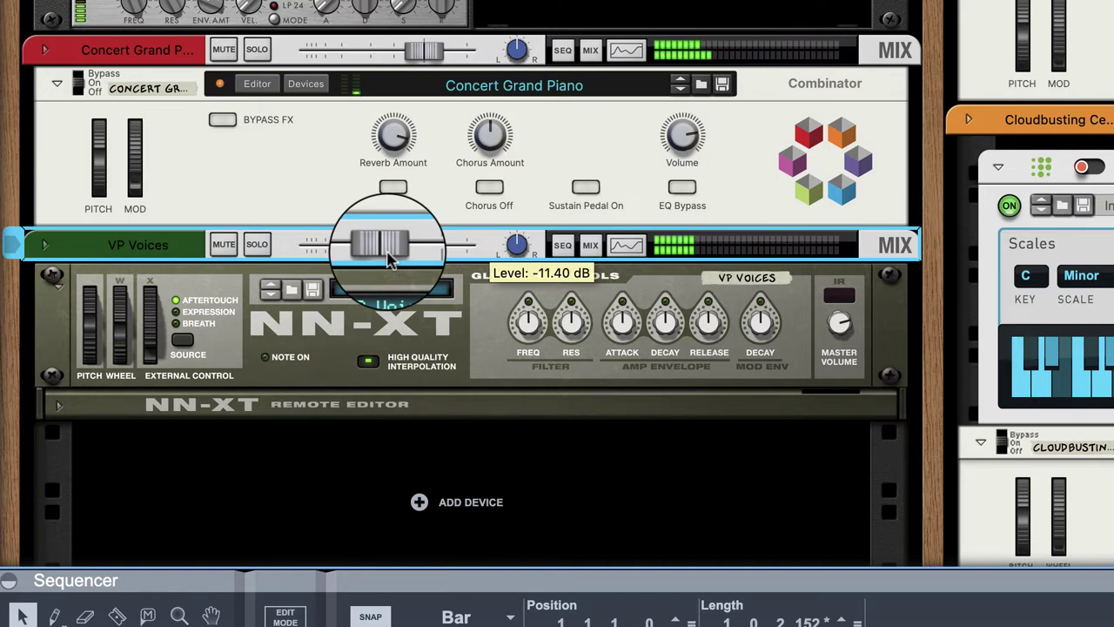
drag(389, 261, 377, 264)
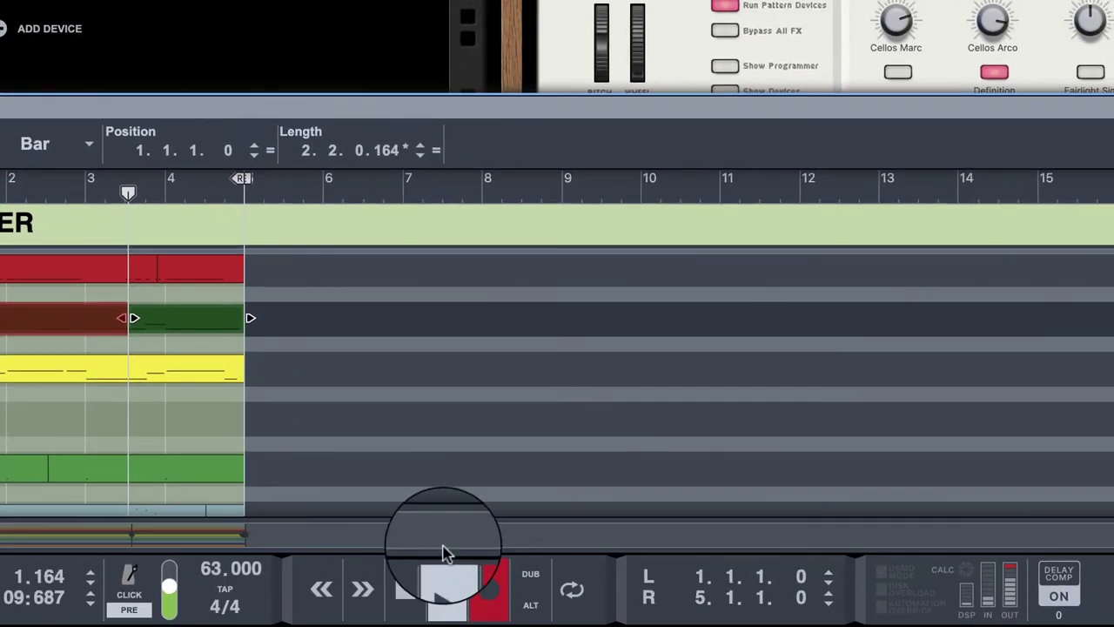
click(489, 590)
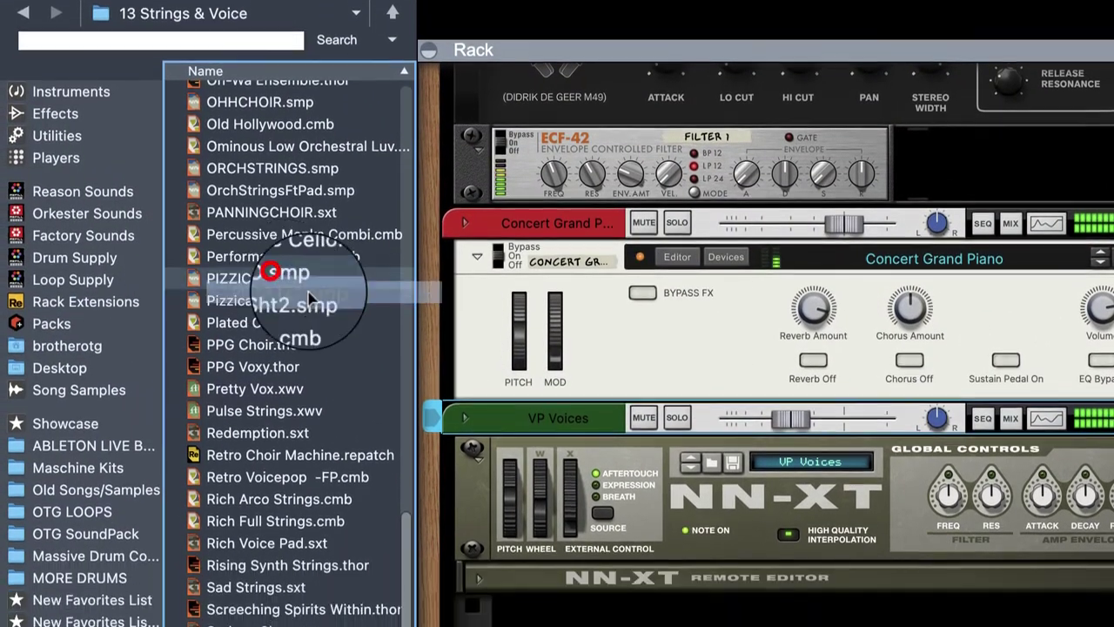
Record a part with the PIZZICATO patch added below VP Voices and lower its mix channel level.
drag(309, 297, 704, 564)
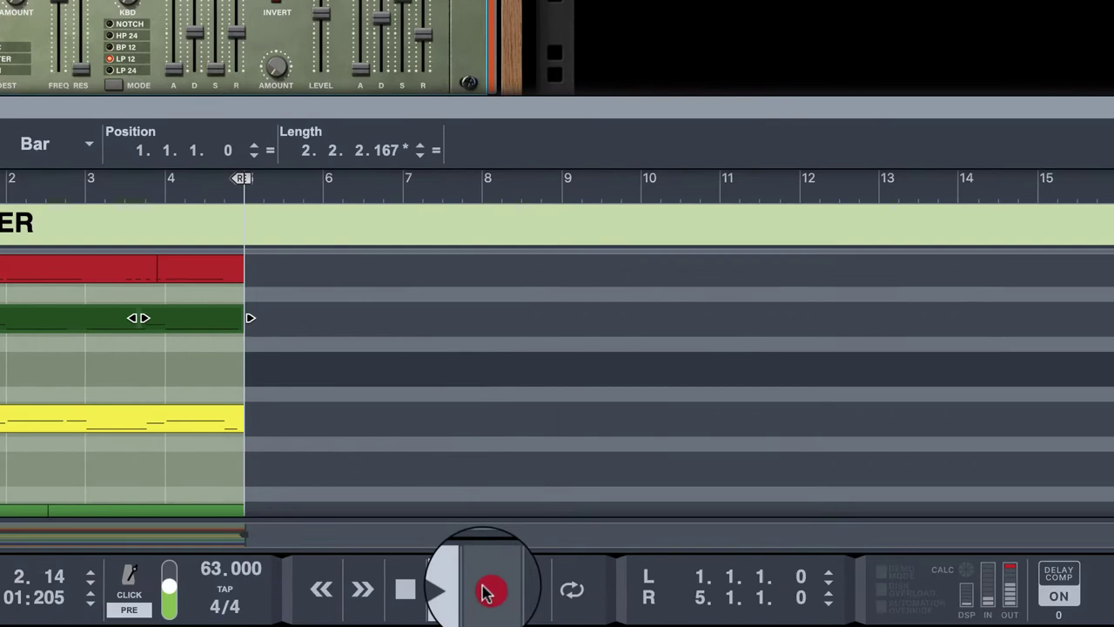
click(486, 592)
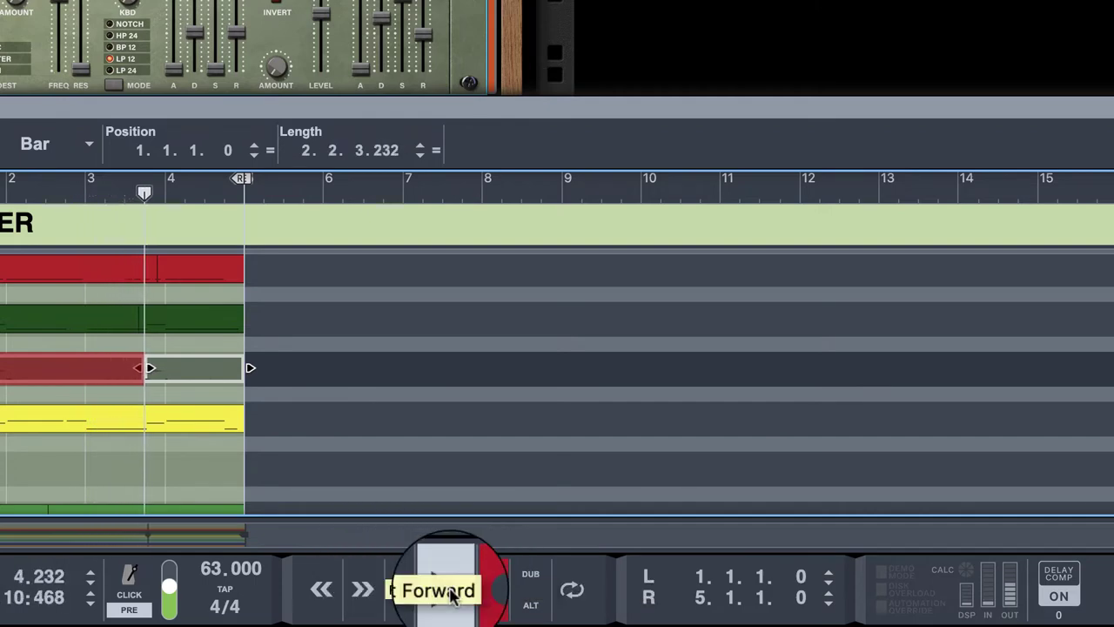
click(491, 589)
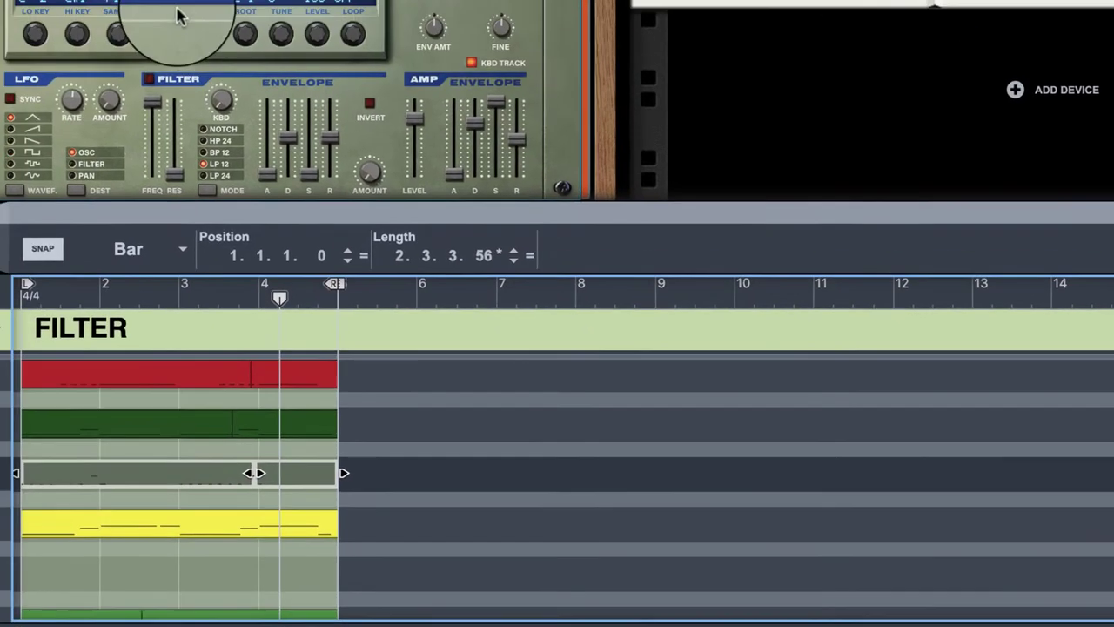
drag(428, 232, 398, 242)
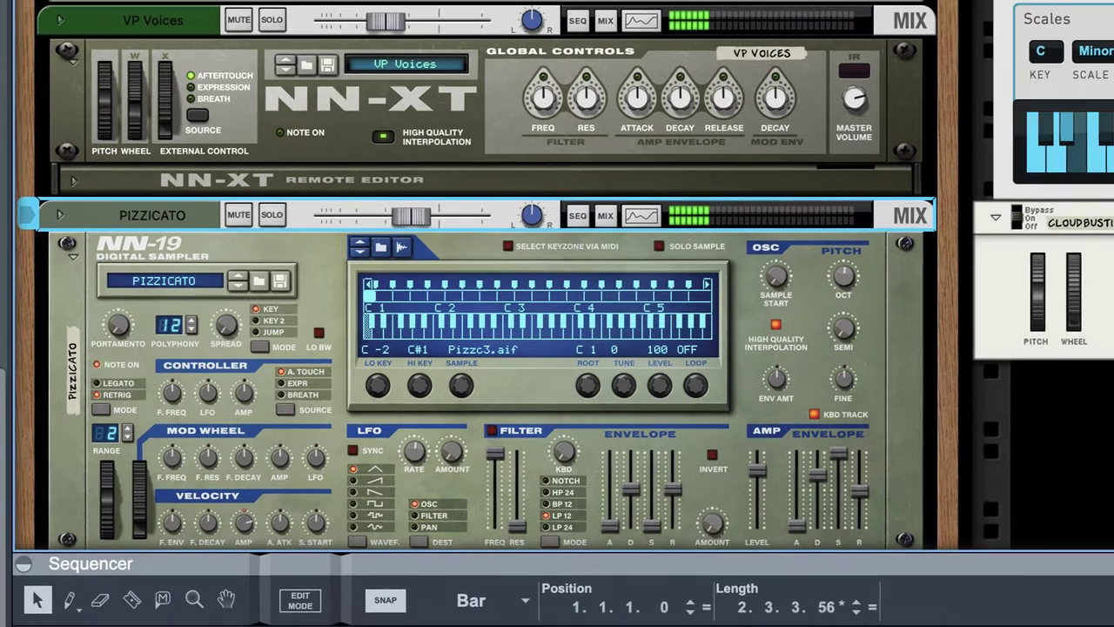
Add the SUPERSTRINGS patch as a new instrument below the Cloudbusting Cellos and lower its mix channel level.
drag(0, 626, 31, 626)
drag(31, 482, 1113, 151)
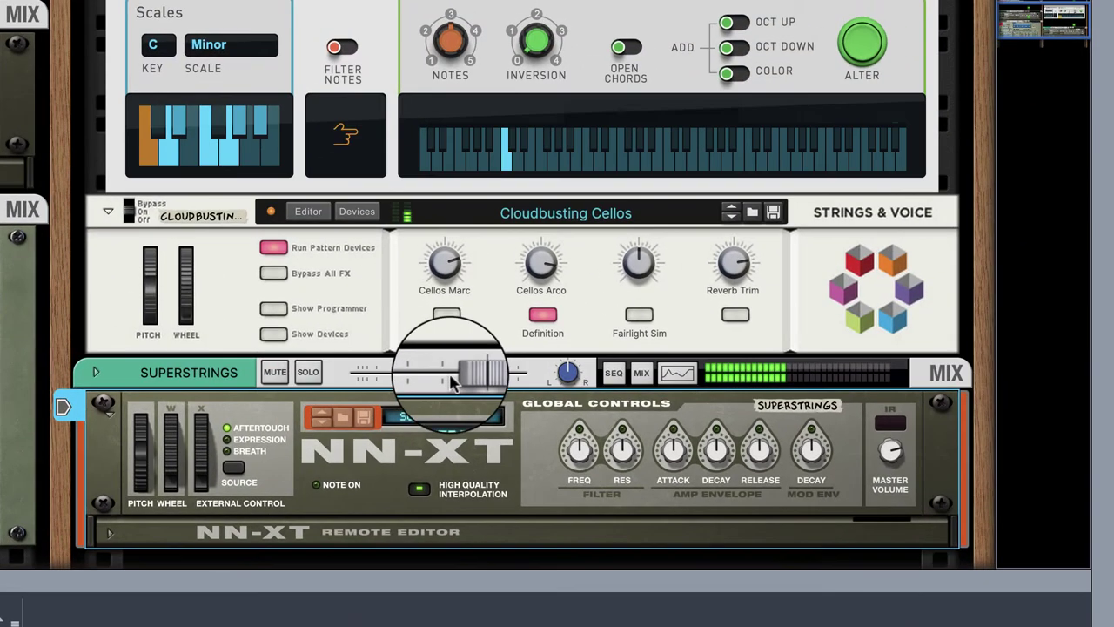
click(881, 138)
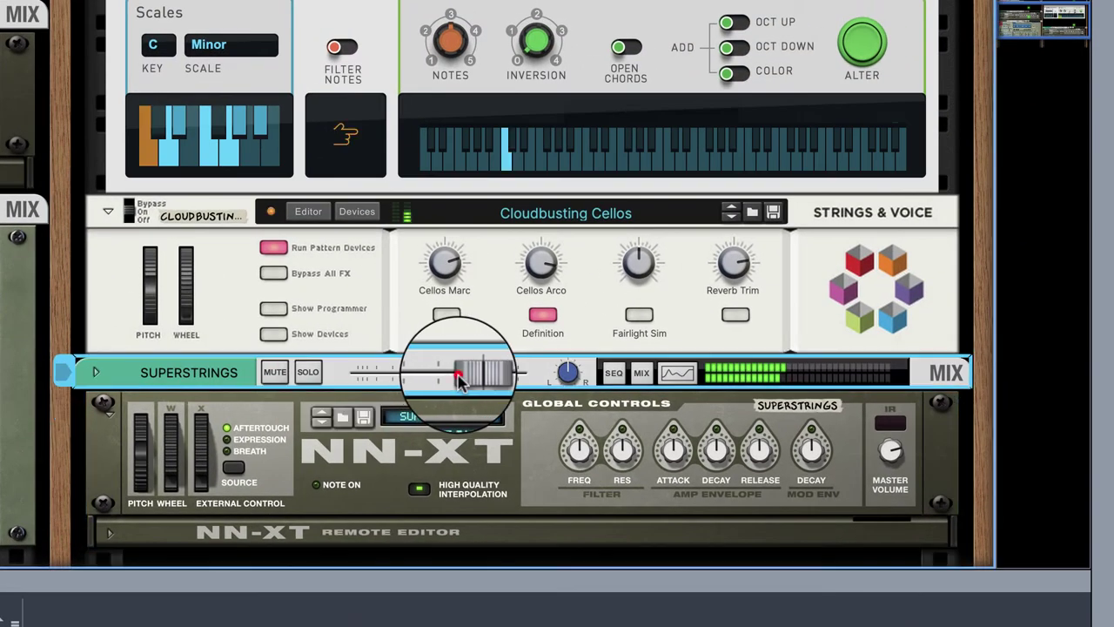
drag(459, 381, 401, 385)
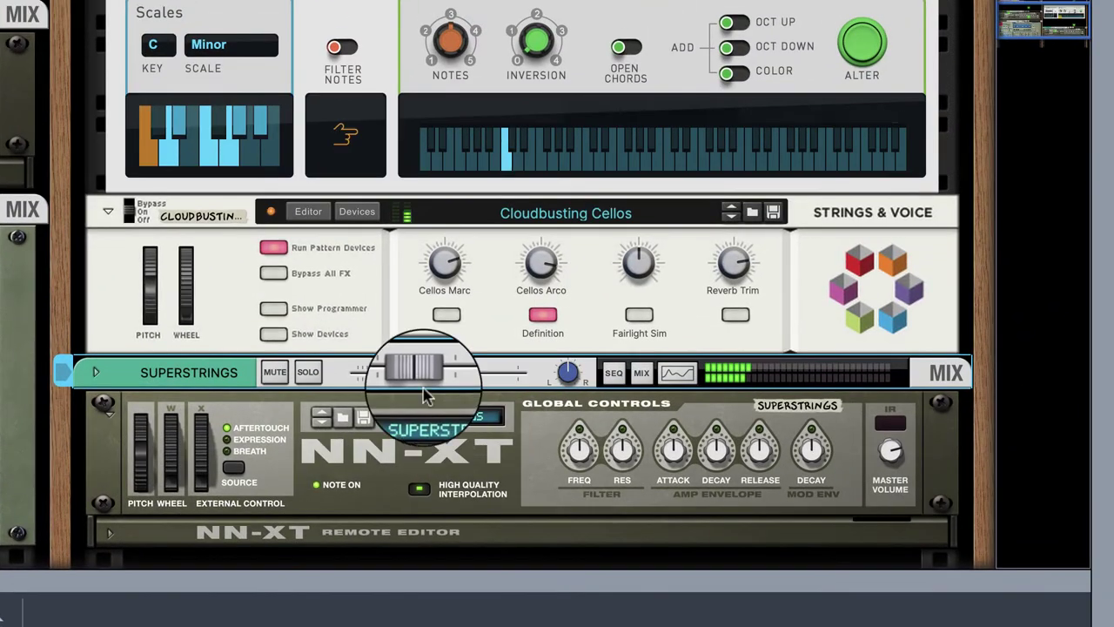
drag(423, 368, 415, 384)
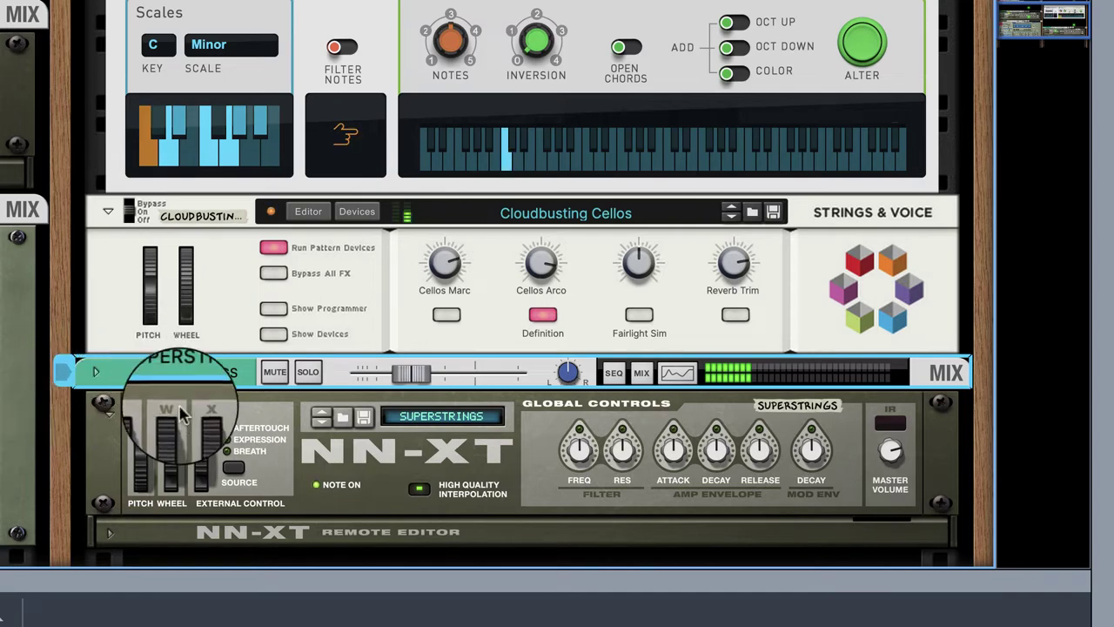
Select the clips on all tracks across bars 1 to 4 of the FILTER block.
scroll(162, 409, down, 1)
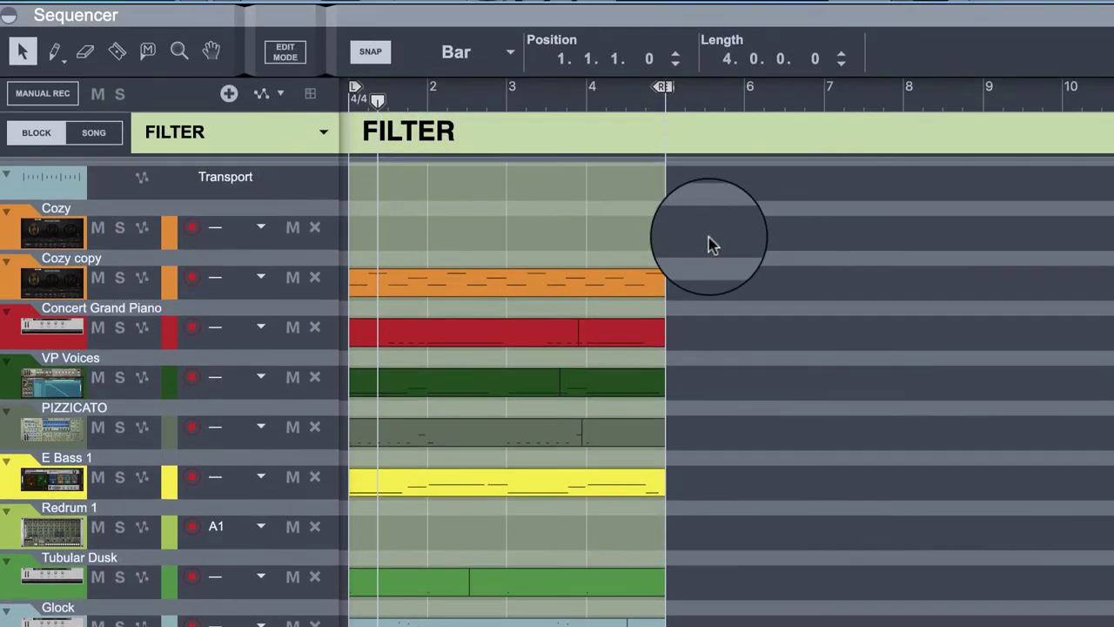
drag(705, 217, 349, 626)
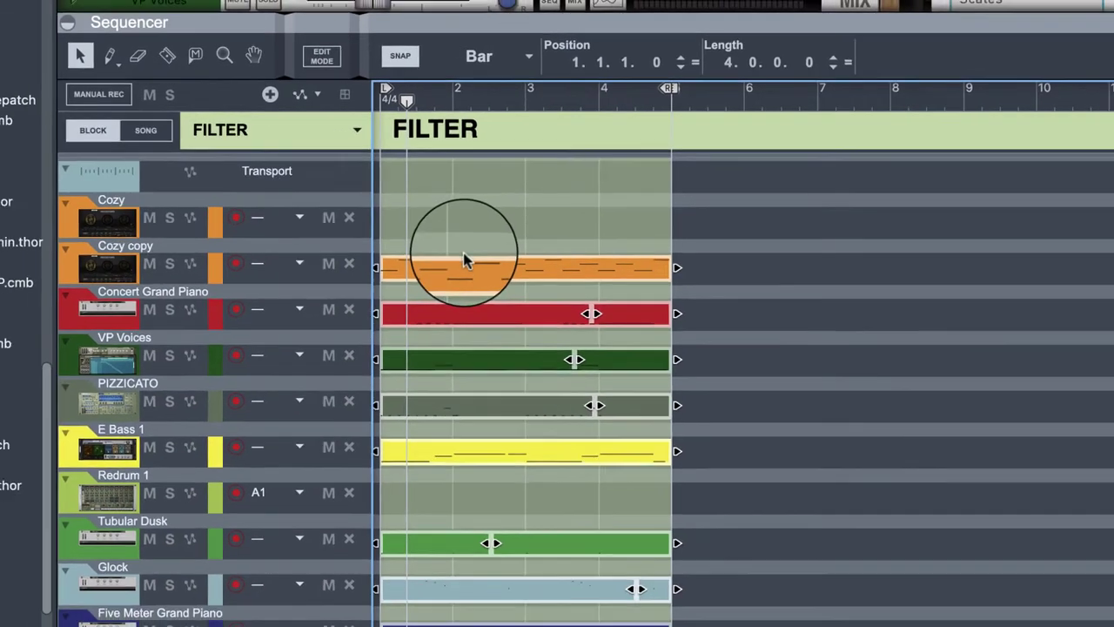
Copy all clips of the FILTER block and switch the block selection to Block 3.
right_click(429, 285)
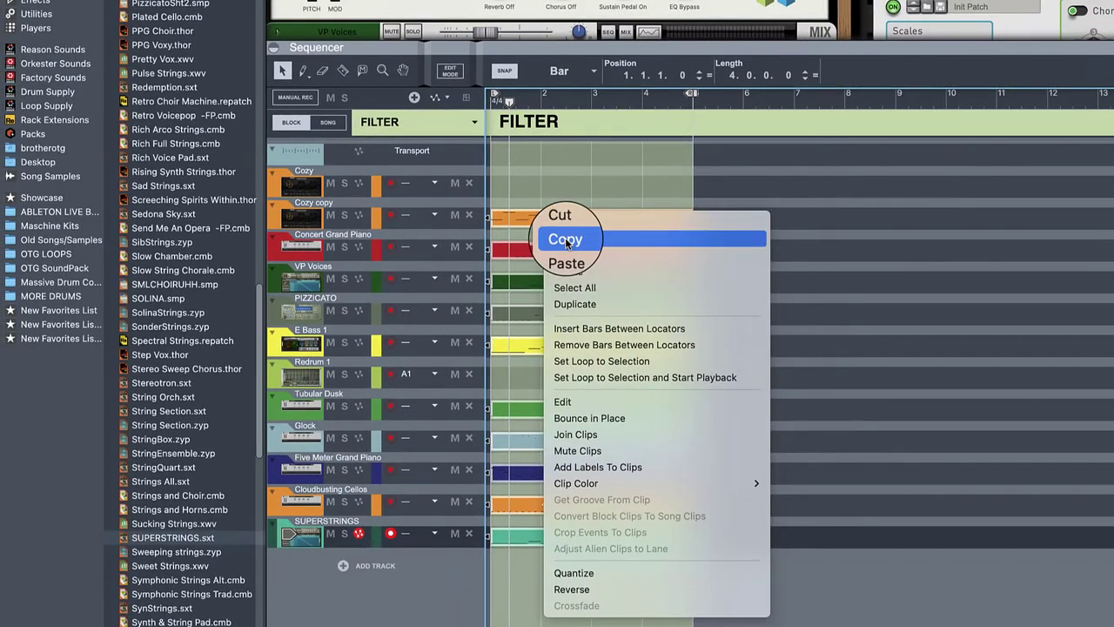
click(557, 243)
click(470, 132)
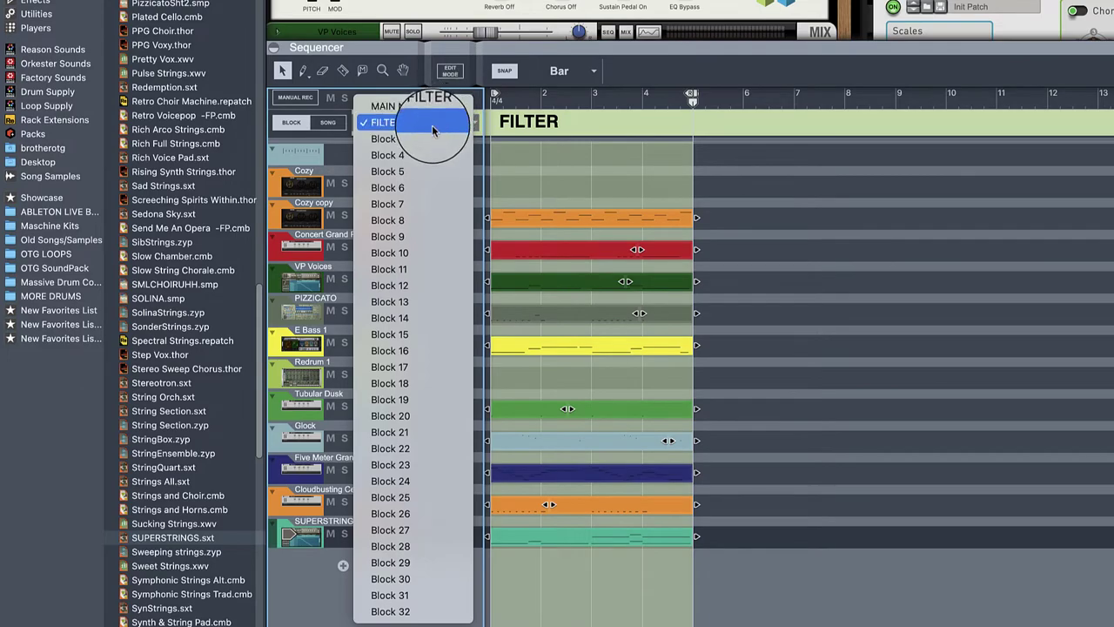
key(Escape)
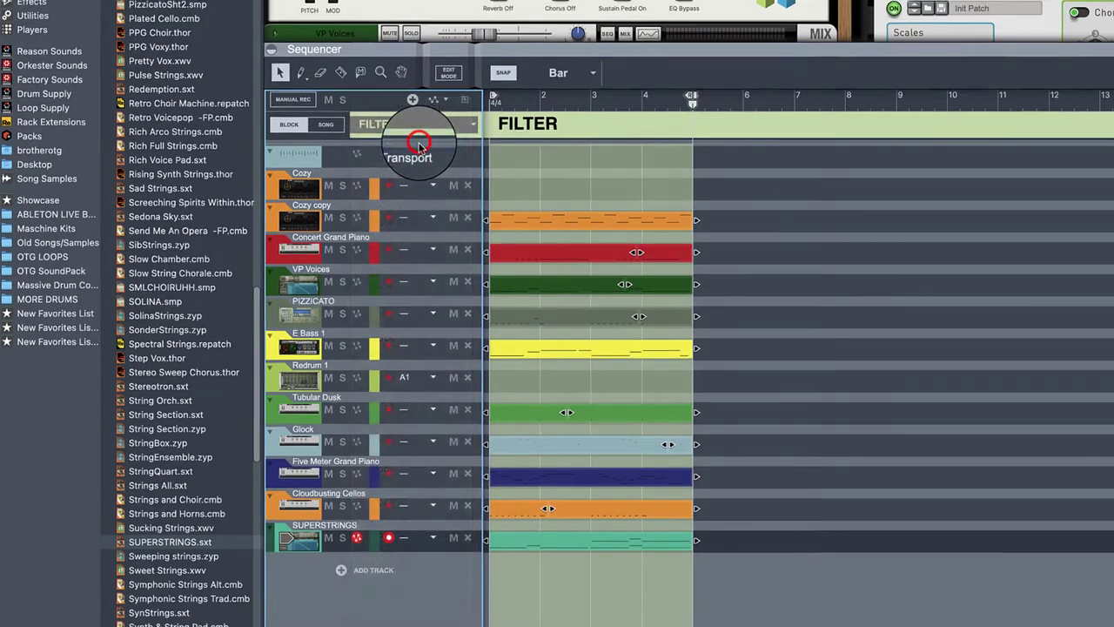
click(418, 144)
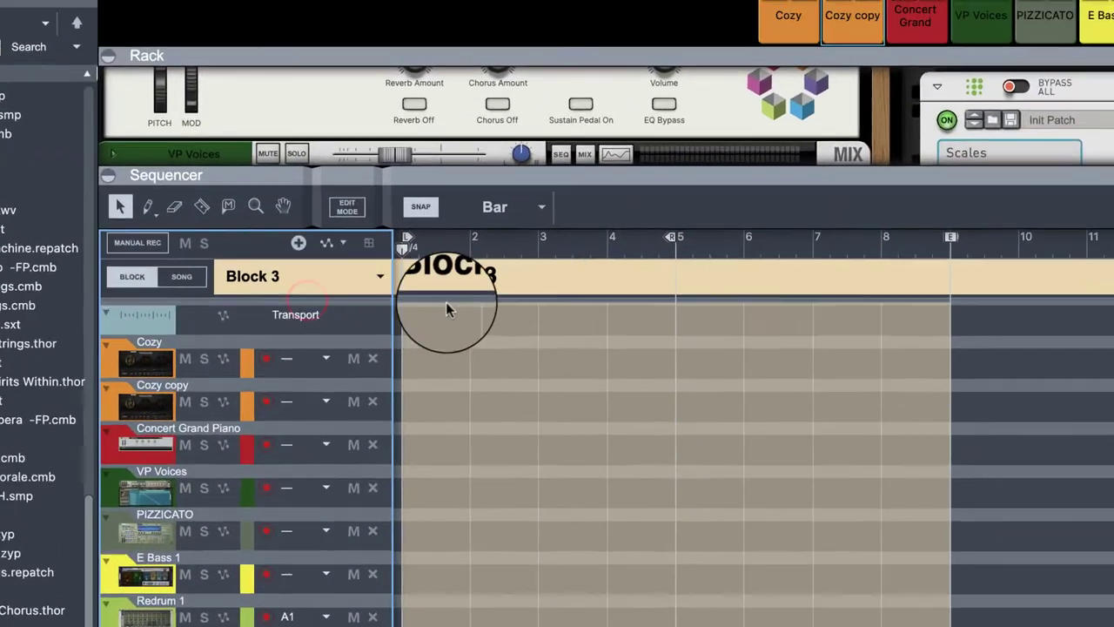
Rename Block 3 as "ALL SOUND NO FILTER" and shorten the block to end at bar 5.
double_click(544, 124)
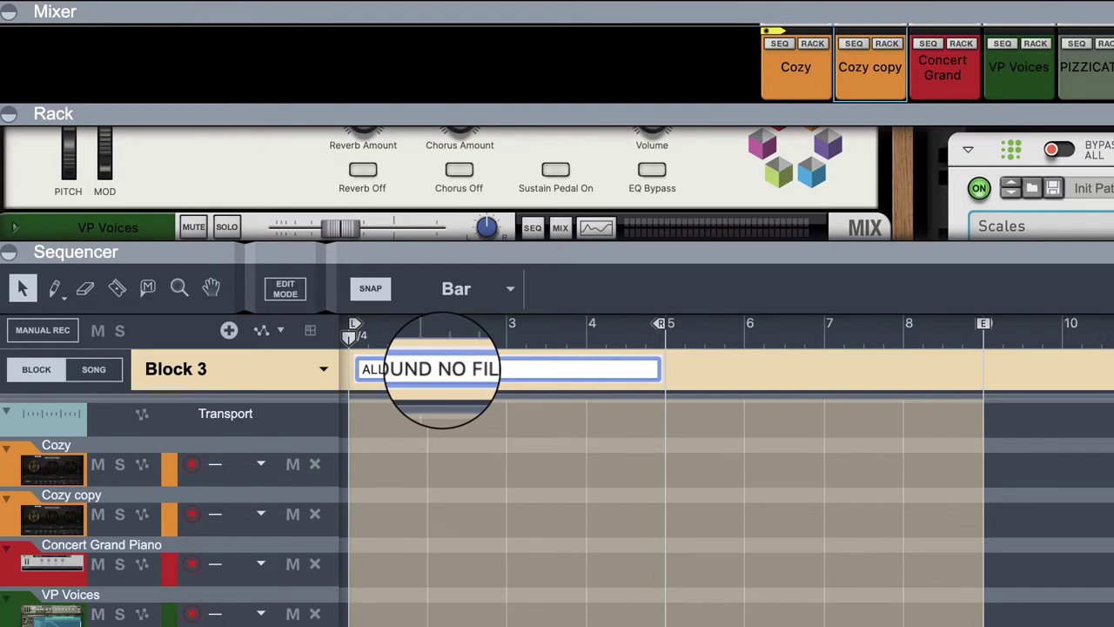
text(TER)
key(Return)
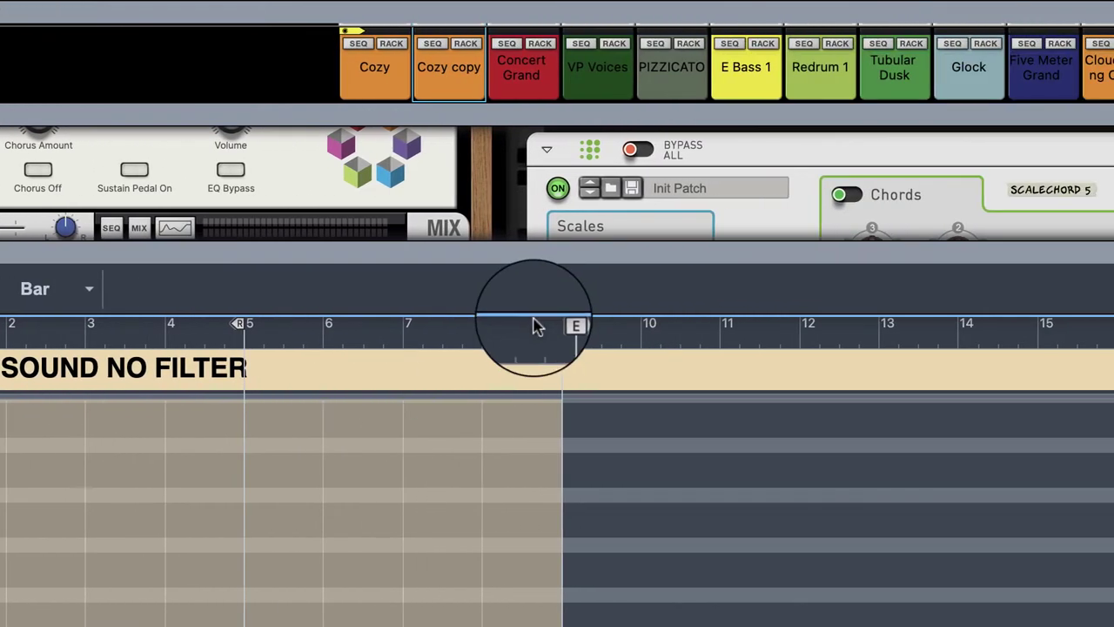
mouse_move(773, 323)
mouse_down()
mouse_move(519, 365)
mouse_move(454, 393)
mouse_up()
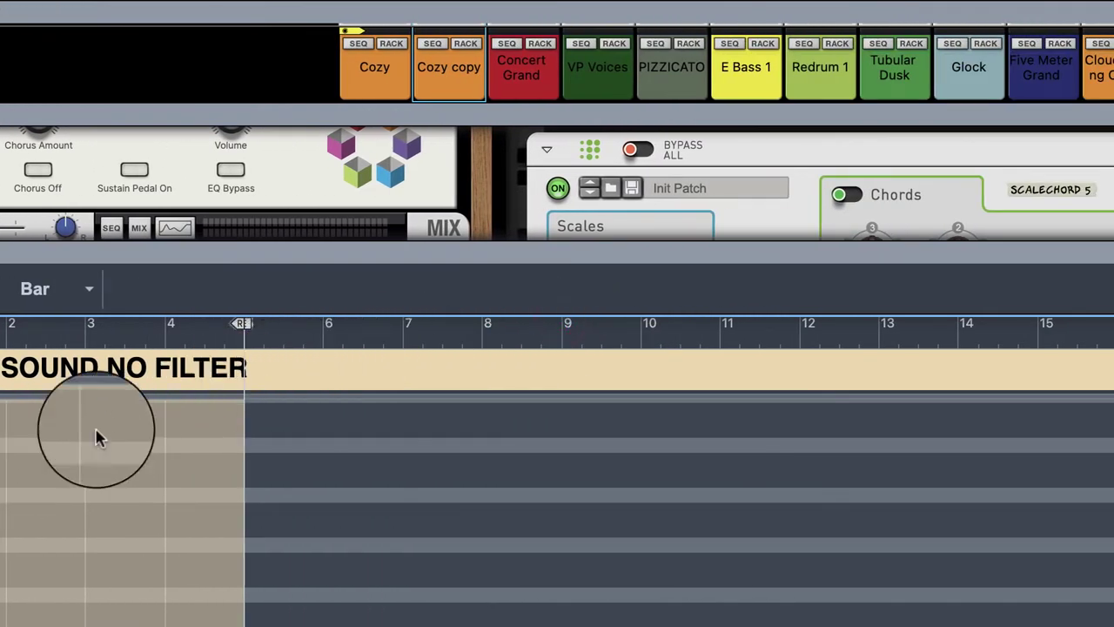
Paste the copied clips at bar 1, relocate the Cozy copy clip onto the Cozy track, and play the block.
key(super+v)
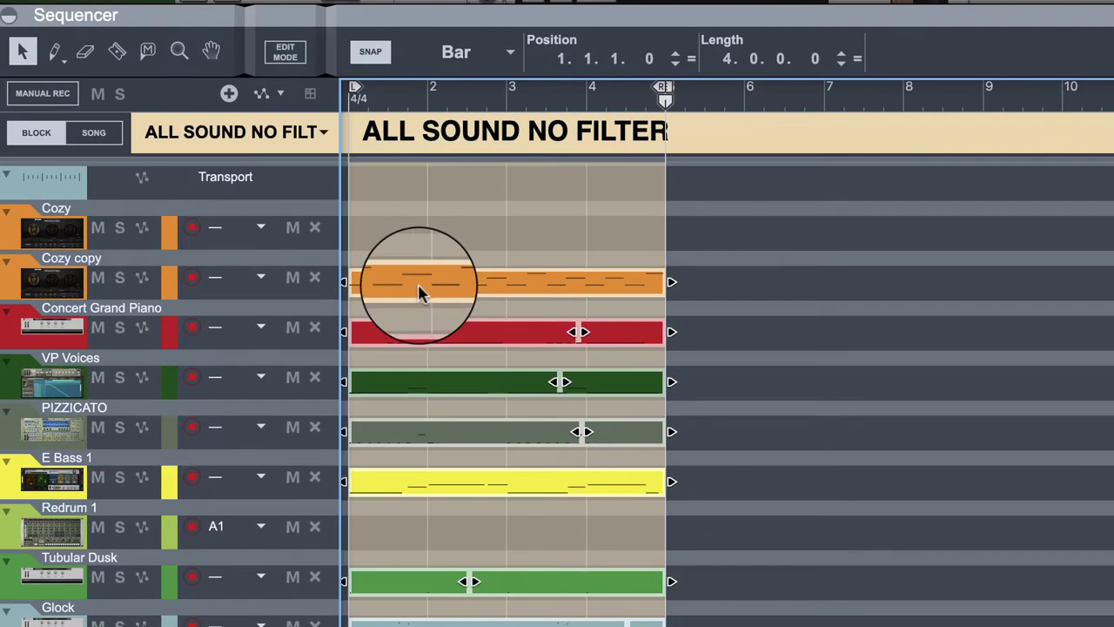
click(418, 293)
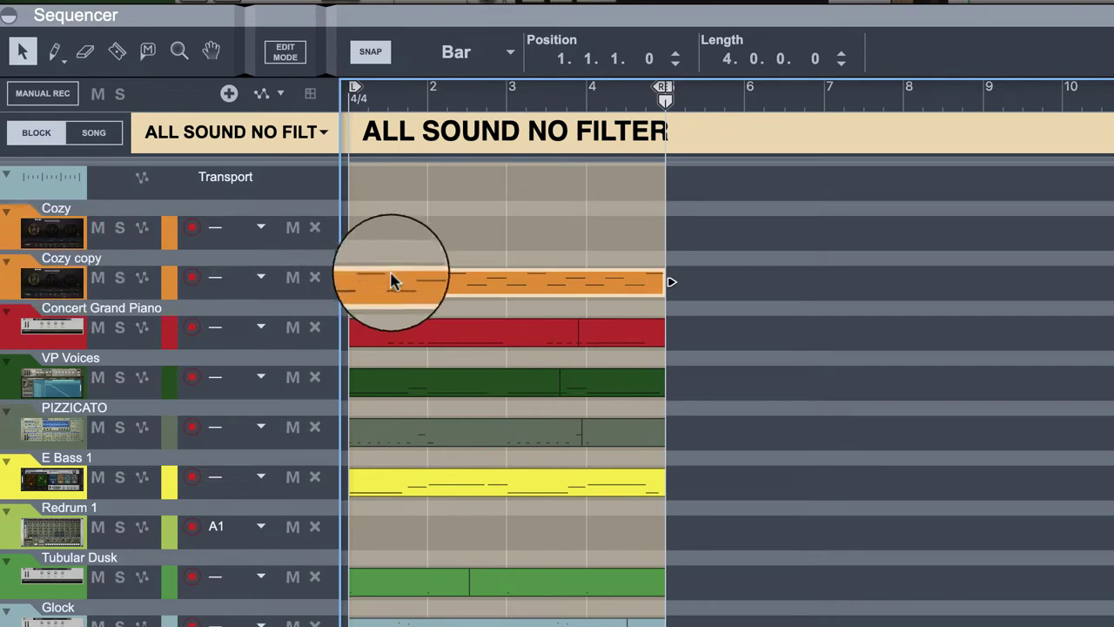
drag(393, 283, 398, 241)
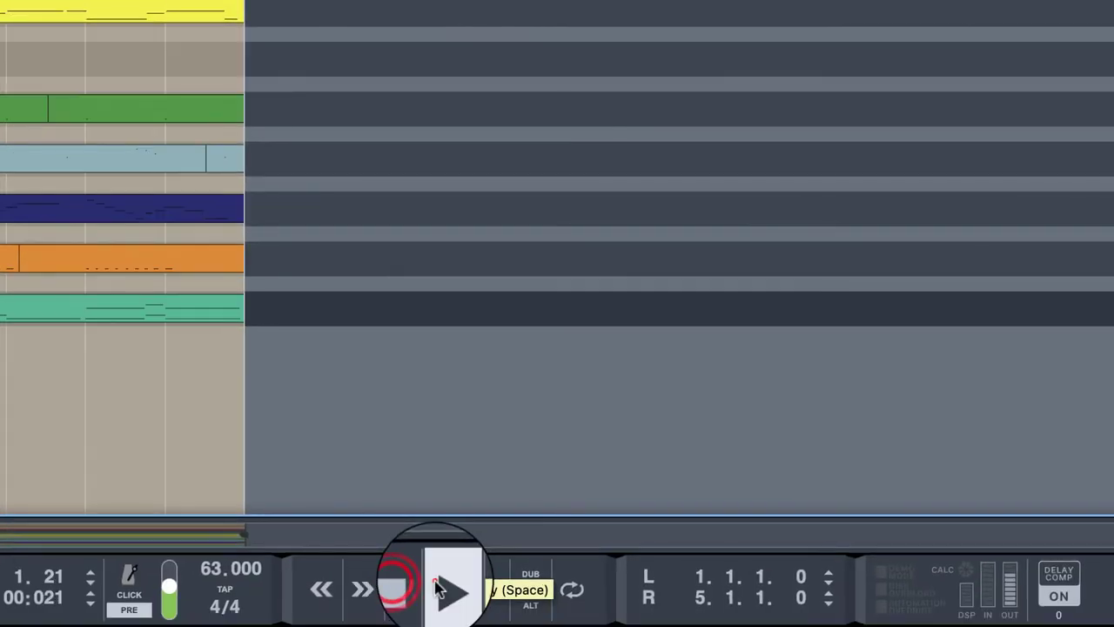
click(438, 585)
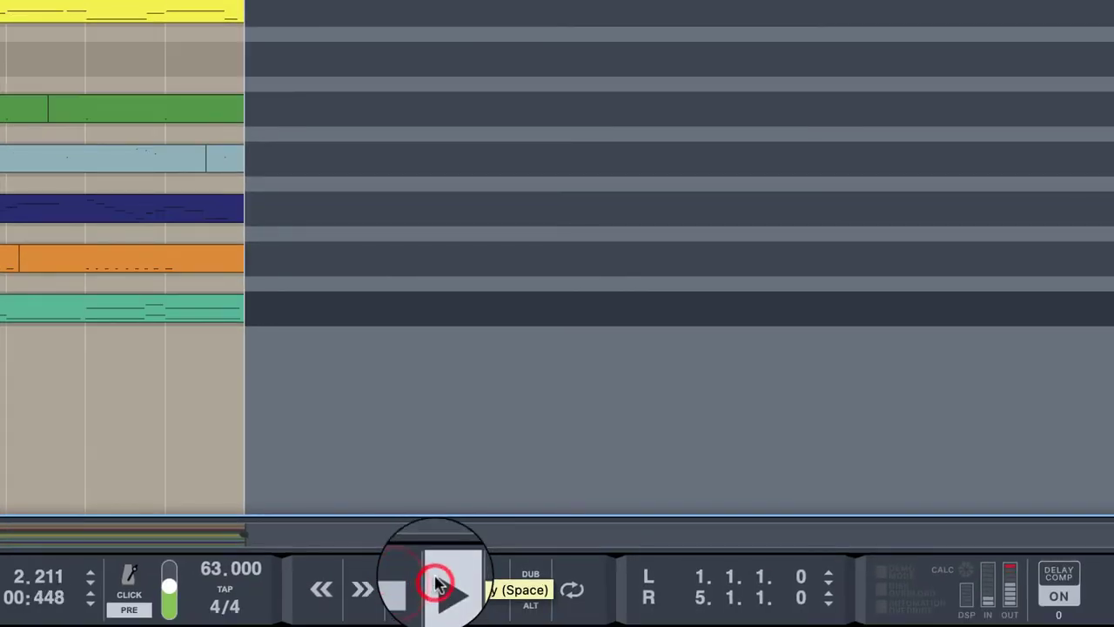
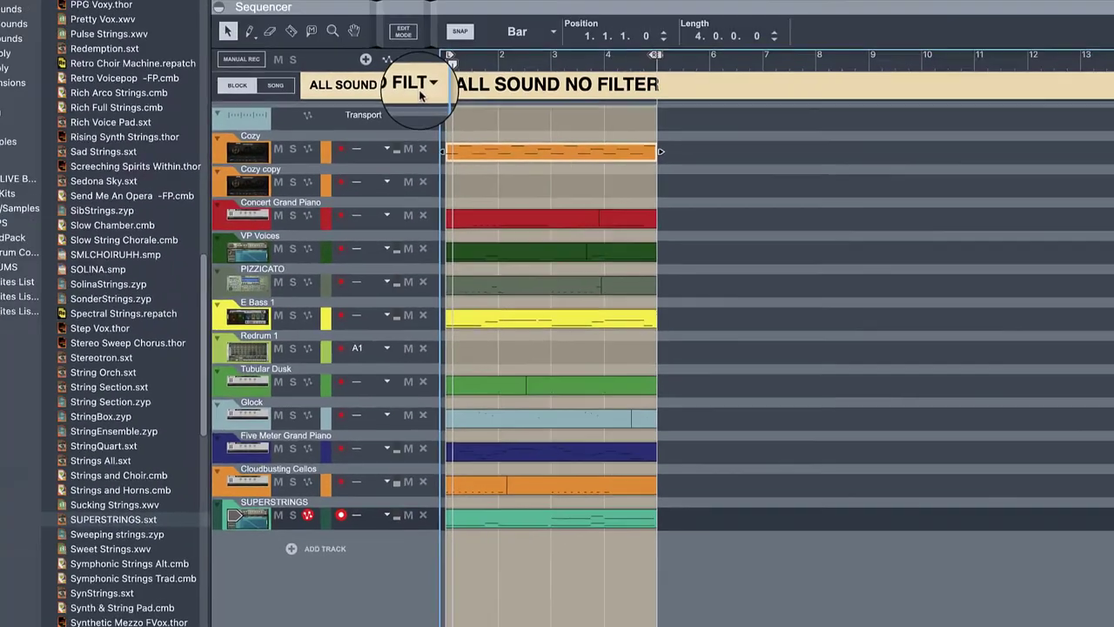
Shorten Block 4 to end at bar 5 and rename it as "INTRO".
click(459, 123)
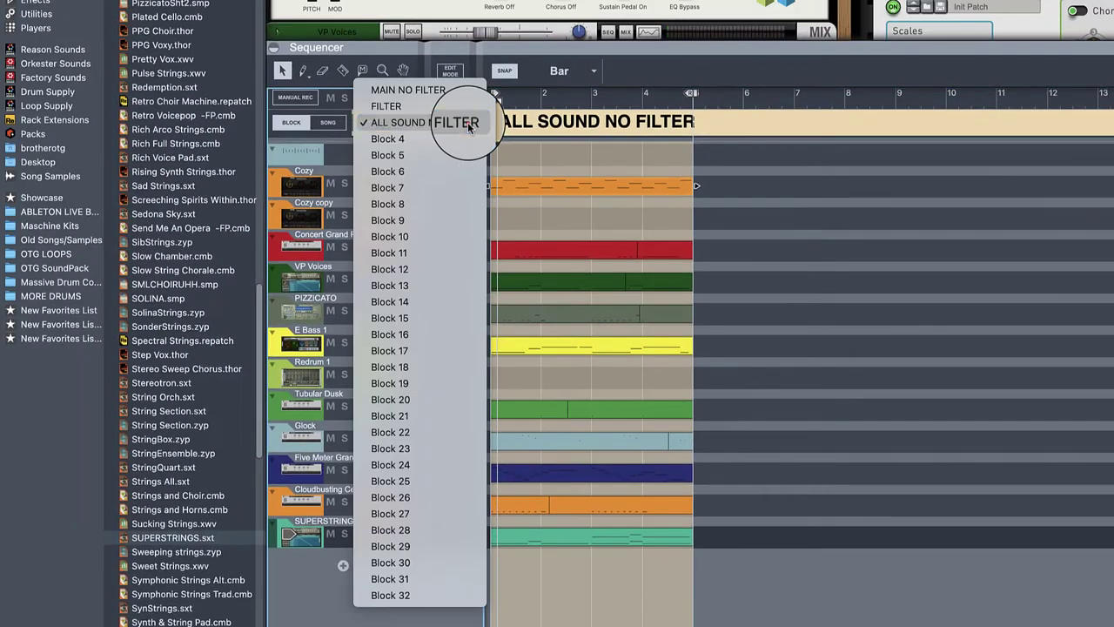
click(450, 142)
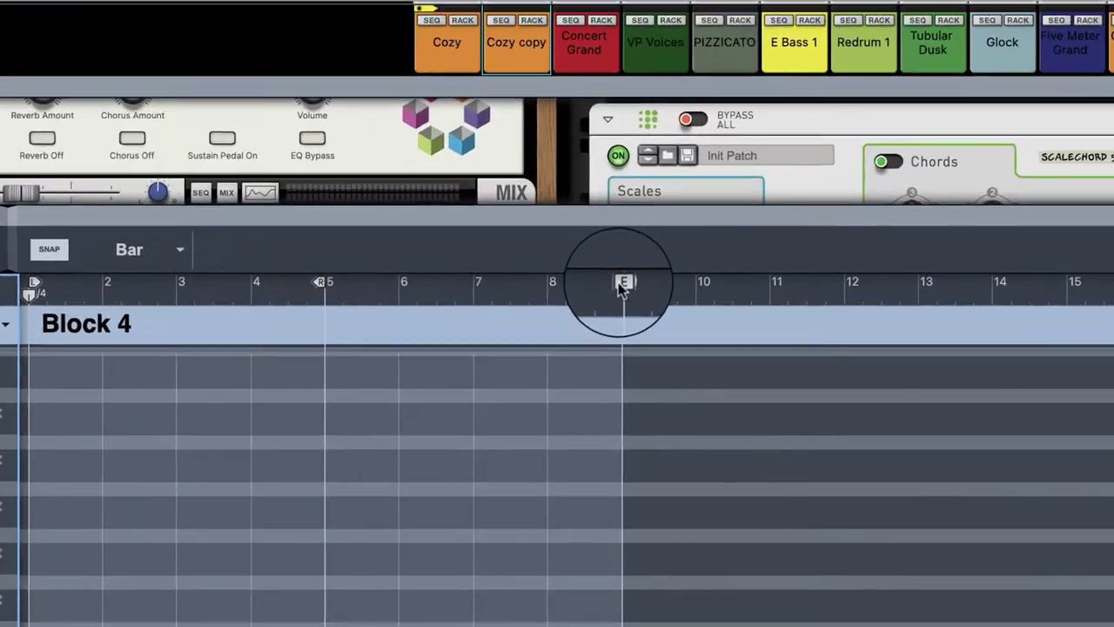
mouse_move(624, 287)
mouse_down()
mouse_move(446, 320)
mouse_move(326, 323)
mouse_up()
double_click(76, 328)
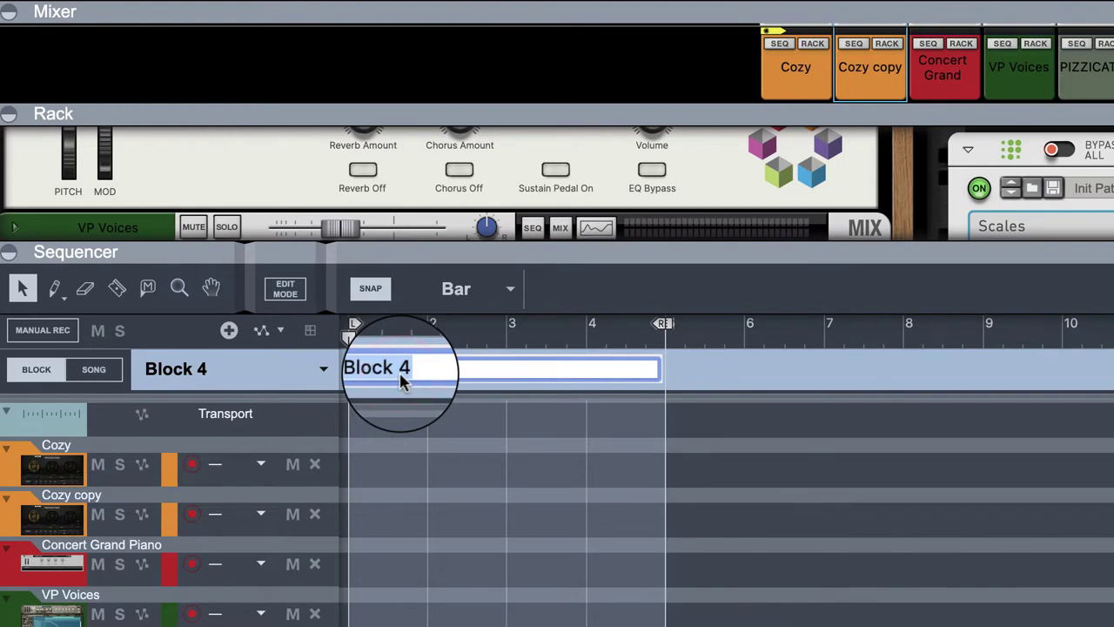
key(BackSpace)
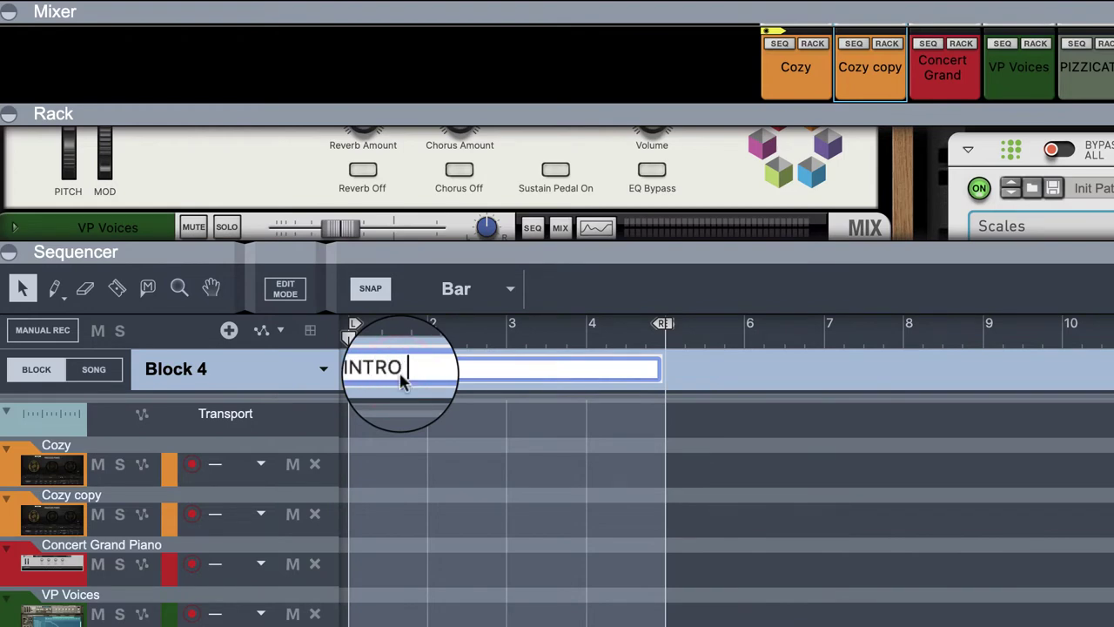
key(Return)
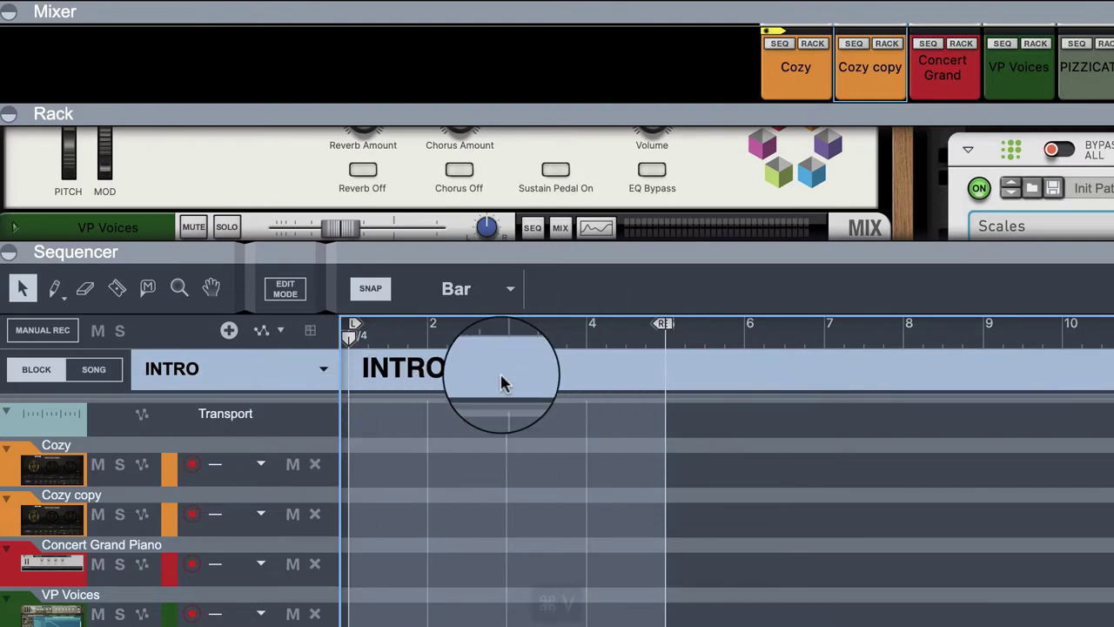
Paste the copied clips into the INTRO block and move the Cozy copy clip onto the Cozy track.
key(super+v)
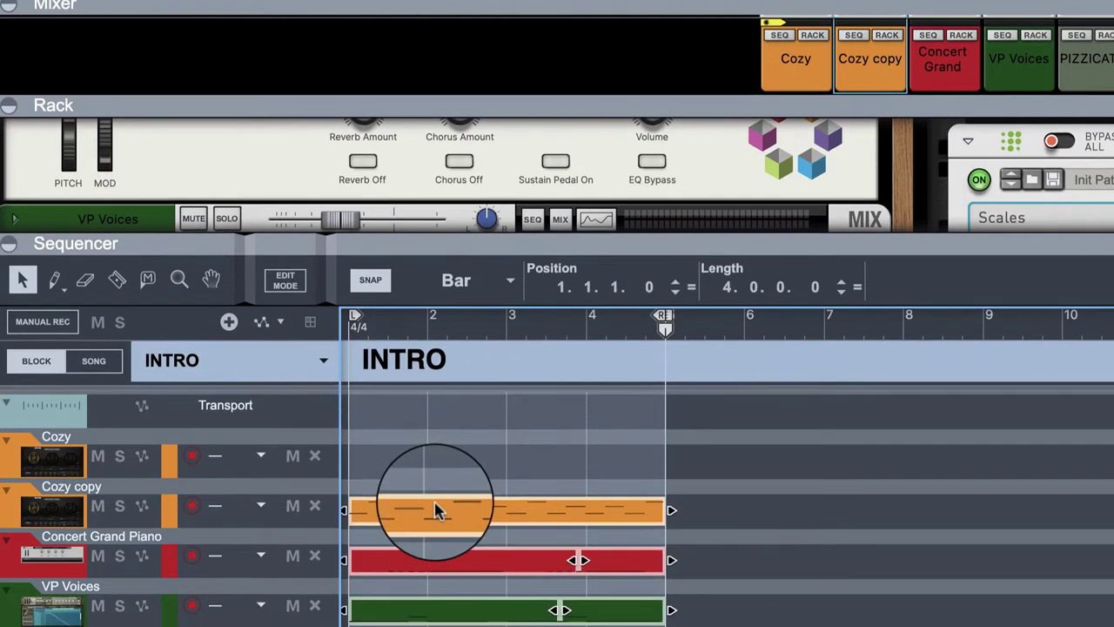
drag(432, 509, 415, 474)
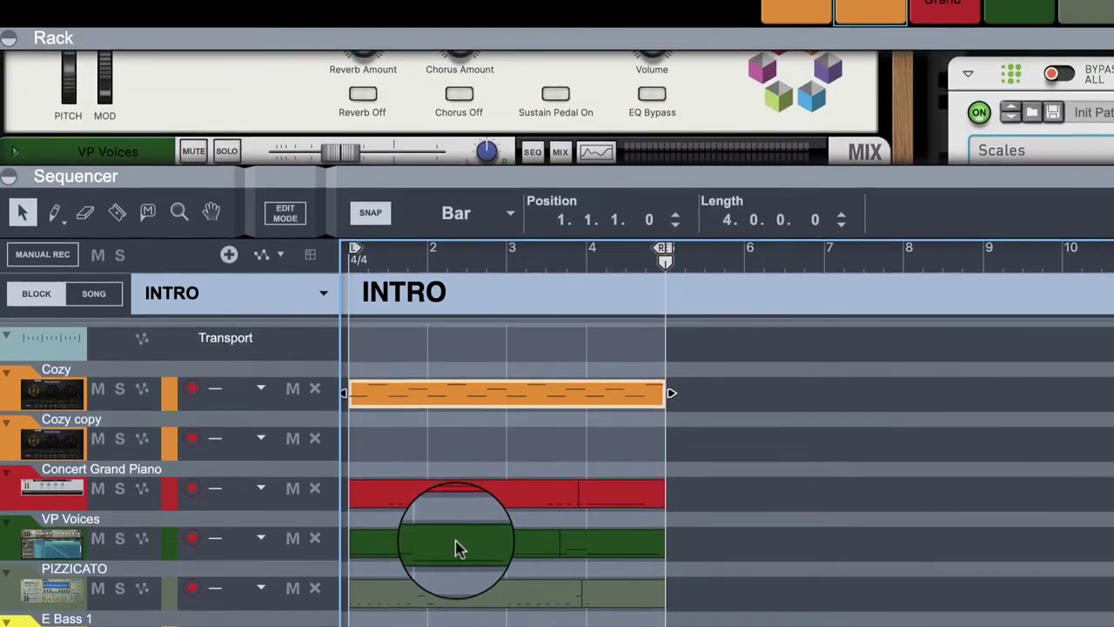
click(662, 254)
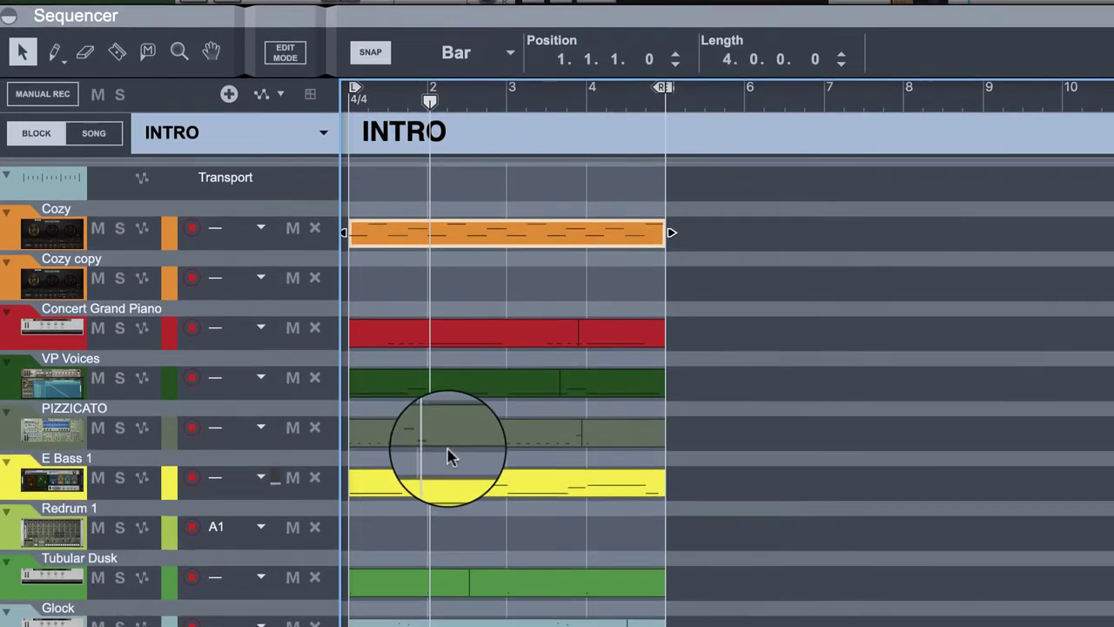
Delete the PIZZICATO clips from the INTRO block and listen to it from the start.
drag(722, 431, 261, 439)
key(Delete)
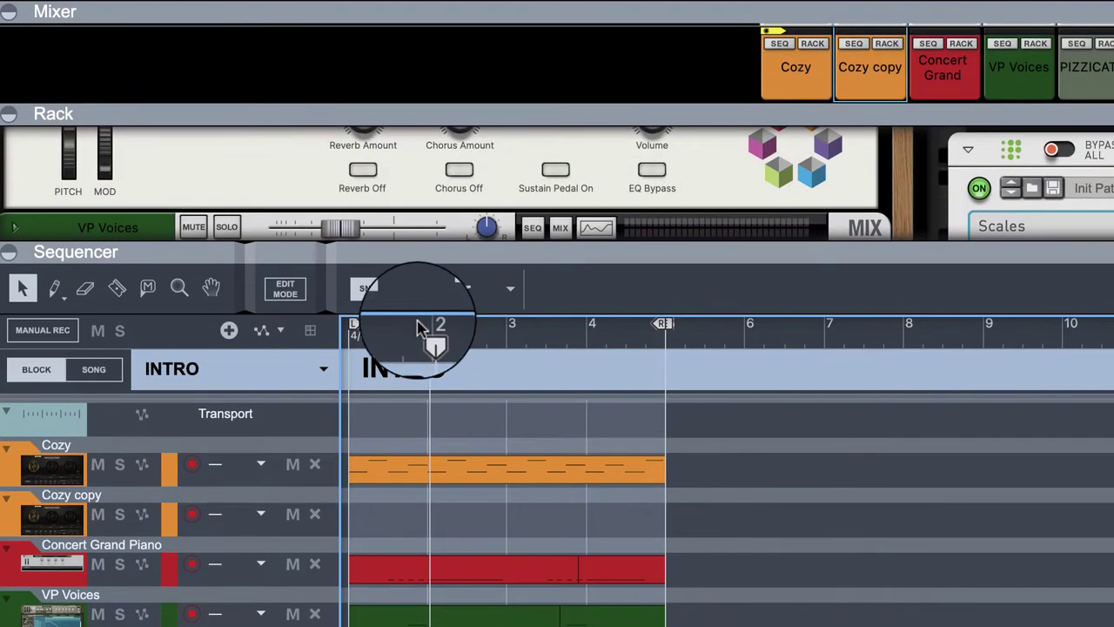
drag(429, 104, 366, 109)
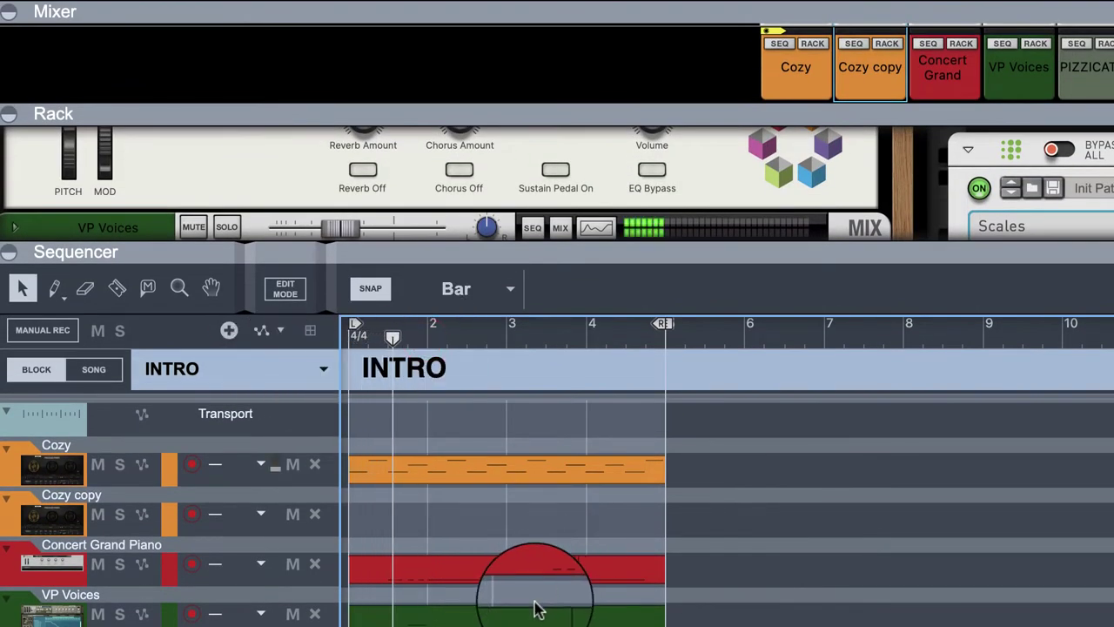
key(space)
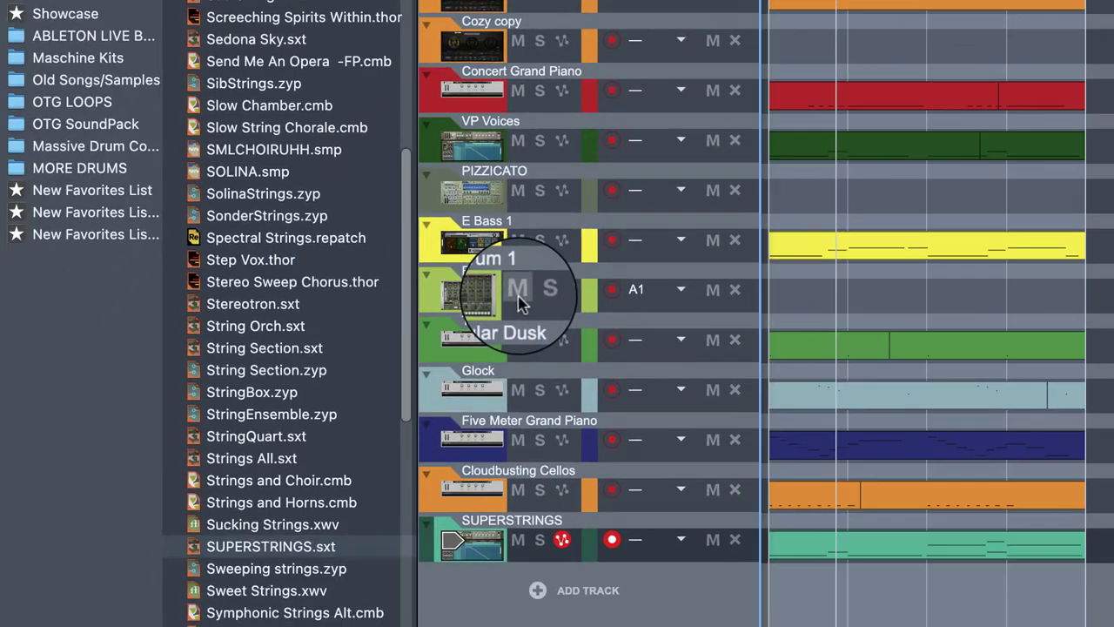
Mute the Redrum 1 track and replay the INTRO block.
click(517, 292)
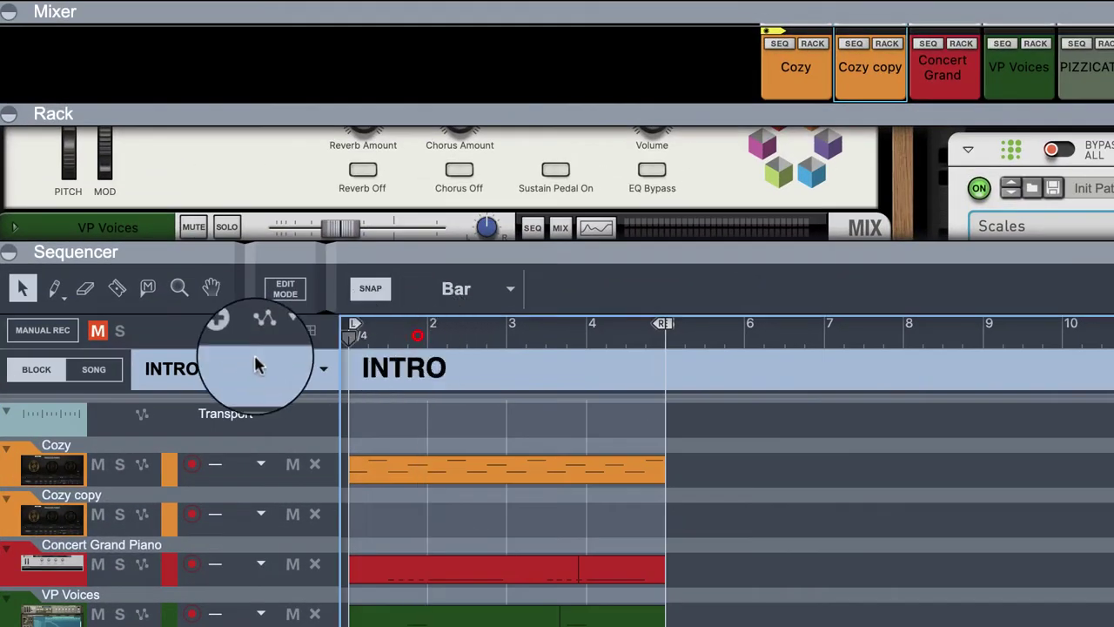
key(space)
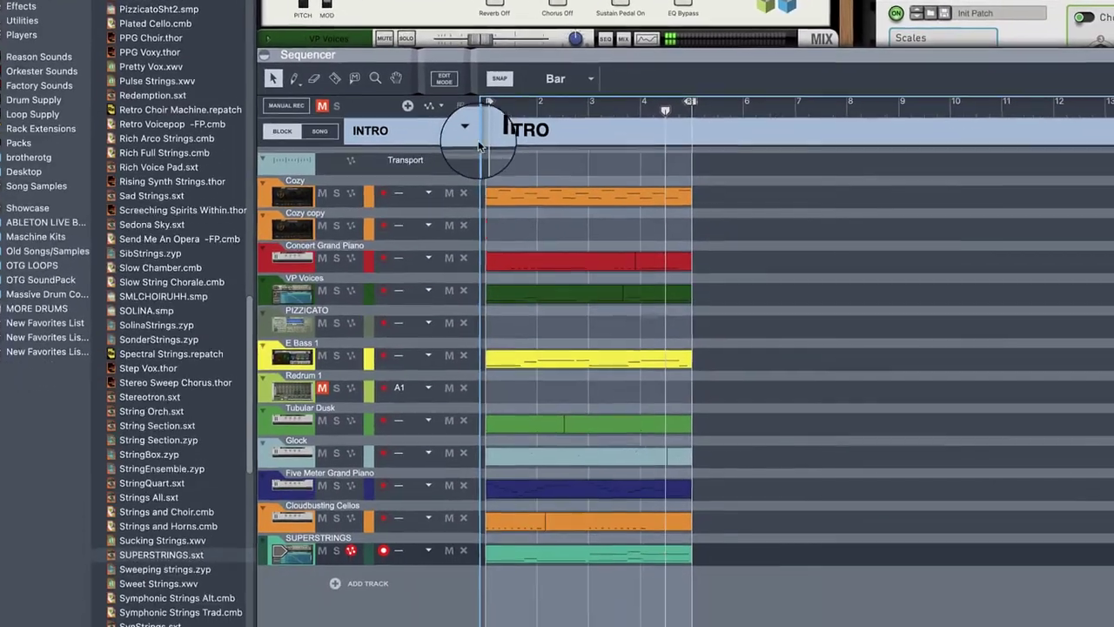
Shorten Block 5 to end at bar 5 and paste the copied clips into it.
click(323, 369)
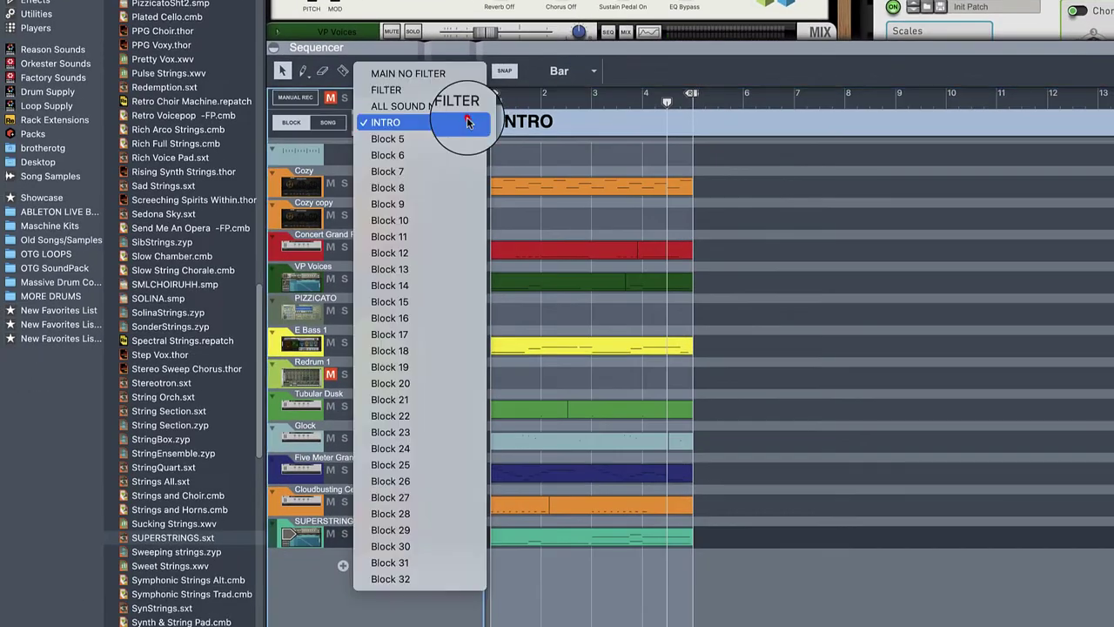
click(423, 140)
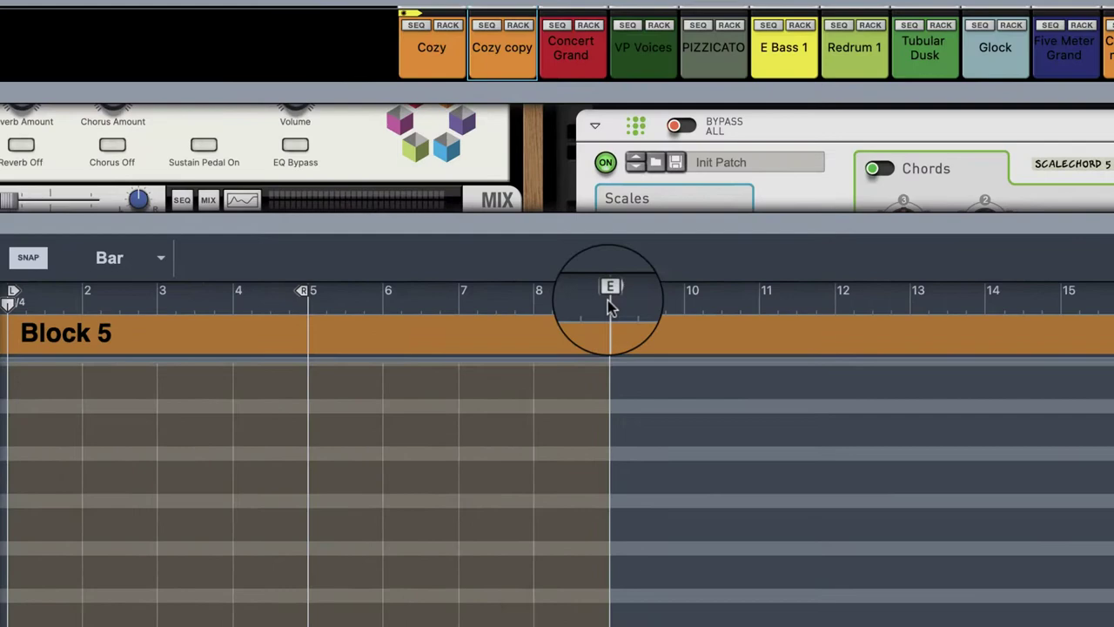
drag(898, 94, 693, 131)
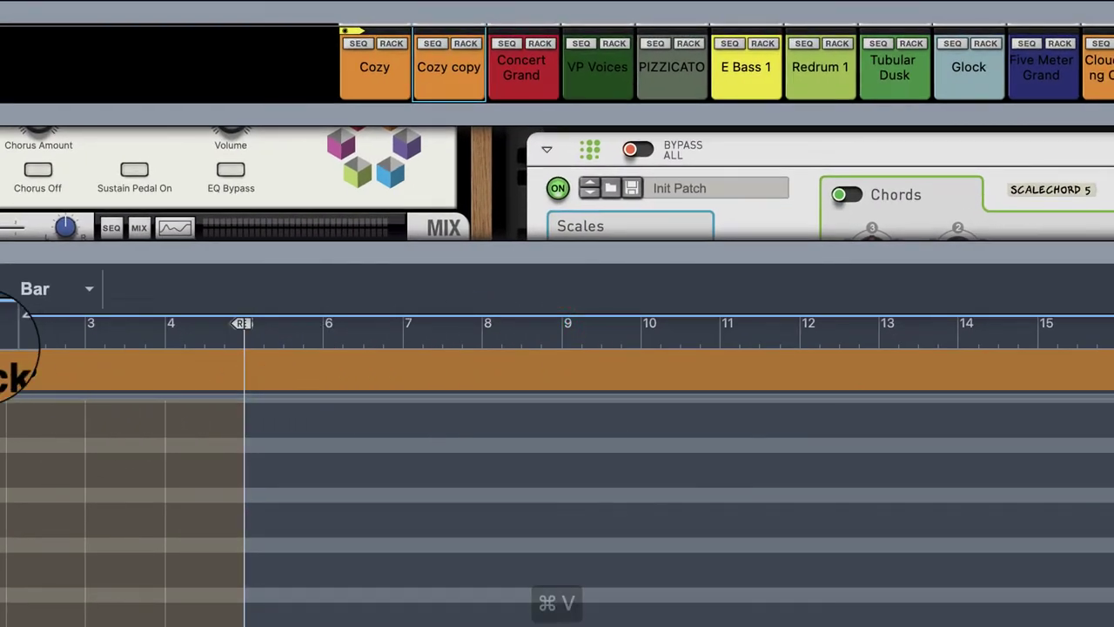
Rename Block 5 as "DROP".
double_click(0, 370)
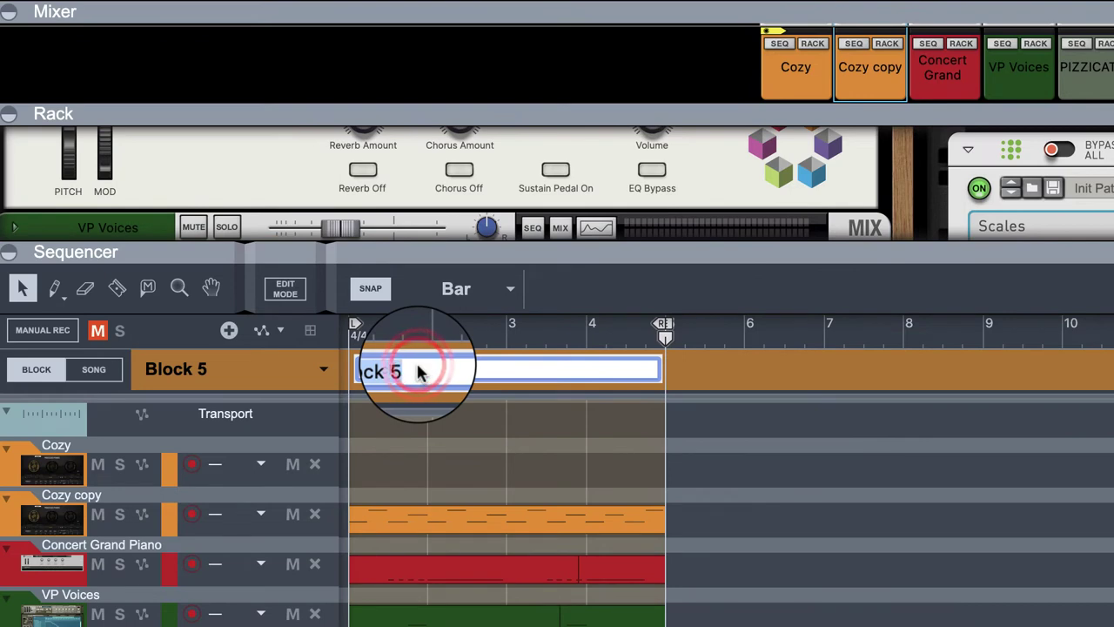
key(BackSpace)
text(o)
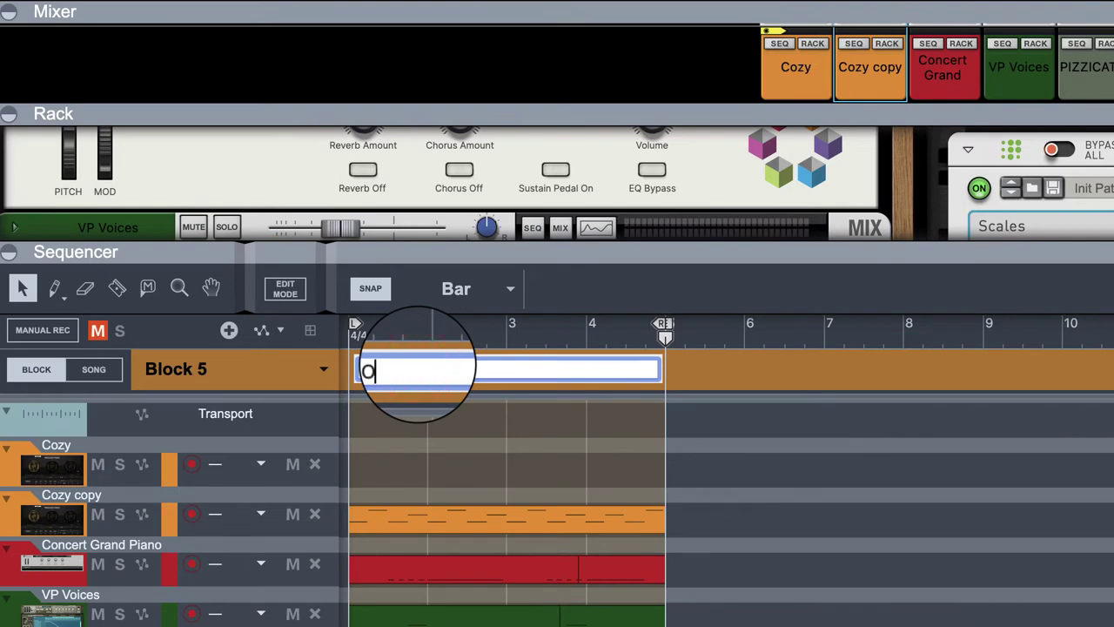
text(ROP)
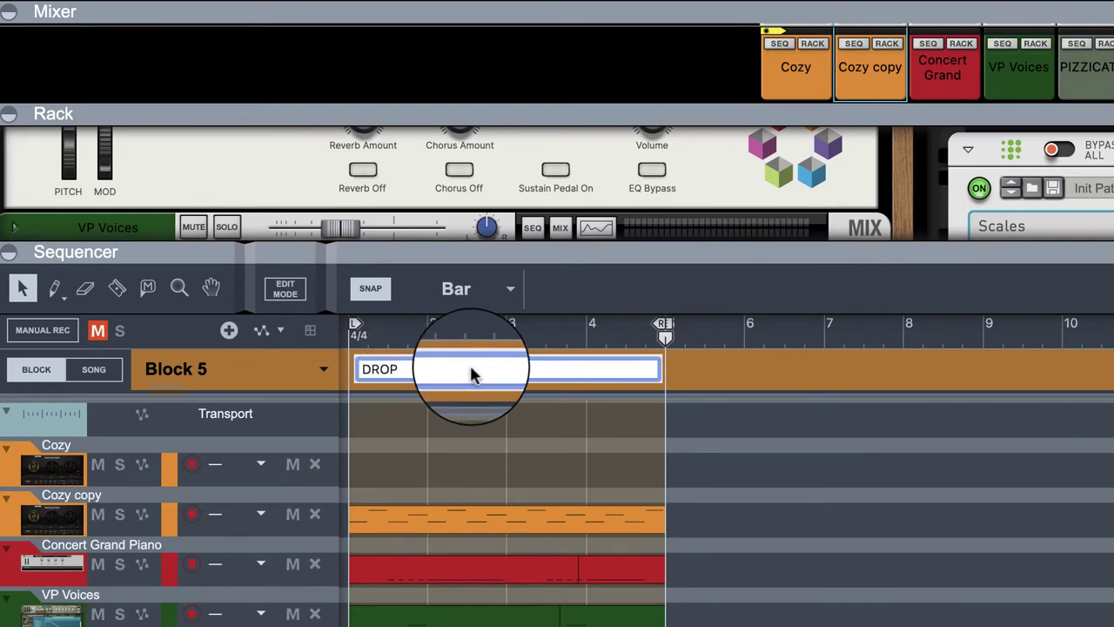
key(Return)
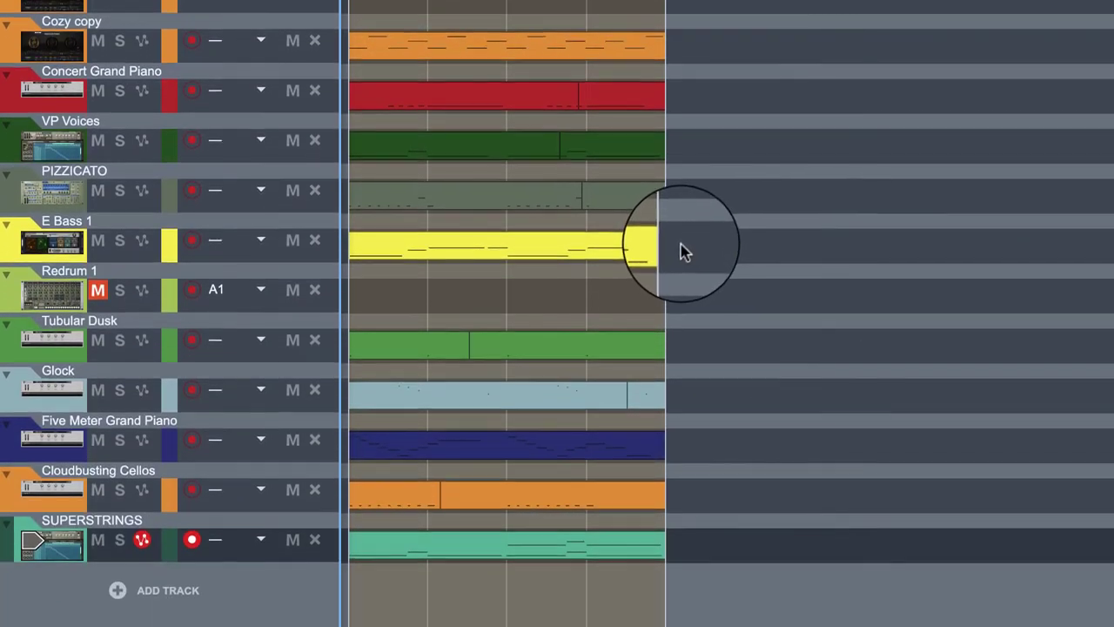
Delete the E Bass 1 clip from the DROP block.
drag(686, 244, 333, 488)
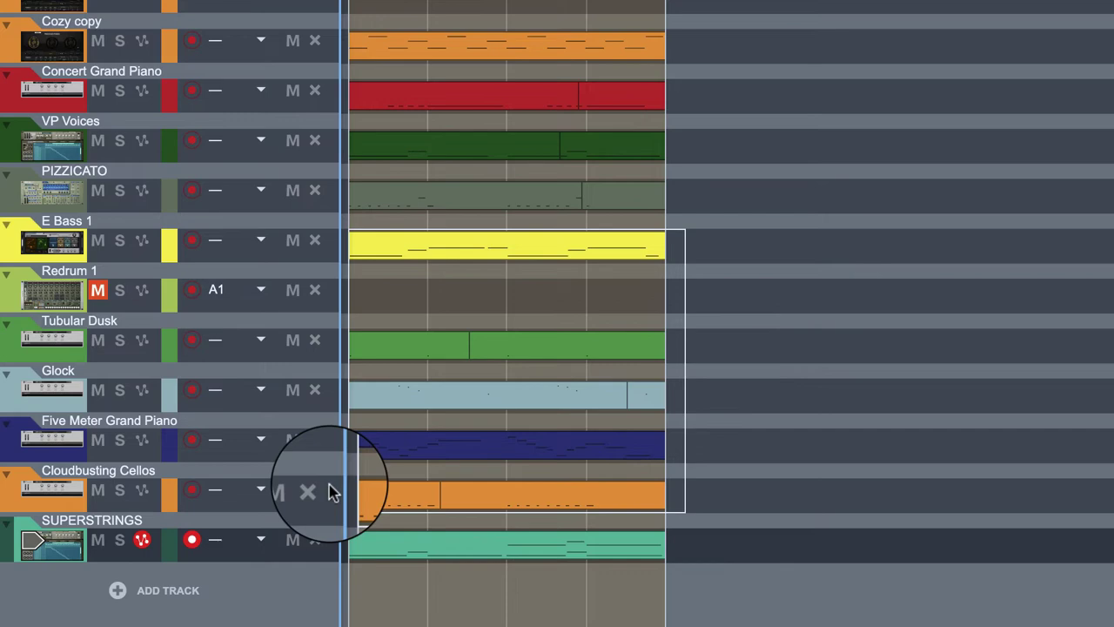
drag(333, 492, 351, 268)
key(Delete)
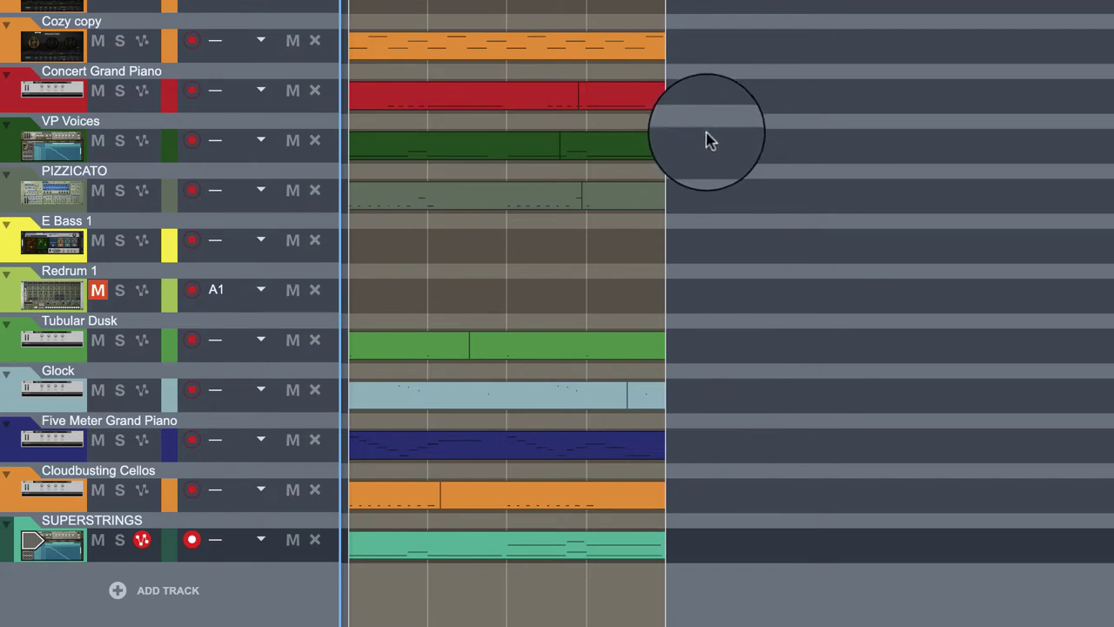
Delete the PIZZICATO and SUPERSTRINGS clips from the DROP block and unmute the Redrum 1 track.
drag(706, 196, 261, 249)
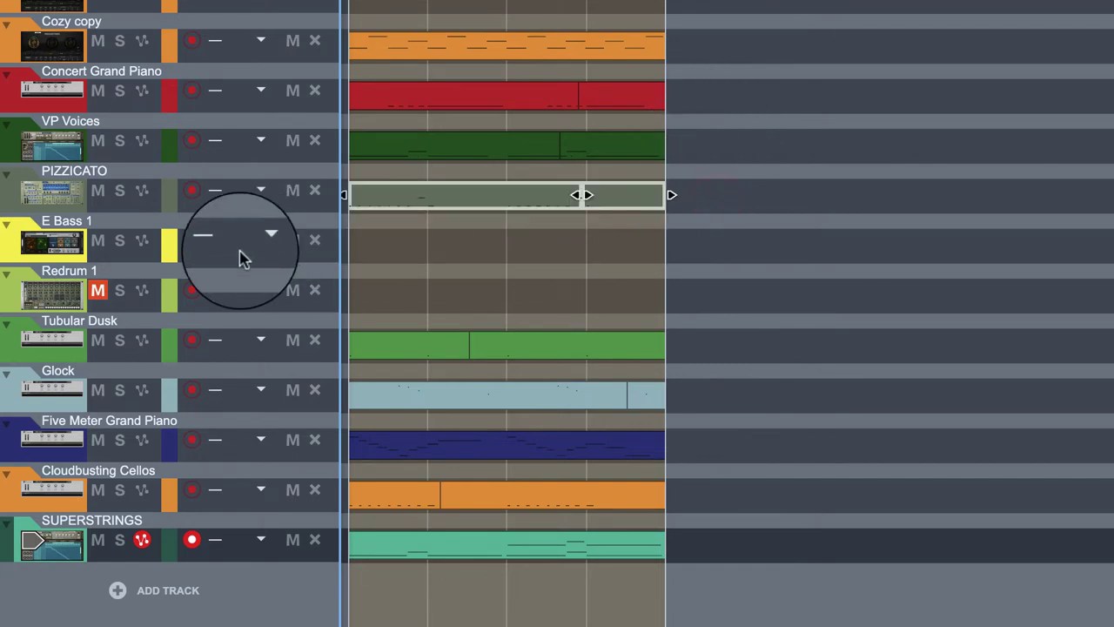
key(Delete)
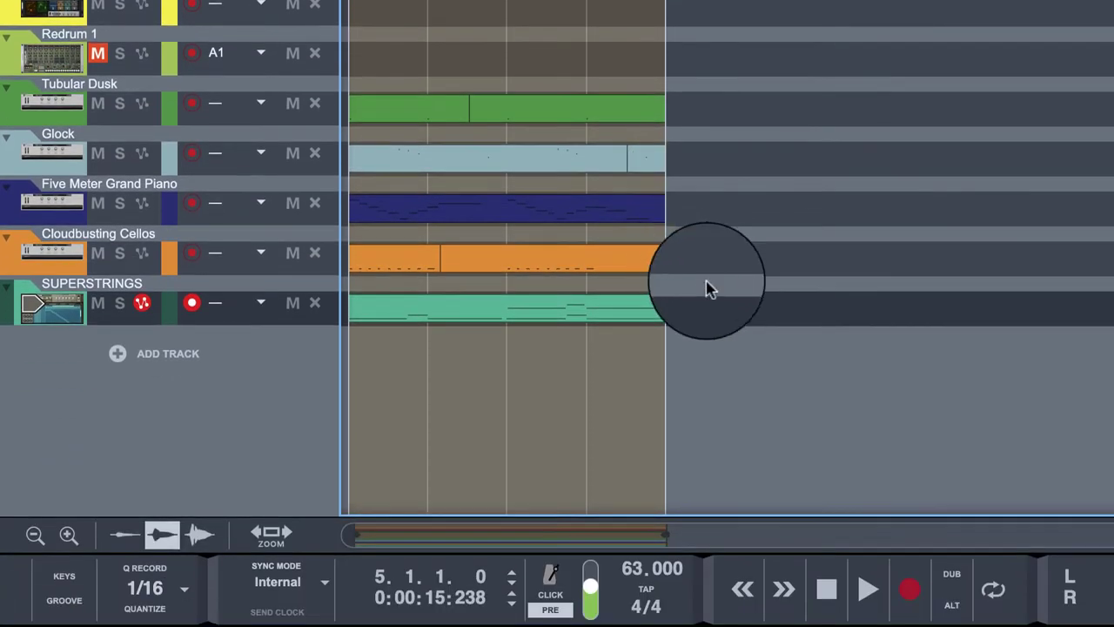
drag(712, 530, 370, 613)
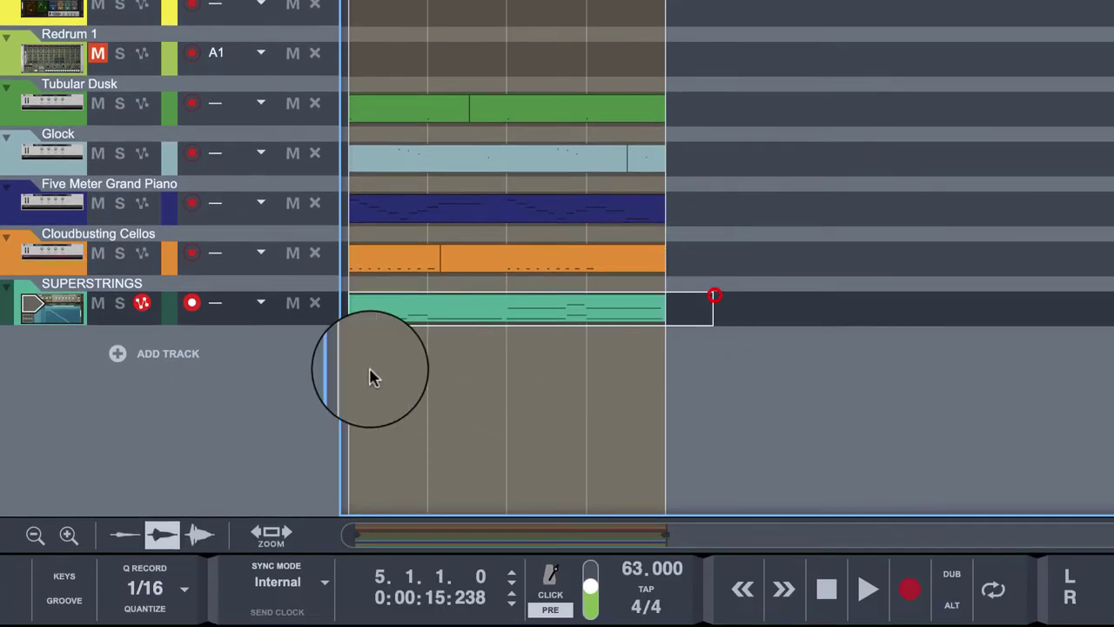
drag(369, 378, 248, 385)
key(Delete)
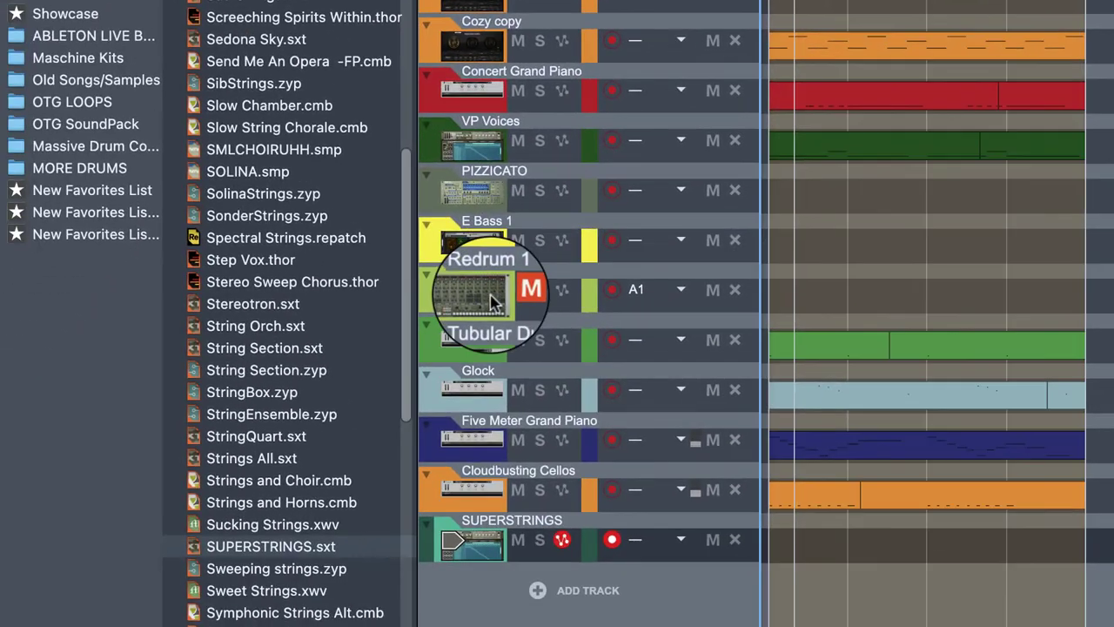
click(513, 296)
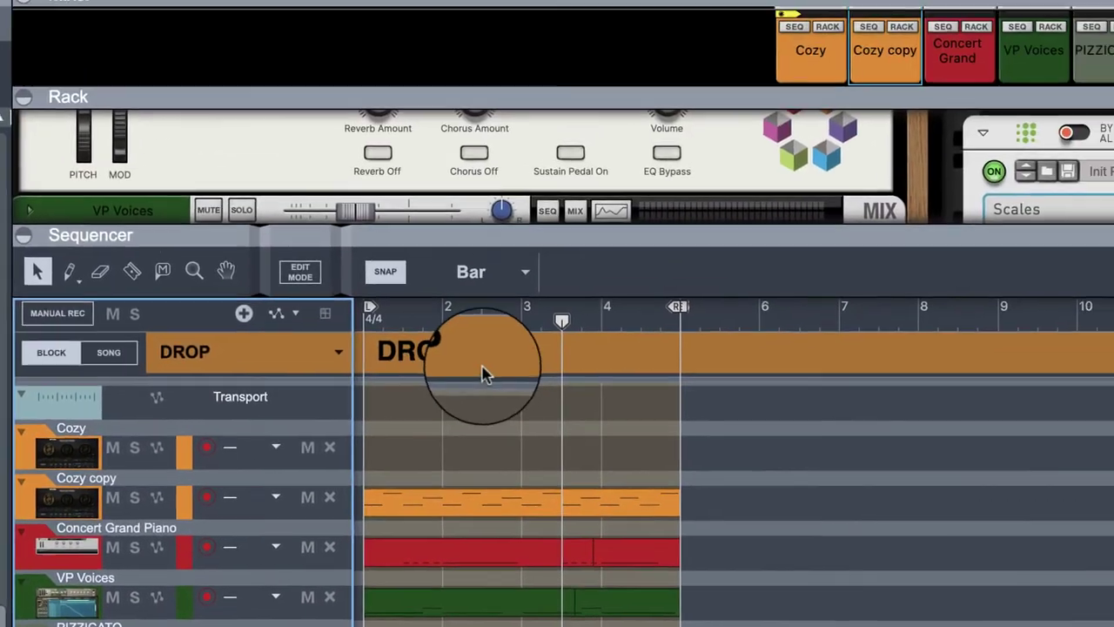
Rename the DROP block as "DROP FILTER".
click(460, 369)
click(415, 368)
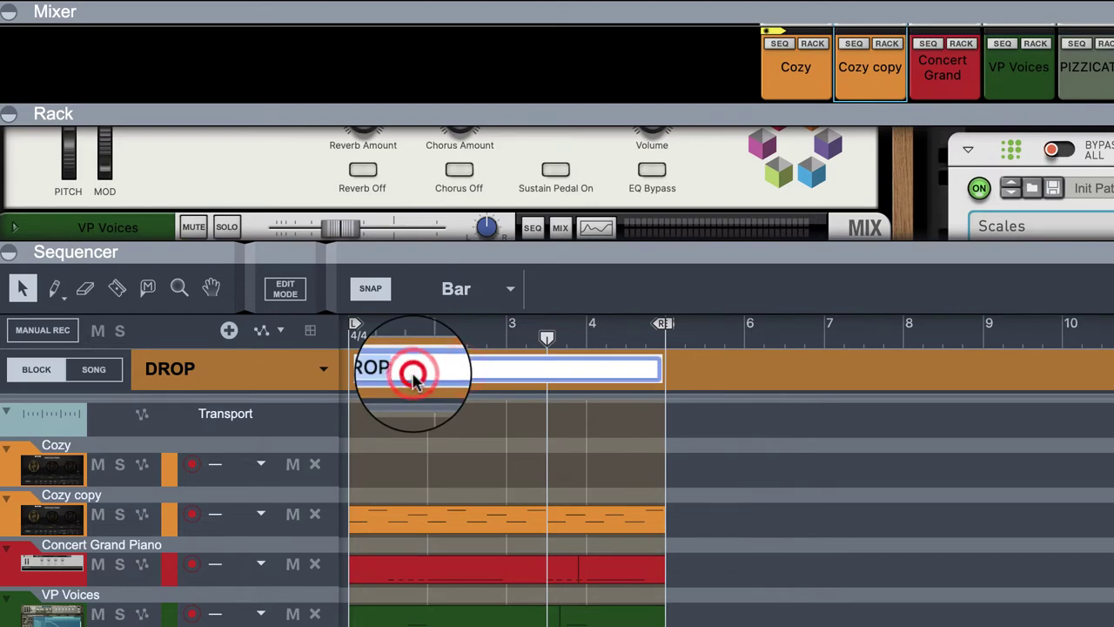
click(439, 360)
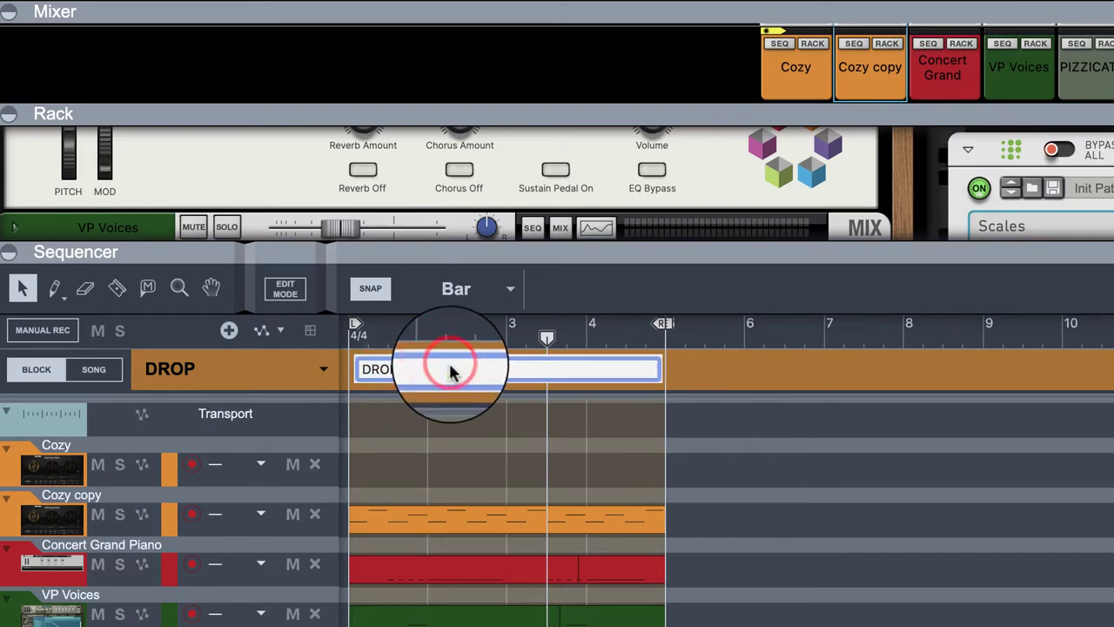
text(FLITE)
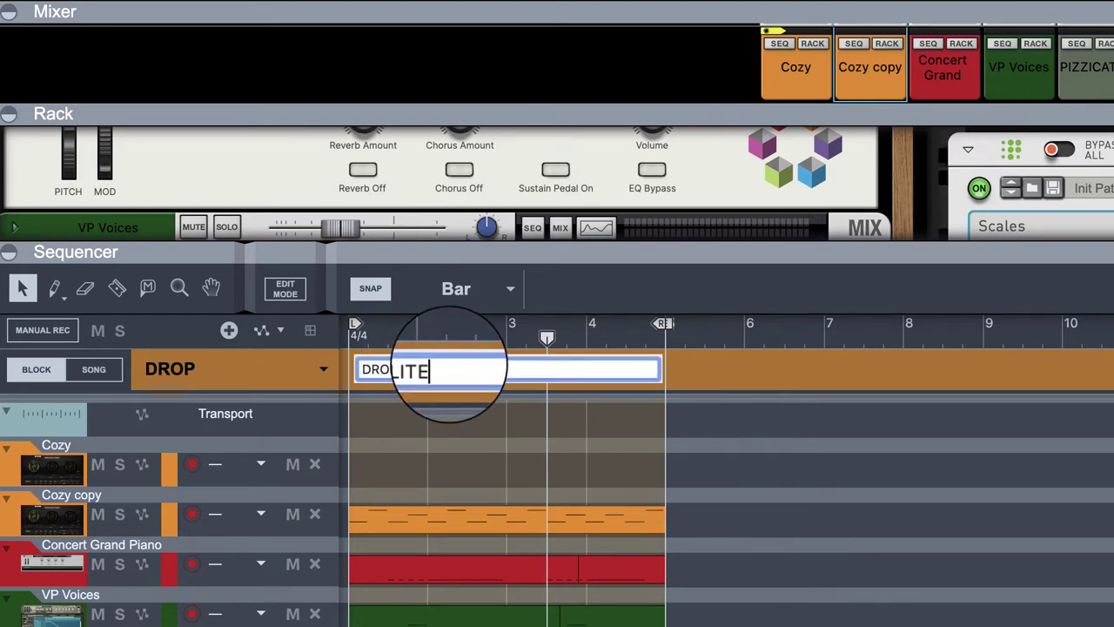
text(R)
key(Return)
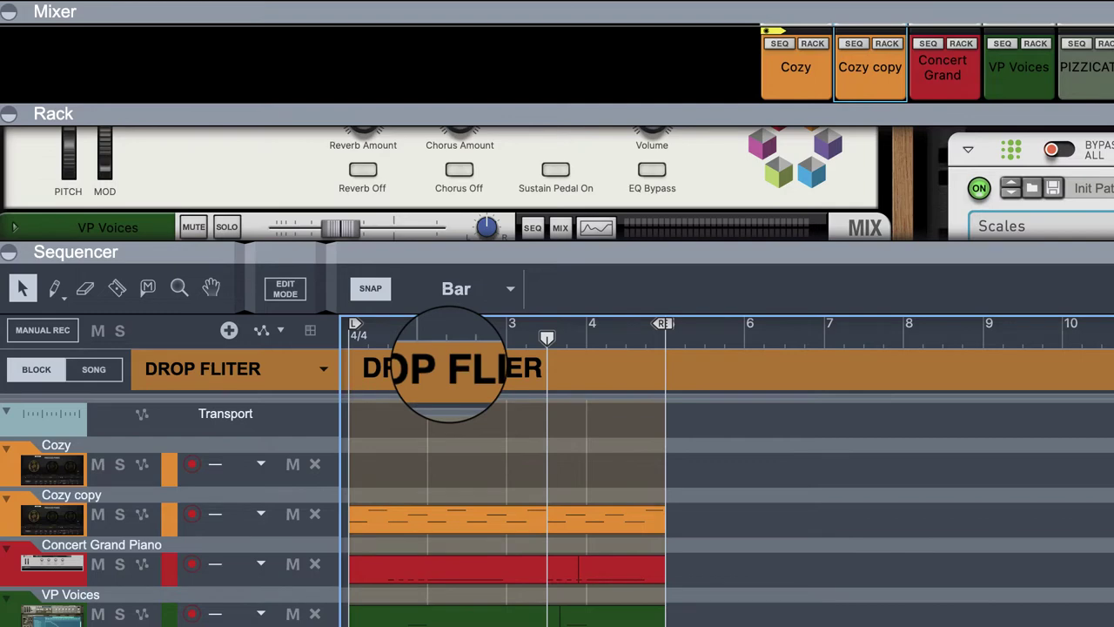
double_click(501, 369)
click(497, 369)
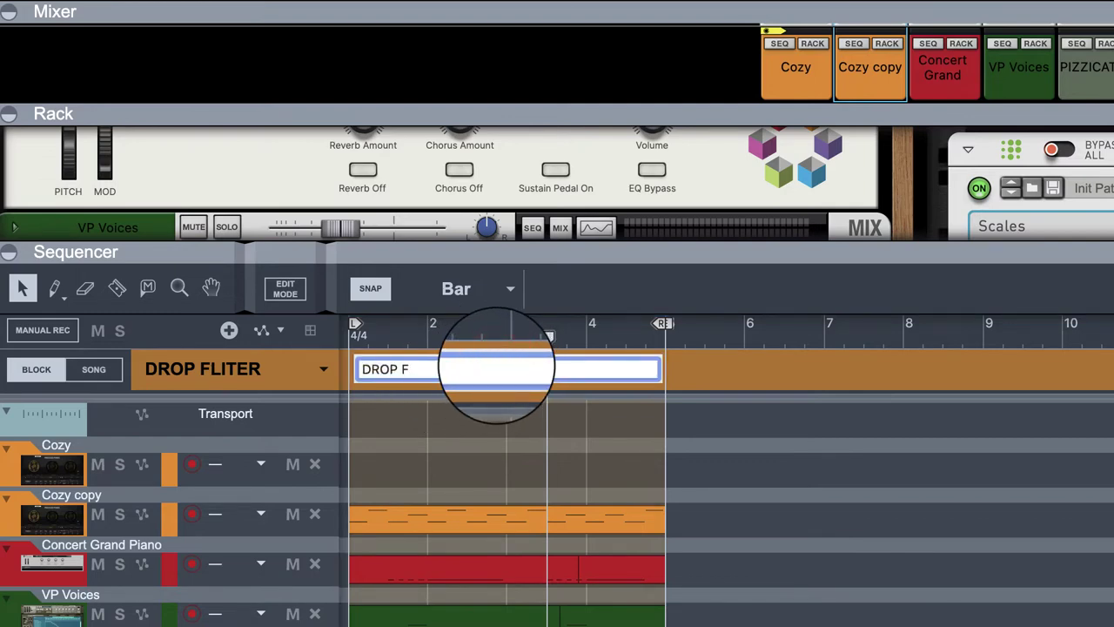
text(ILTER)
key(Return)
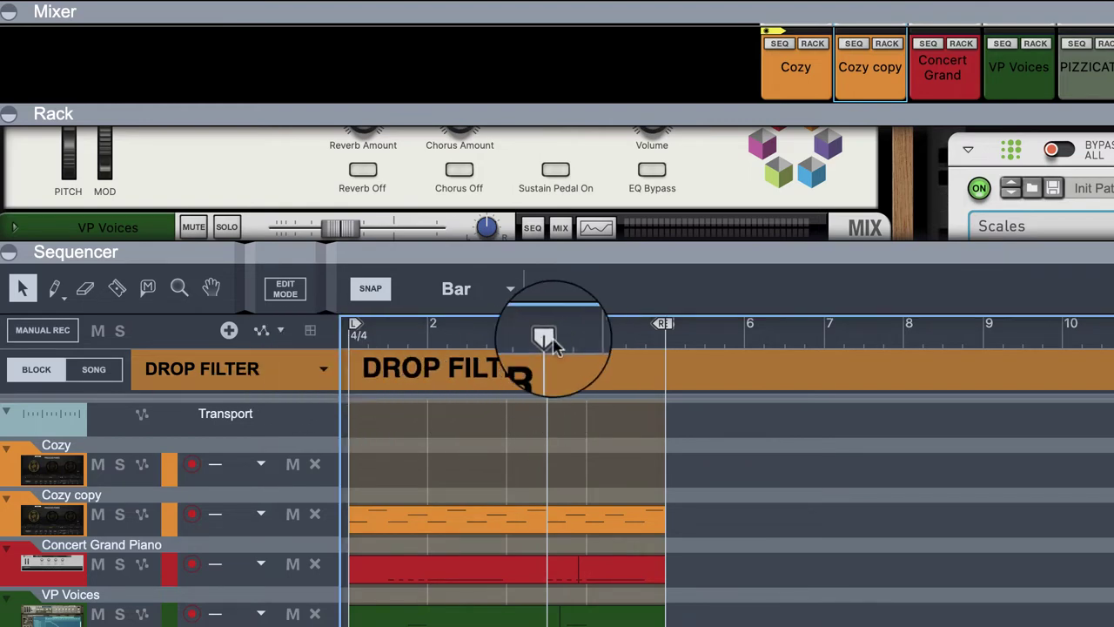
Return the playhead to bar 1 and copy all clips in the DROP FILTER block.
mouse_move(546, 337)
mouse_down()
mouse_move(484, 368)
mouse_move(245, 396)
mouse_up()
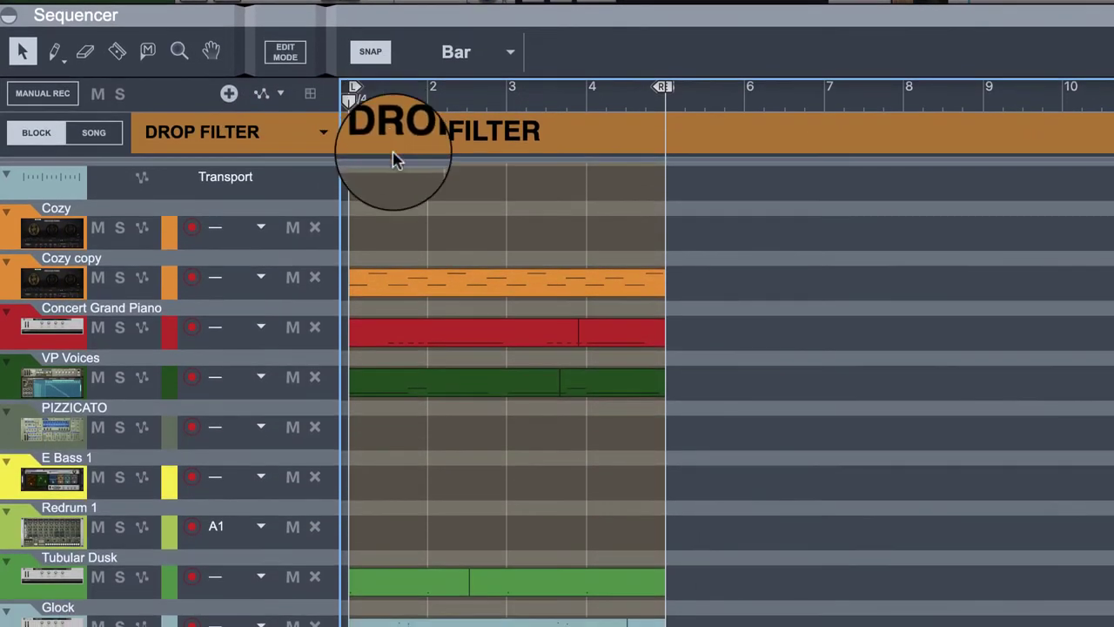
click(759, 443)
key(ctrl+a)
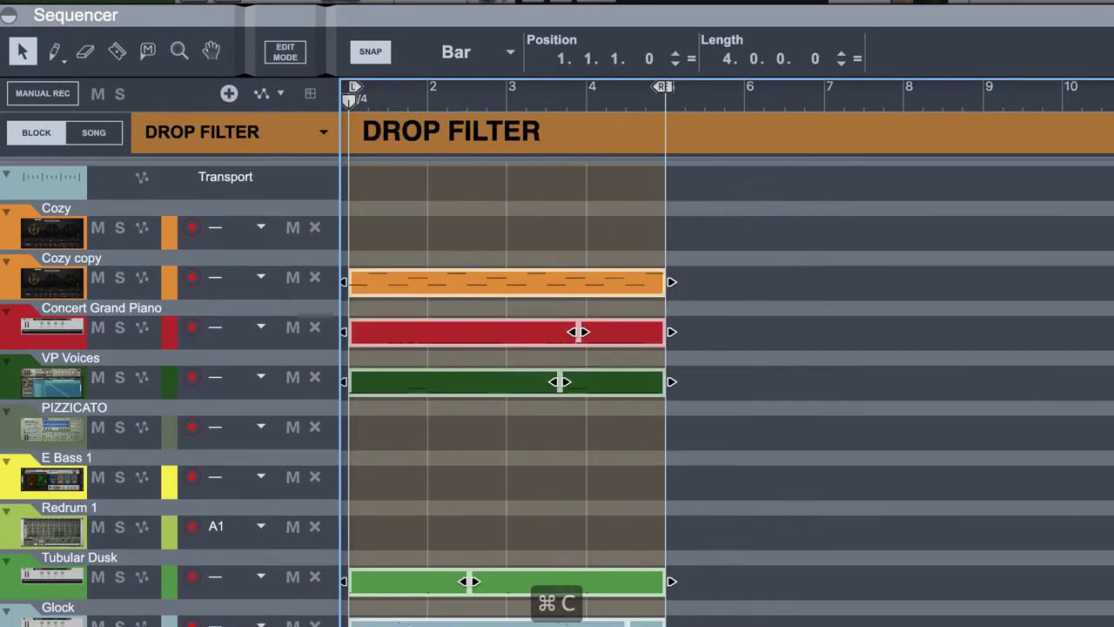
Switch to Block 6 and rename it as "DROP N/F".
click(308, 129)
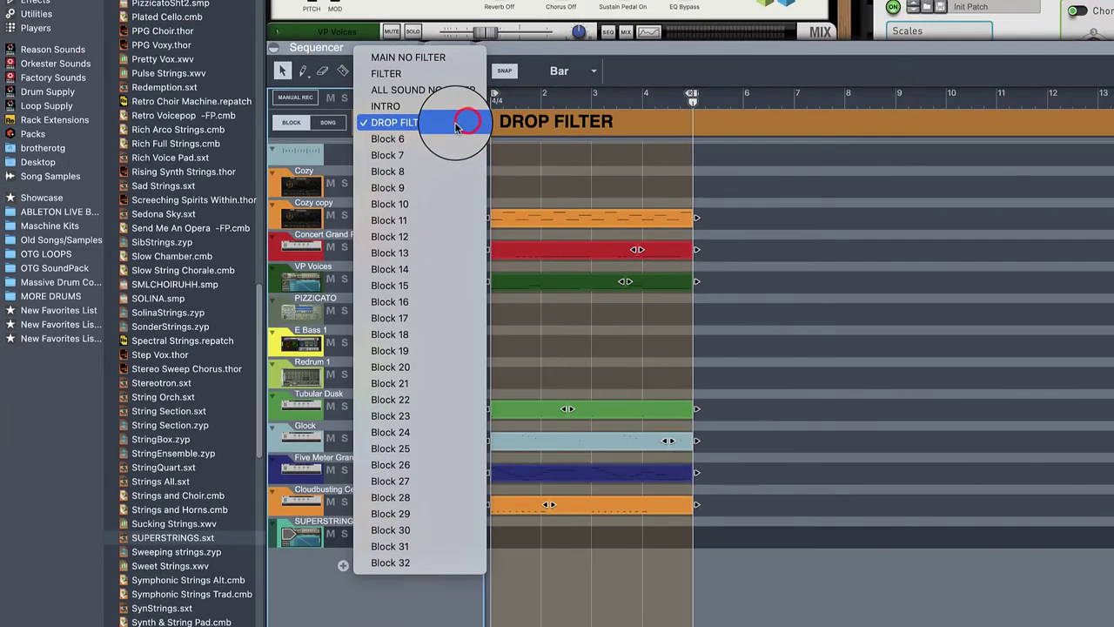
click(447, 138)
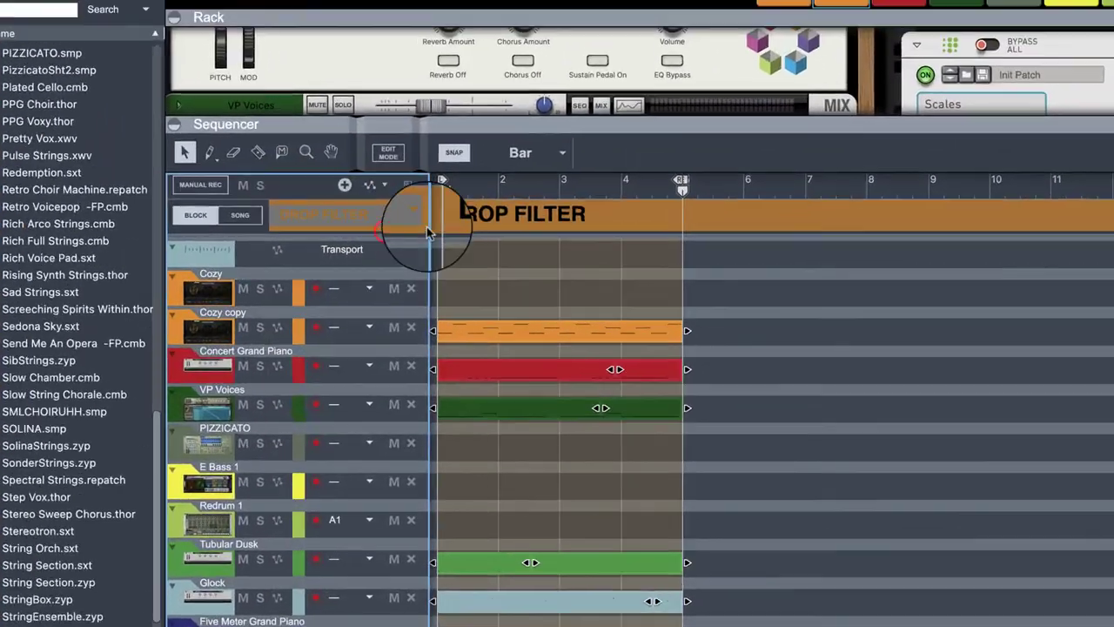
double_click(528, 122)
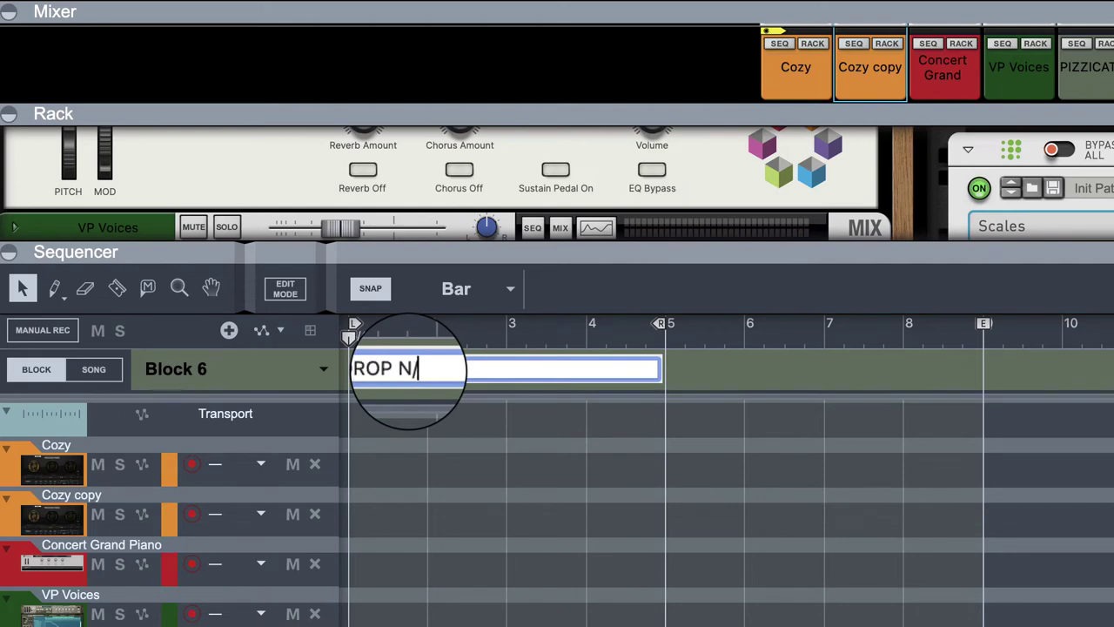
text(DROP N/F)
key(Return)
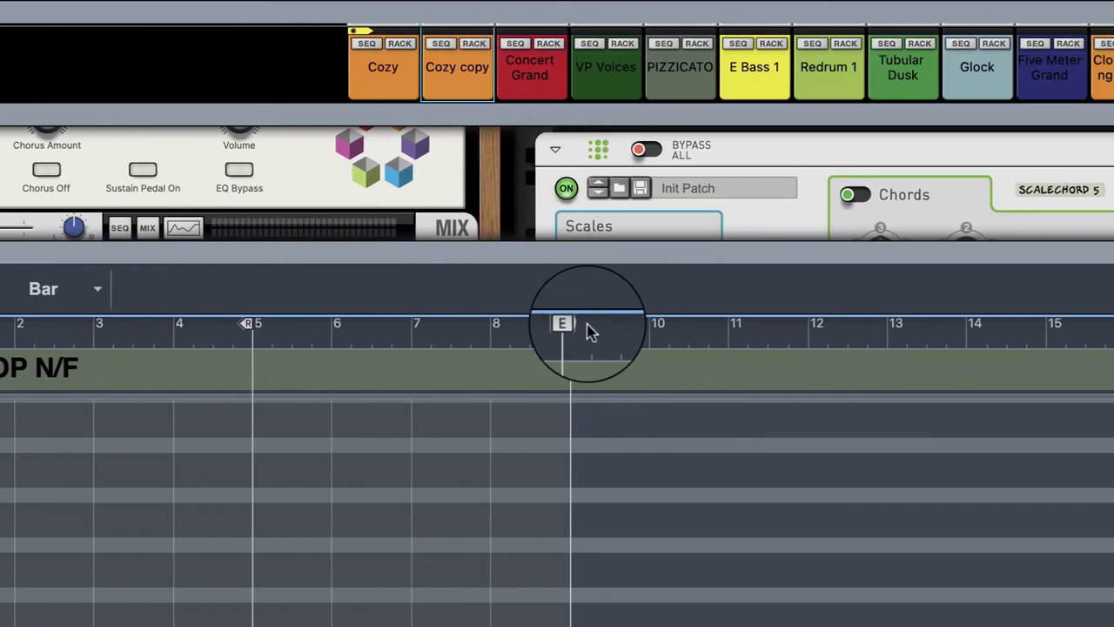
Shorten the DROP N/F block to end at bar 5 and paste the copied clips into it.
mouse_move(588, 331)
mouse_down()
mouse_move(260, 378)
mouse_move(126, 425)
mouse_up()
key(super+v)
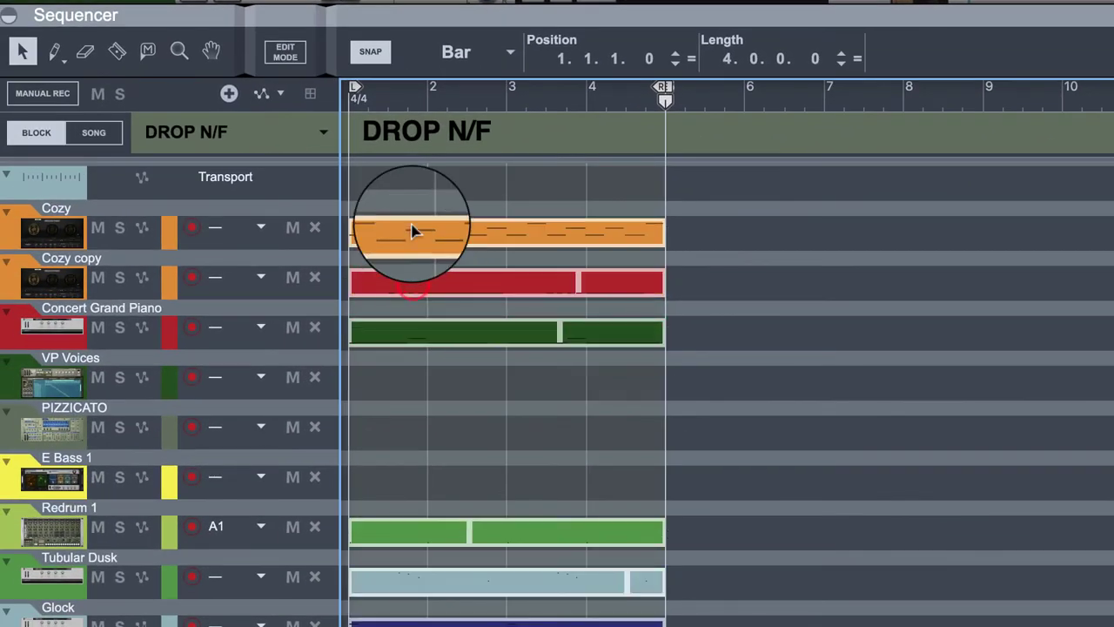
Move the Cozy copy clip to the Cozy track in the DROP N/F block and play the block from bar 1.
click(413, 482)
drag(413, 288, 402, 237)
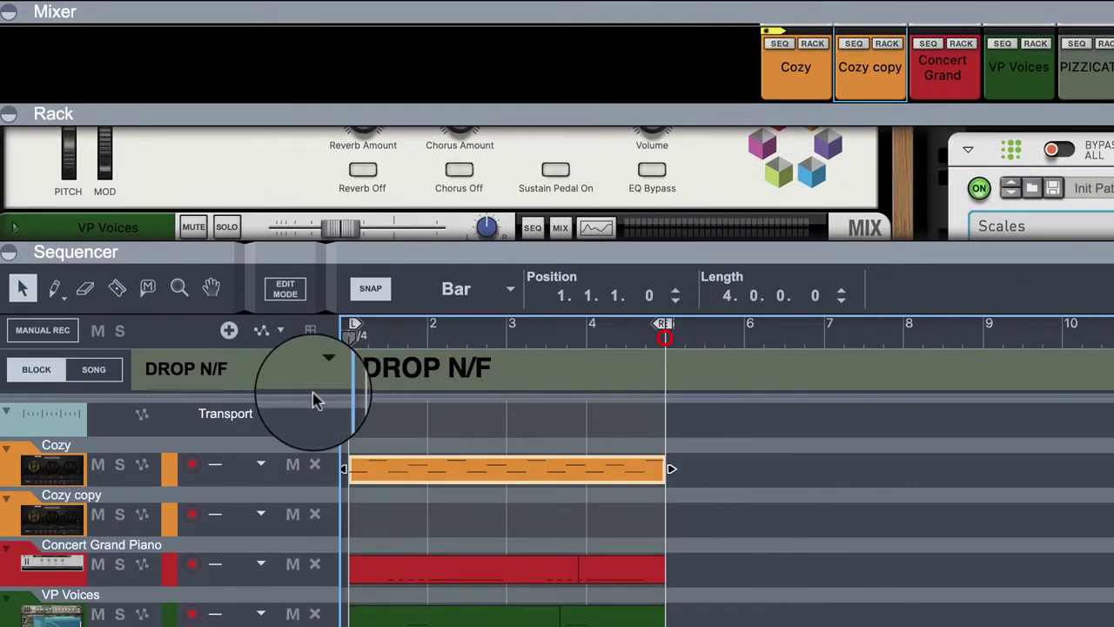
key(space)
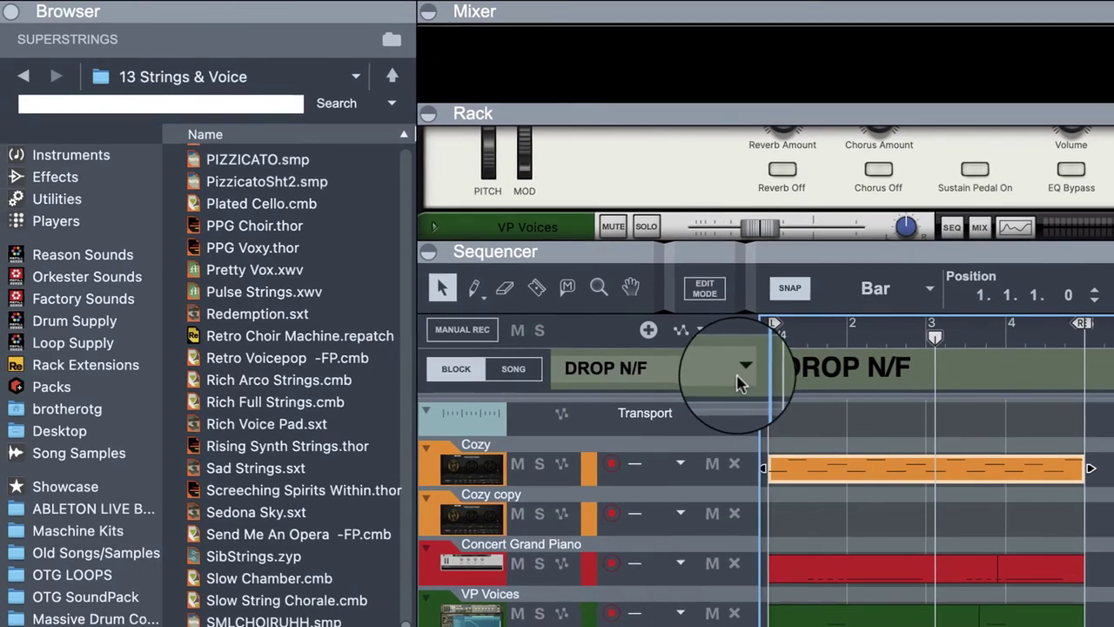
Shorten Block 7 to end at bar 5 and paste the copied clips into it.
click(600, 373)
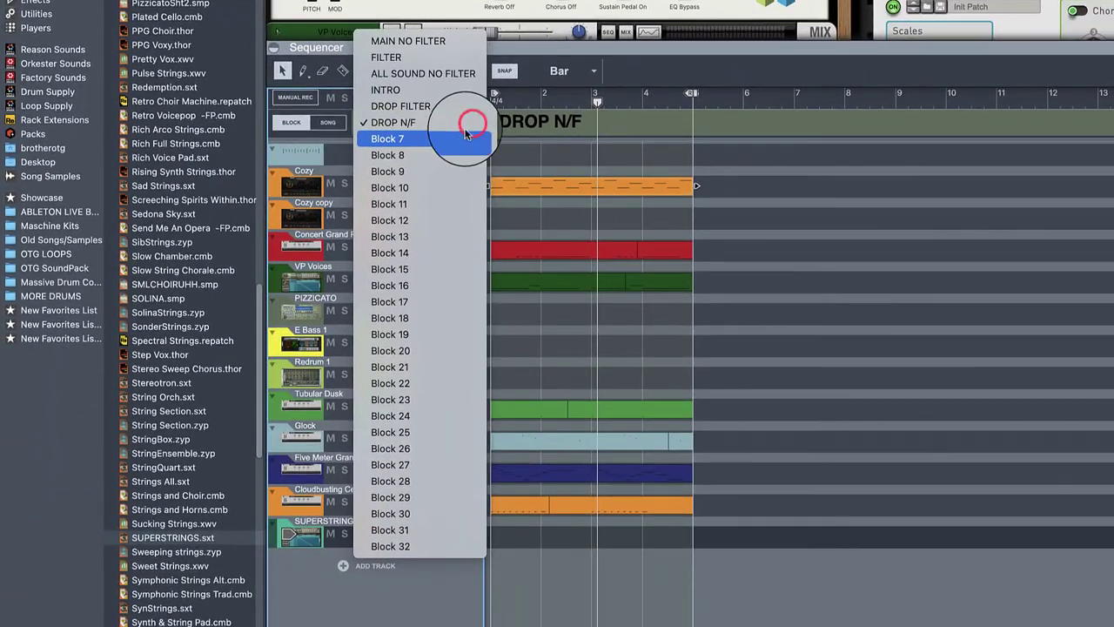
click(460, 141)
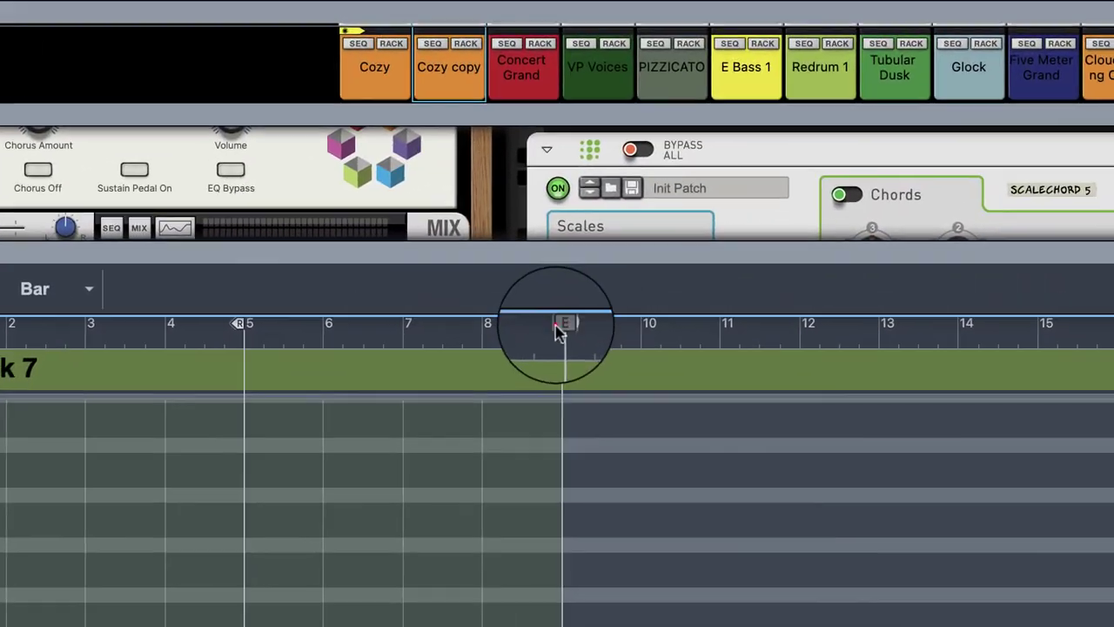
drag(562, 326, 248, 374)
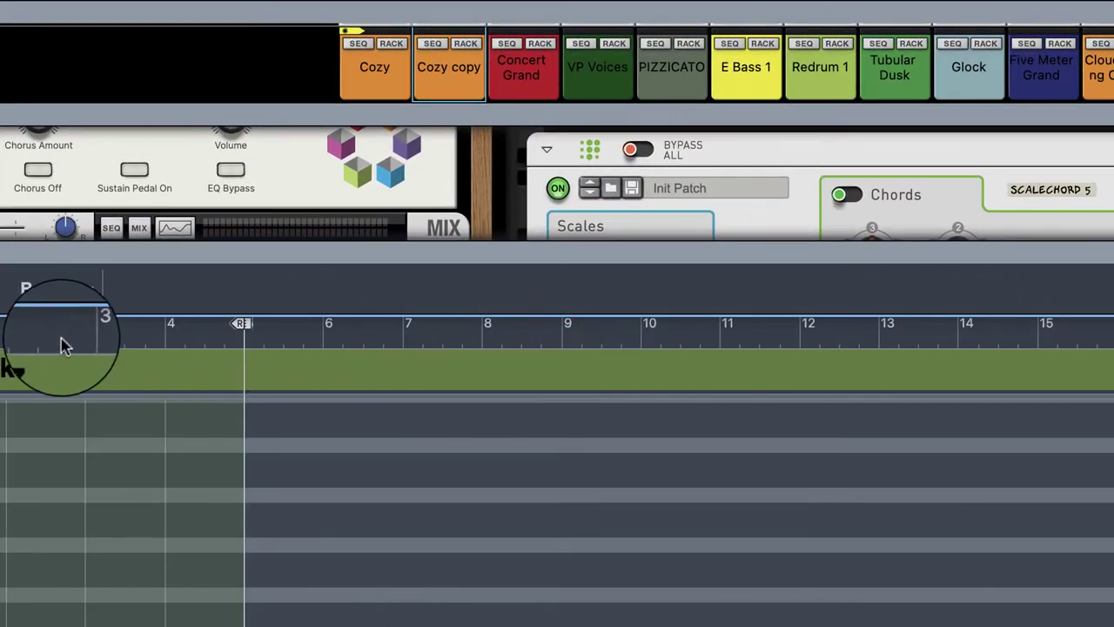
key(super+v)
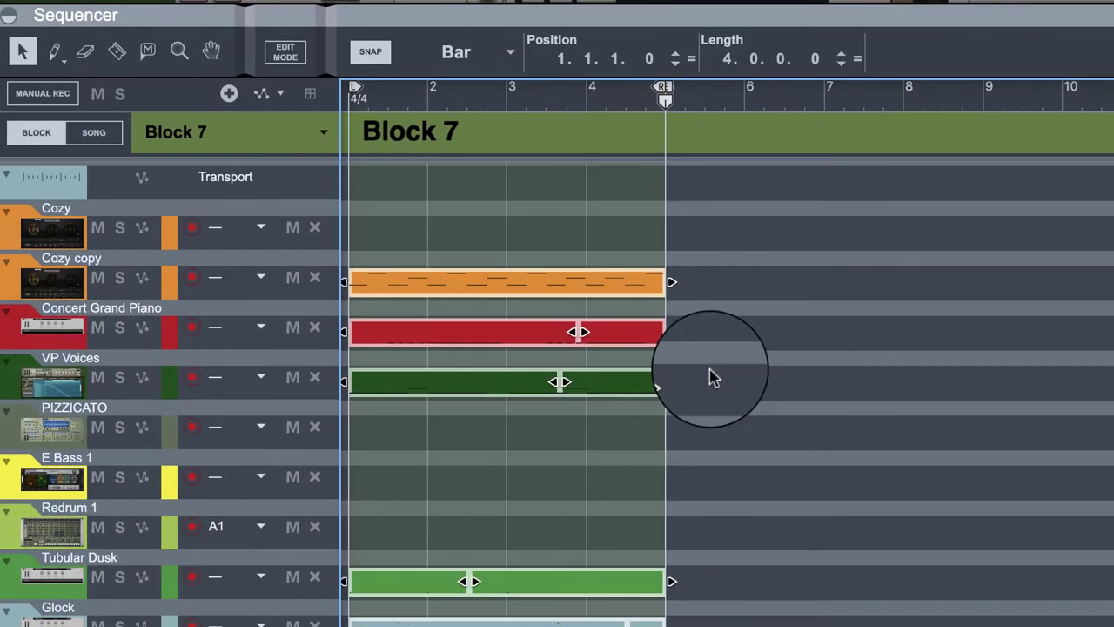
Delete the VP Voices clip from Block 7.
click(382, 556)
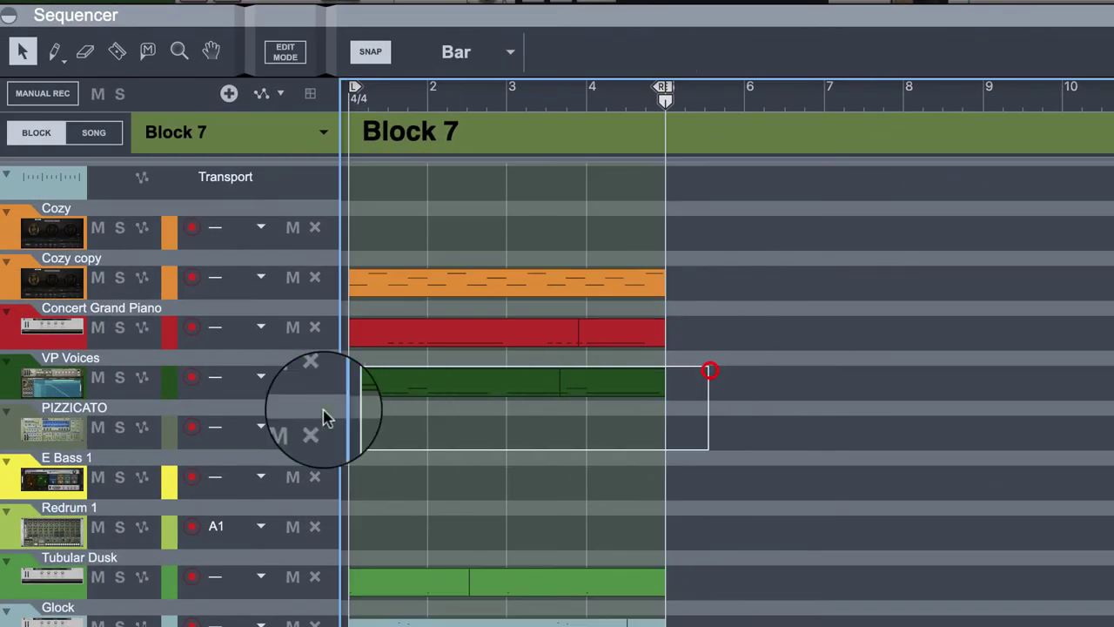
key(Delete)
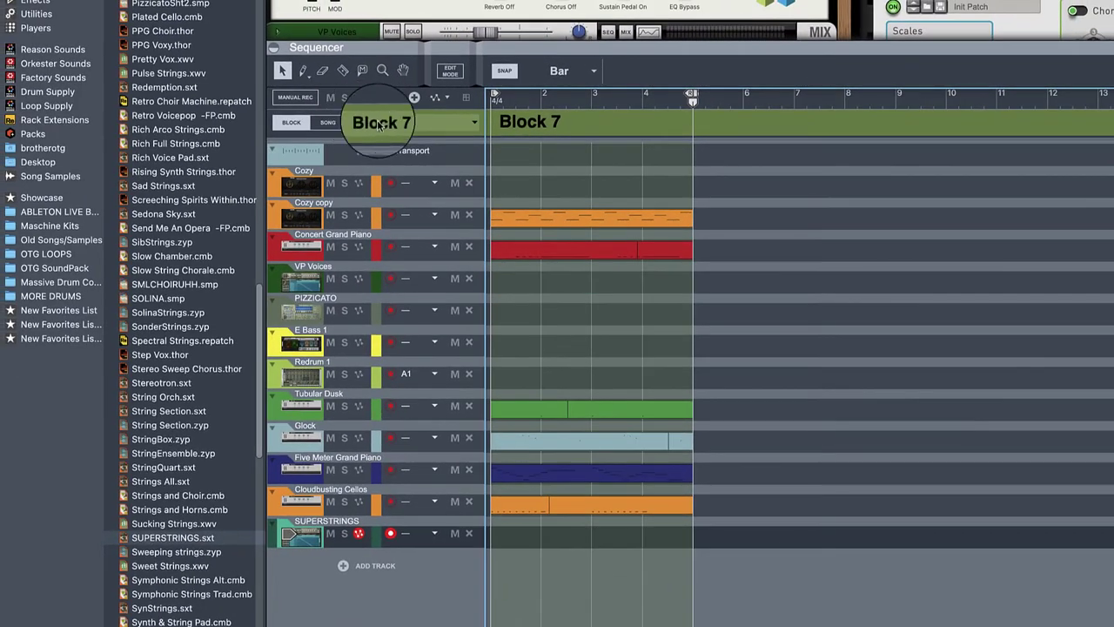
Switch to the FILTER block and copy its E Bass 1 clip.
click(380, 124)
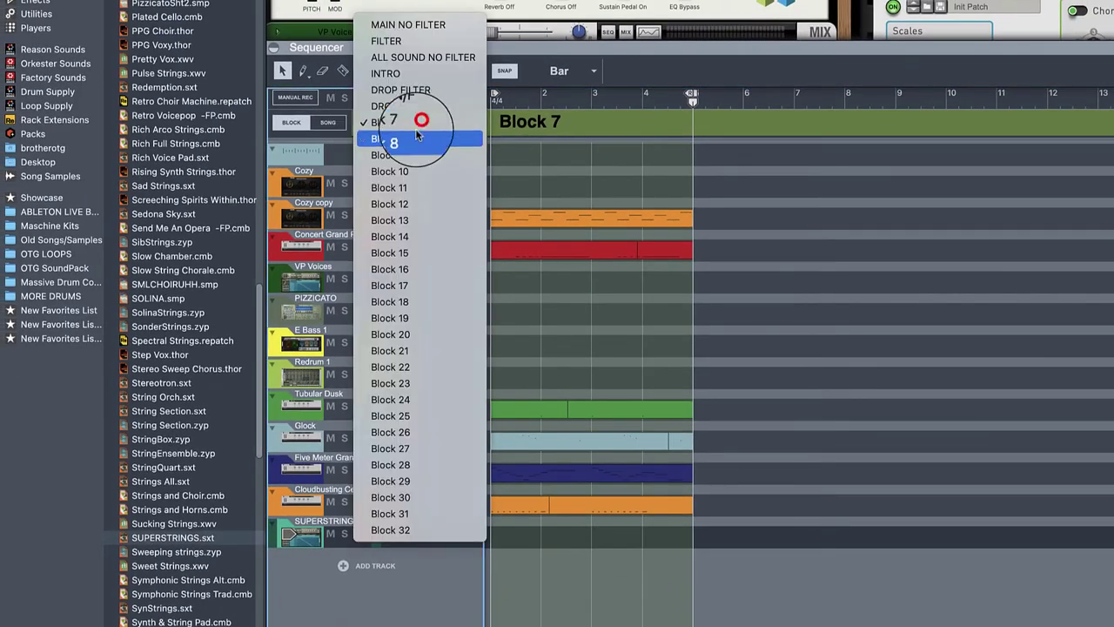
click(403, 42)
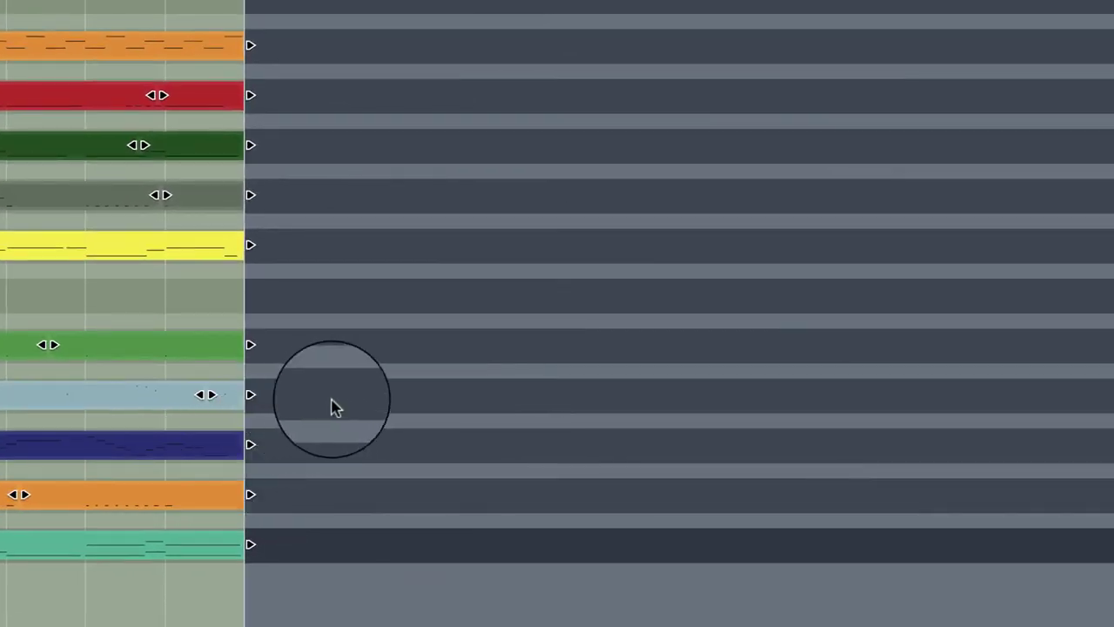
click(351, 396)
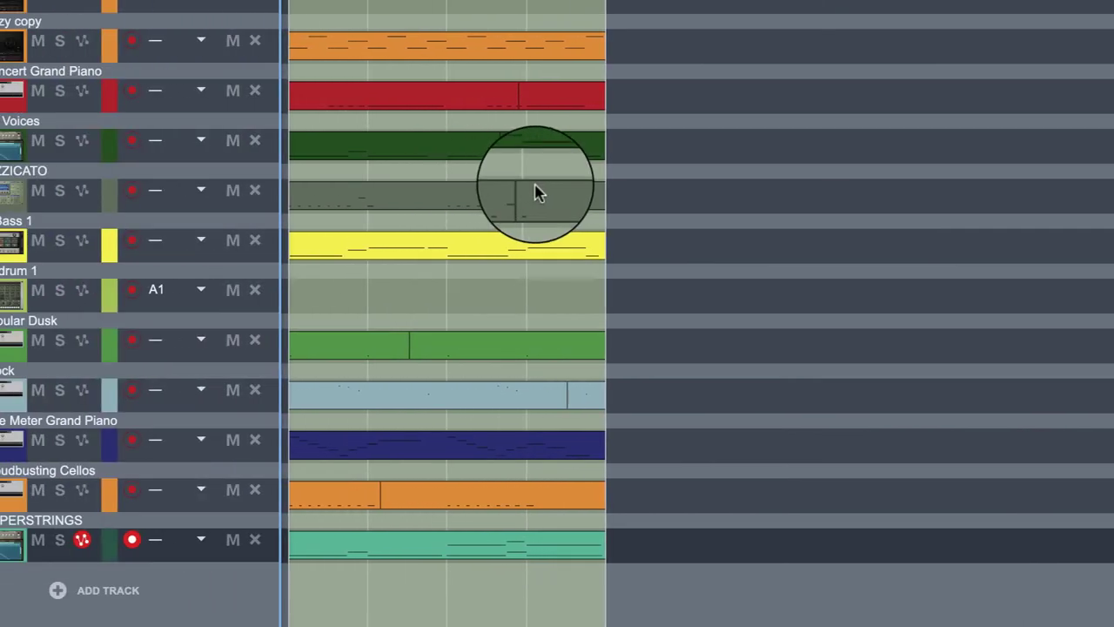
click(676, 241)
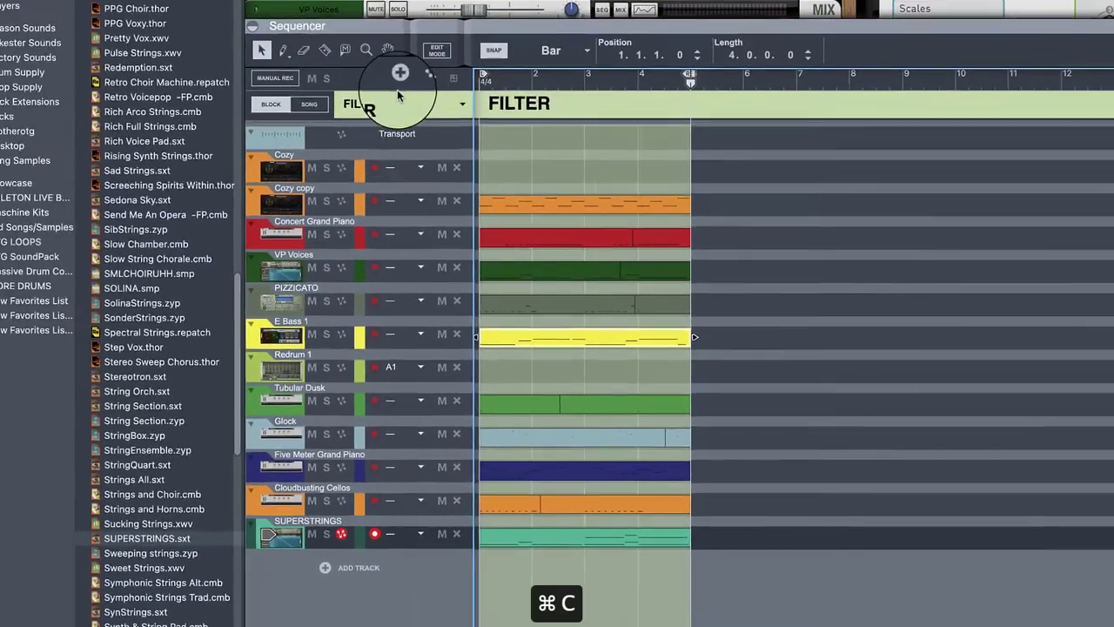
Paste the copied E Bass 1 clip into Block 7 and play the block from bar 1.
click(476, 122)
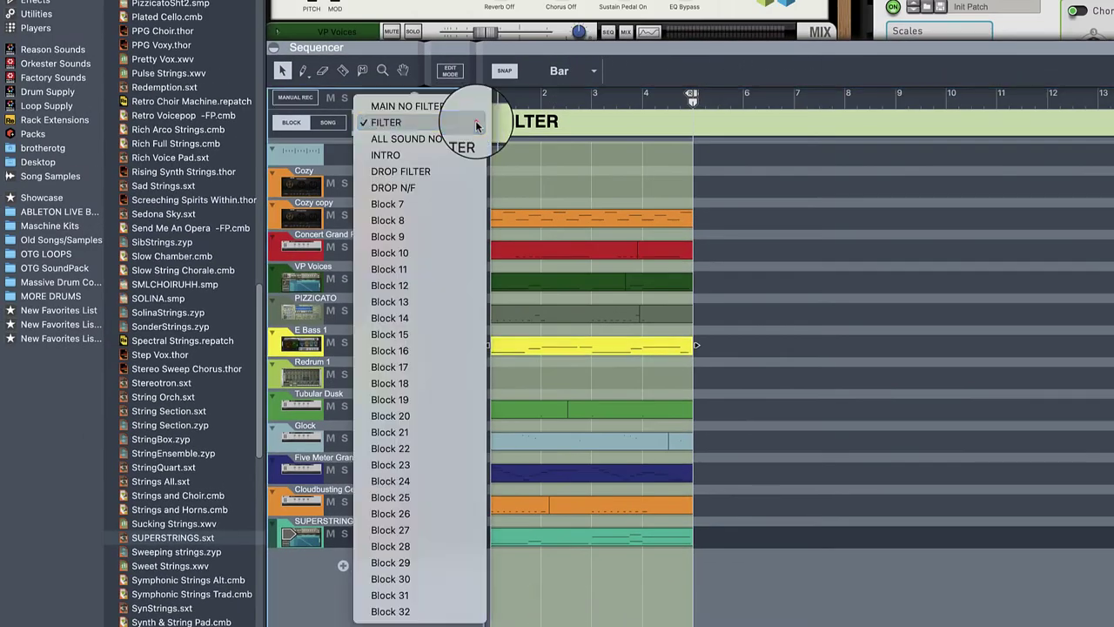
click(433, 204)
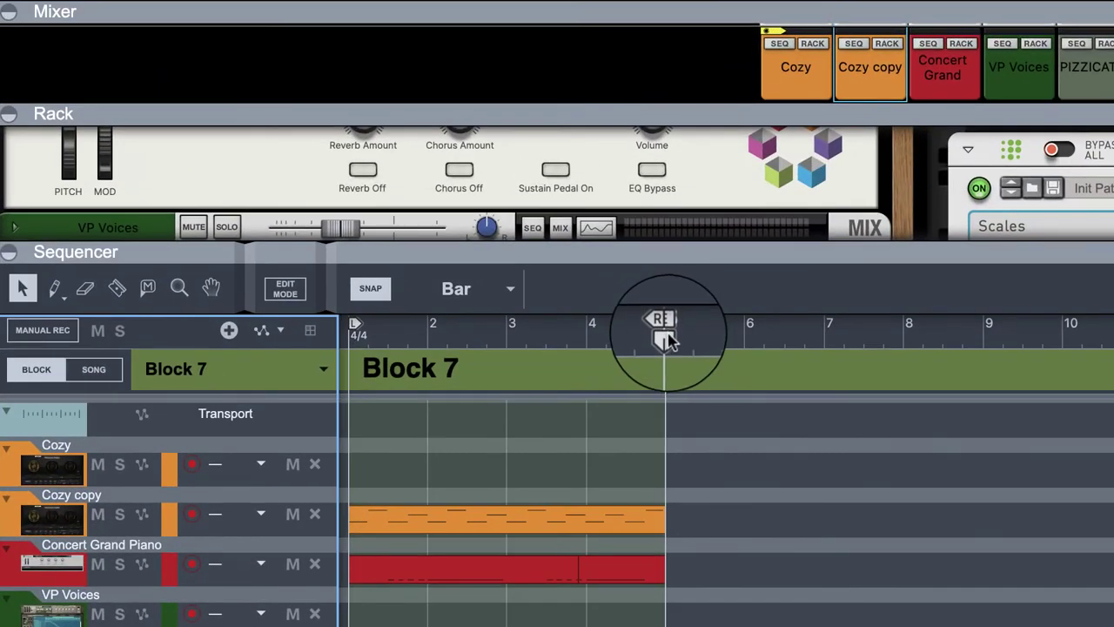
click(693, 95)
key(super+v)
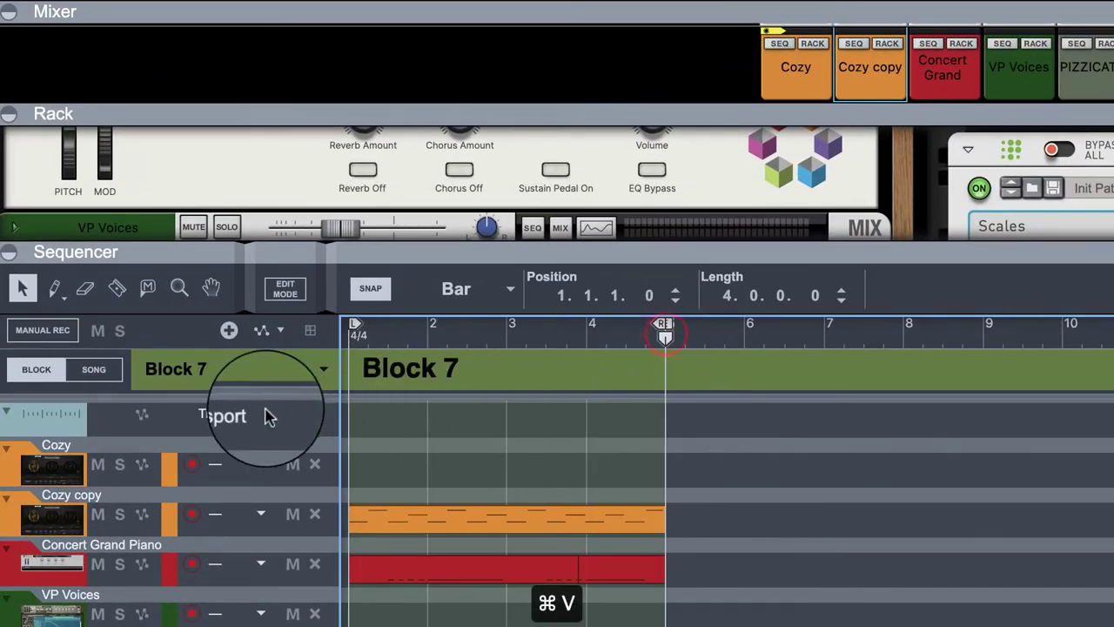
click(409, 576)
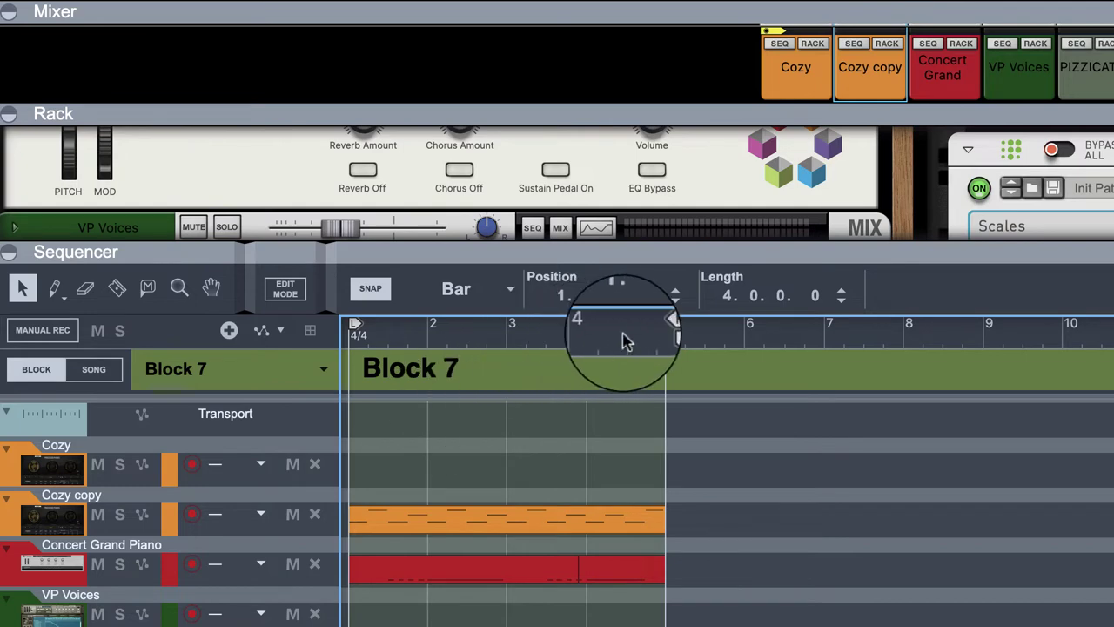
drag(665, 329, 174, 393)
key(space)
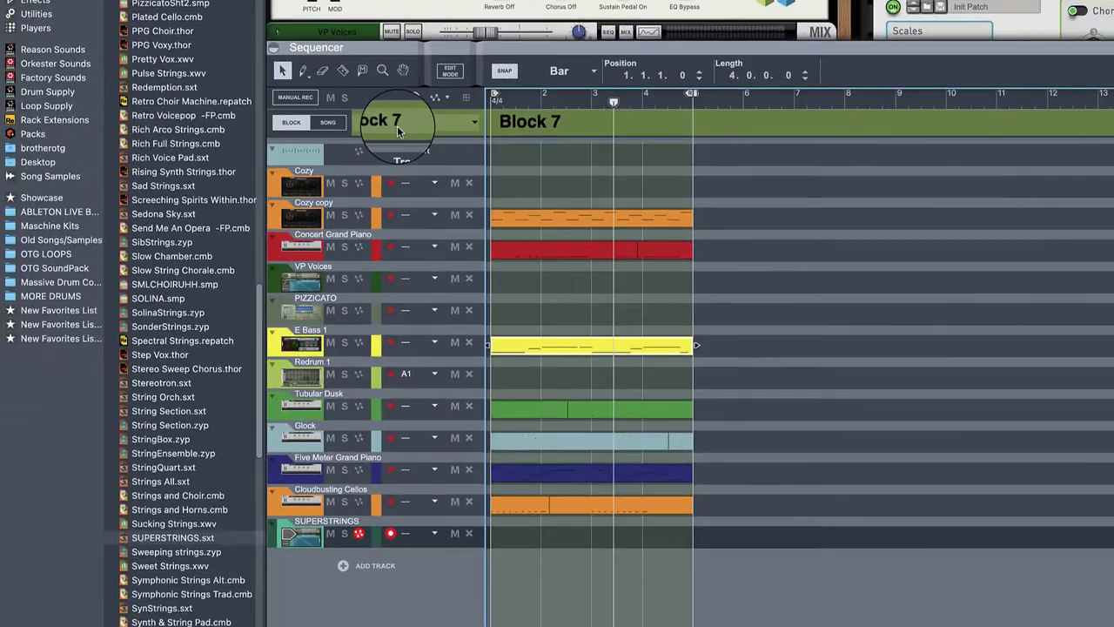
Rename Block 7 as VERSE.
click(205, 373)
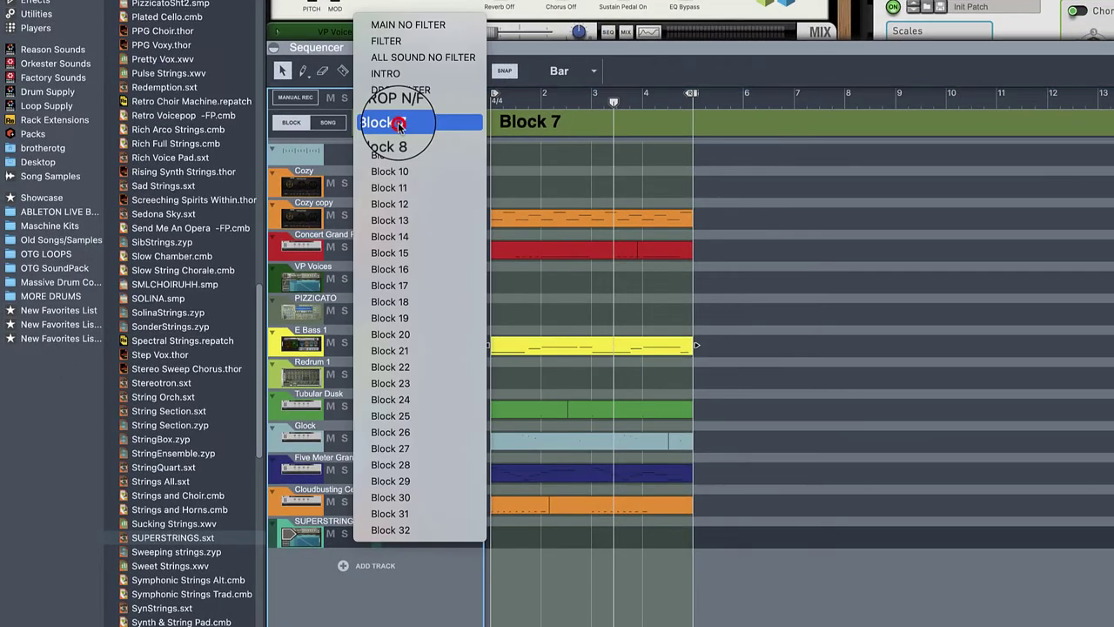
click(399, 124)
click(399, 124)
click(452, 125)
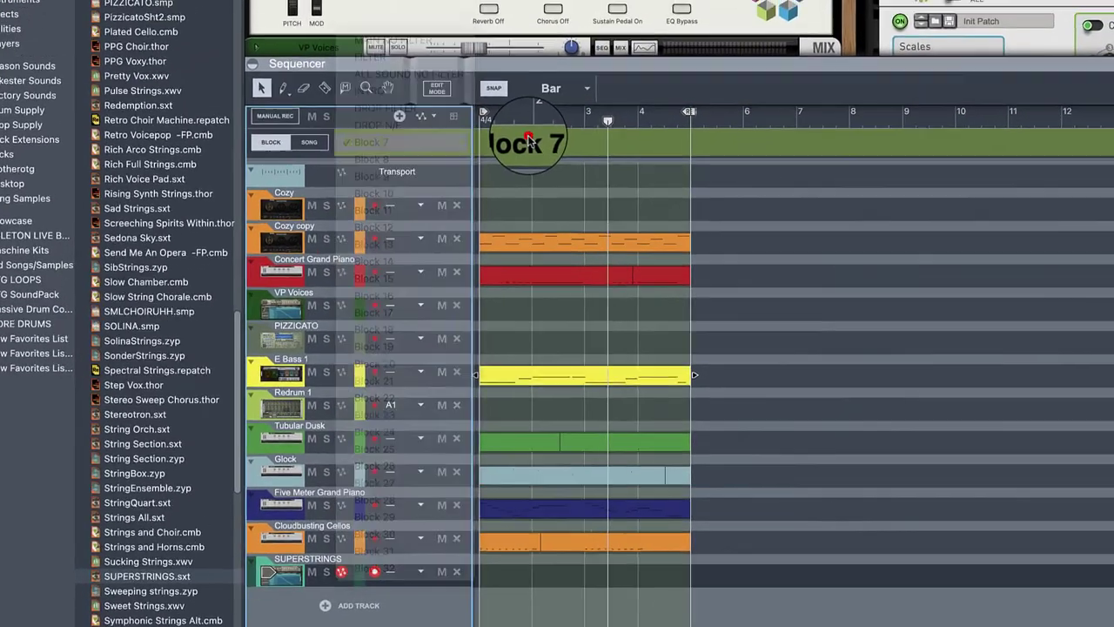
double_click(537, 122)
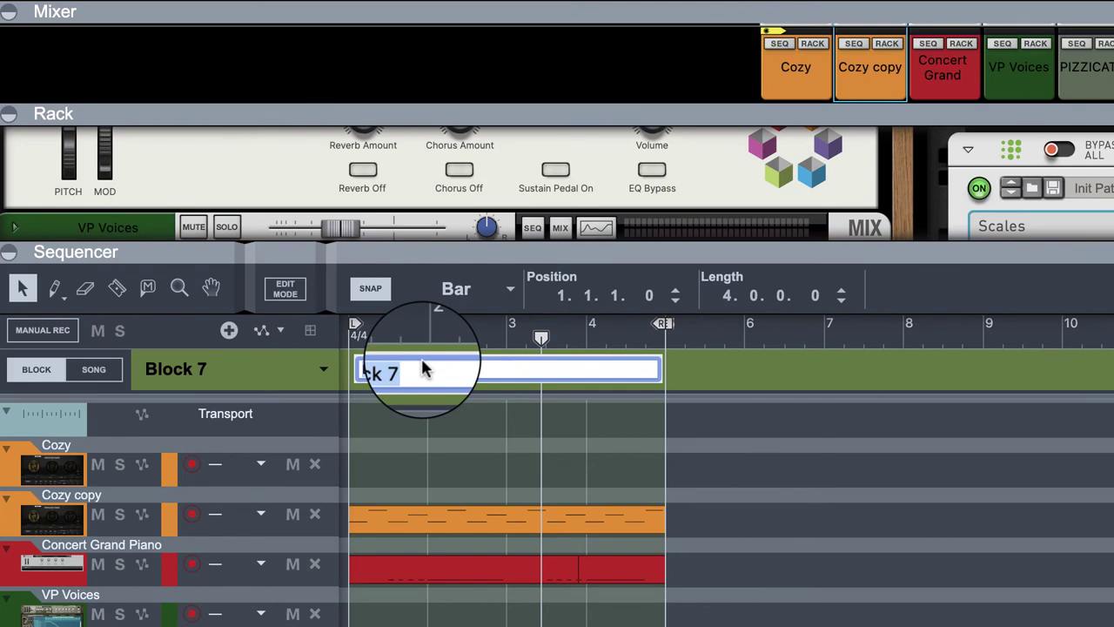
text(VERSE)
key(Return)
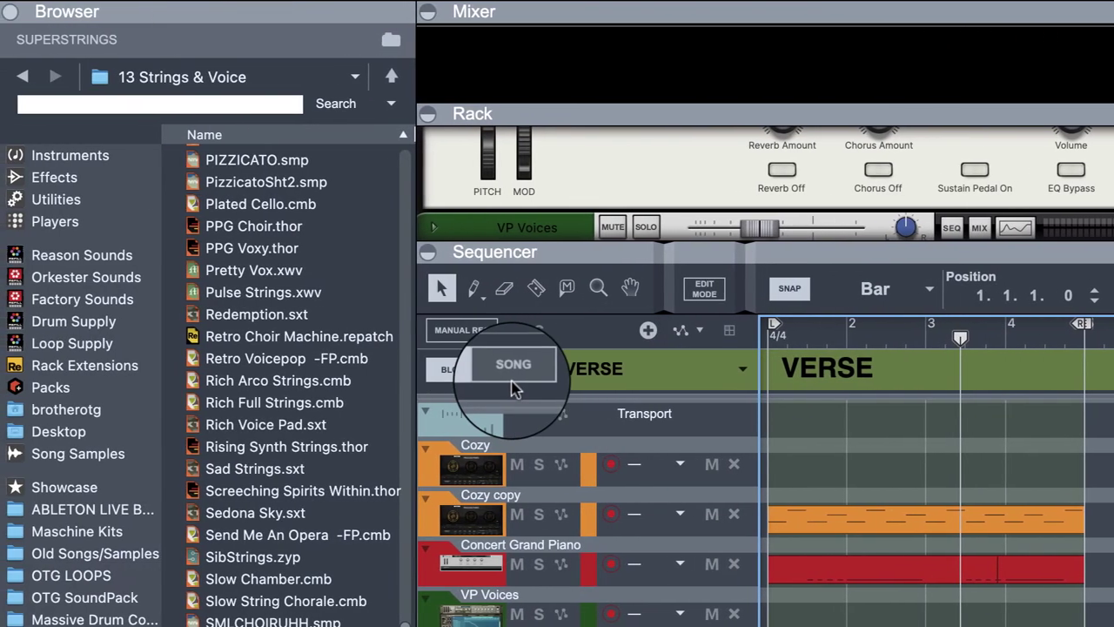
Switch to the song arrangement and delete the Cozy clip from its first four bars.
click(117, 369)
click(930, 408)
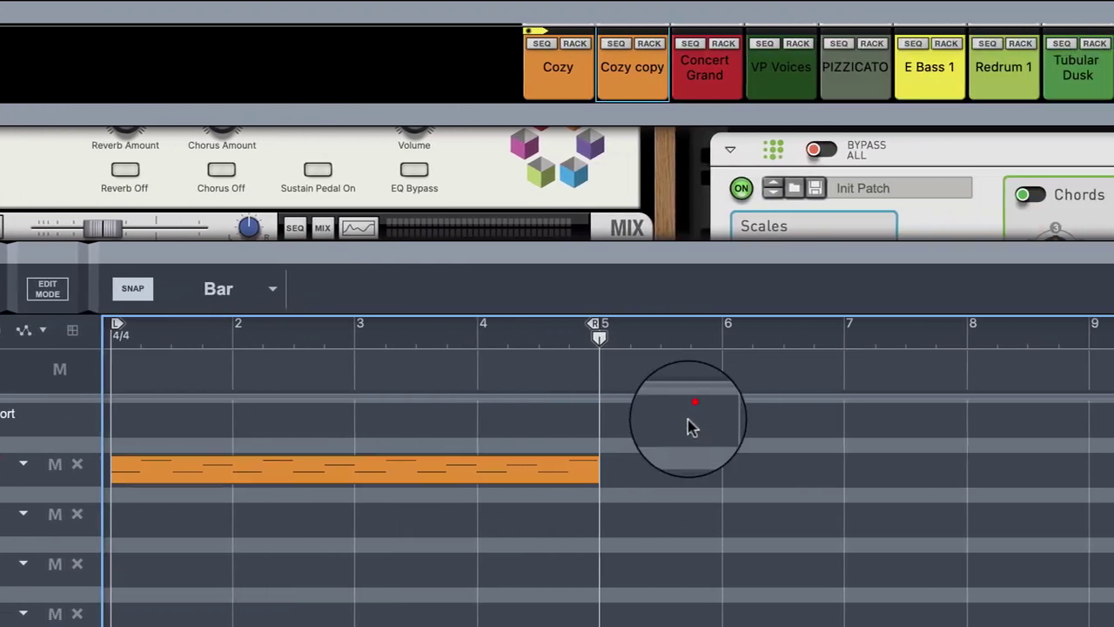
key(Delete)
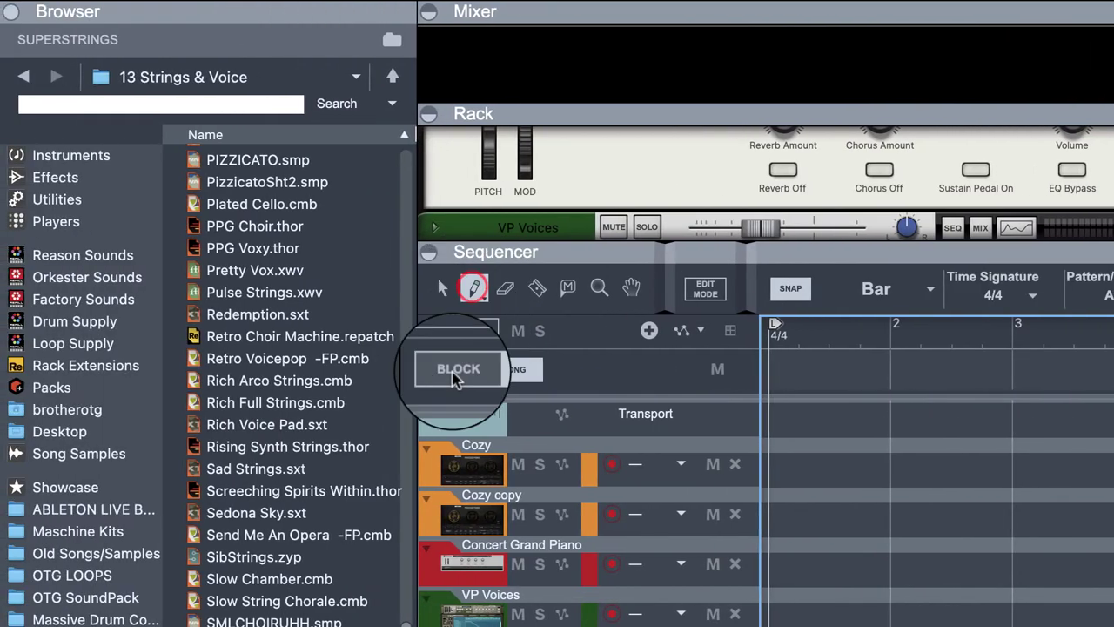
Try drawing a MAIN NO FILTER block from bar 1 to bar 5, and undo it together with the clip deletion.
click(505, 358)
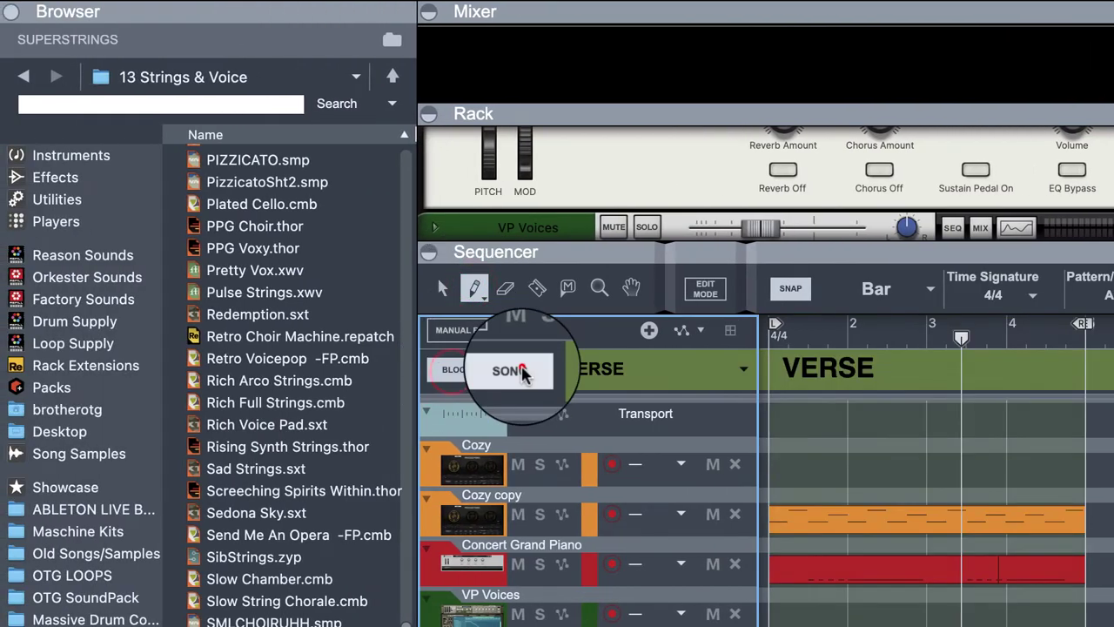
click(504, 359)
click(773, 373)
drag(357, 370, 788, 384)
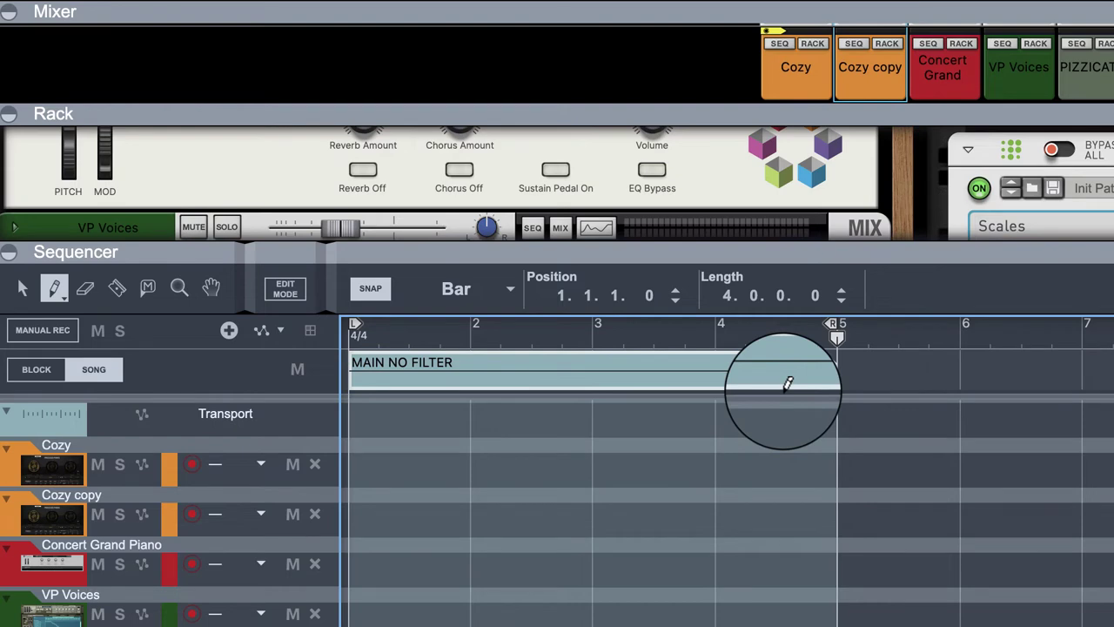
click(787, 383)
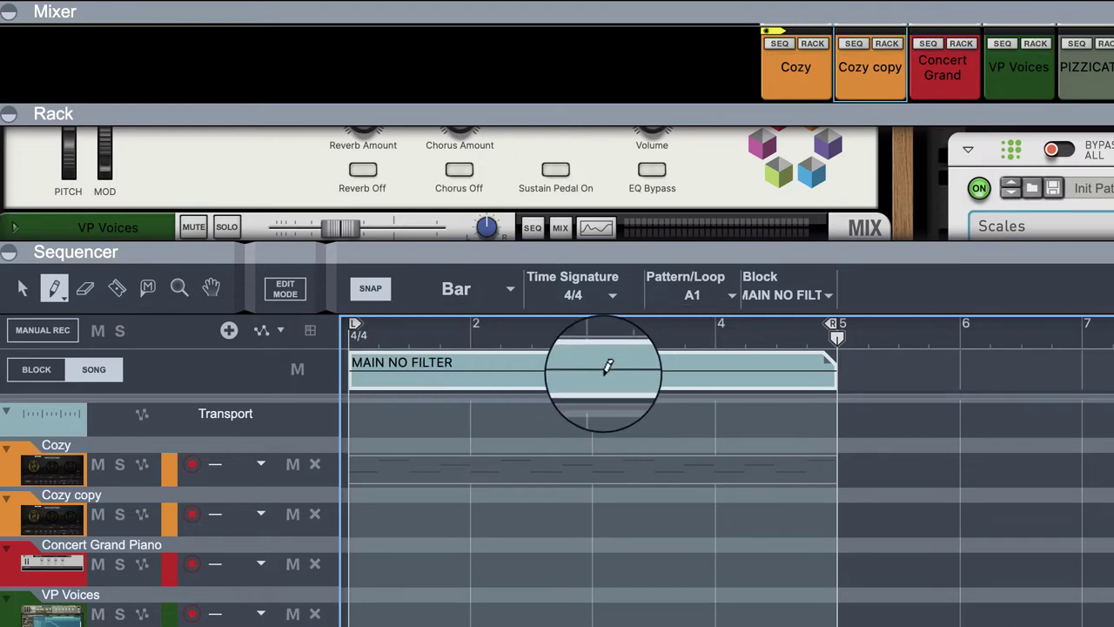
key(super+z)
key(super+z)
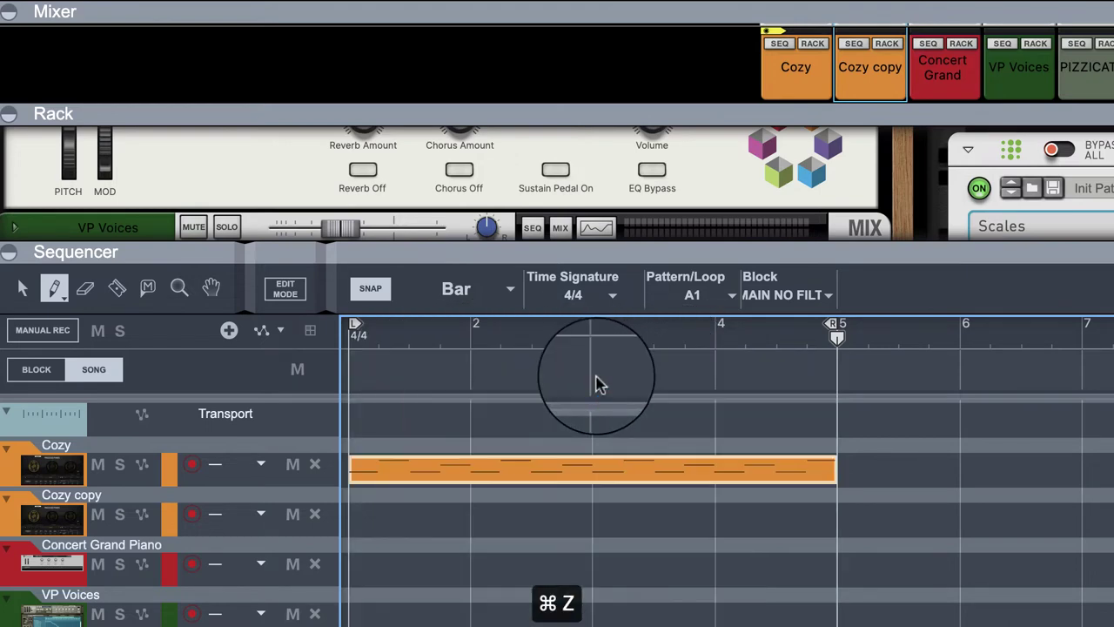
Delete the restored Cozy clip from the song arrangement again.
click(526, 430)
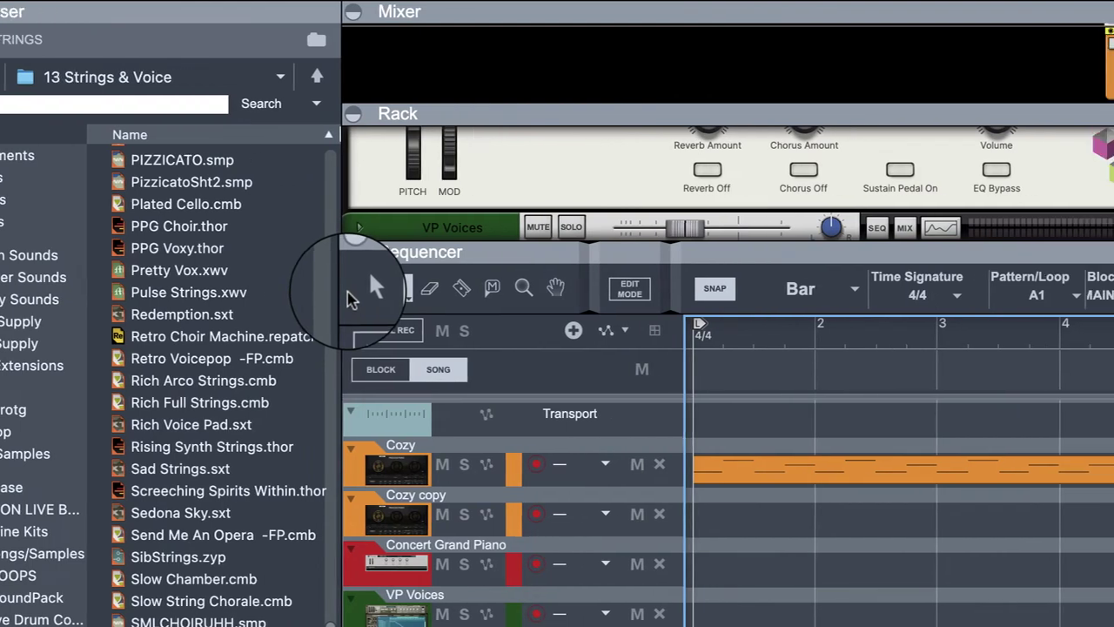
click(54, 294)
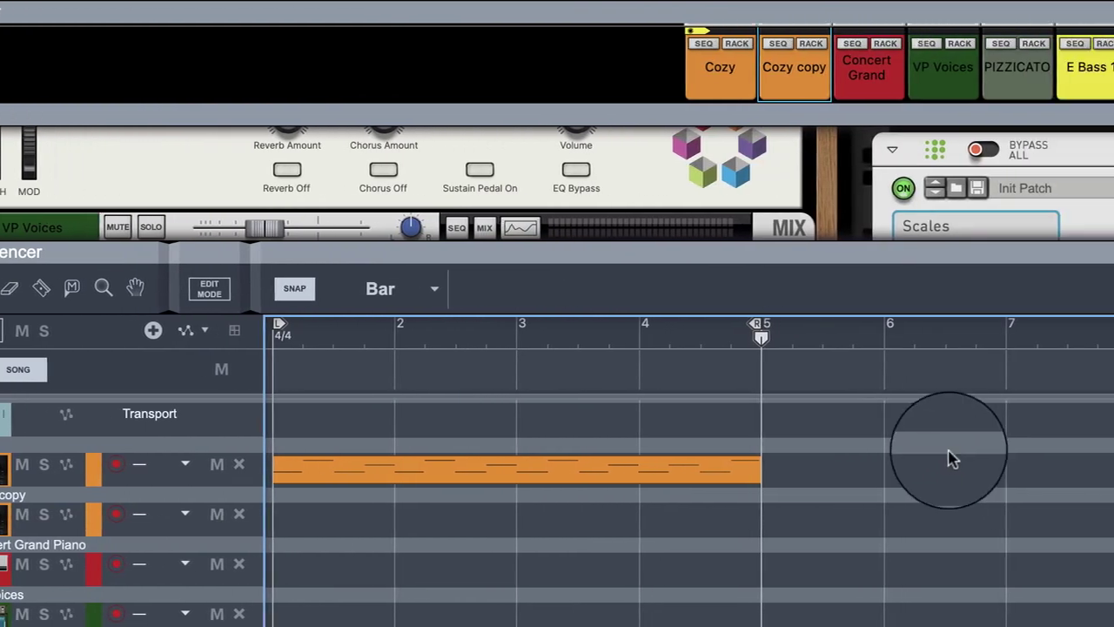
click(1000, 430)
key(Delete)
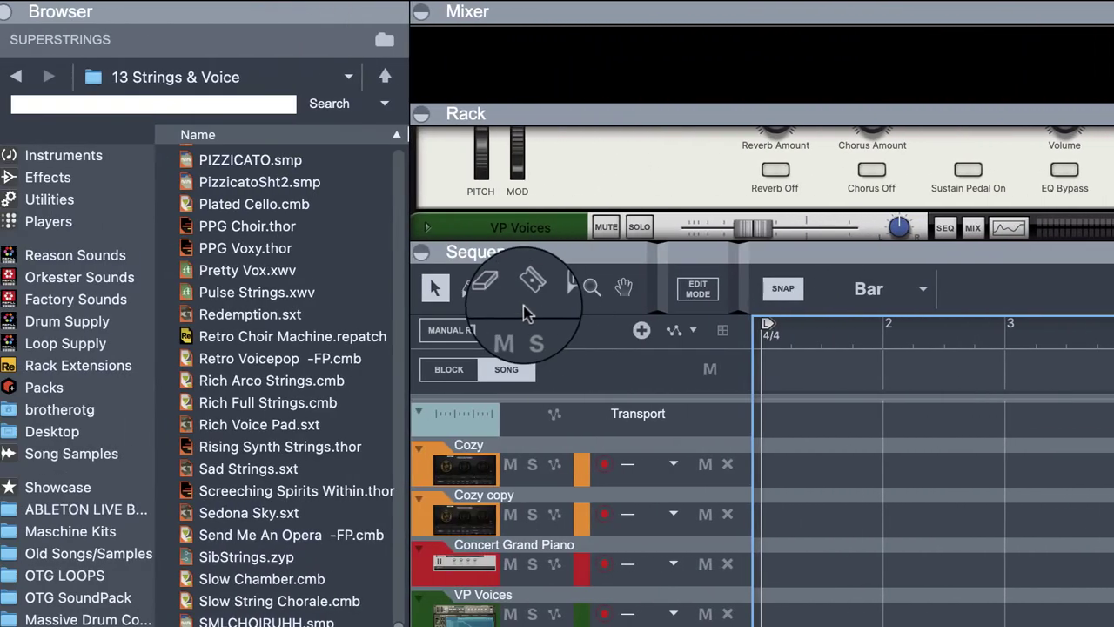
Draw a four-bar MAIN NO FILTER block from bar 1 to bar 5 in the song's block track.
click(475, 290)
mouse_move(853, 380)
mouse_down()
mouse_move(783, 368)
mouse_move(1113, 372)
mouse_up()
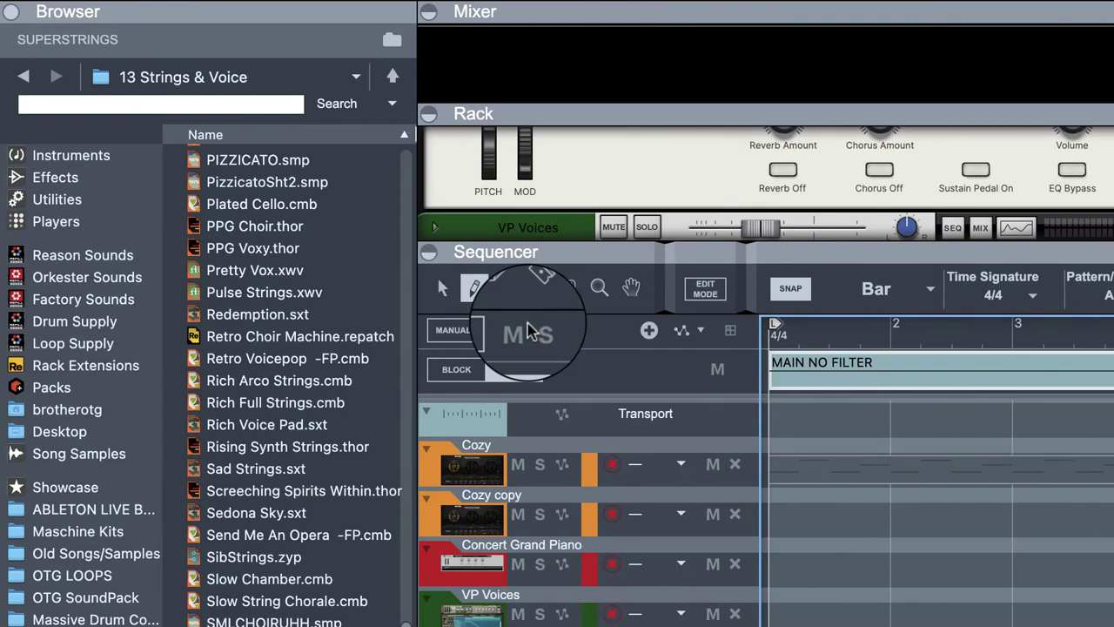
click(329, 288)
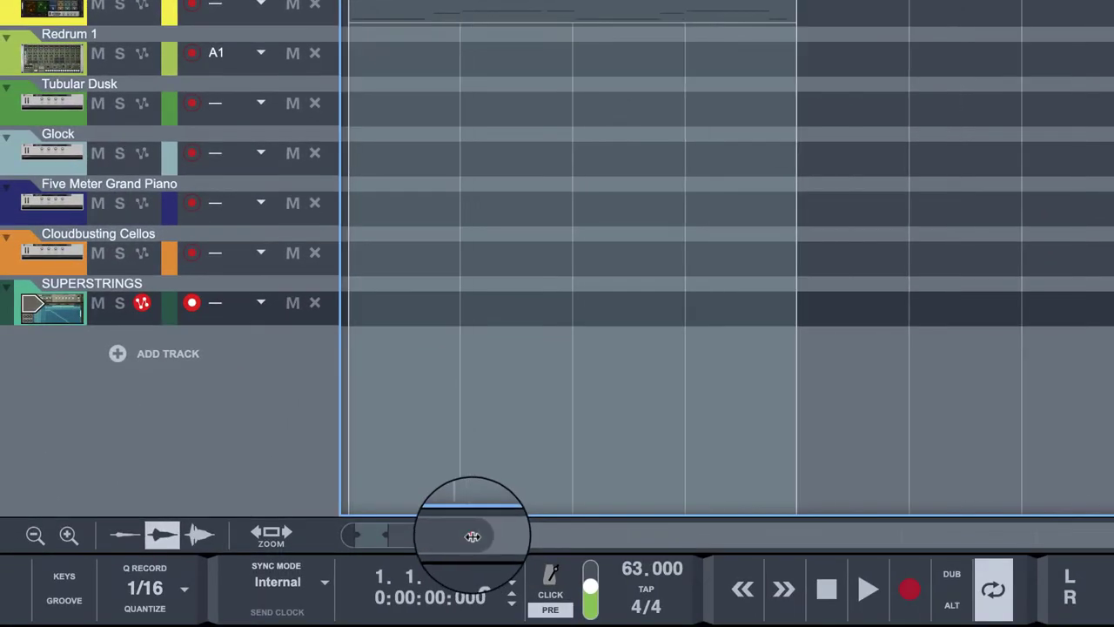
Move the song end marker to about bar 65 and fill the song up to bar 65 with pasted MAIN NO FILTER blocks.
click(472, 534)
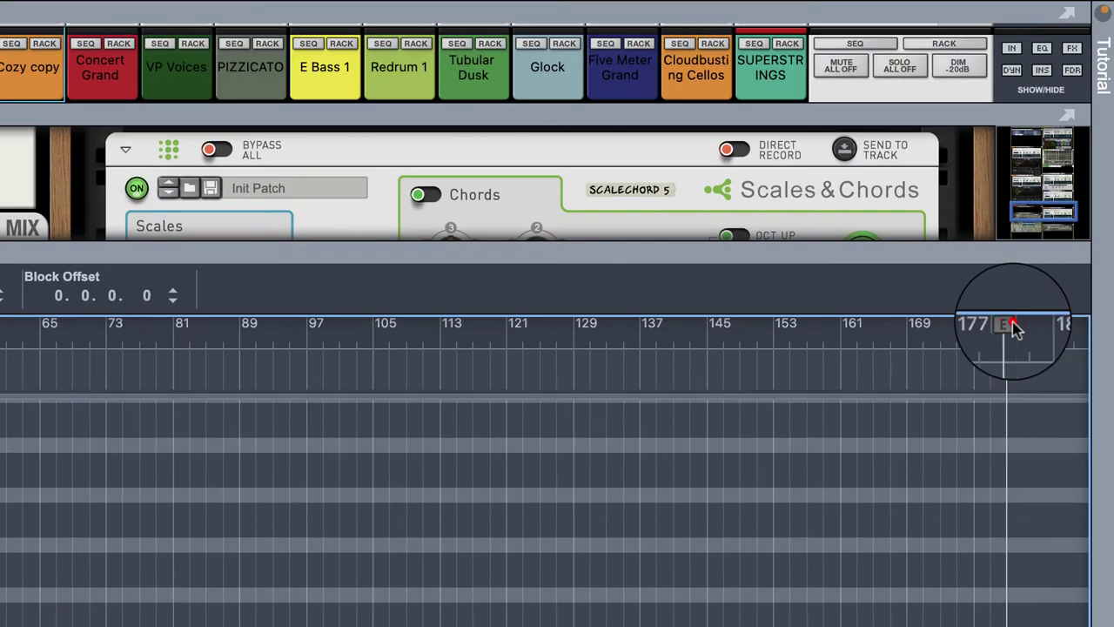
mouse_move(1014, 326)
mouse_down()
mouse_move(3, 500)
mouse_move(64, 517)
mouse_move(44, 520)
mouse_up()
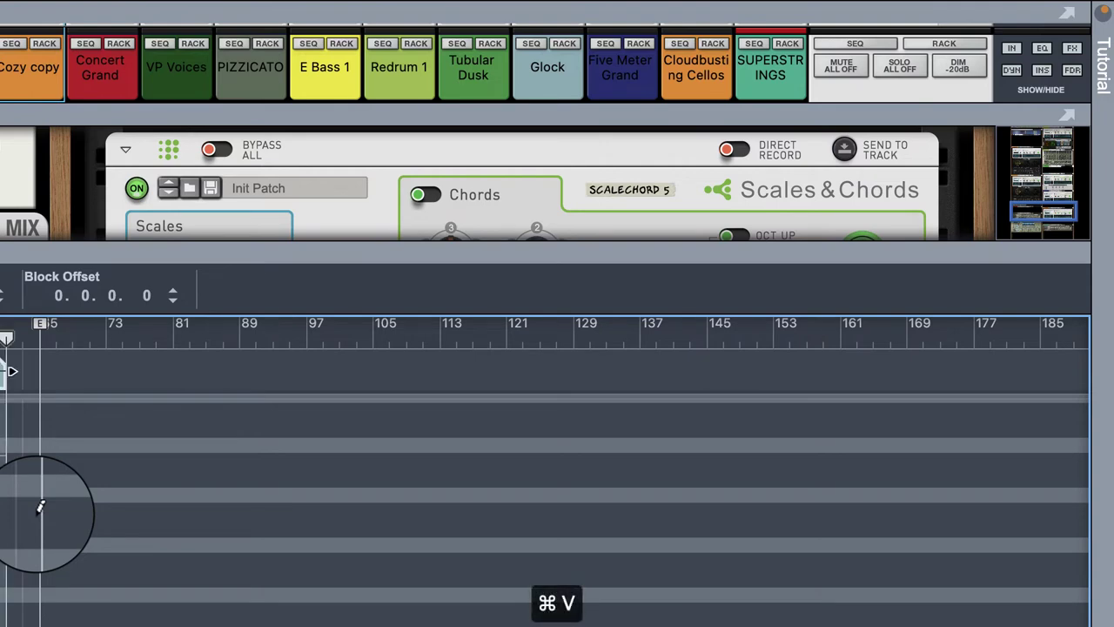
key(super+v)
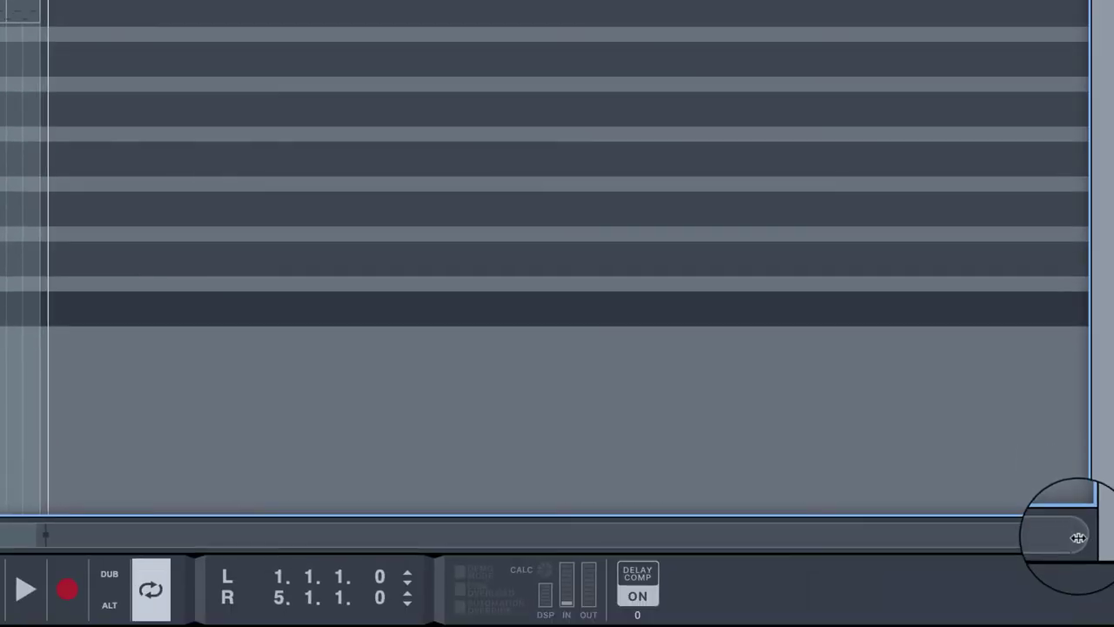
drag(1076, 536, 7, 517)
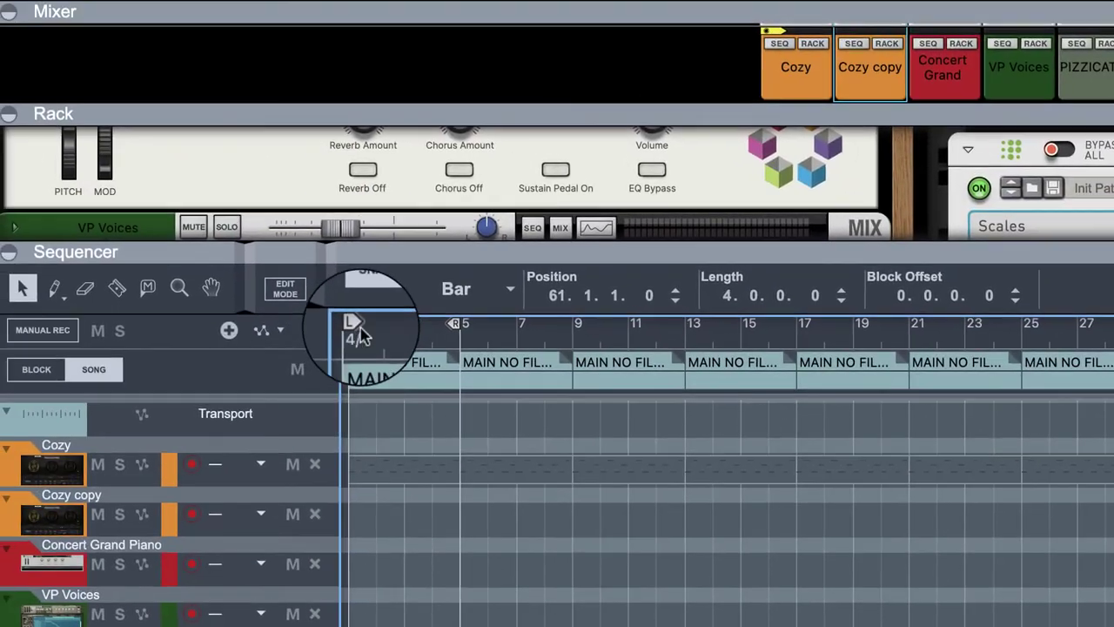
Change the song's first block, at bar 1, to INTRO.
click(416, 362)
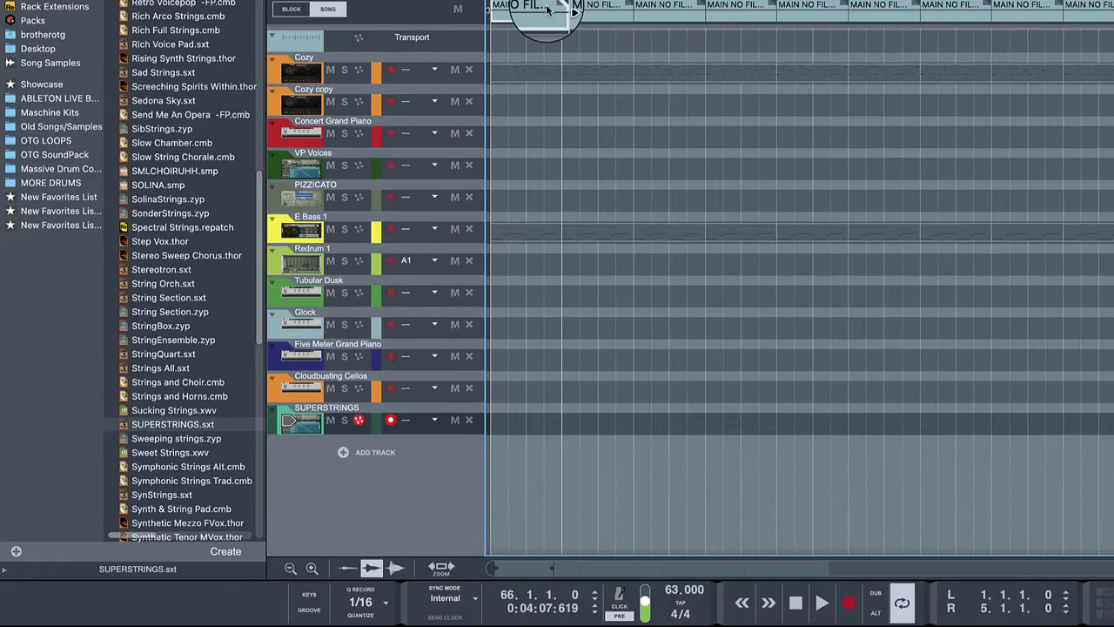
click(547, 9)
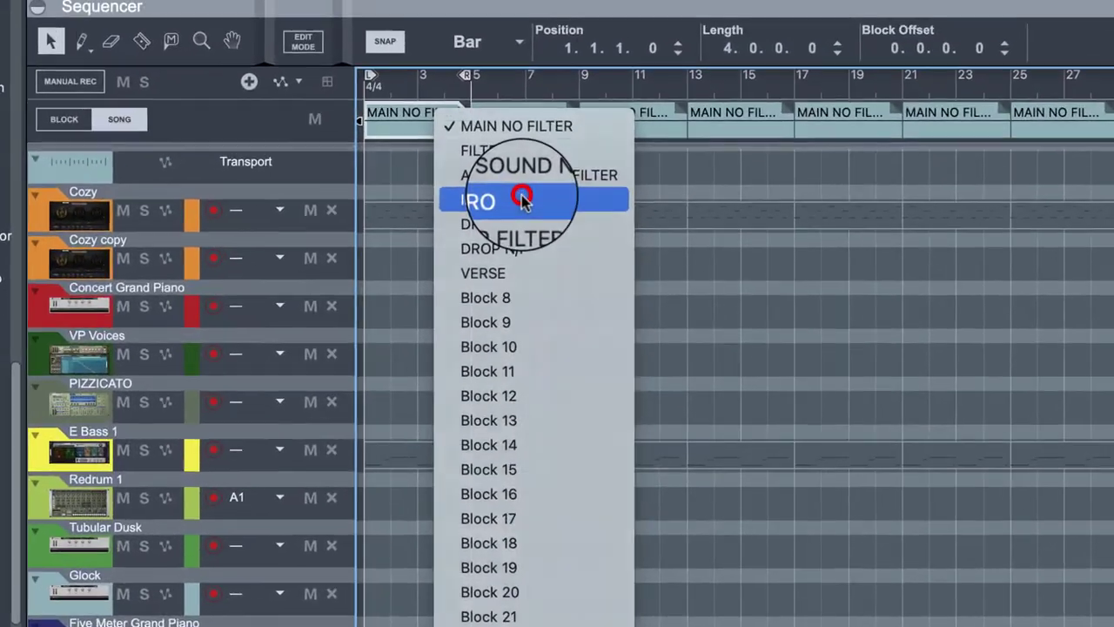
click(574, 63)
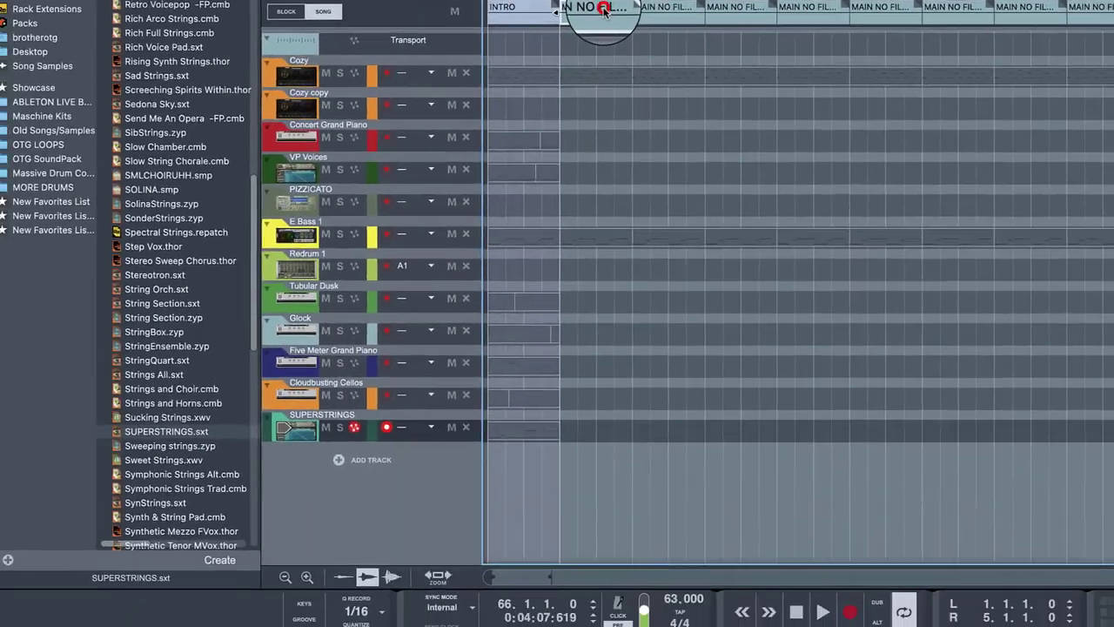
Assign VERSE to the blocks at bars 5 and 9, and DROP FILTER to the block at bar 13.
click(501, 125)
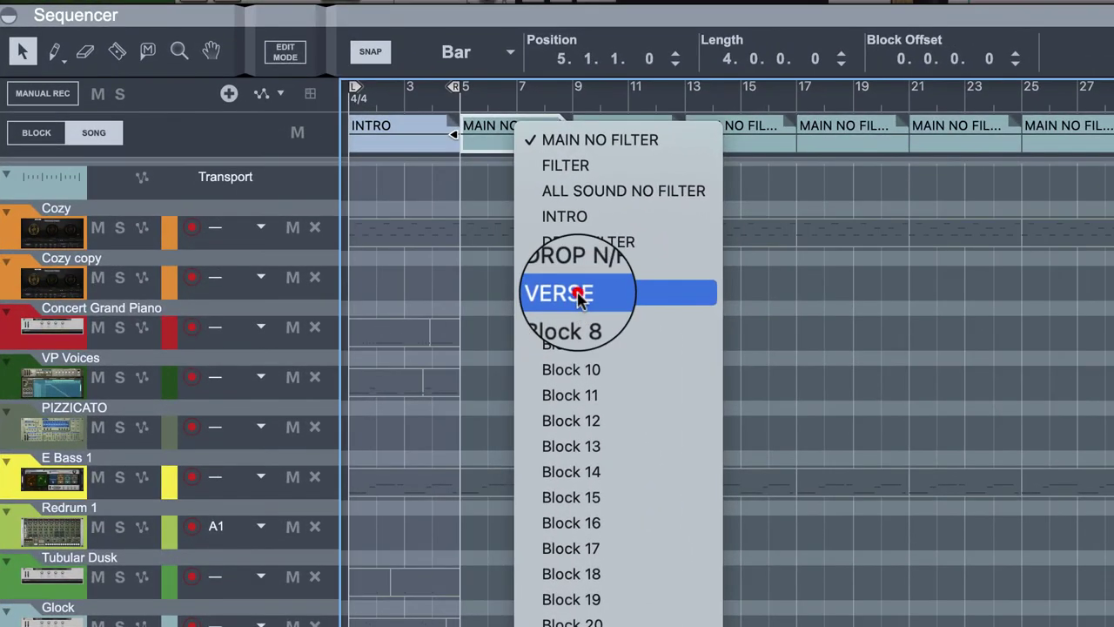
click(578, 296)
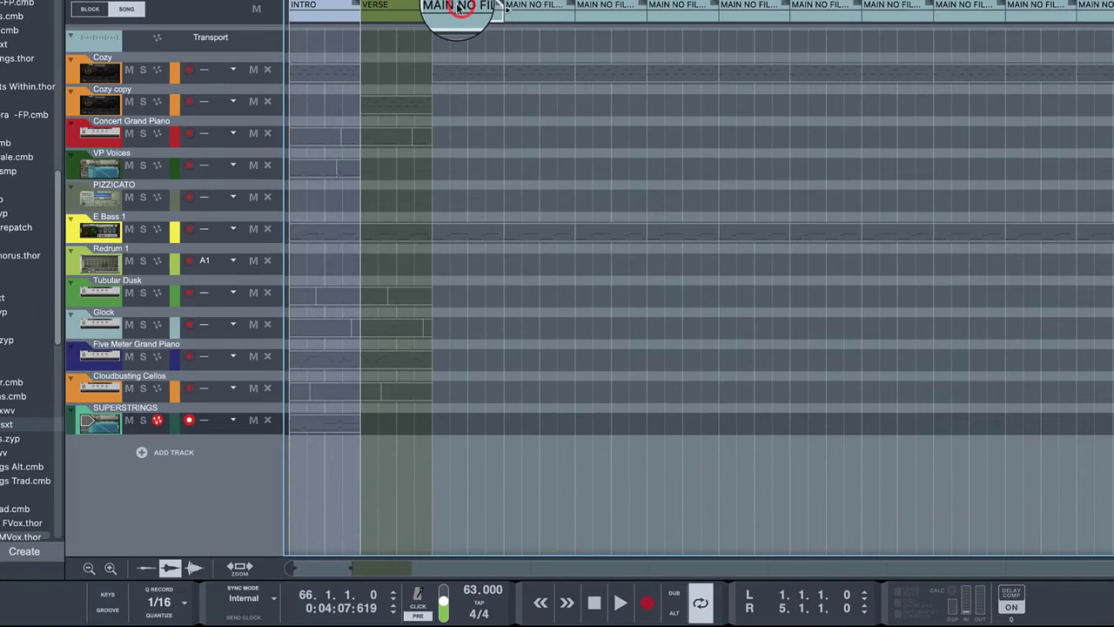
click(458, 8)
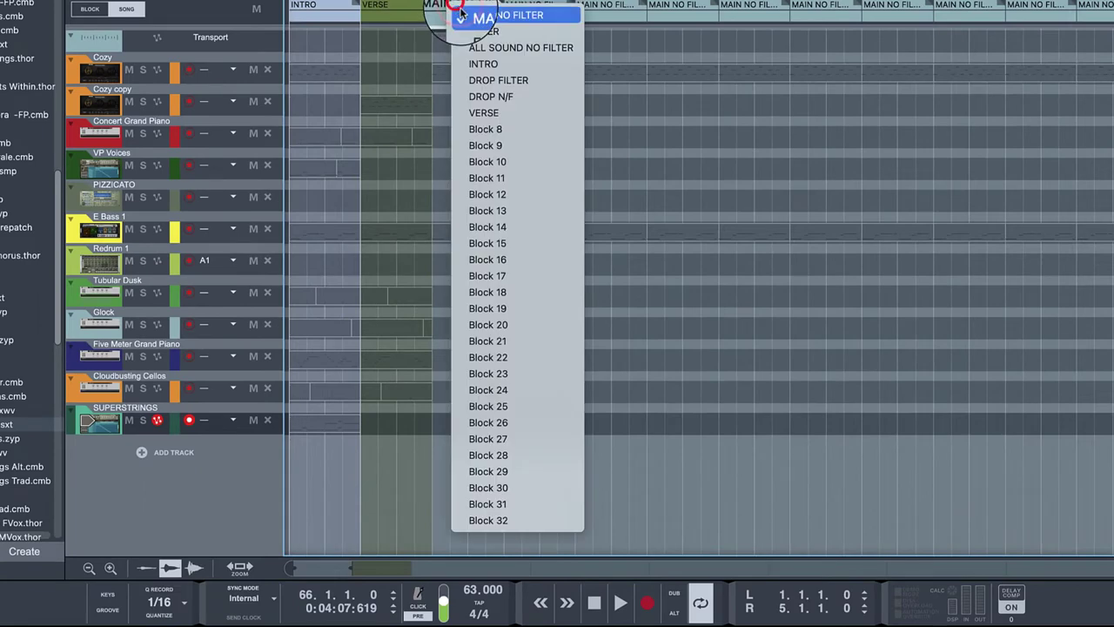
click(492, 111)
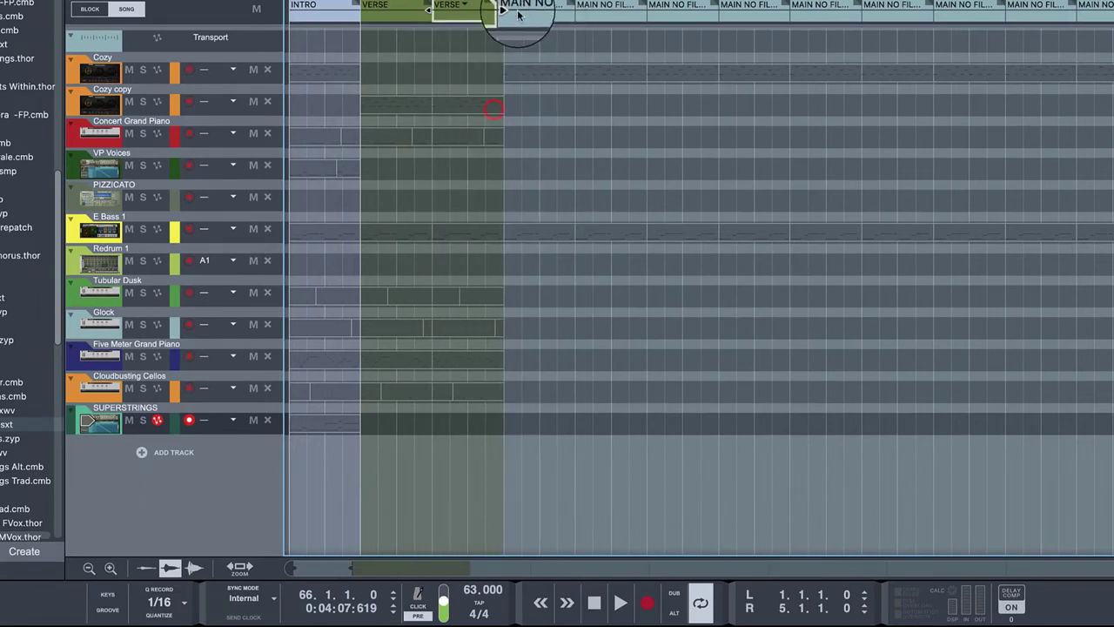
click(522, 7)
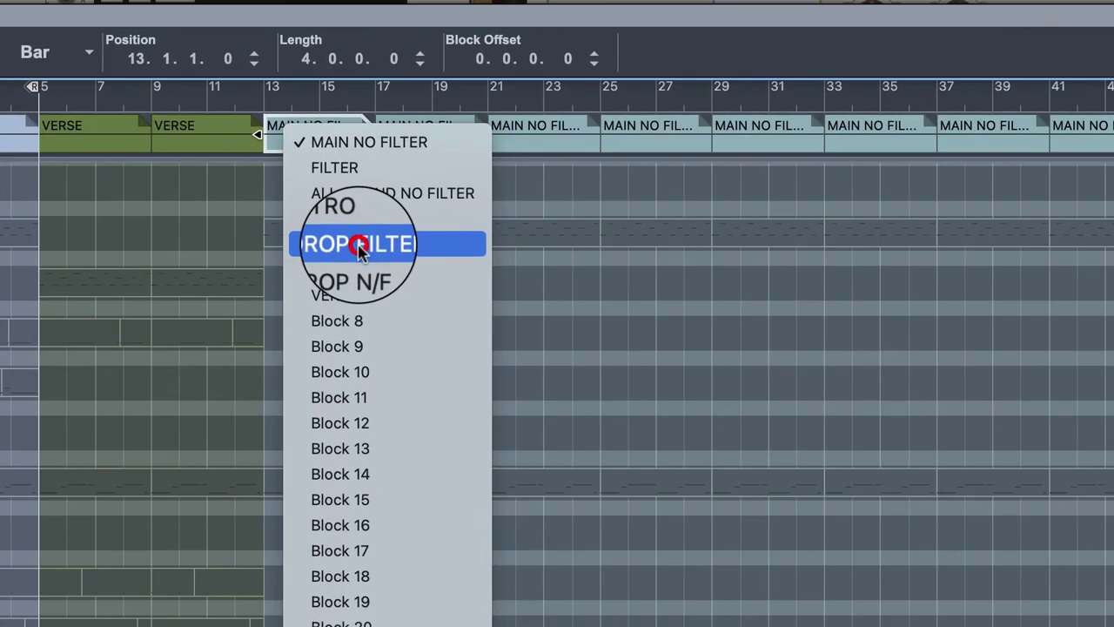
click(361, 247)
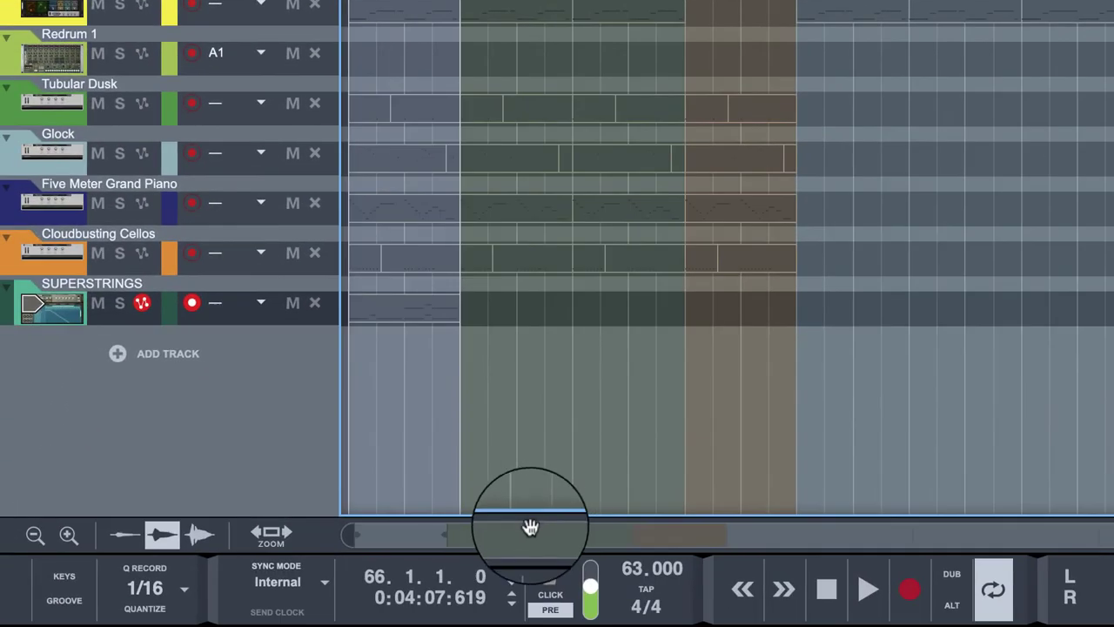
Change the song blocks at bars 29 and 33 to VERSE.
drag(524, 528, 898, 477)
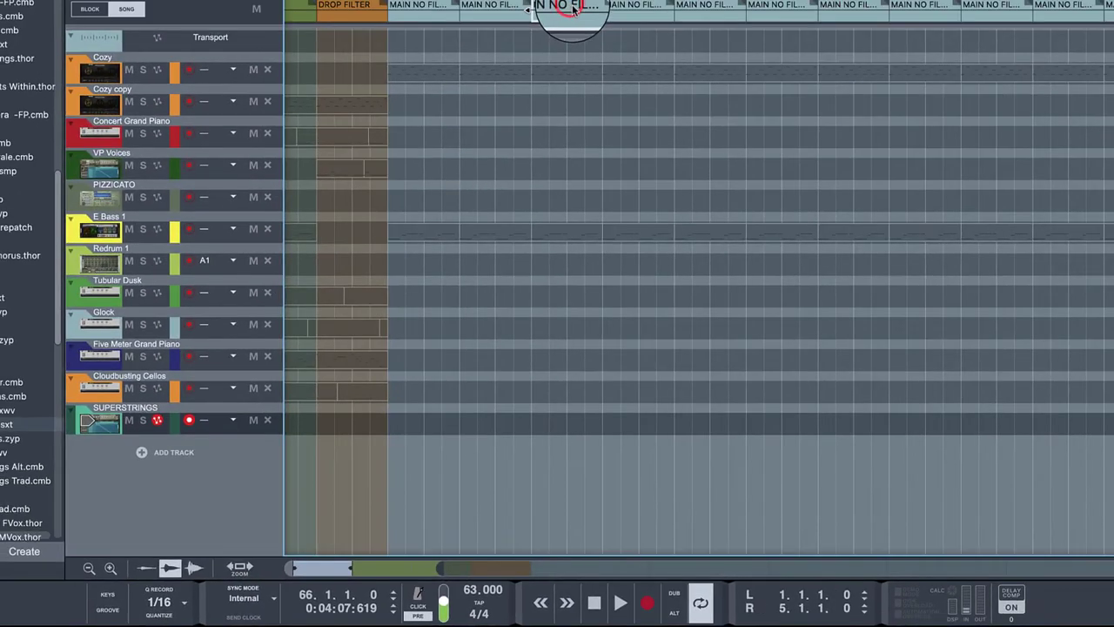
click(783, 0)
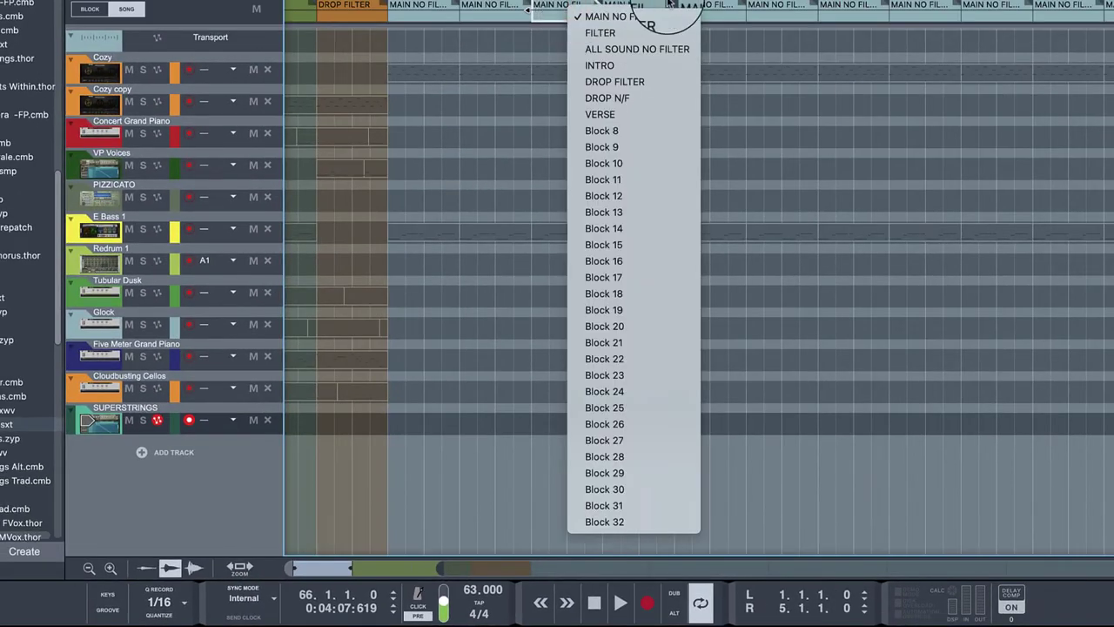
click(626, 14)
click(635, 5)
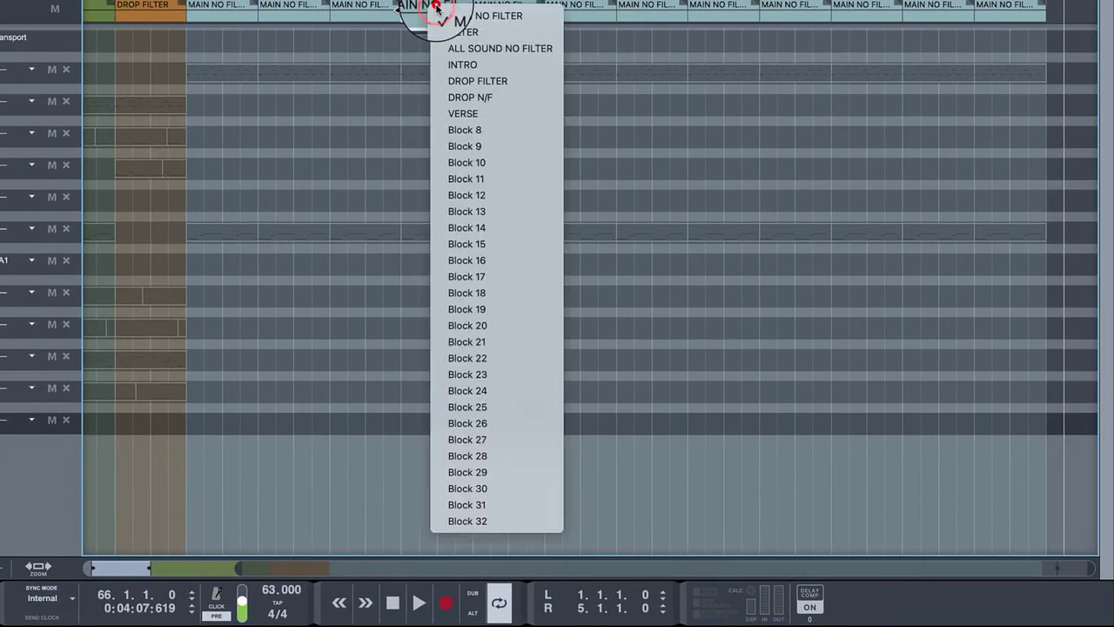
click(462, 114)
click(501, 7)
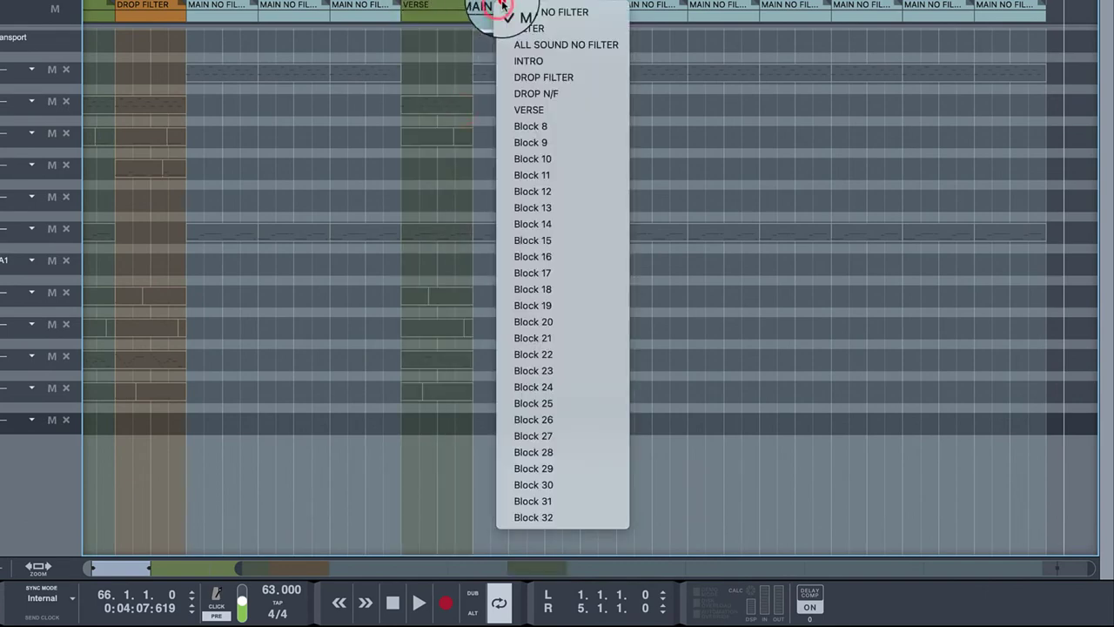
click(525, 108)
Change the block at bar 37 to ALL SOUND NO FILTER and the block at bar 41 to FILTER.
click(583, 7)
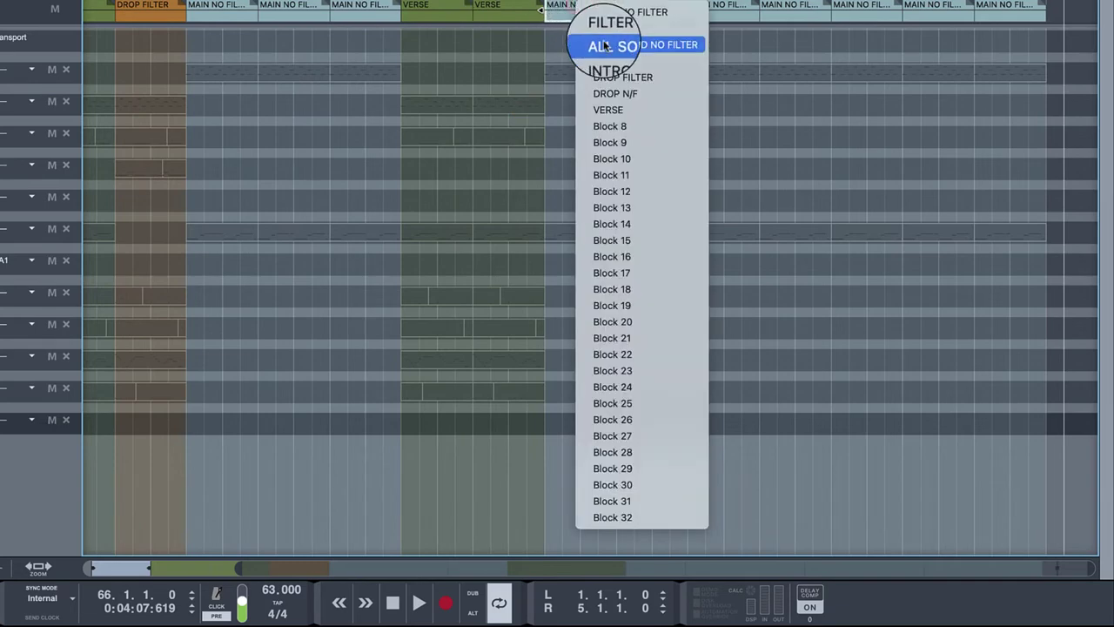
click(602, 44)
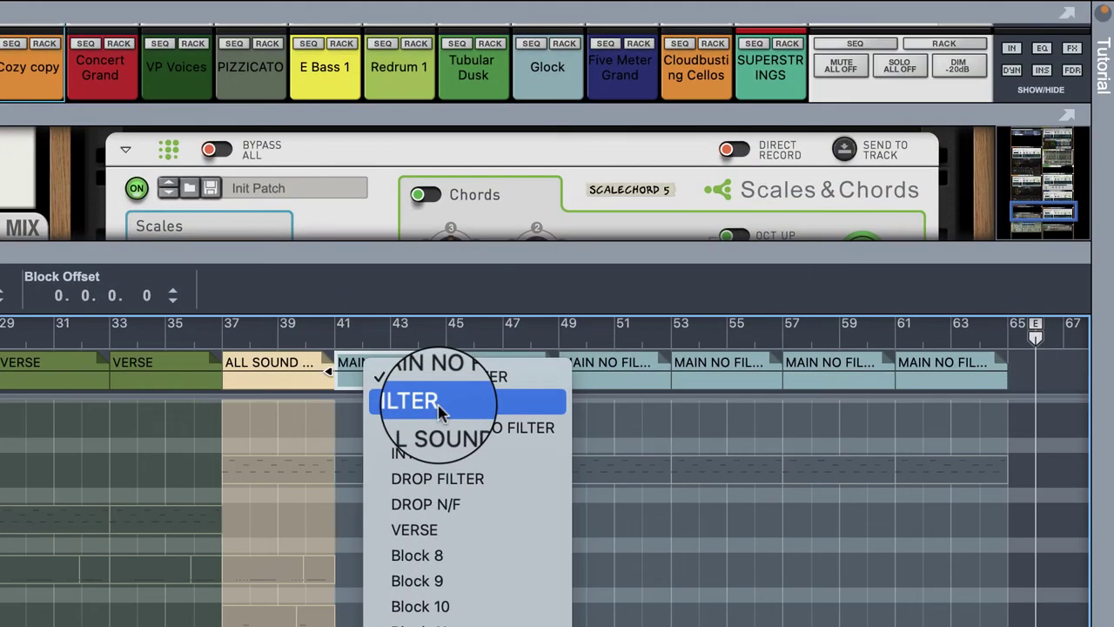
click(682, 31)
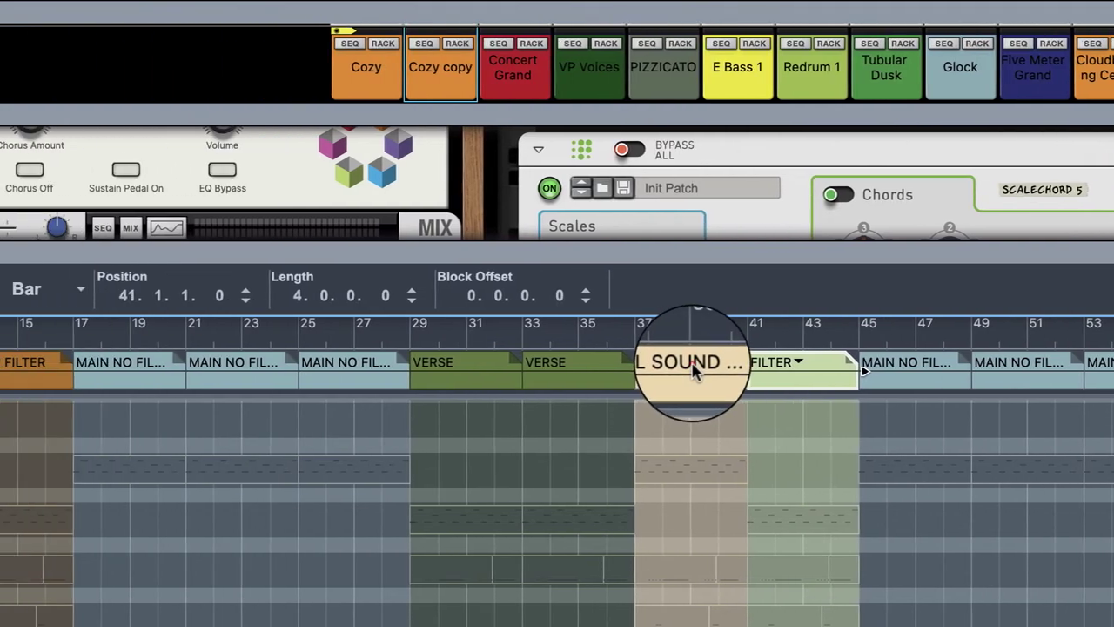
Change the song block at bar 37 to FILTER and the block at bar 41 to DROP FILTER.
click(281, 365)
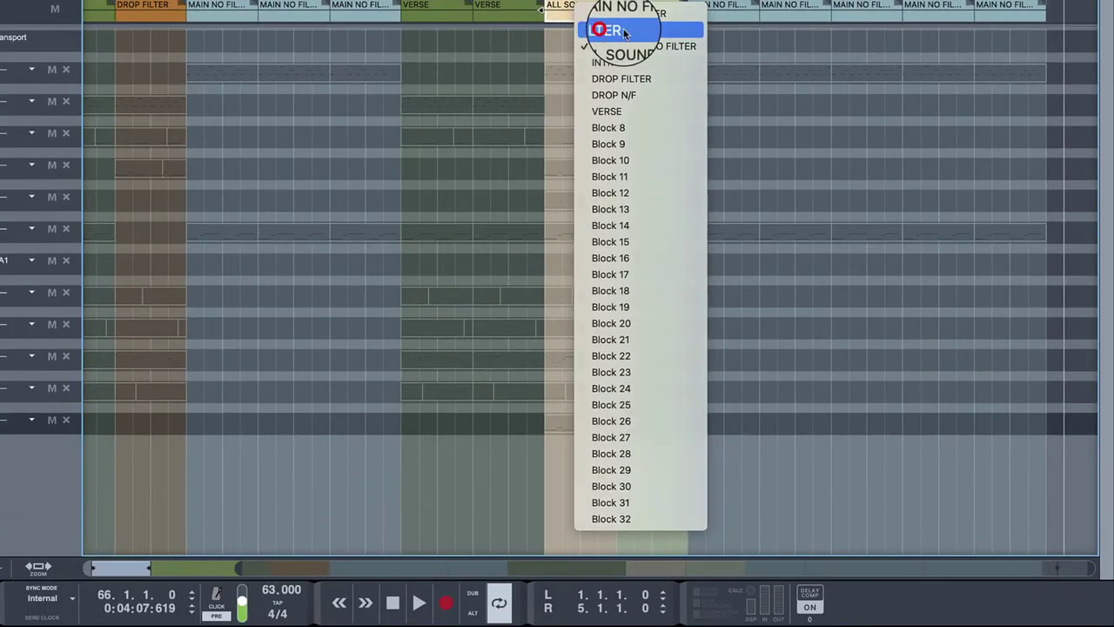
click(603, 29)
click(646, 9)
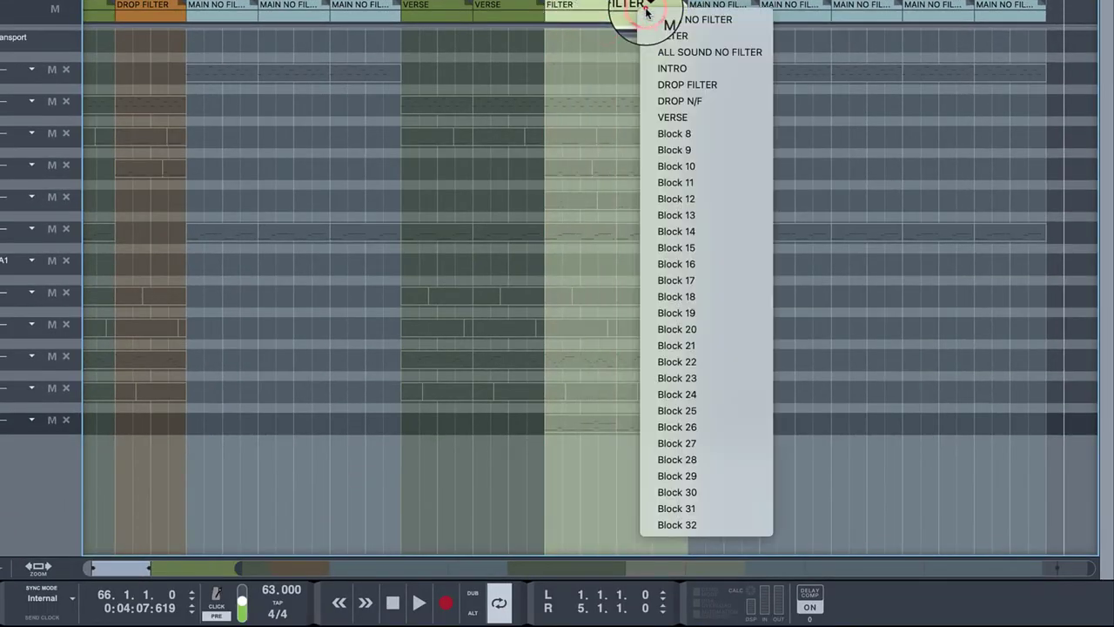
click(668, 82)
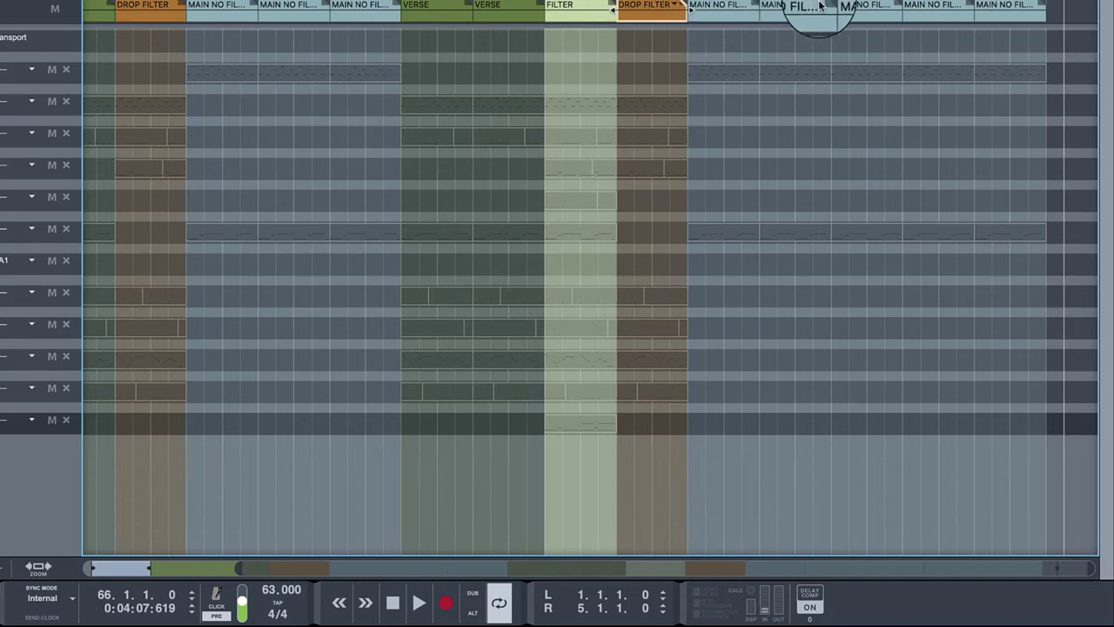
Assign DROP N/F to the song blocks at bars 53 and 57.
click(874, 7)
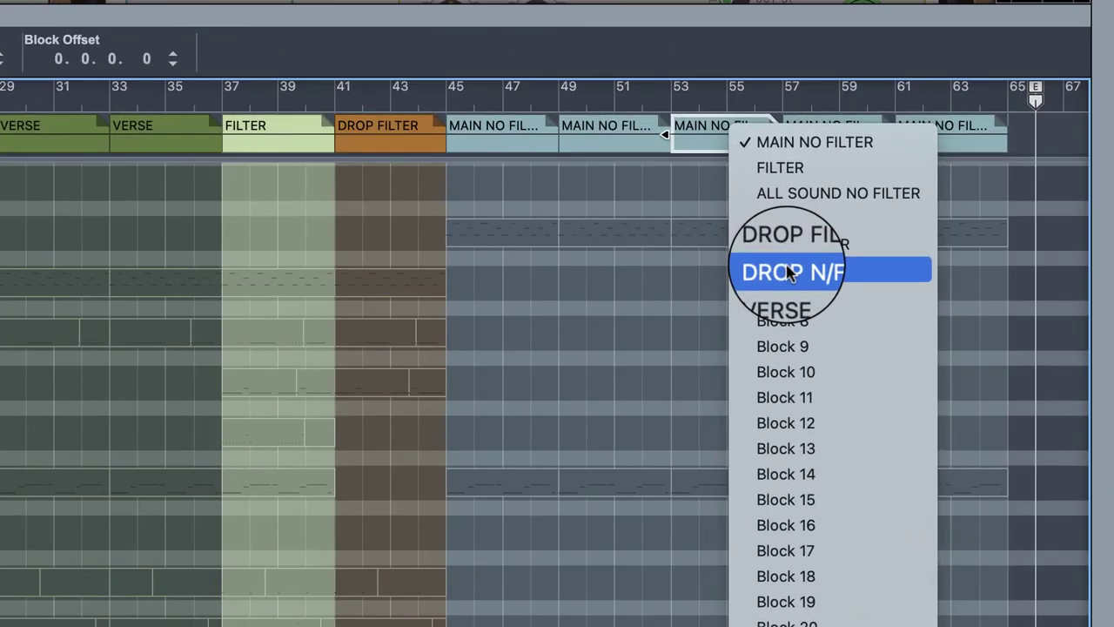
click(905, 99)
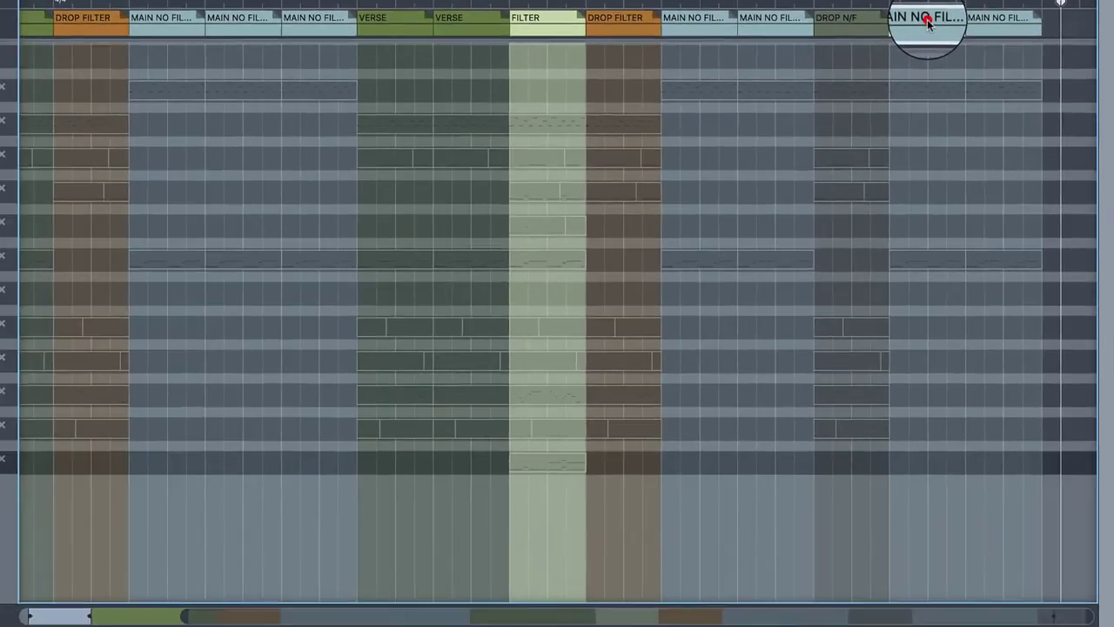
click(838, 126)
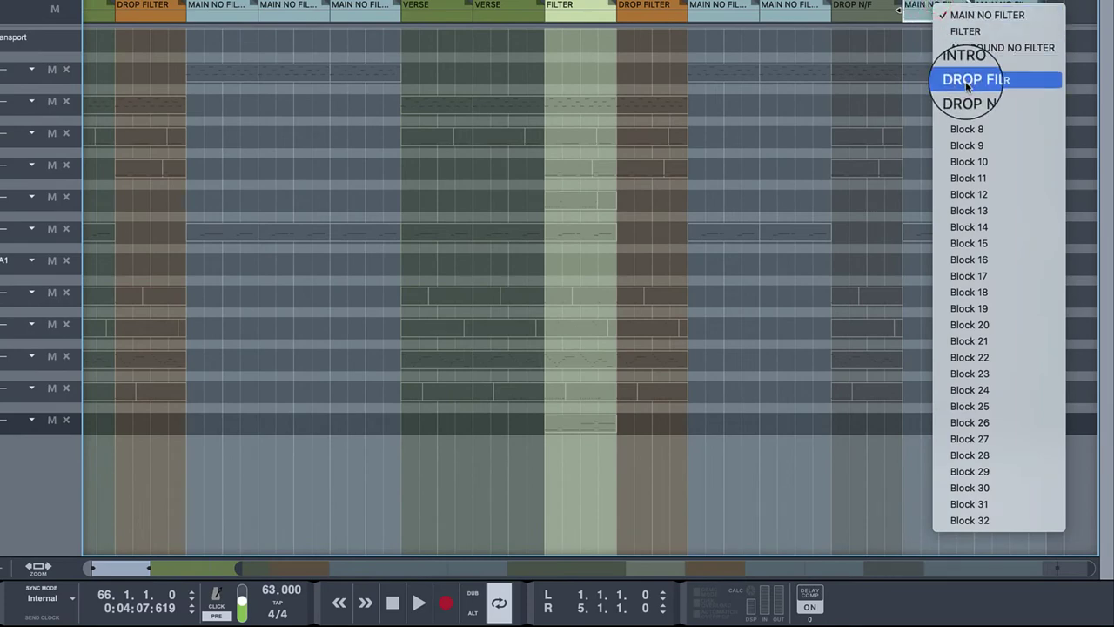
click(969, 96)
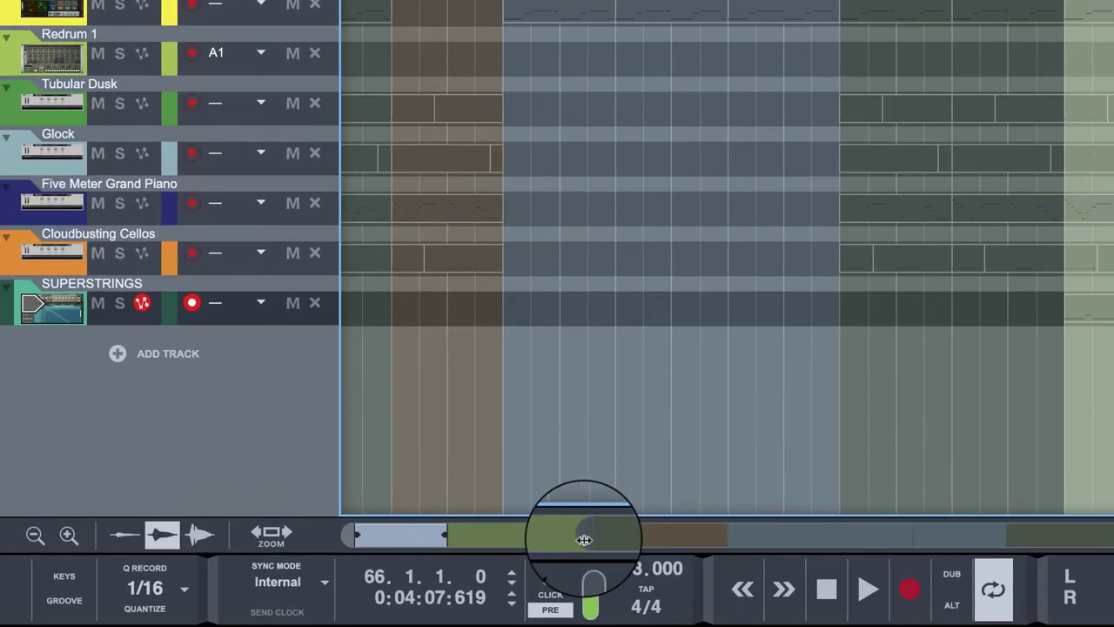
Copy Redrum 1's pattern 1 and paste it into pattern 2.
drag(583, 540, 467, 525)
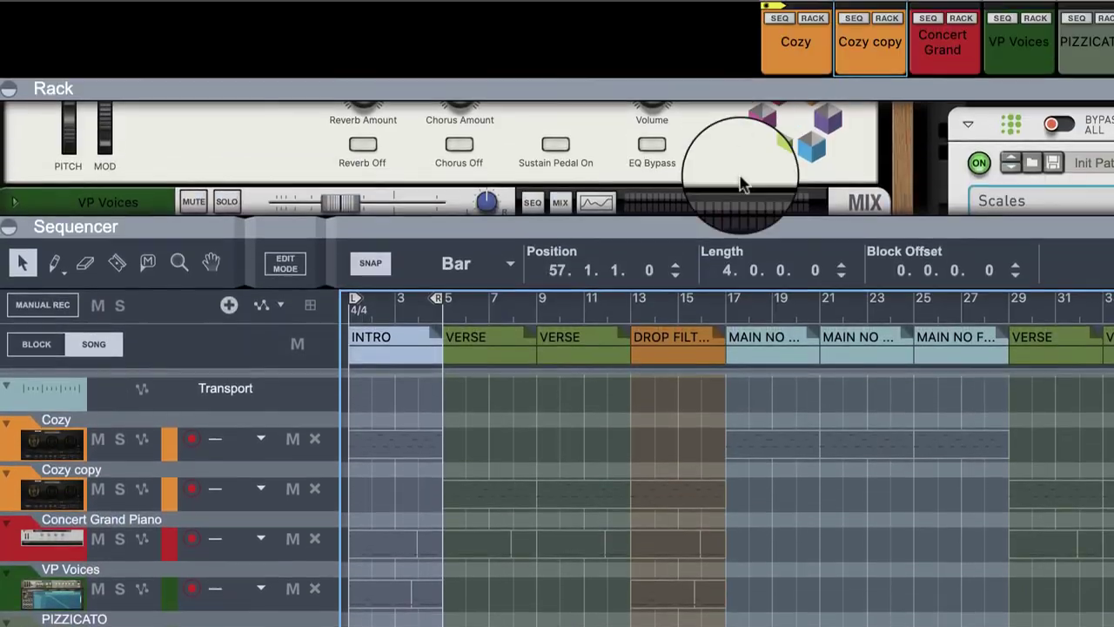
drag(741, 218, 740, 609)
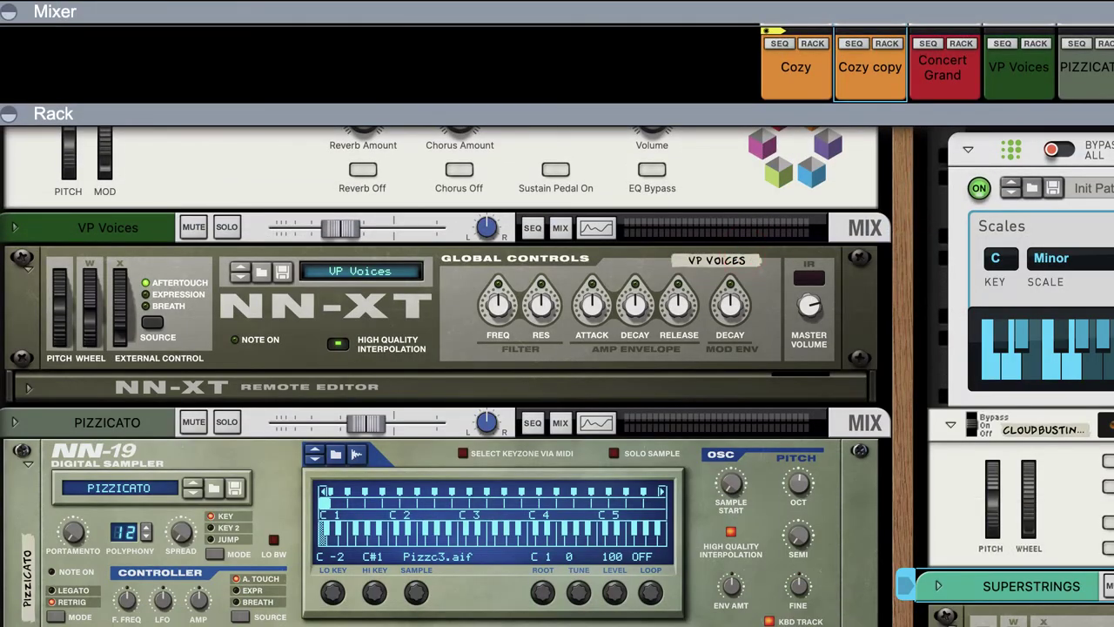
scroll(975, 552, up, 10)
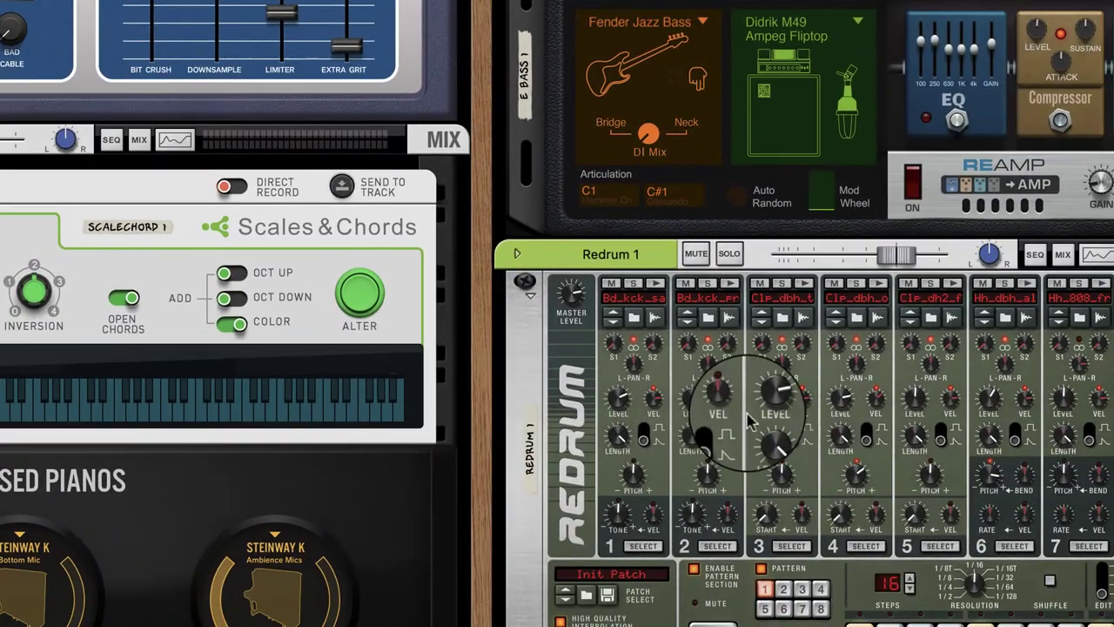
right_click(755, 418)
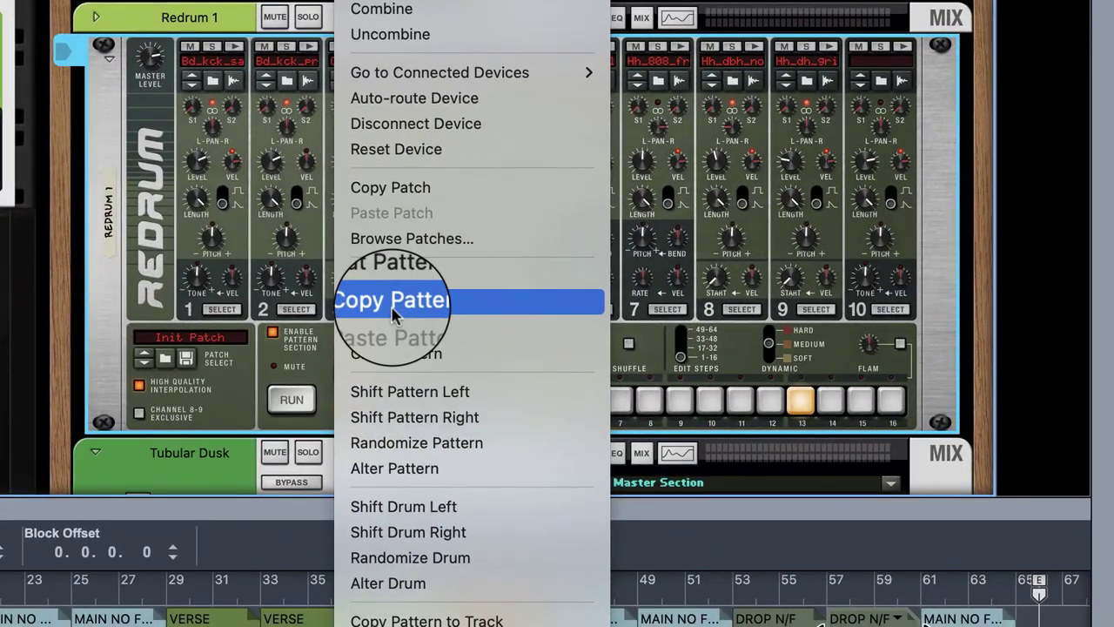
click(811, 538)
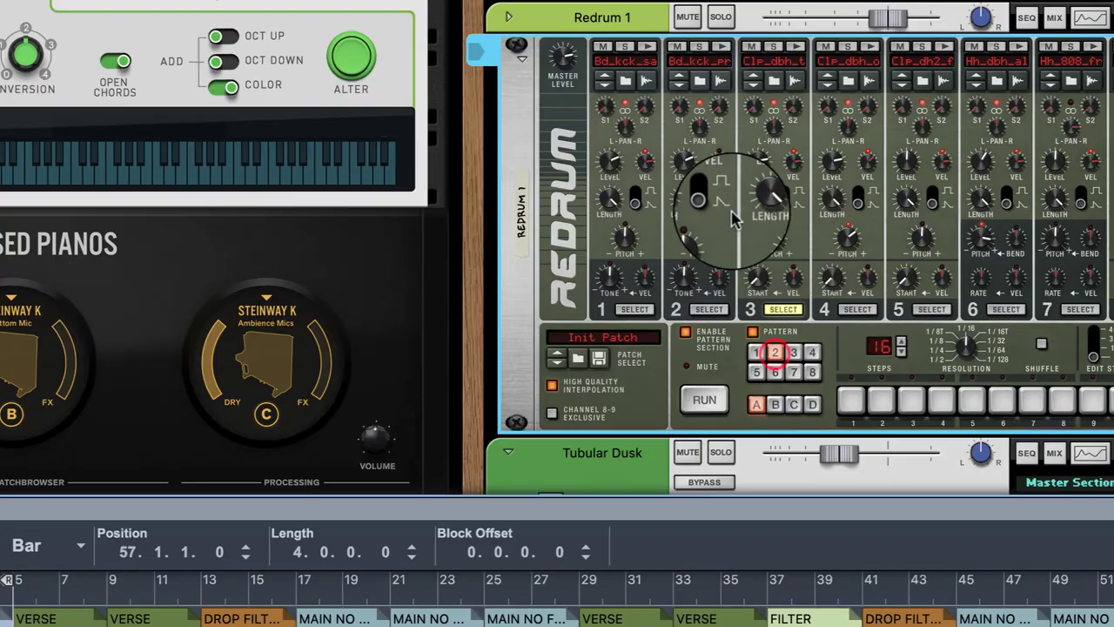
right_click(348, 190)
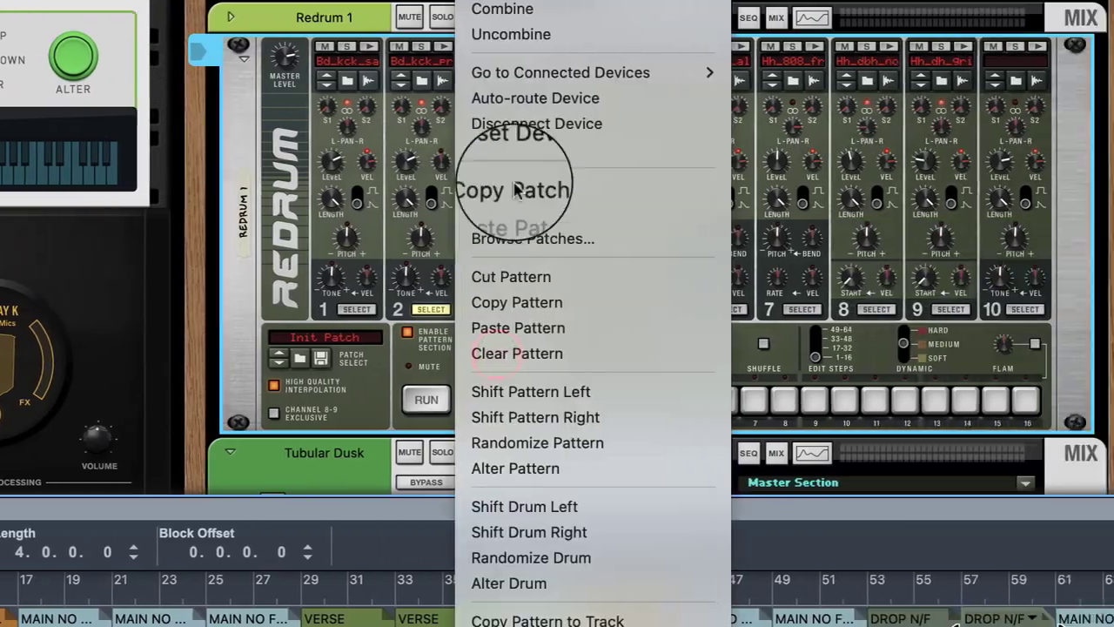
click(518, 327)
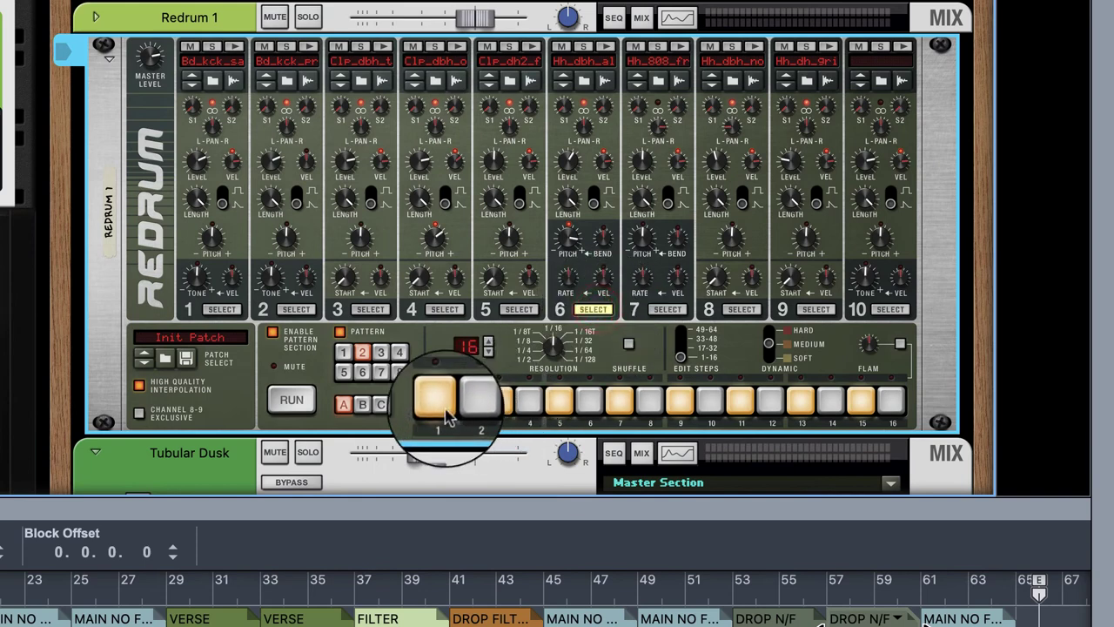
Clear the hi-hat steps of drum channels 6 to 9 in Redrum 1's pattern 2.
click(442, 406)
click(667, 309)
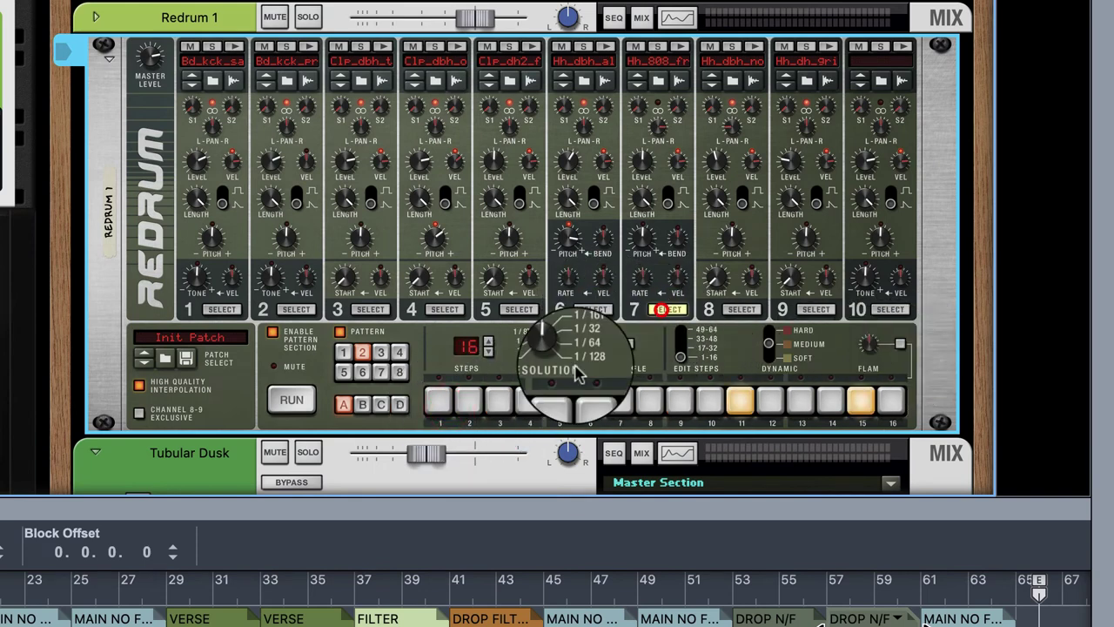
drag(650, 400, 887, 400)
drag(667, 401, 887, 400)
click(499, 401)
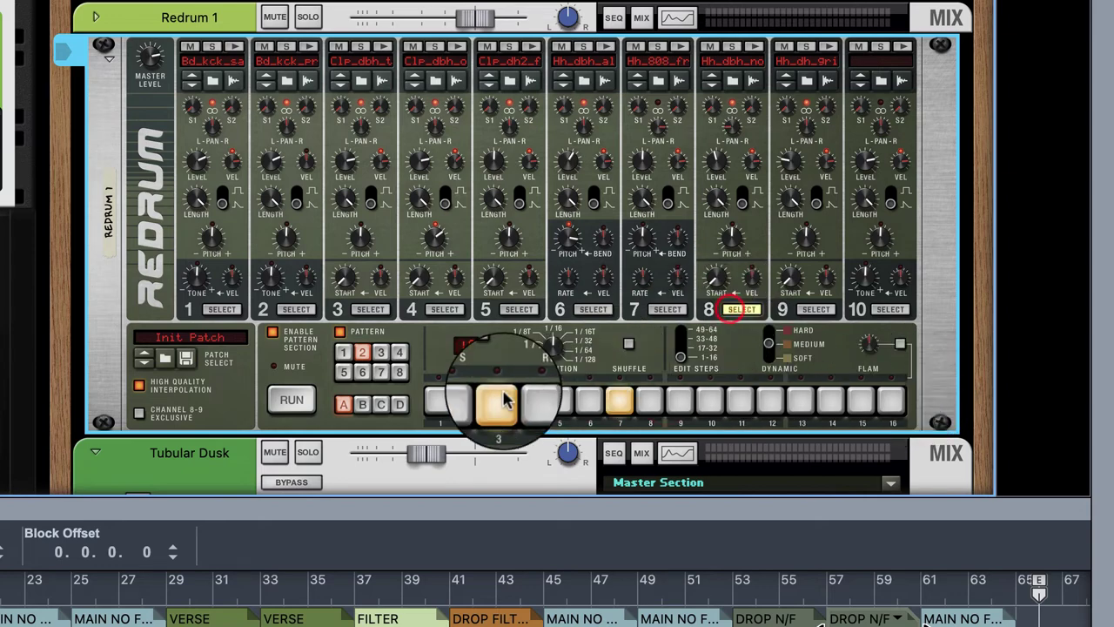
click(818, 310)
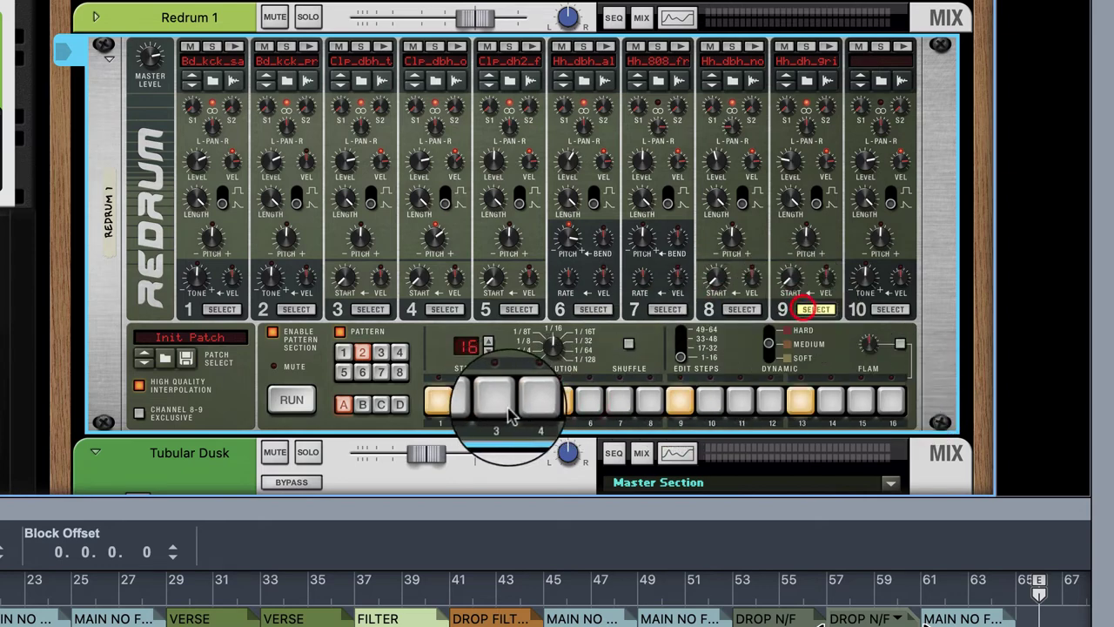
drag(438, 400, 882, 397)
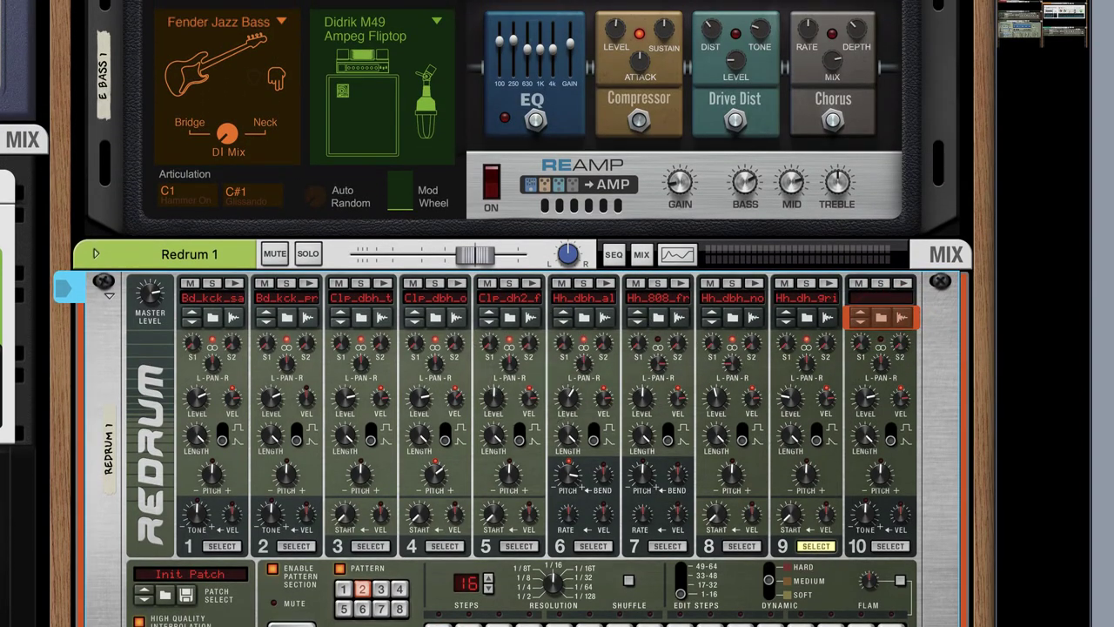
Browse samples for Redrum 1's empty channel 10 and open the Snare Drums folder of the Reason Drum Supply.
click(878, 317)
click(185, 79)
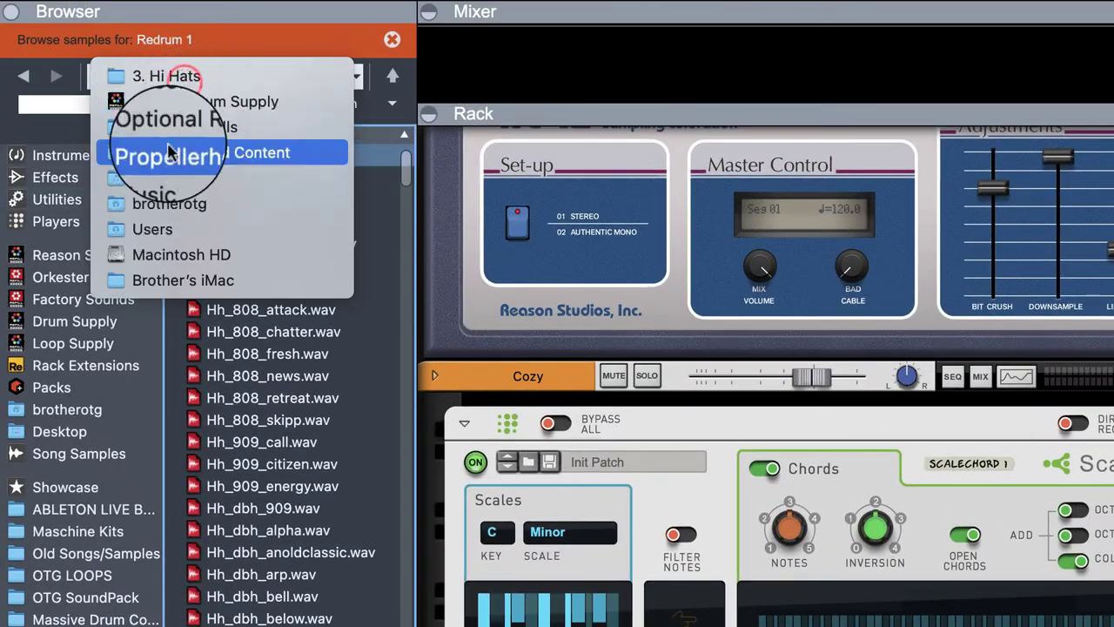
click(174, 100)
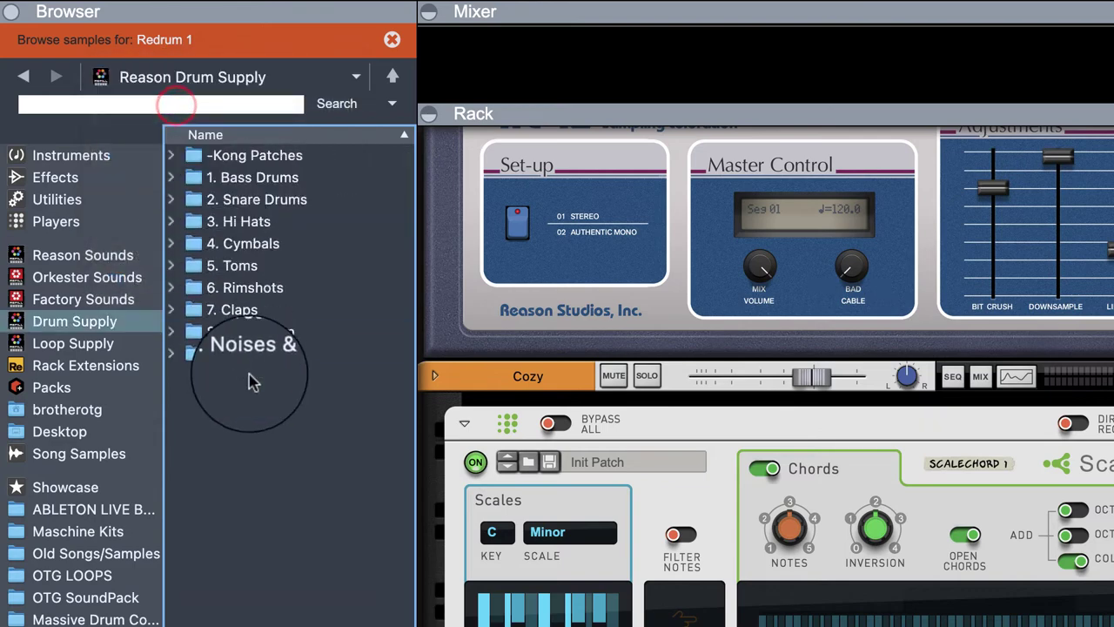
double_click(250, 200)
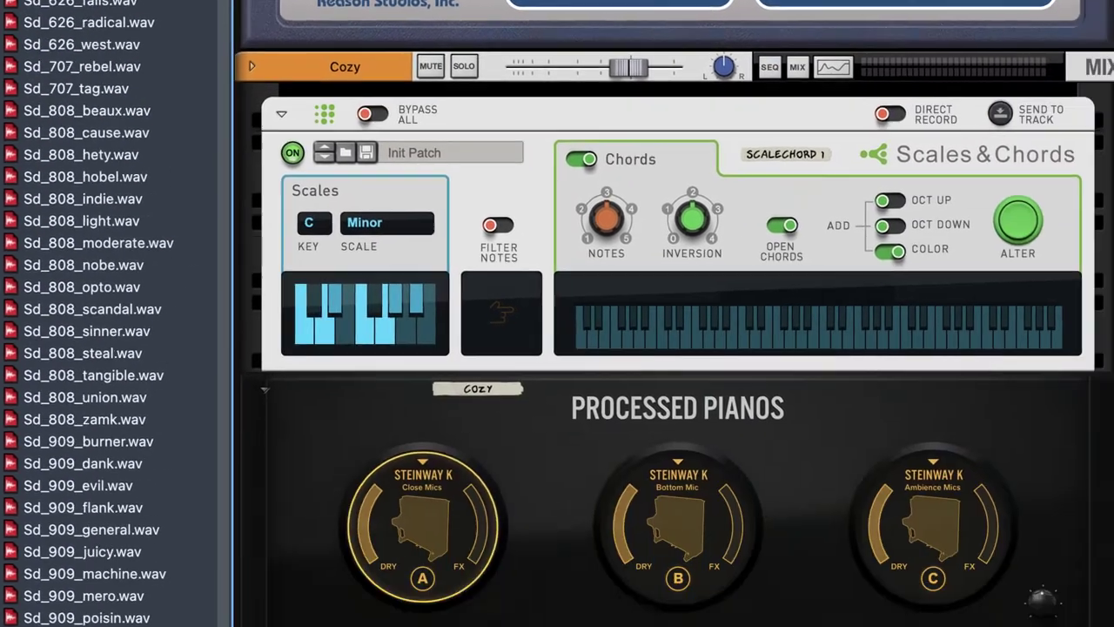
Set the loop's right locator to bar 66 and play the song from the beginning.
click(500, 357)
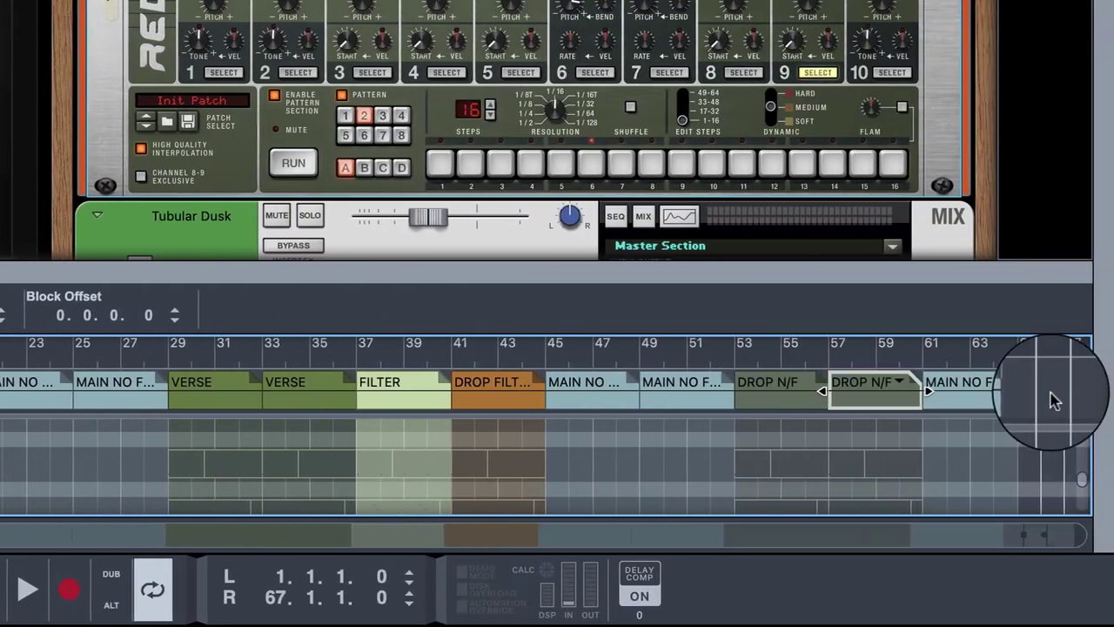
click(1049, 398)
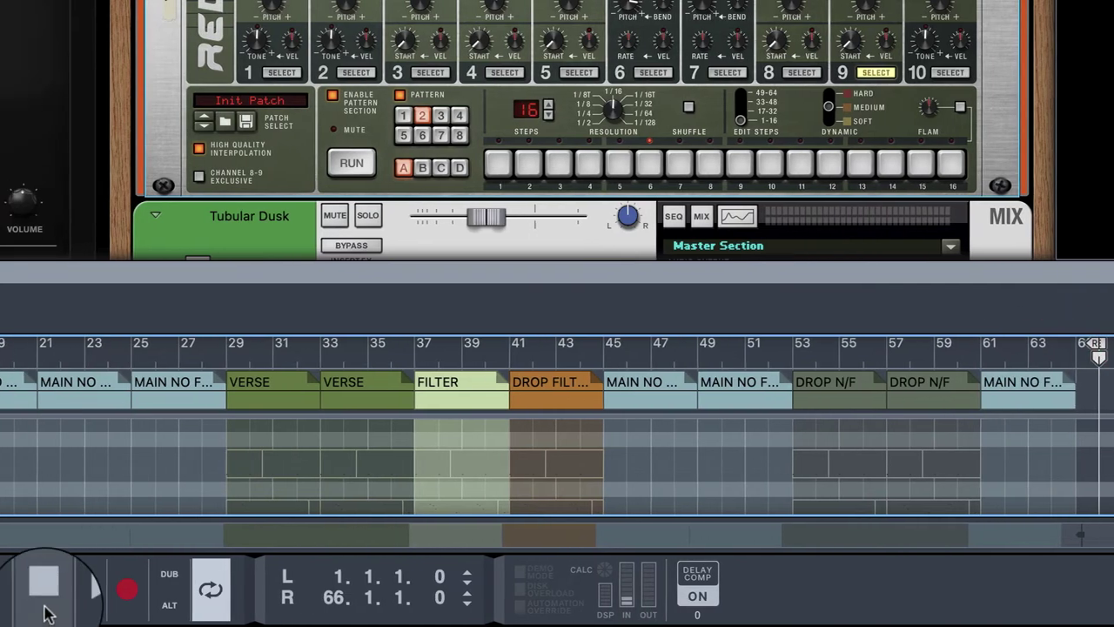
click(361, 591)
click(437, 595)
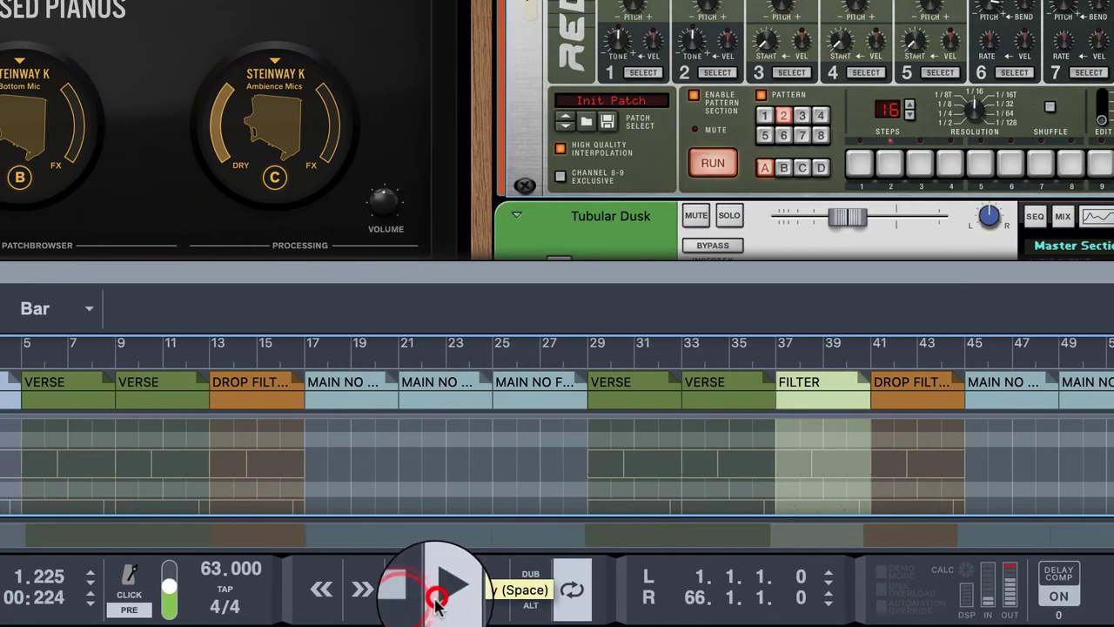
Audition several 626, 808, 909 and db snare samples against the song and load Sd_db_optics.wav into Redrum 1's channel 10.
click(730, 217)
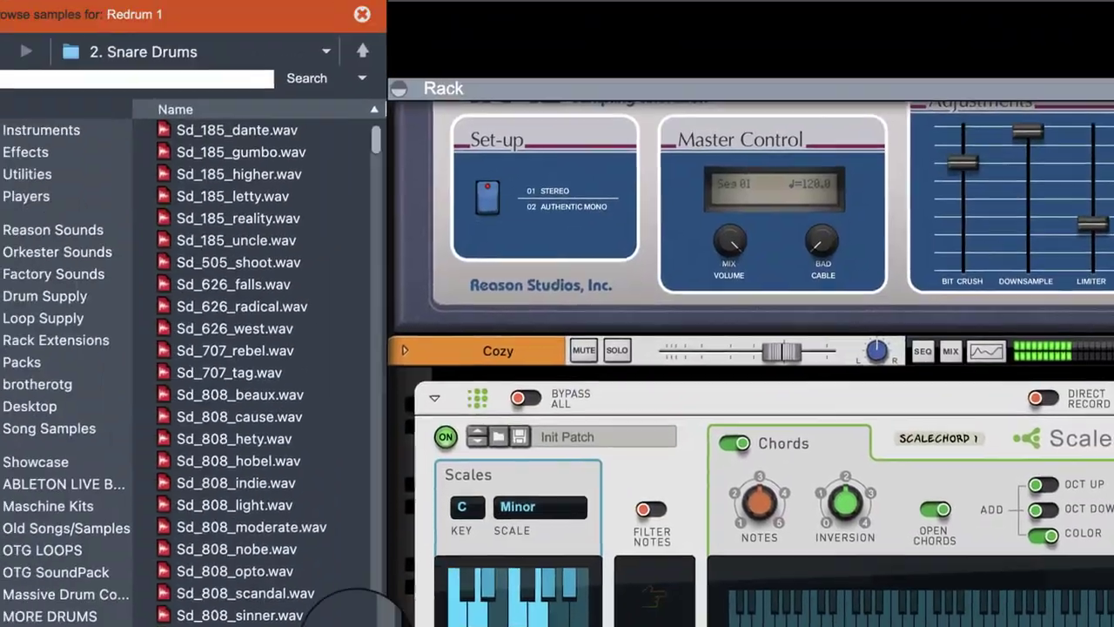
click(243, 328)
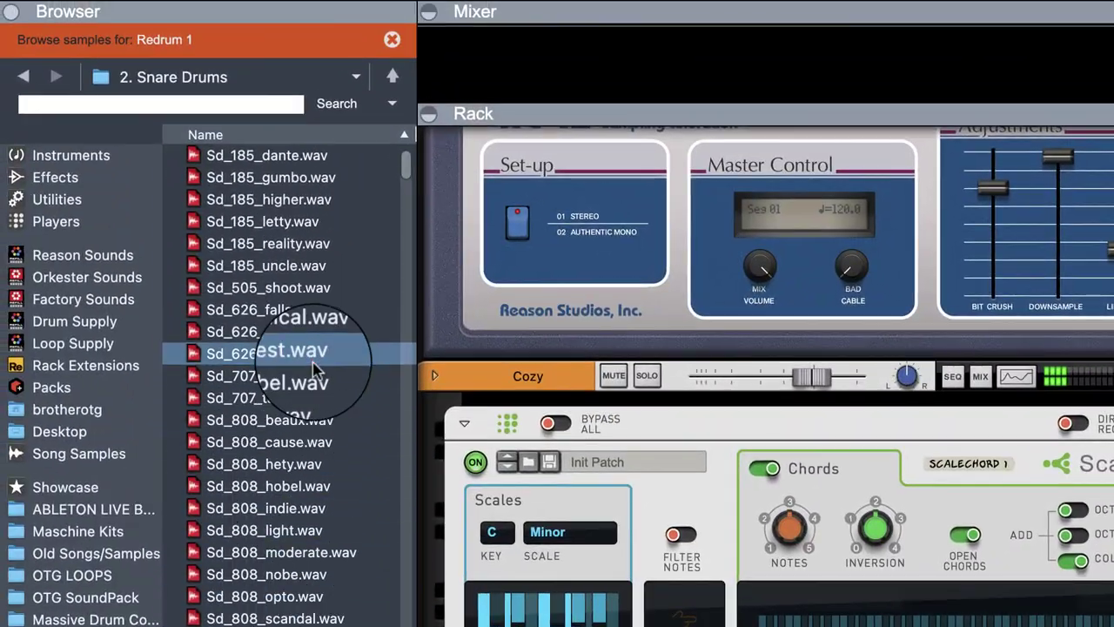
click(287, 350)
click(239, 416)
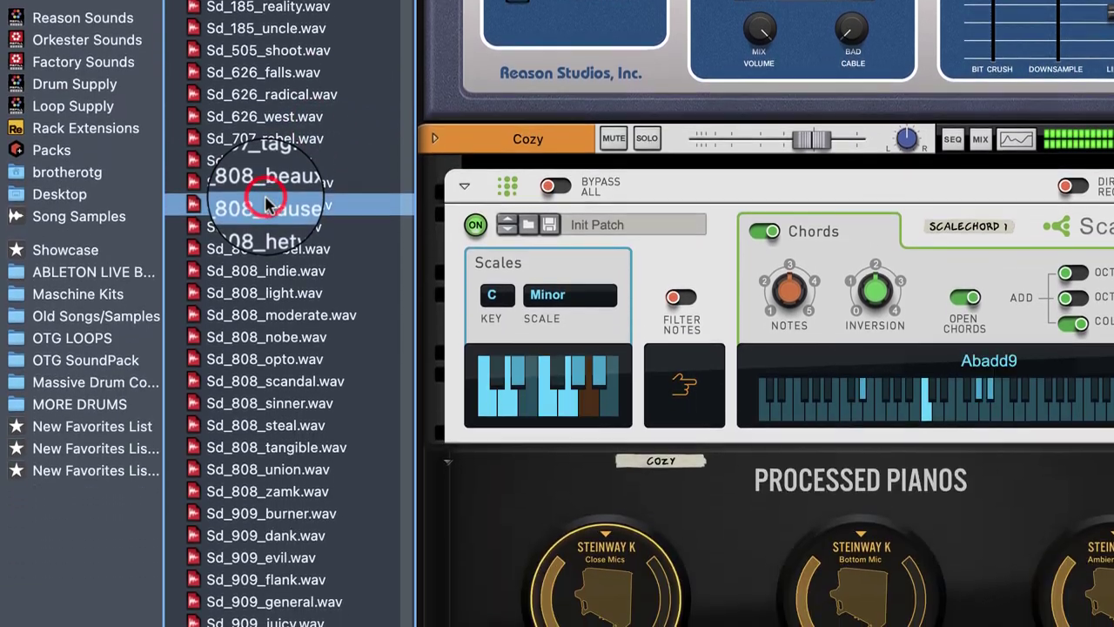
click(265, 514)
click(253, 366)
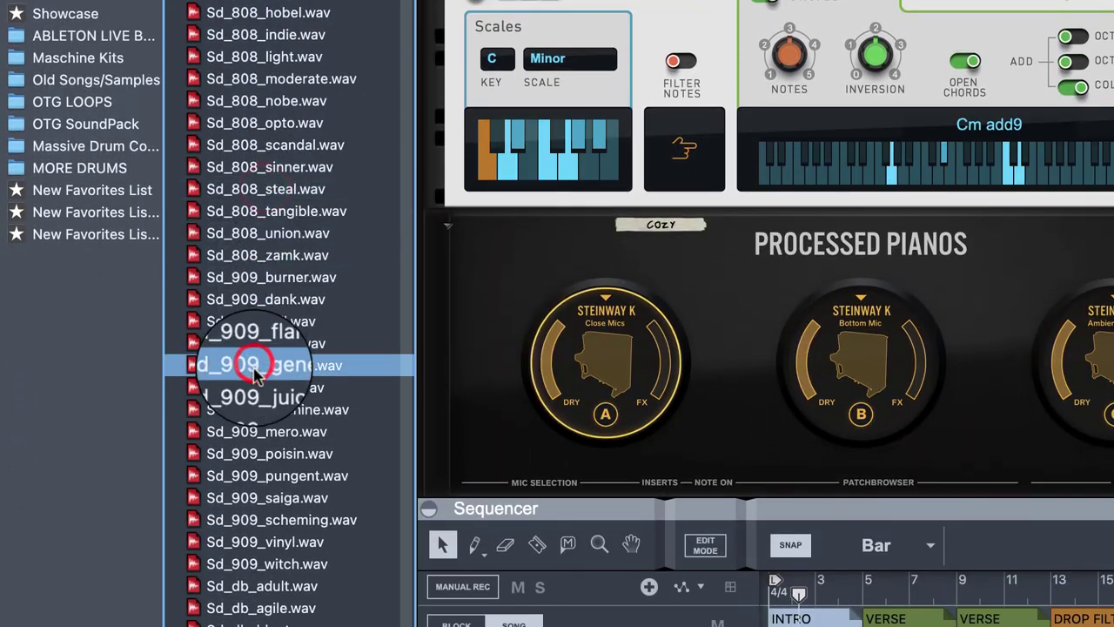
click(260, 453)
click(261, 497)
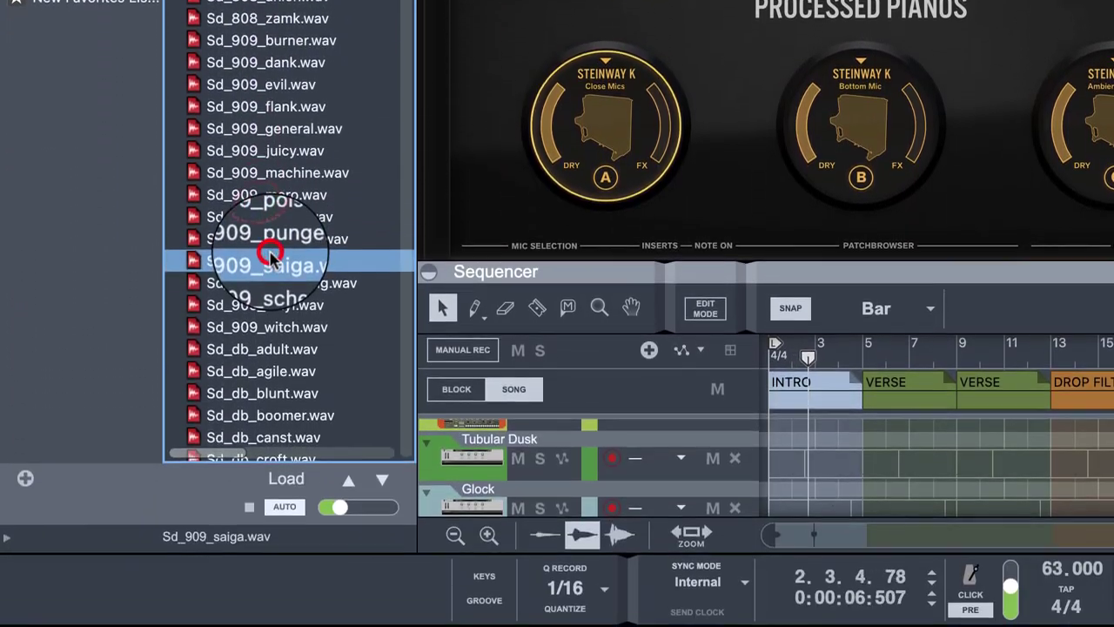
click(270, 326)
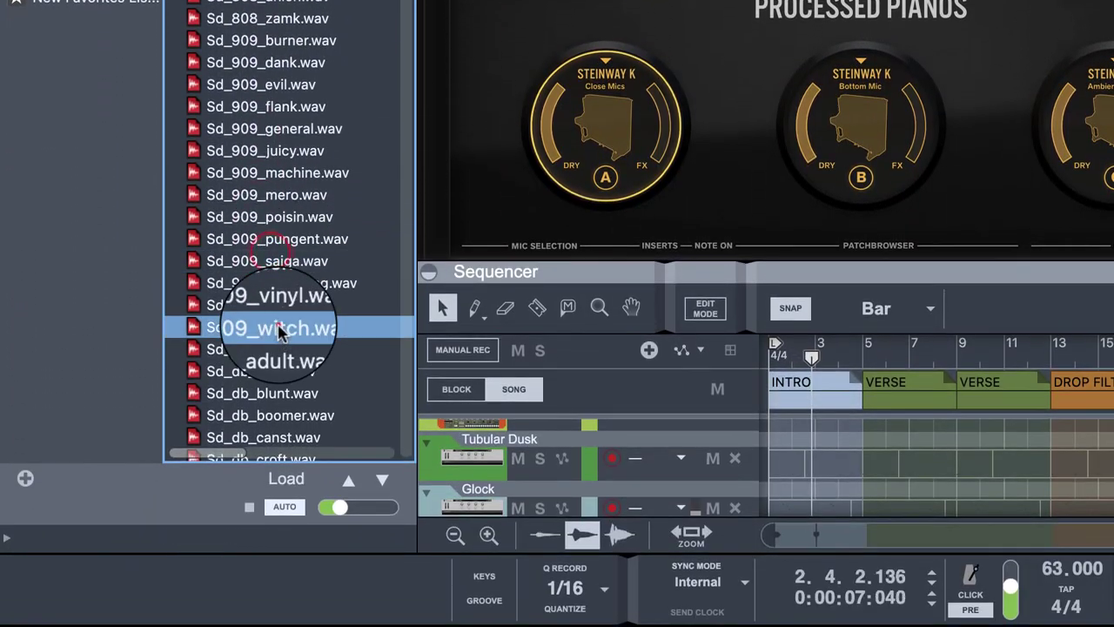
scroll(271, 316, down, 8)
click(270, 312)
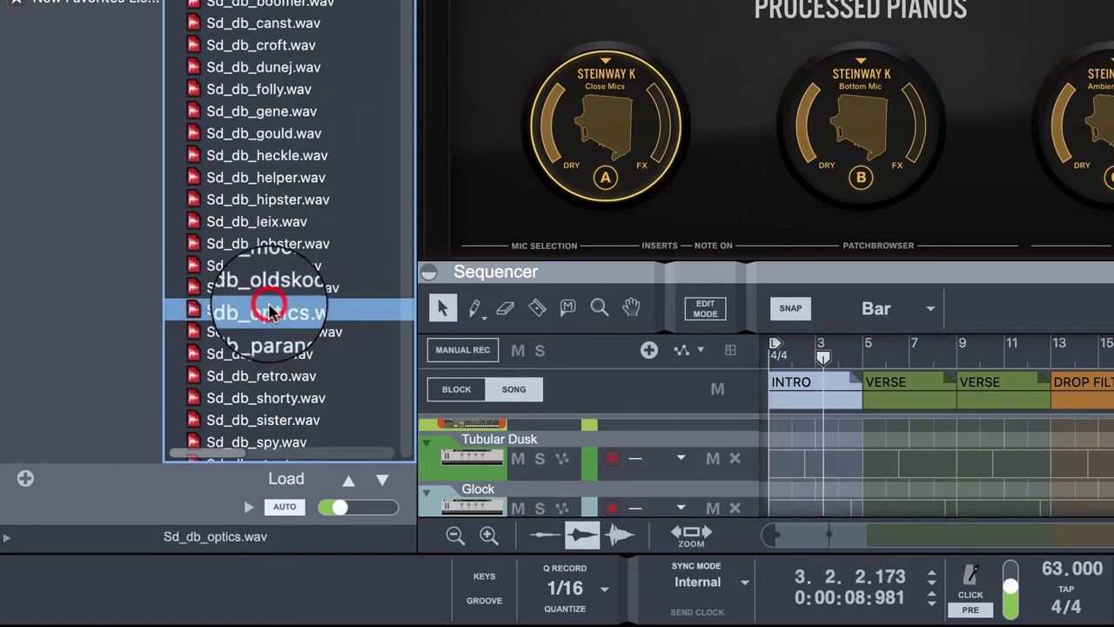
scroll(266, 314, down, 5)
click(254, 2)
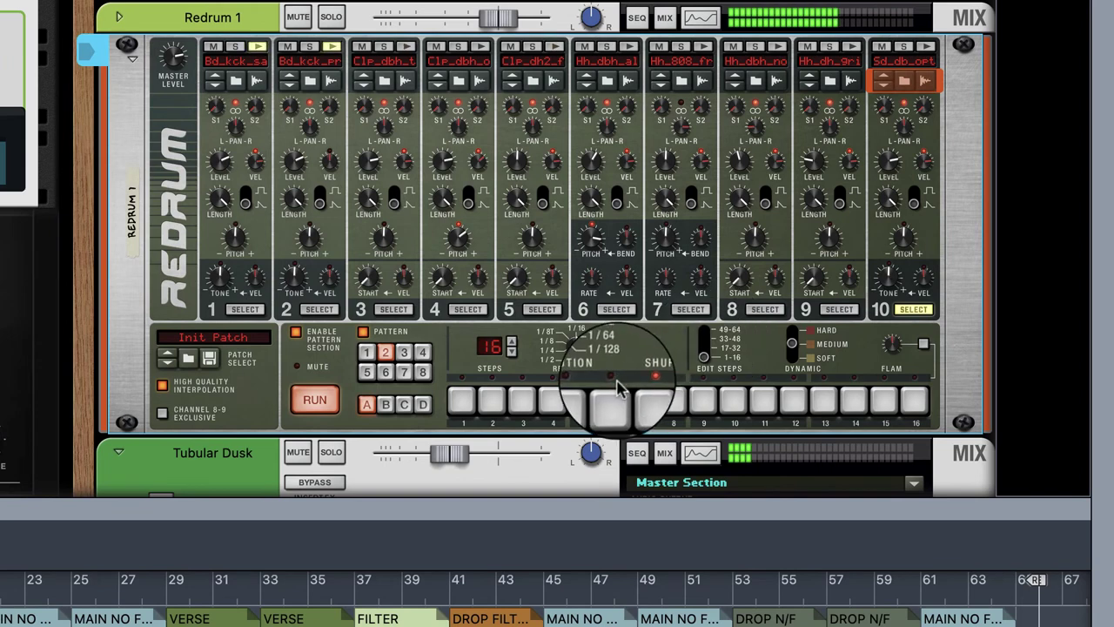
Switch Redrum 1 to pattern 1 and program the channel 10 snare on steps 5 and 13.
click(370, 357)
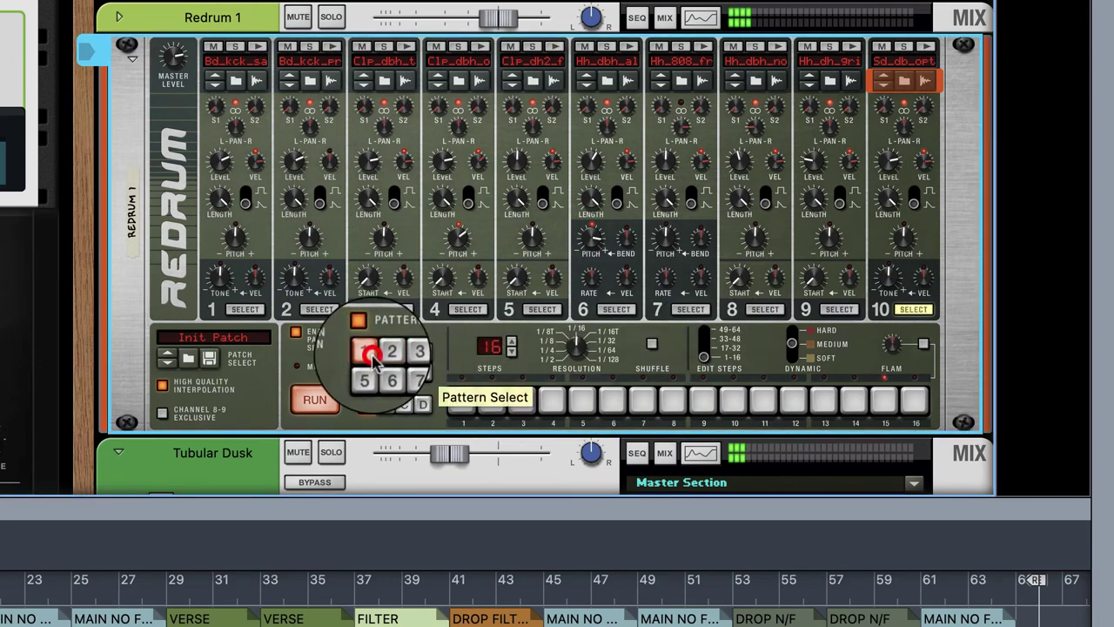
click(593, 402)
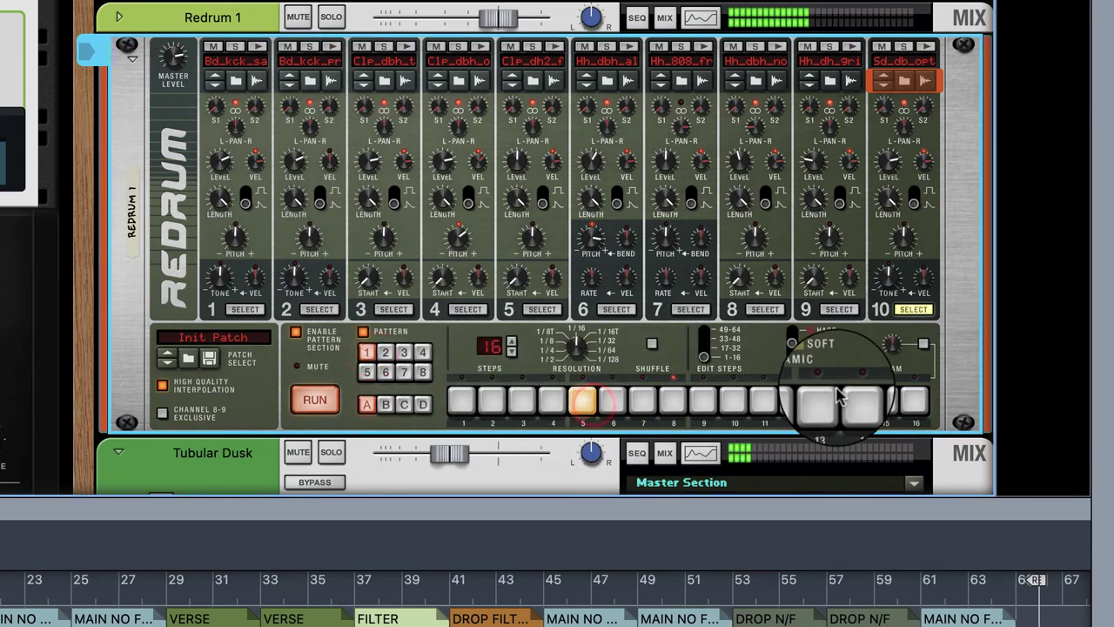
click(823, 400)
click(906, 243)
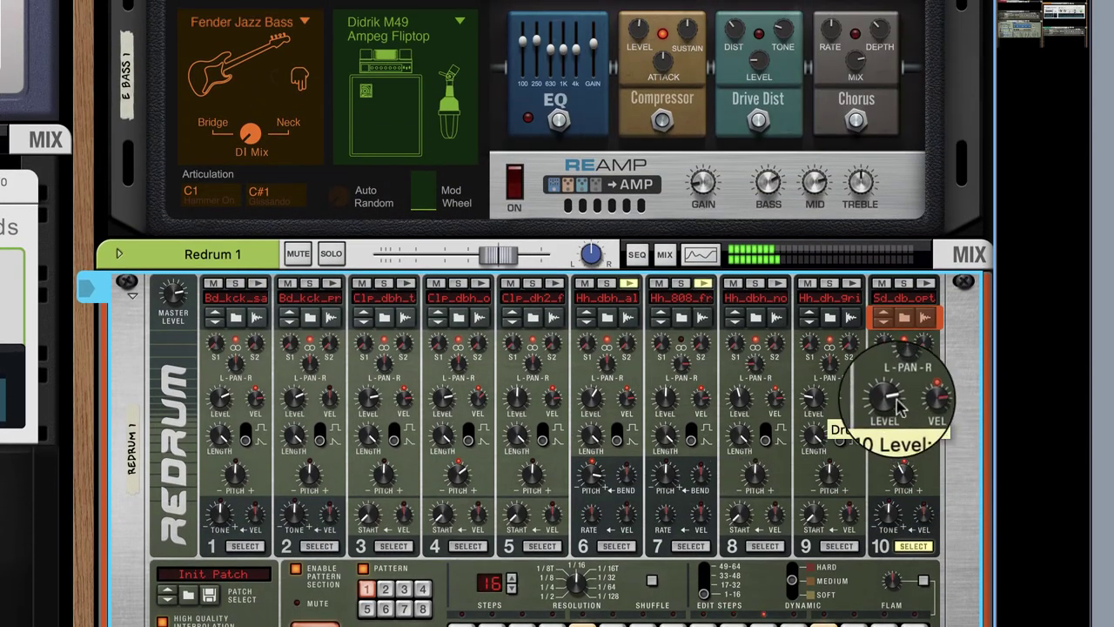
Copy Redrum 1's pattern 1 into pattern 4 and remove the channel 10 snare hits on steps 5 and 13.
click(896, 218)
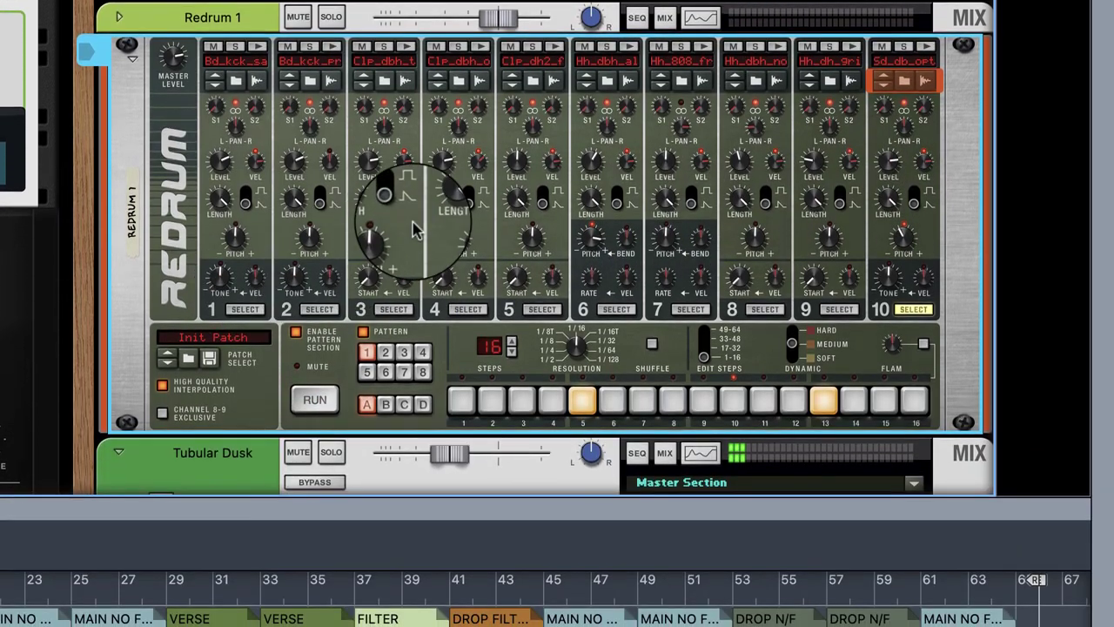
right_click(422, 439)
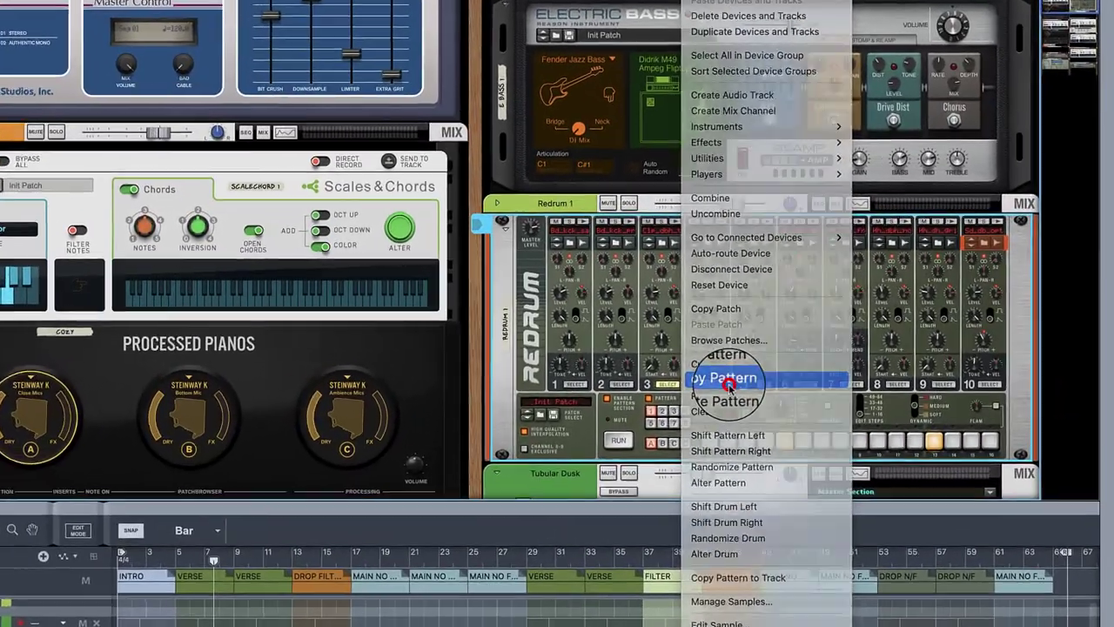
click(822, 364)
right_click(468, 335)
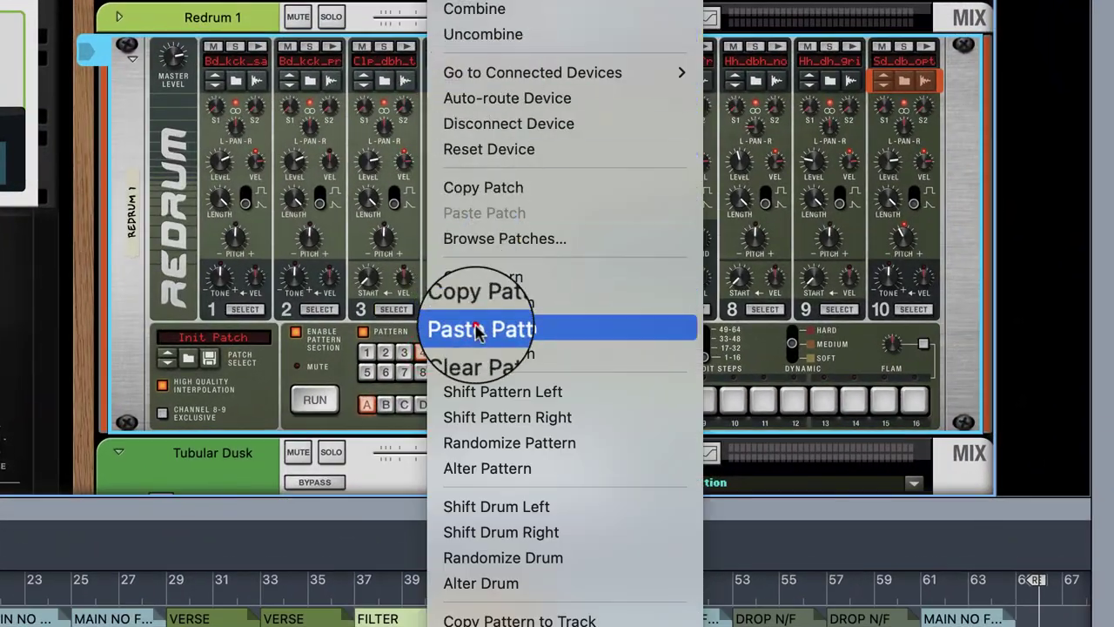
click(479, 329)
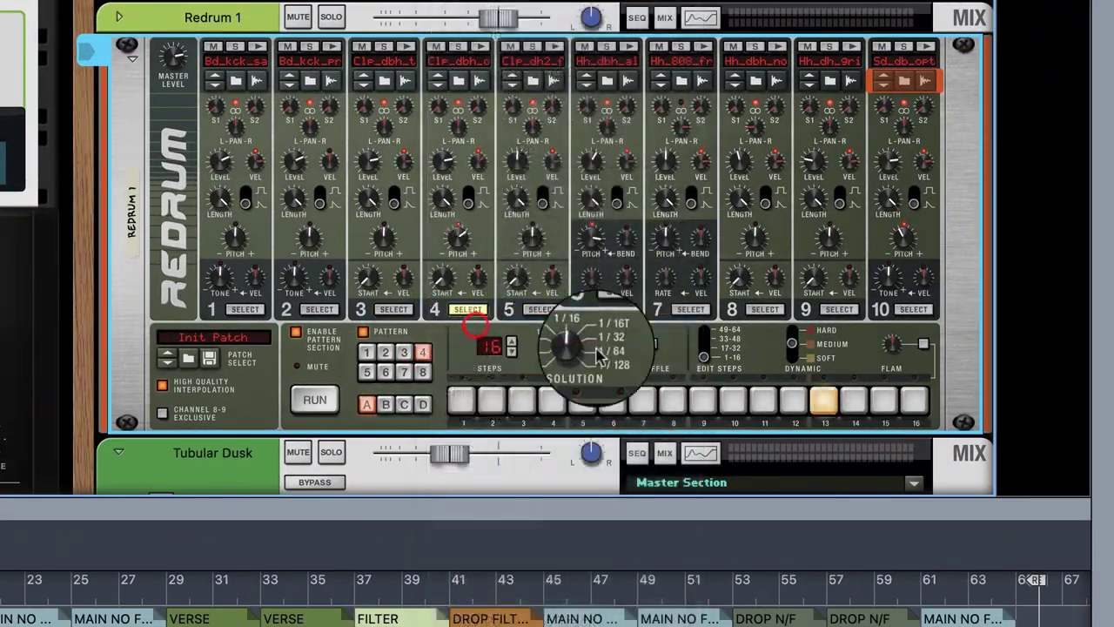
click(914, 310)
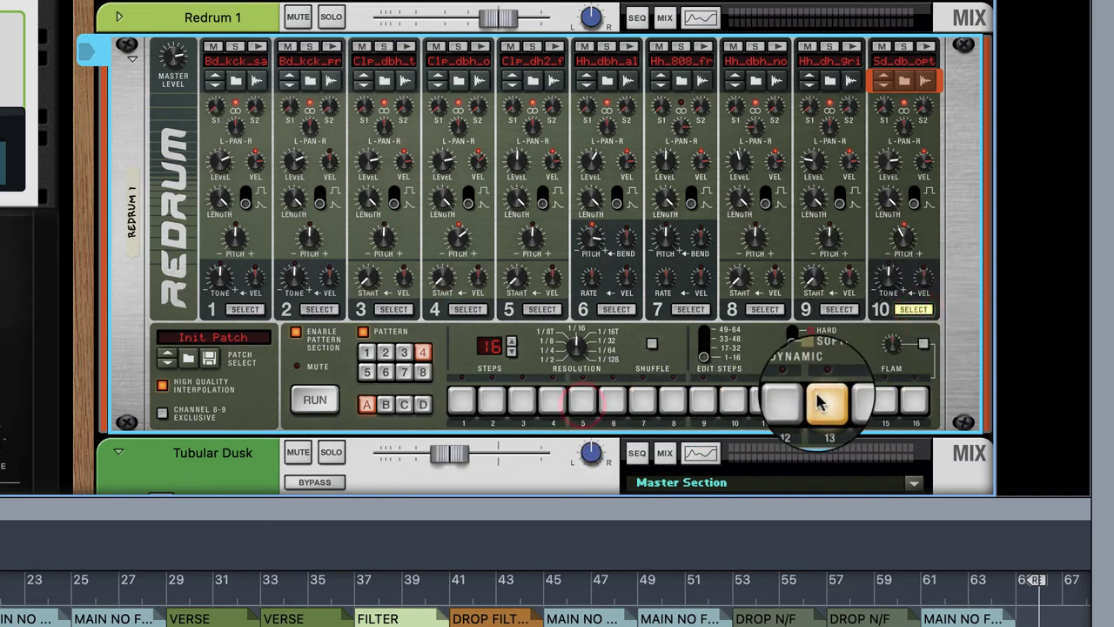
In the empty pattern 5, program the channel 1 kick on steps 1, 5, 9, 11, 13 and 15.
click(366, 372)
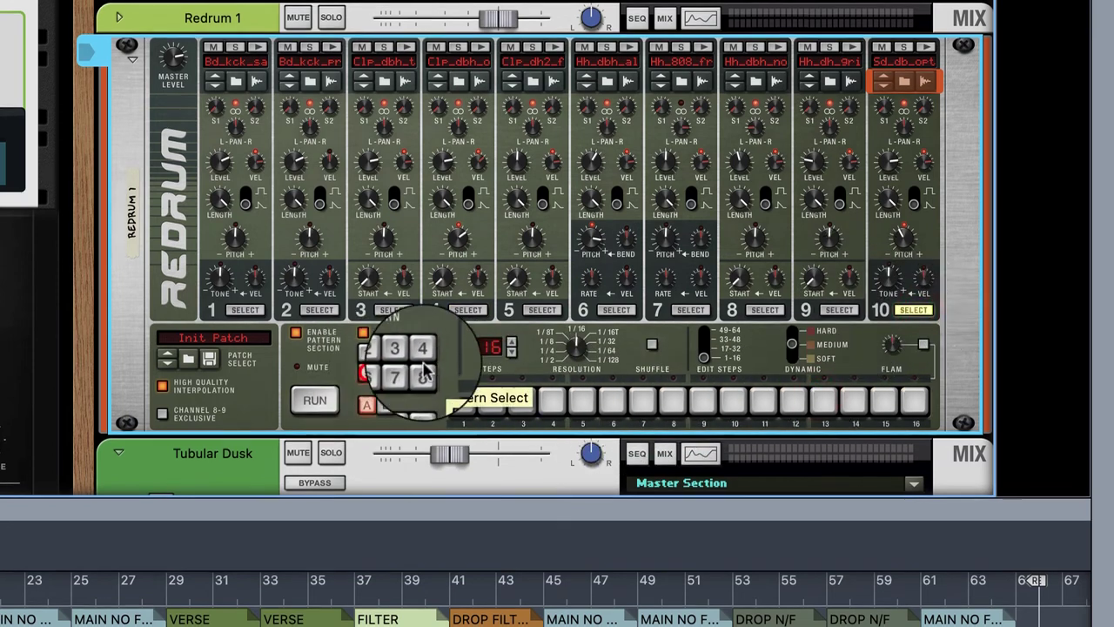
scroll(446, 329, up, 3)
scroll(447, 329, up, 2)
right_click(479, 381)
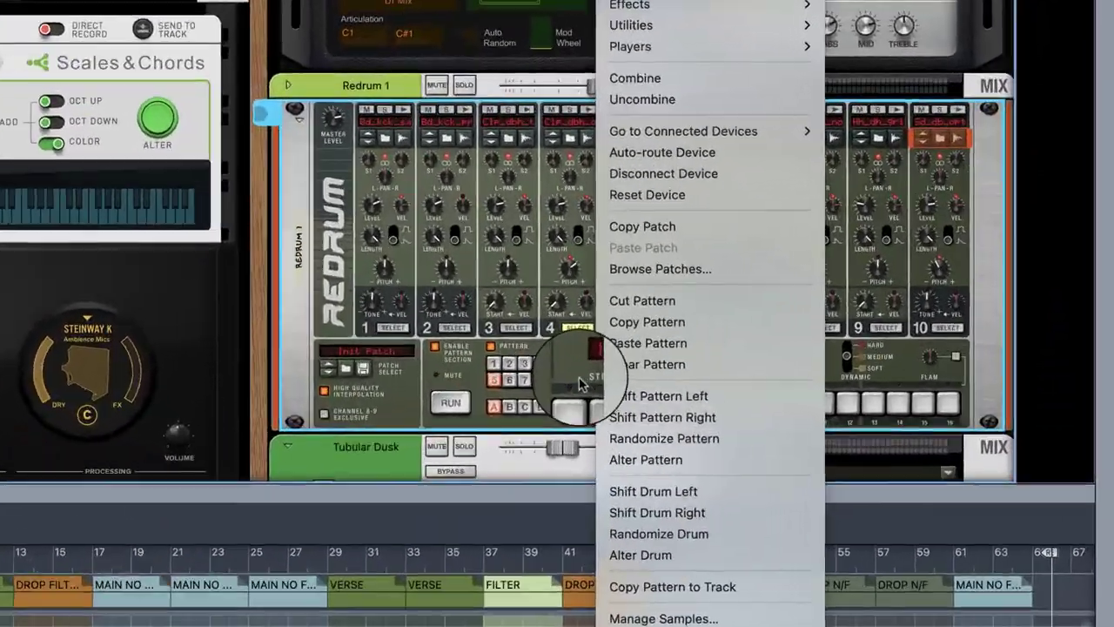
click(659, 478)
click(461, 403)
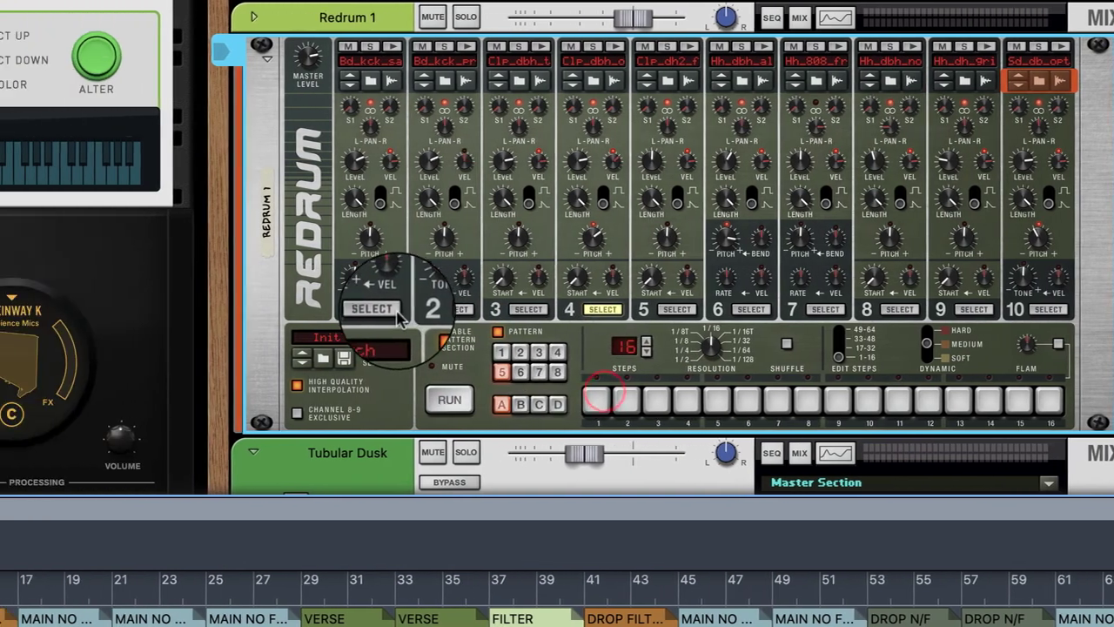
click(245, 309)
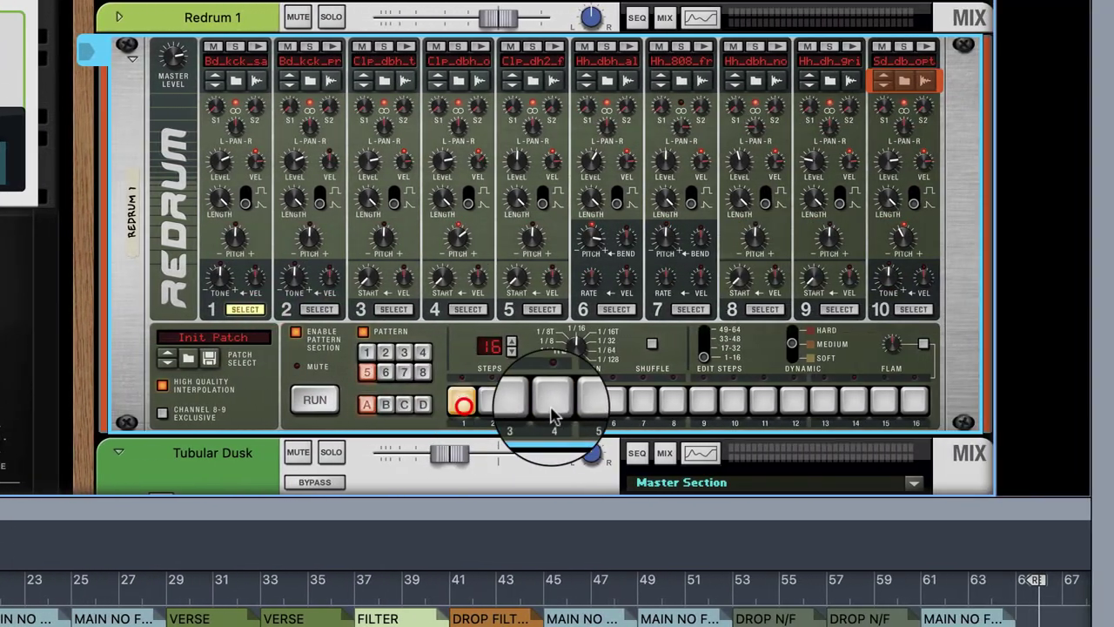
click(1004, 401)
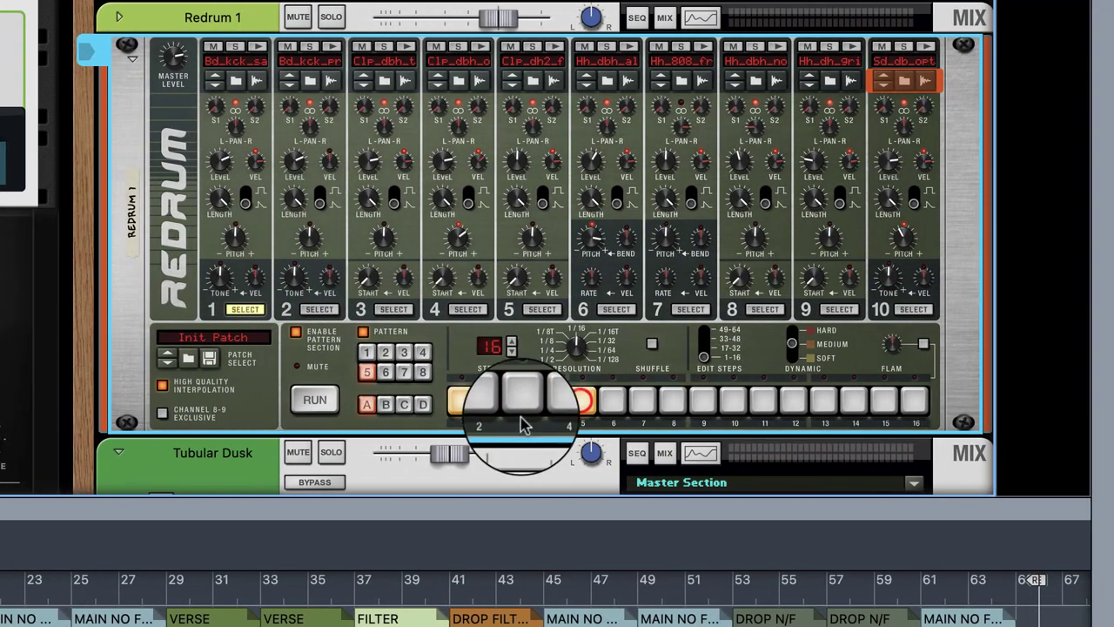
click(699, 401)
click(825, 401)
click(764, 400)
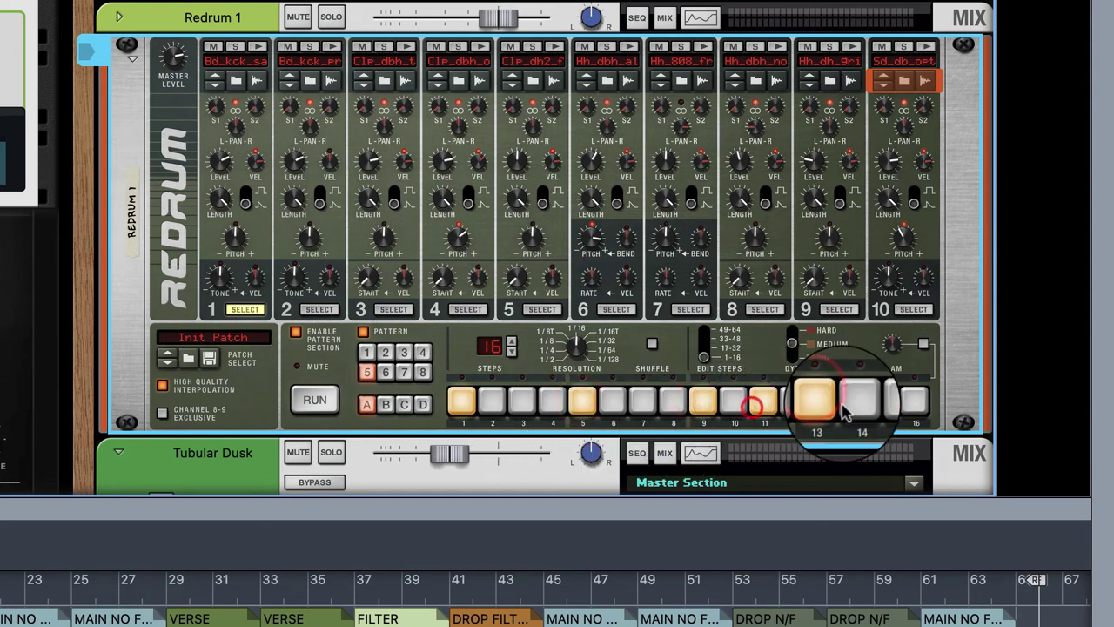
click(874, 401)
Play pattern 5 and extend its kick fill with a hit on step 16, trying and removing one on step 14.
key(space)
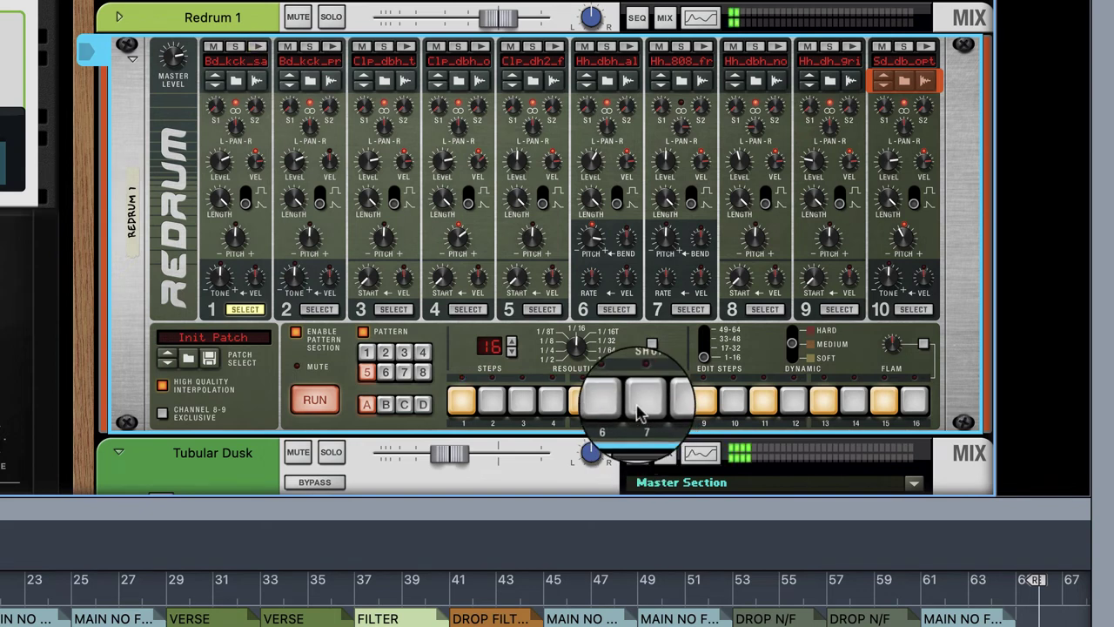
click(855, 400)
click(916, 400)
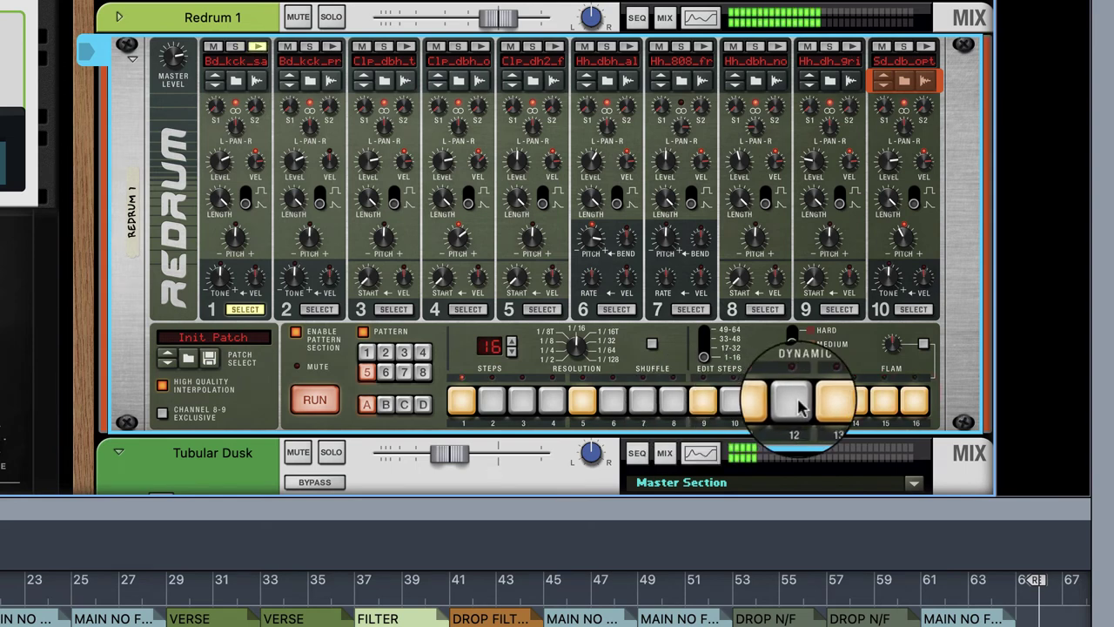
click(847, 400)
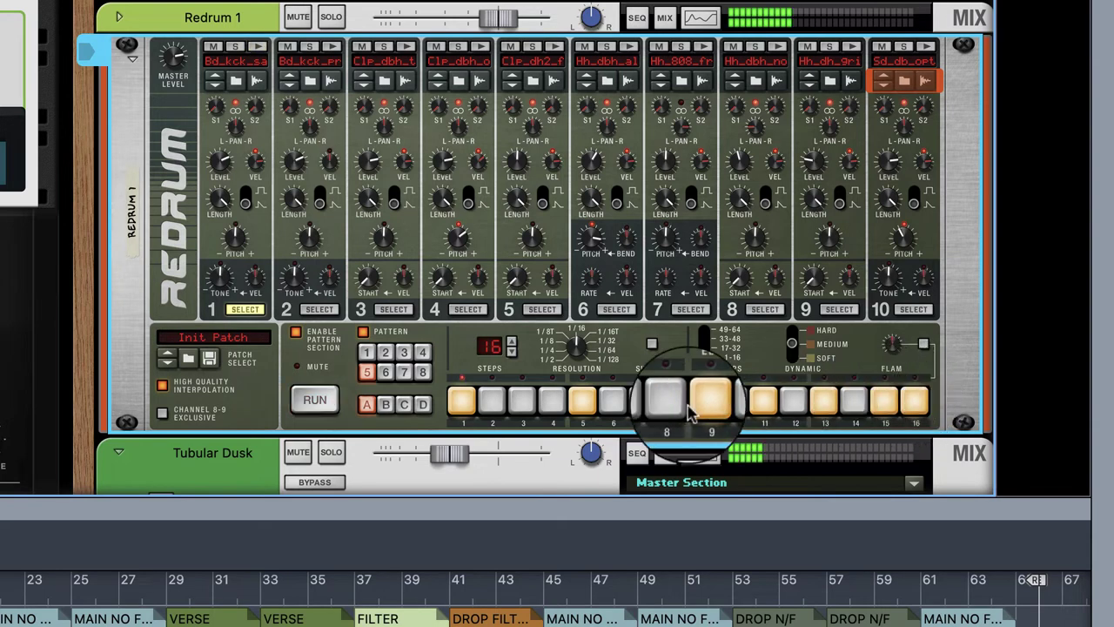
Enable automation editing of Redrum 1's pattern selection and start recording from bar 1 with the empty pattern 8 selected.
click(423, 374)
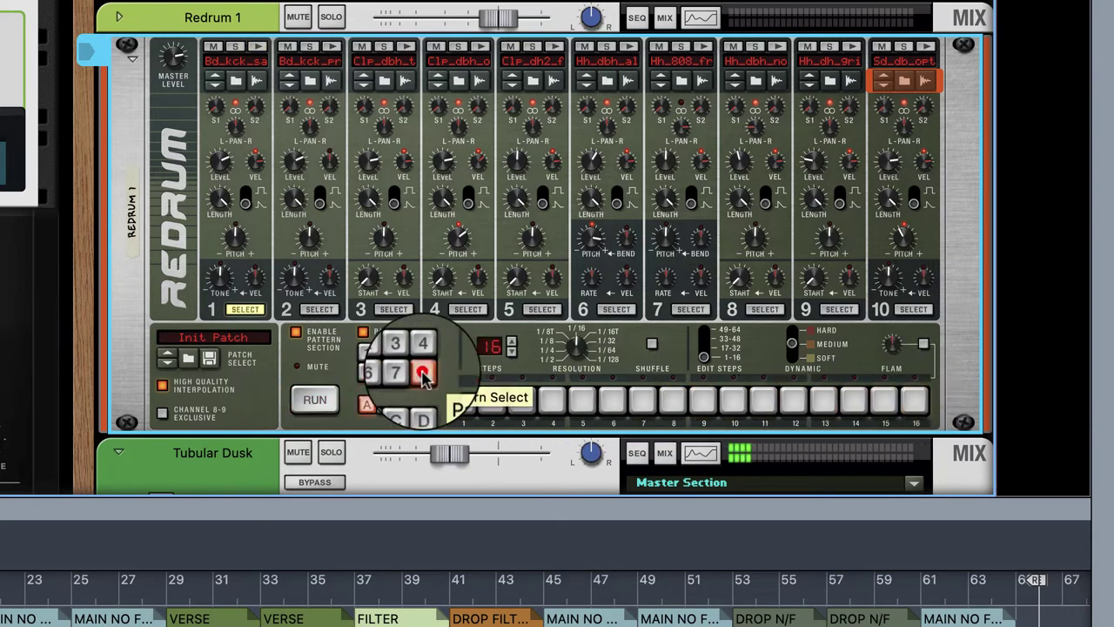
right_click(416, 371)
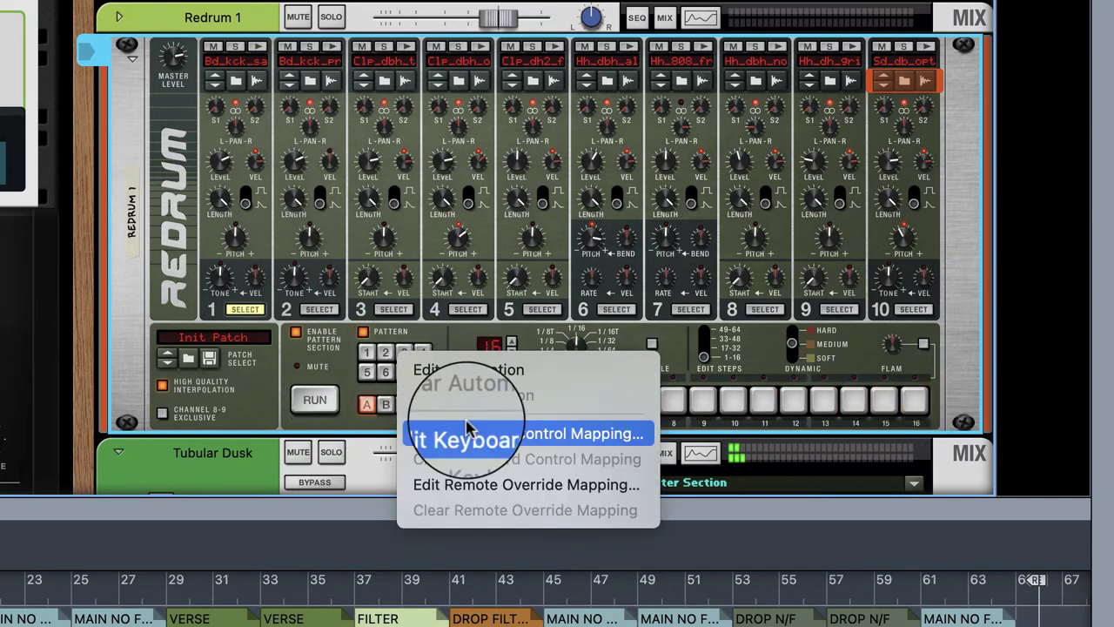
click(461, 369)
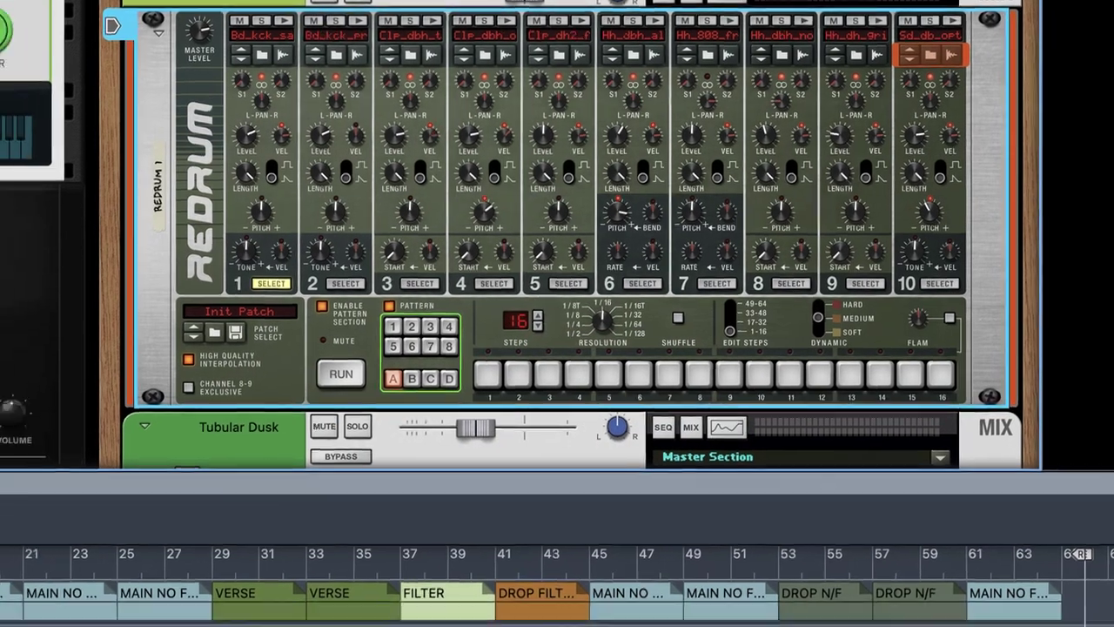
click(343, 611)
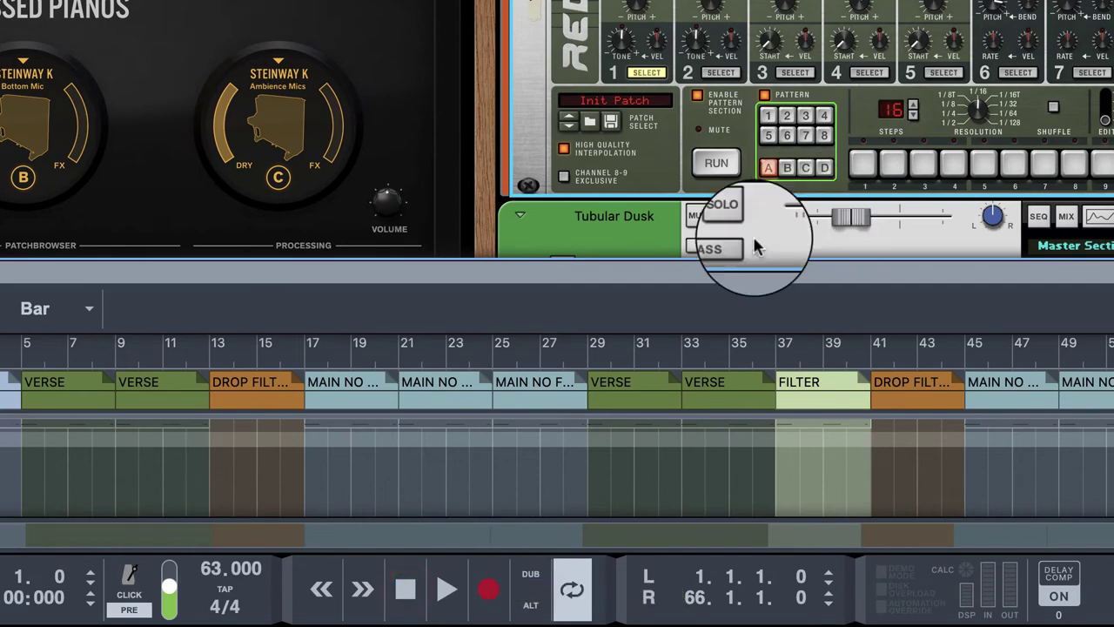
click(489, 594)
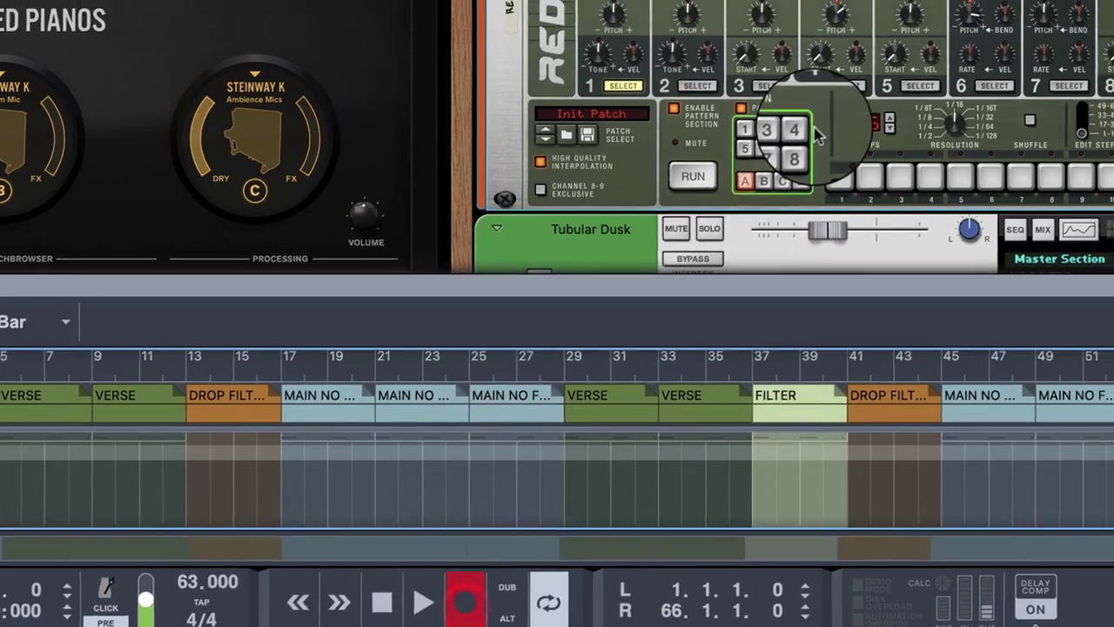
Record Redrum 1's pattern changes from the intro into the first filtered drop, switching to patterns 5, 4, 3 and 2 in turn.
click(767, 135)
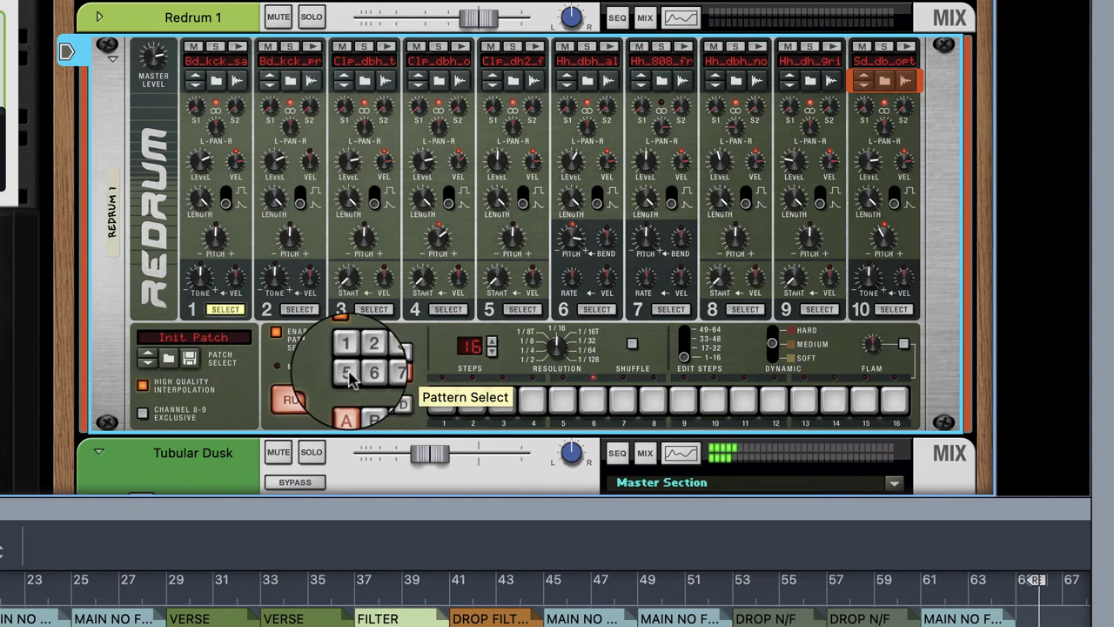
click(347, 375)
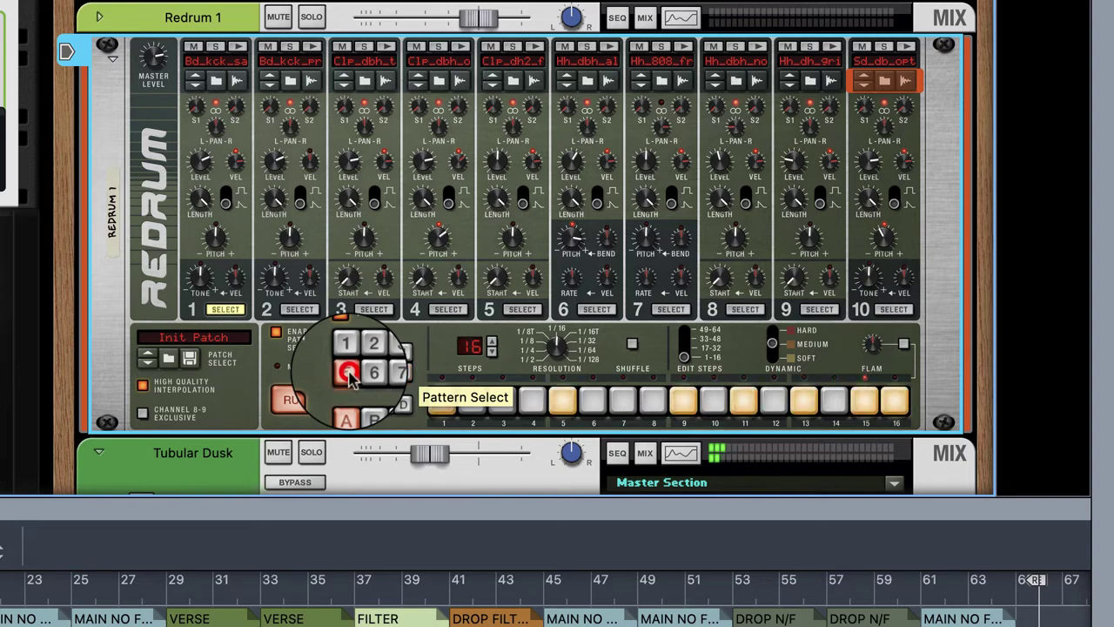
click(407, 379)
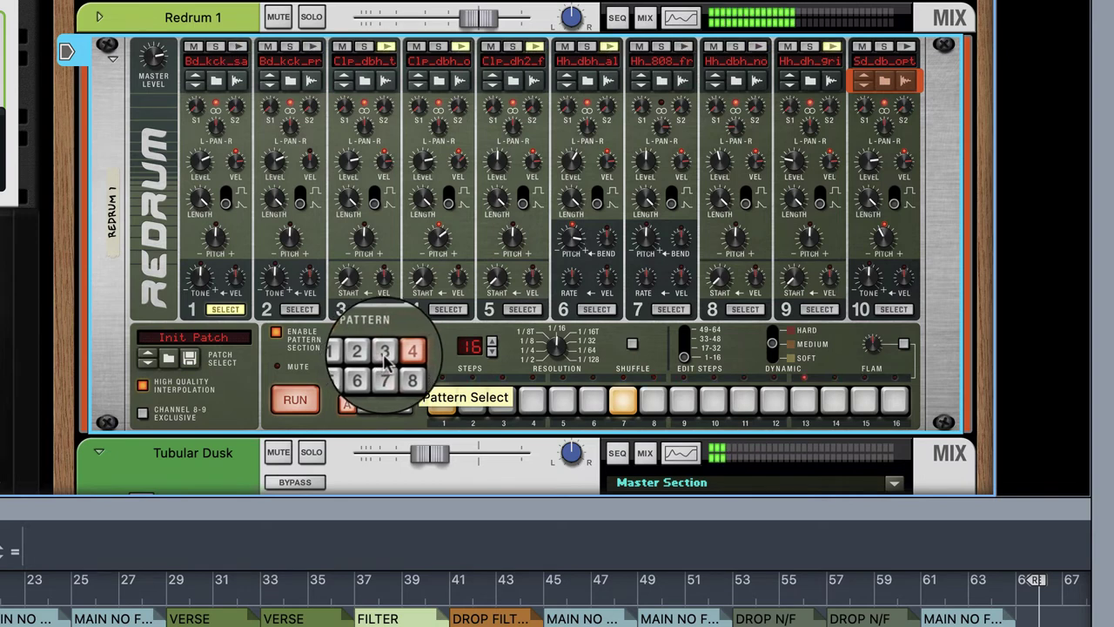
click(384, 355)
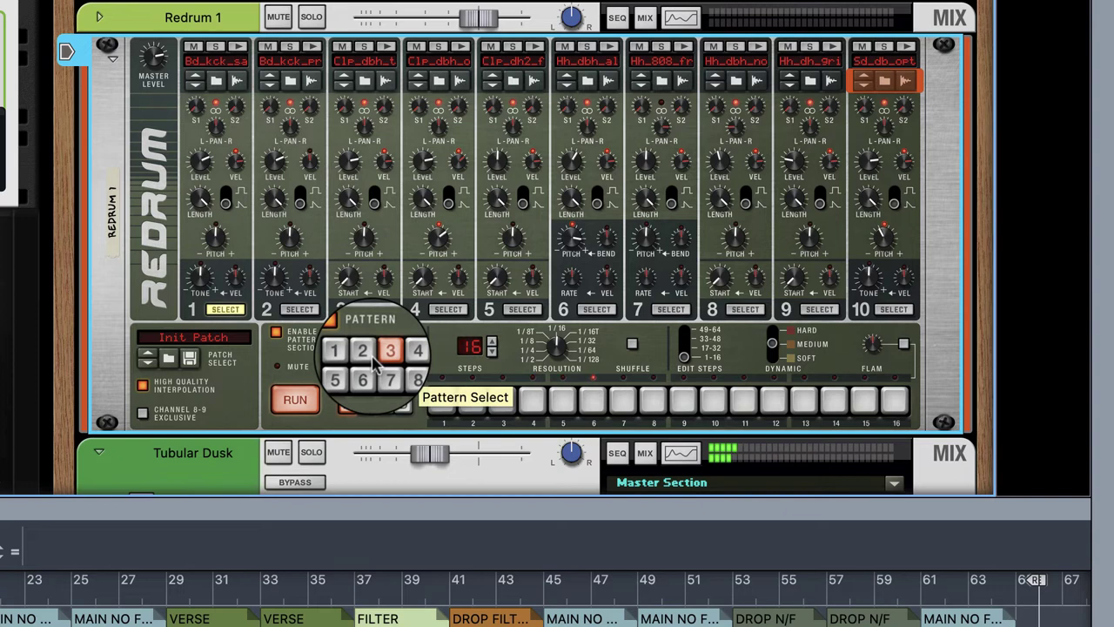
click(373, 364)
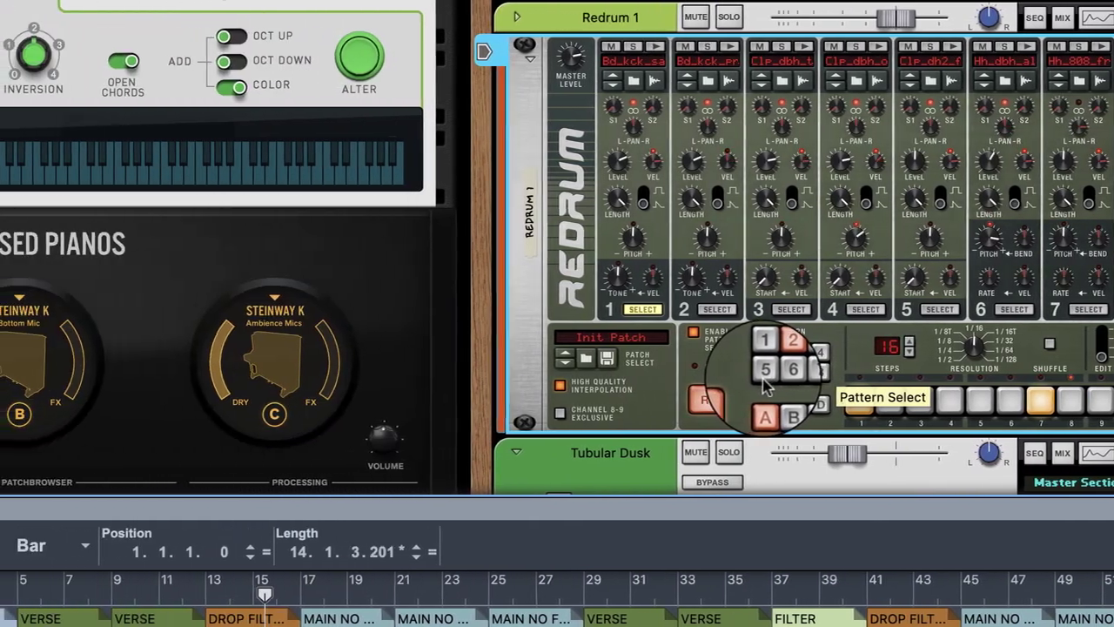
Record pattern switches from the first drop's end through bar 32, using patterns 1, 2 and 4 with pattern 5 fills before new sections.
click(767, 376)
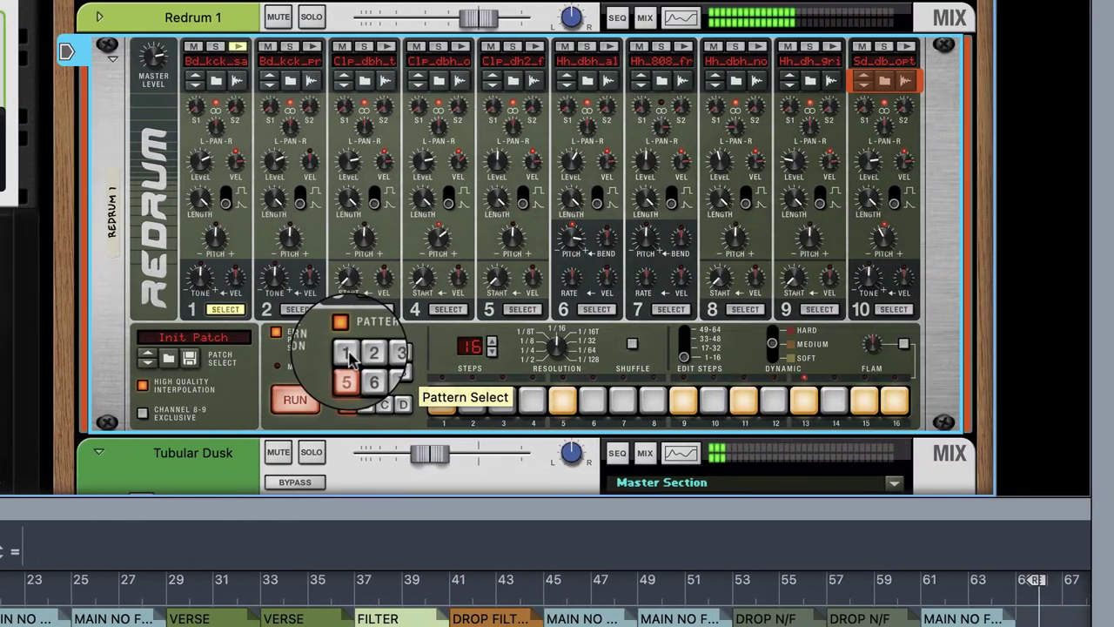
click(769, 354)
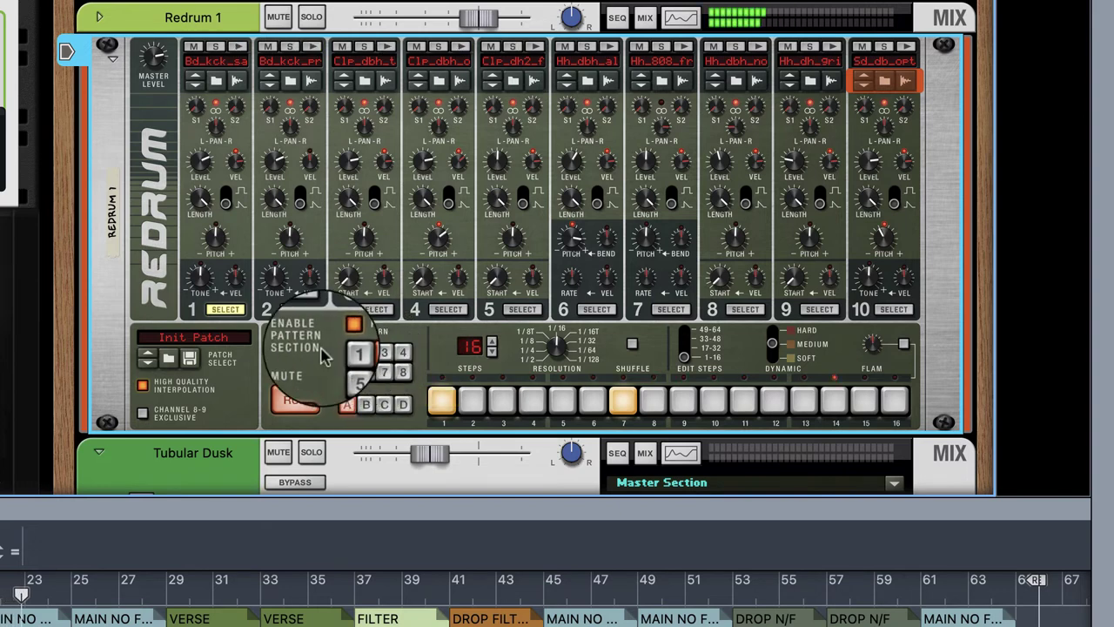
click(404, 360)
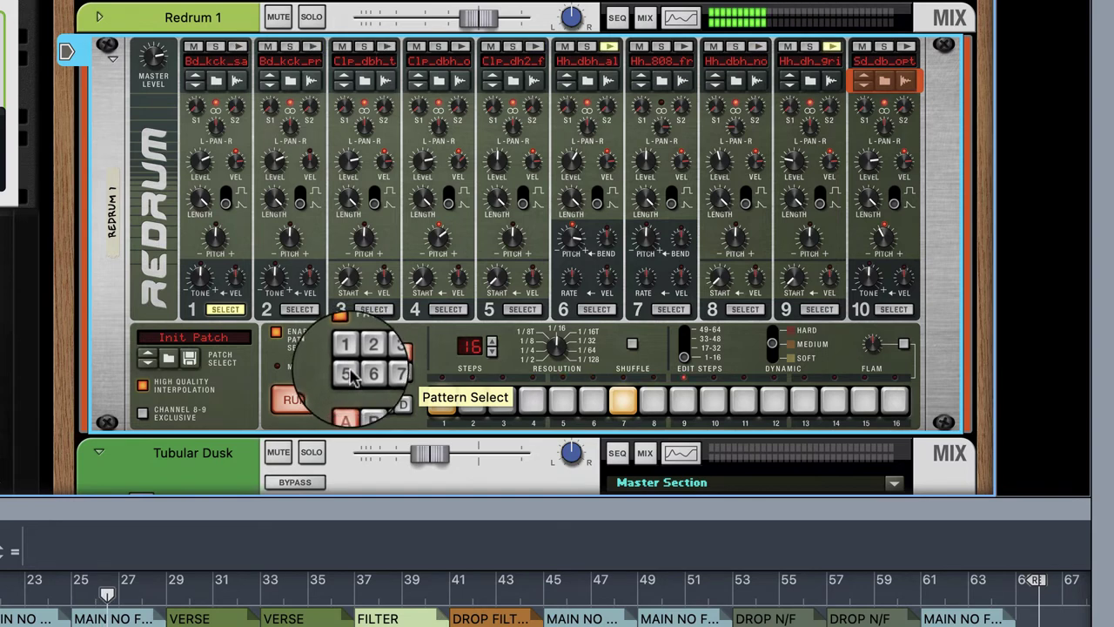
click(350, 372)
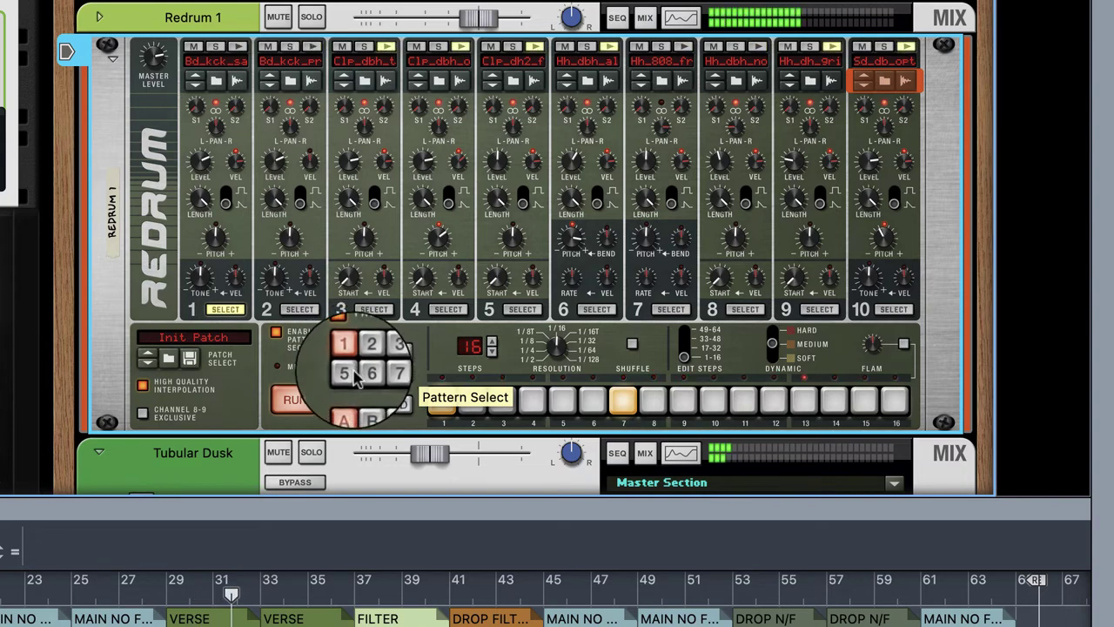
click(345, 373)
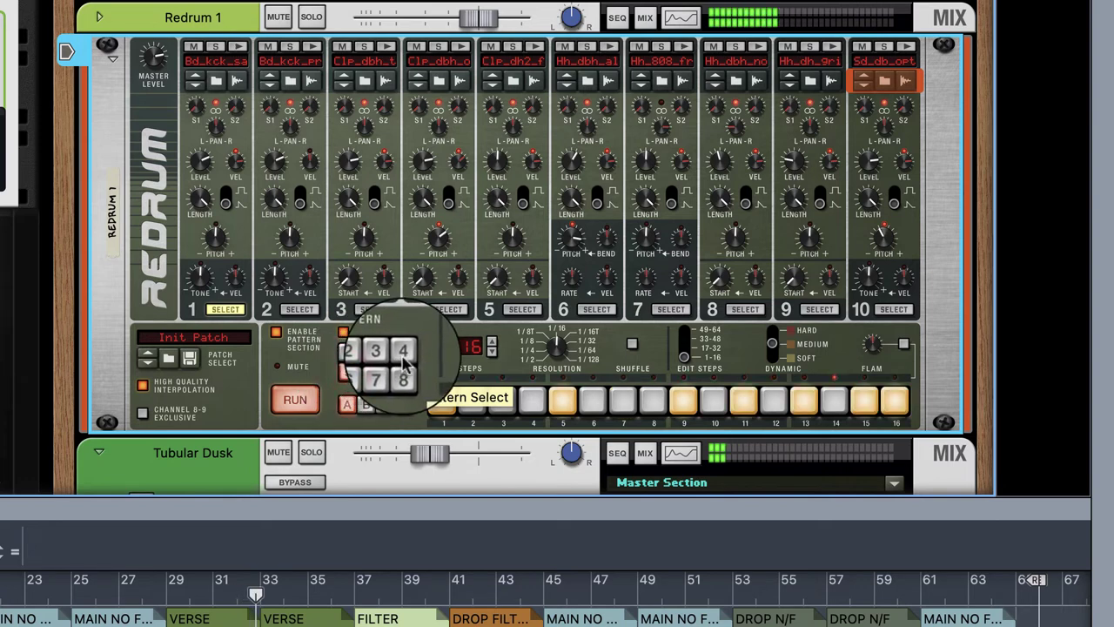
Record Redrum 1's pattern switches from bar 33 to bar 53, covering verse, filter, filtered drop and main sections with patterns 4, 1 and 3.
click(403, 358)
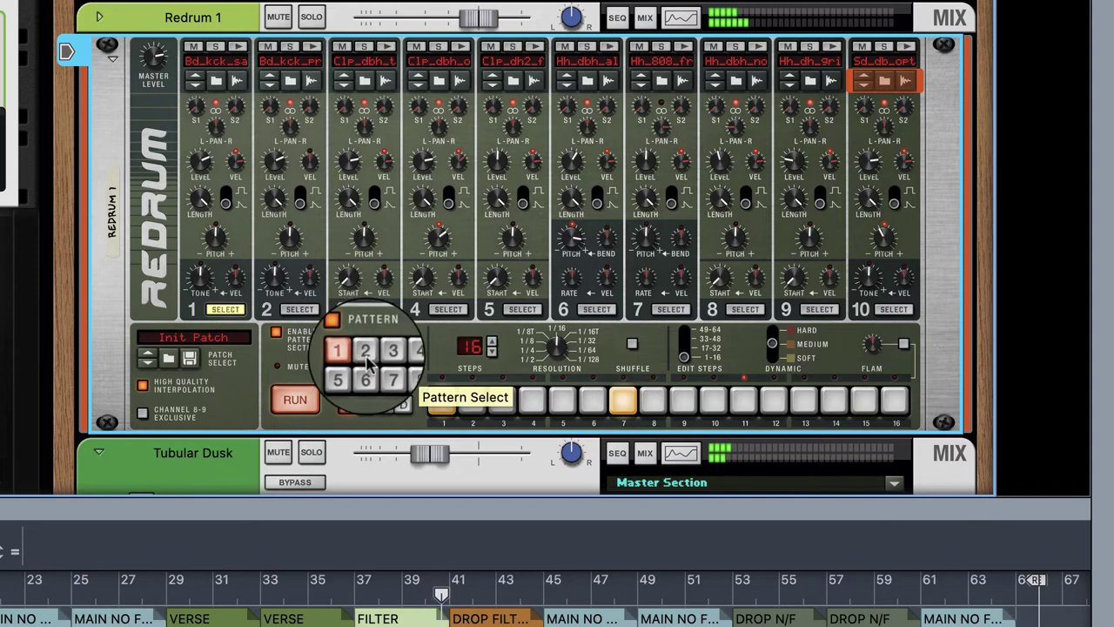
click(386, 357)
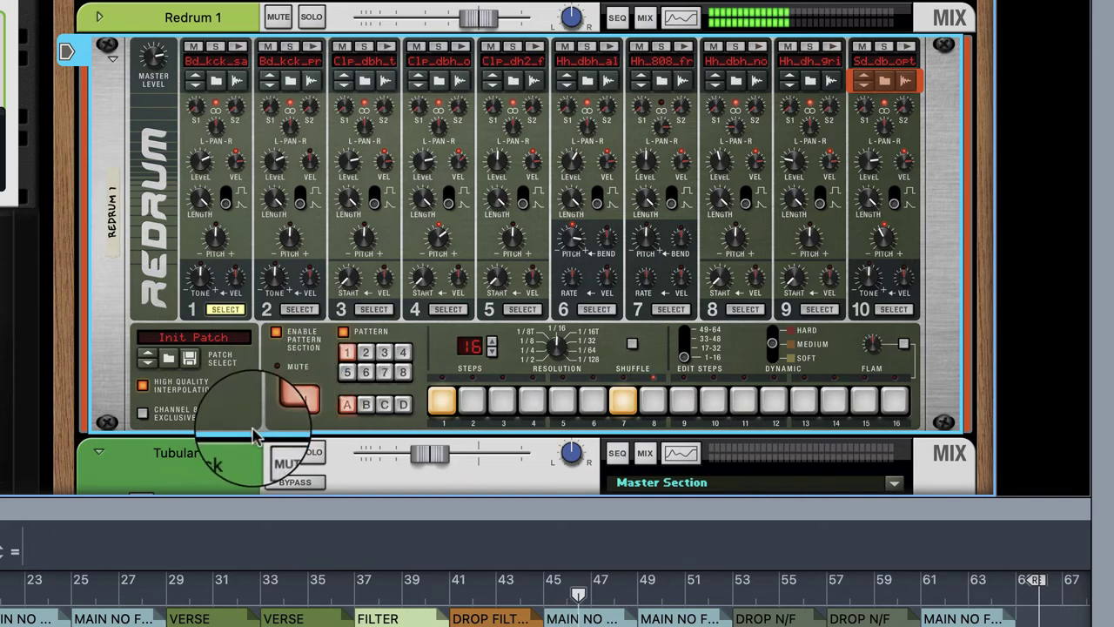
scroll(278, 421, down, 1)
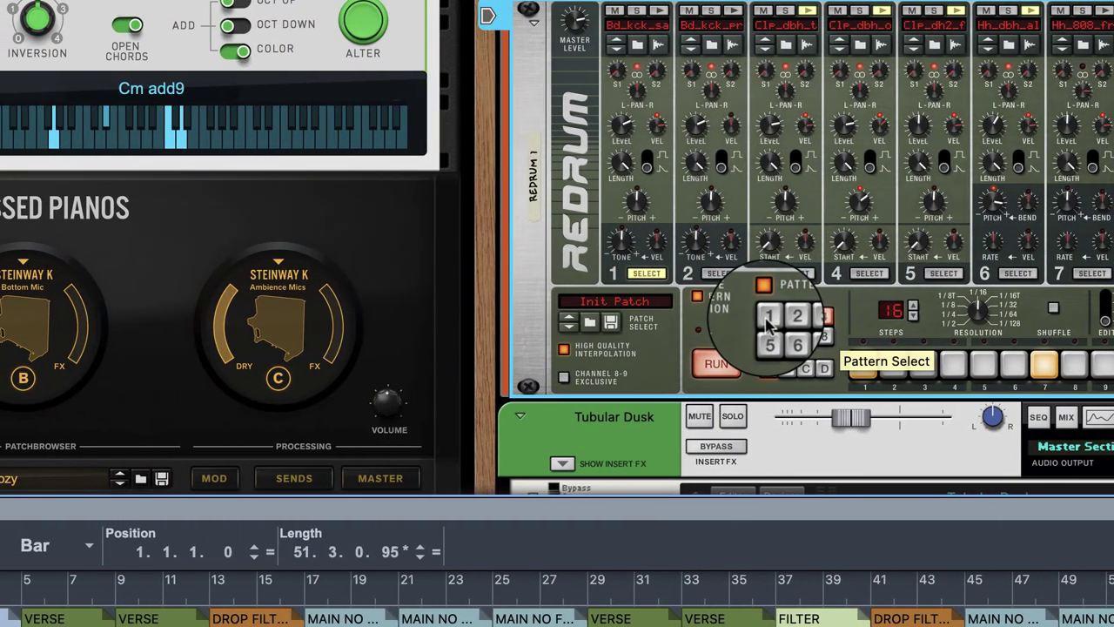
click(765, 319)
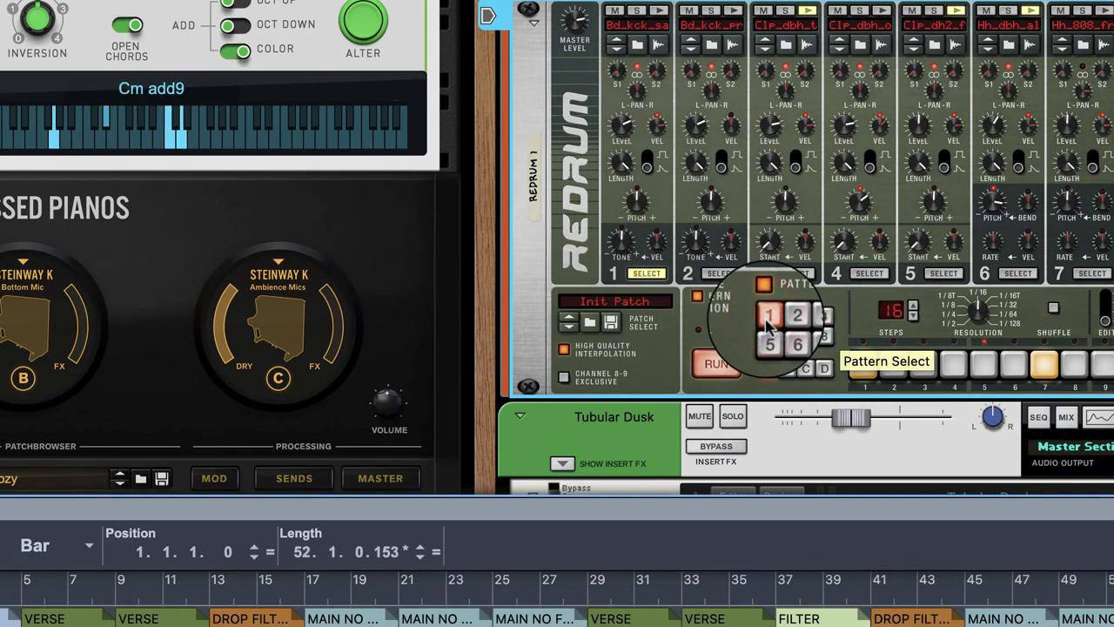
click(766, 339)
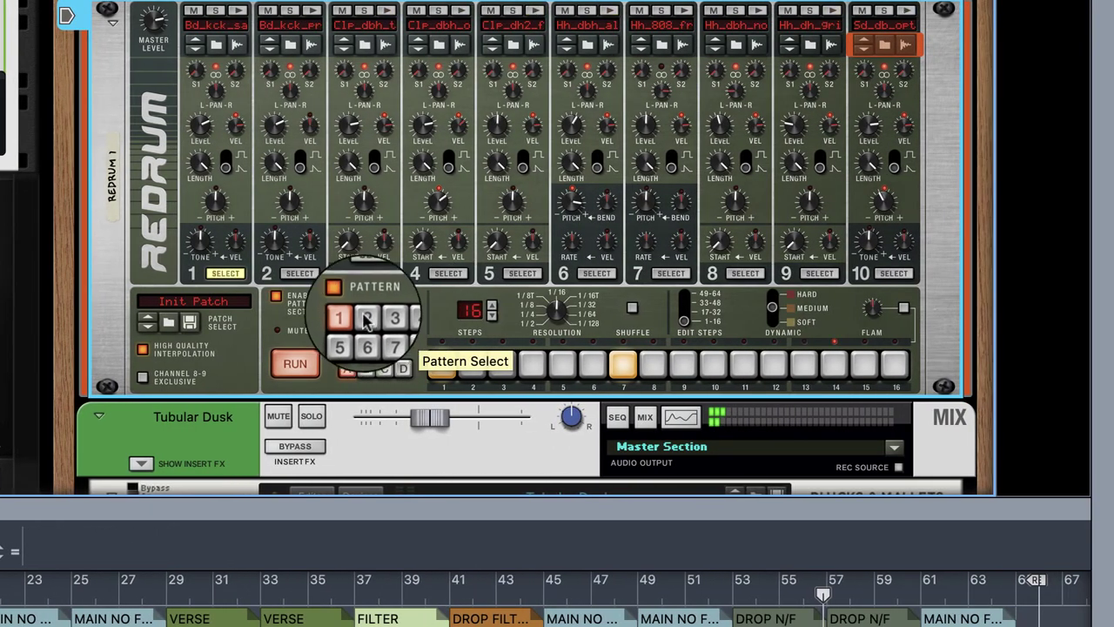
Record the remaining pattern switches with patterns 2, 4 and 5, end the song on empty pattern 8, and stop recording.
click(368, 314)
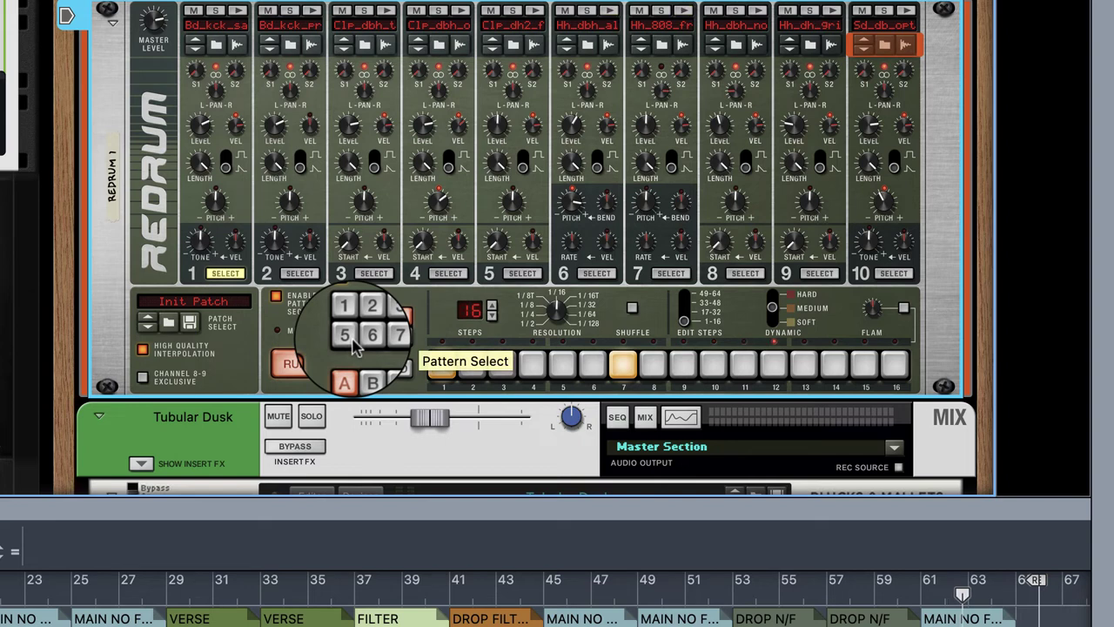
click(353, 343)
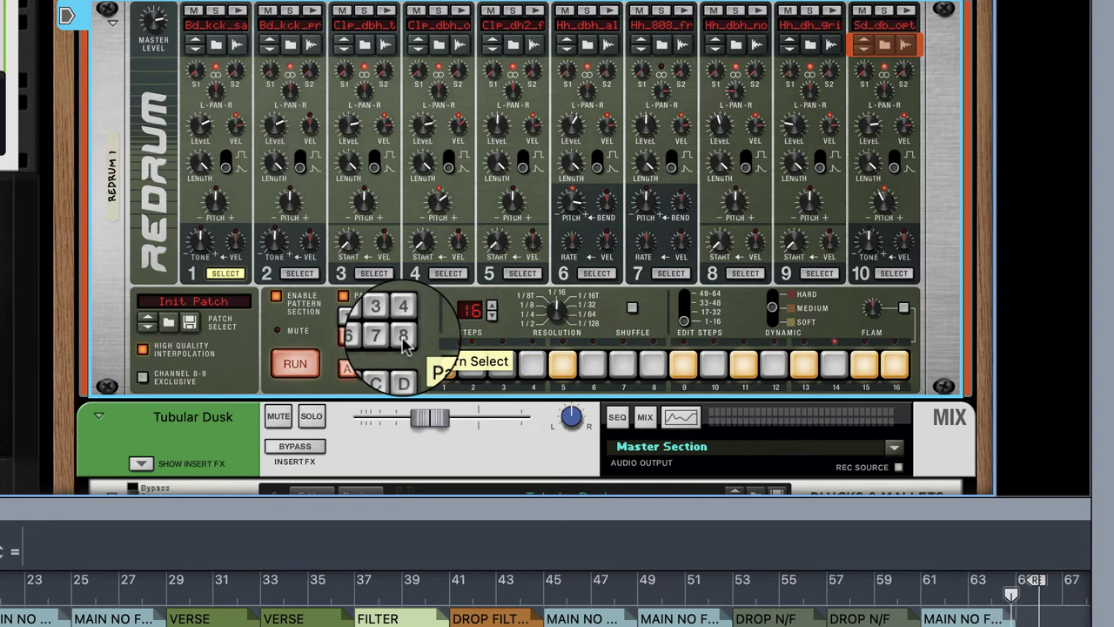
click(403, 337)
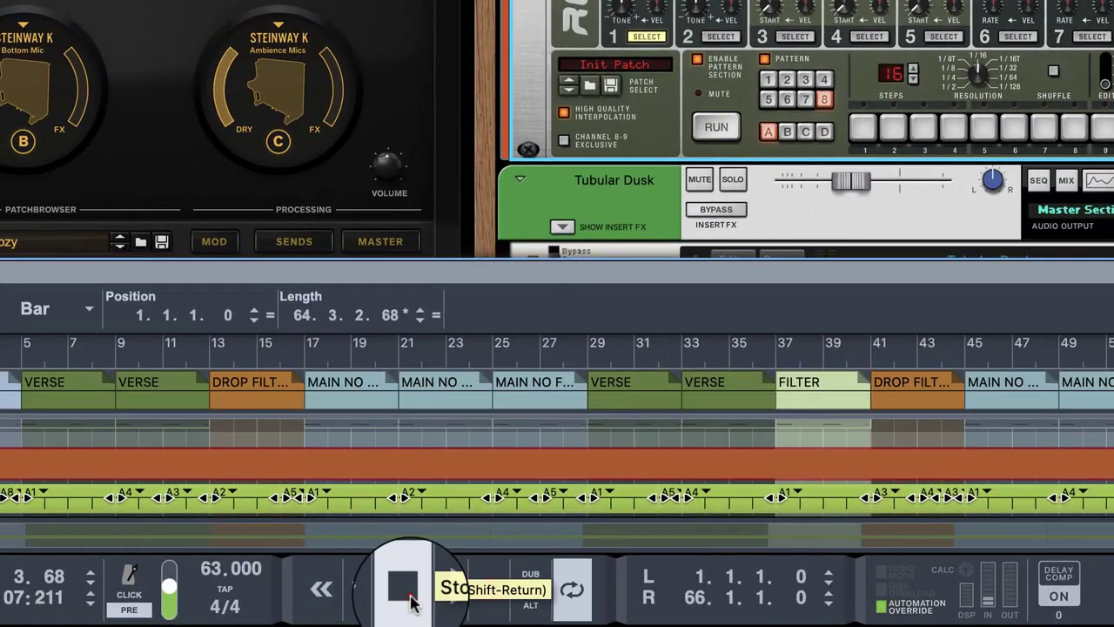
click(411, 599)
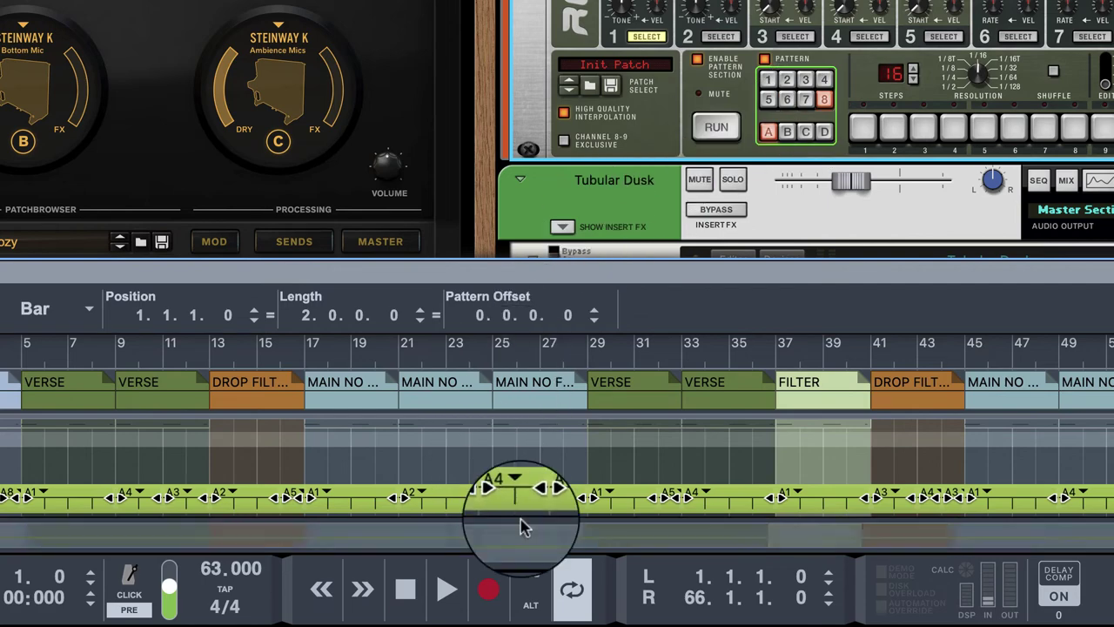
Add hits on Redrum channel 2 in fill pattern 5 at steps 1, 5, 9, 11, 13, 15 and 16.
click(451, 598)
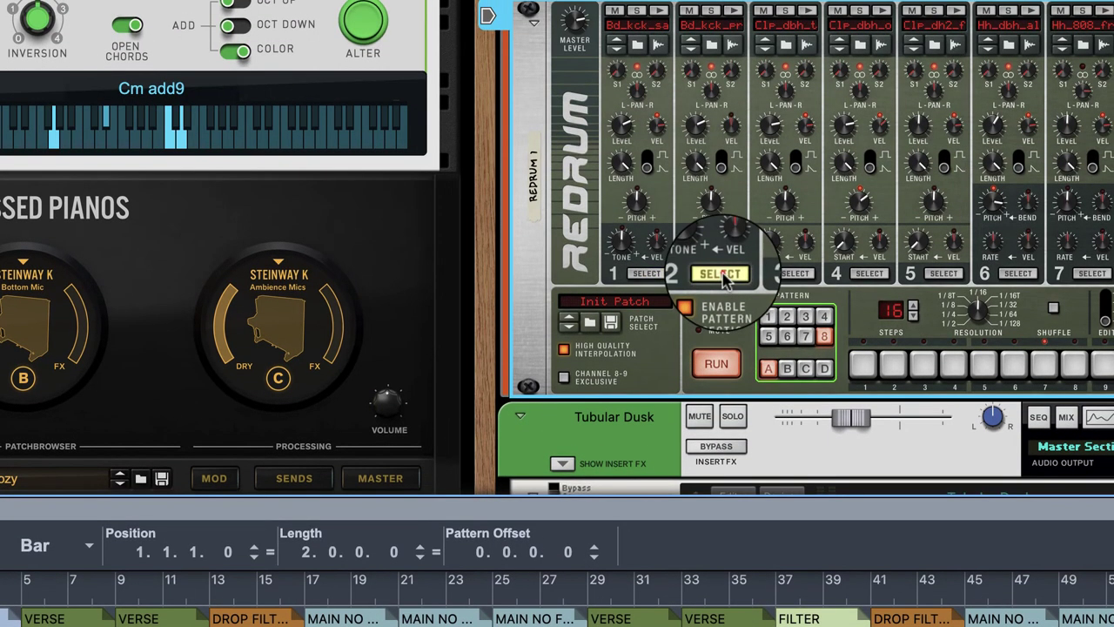
click(720, 36)
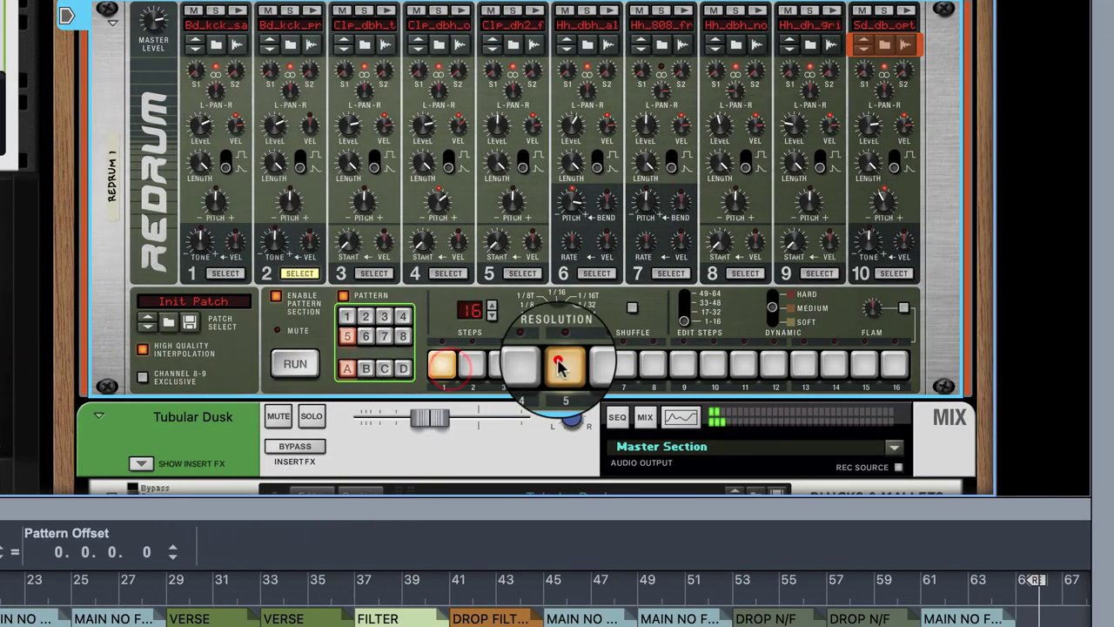
click(977, 364)
click(683, 365)
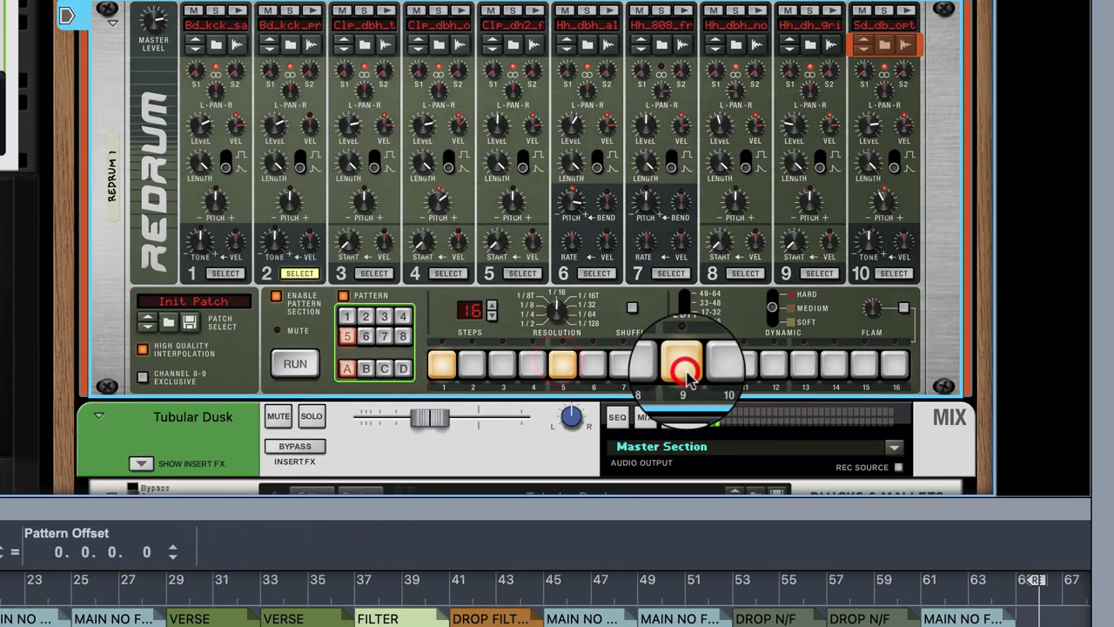
click(803, 366)
click(230, 271)
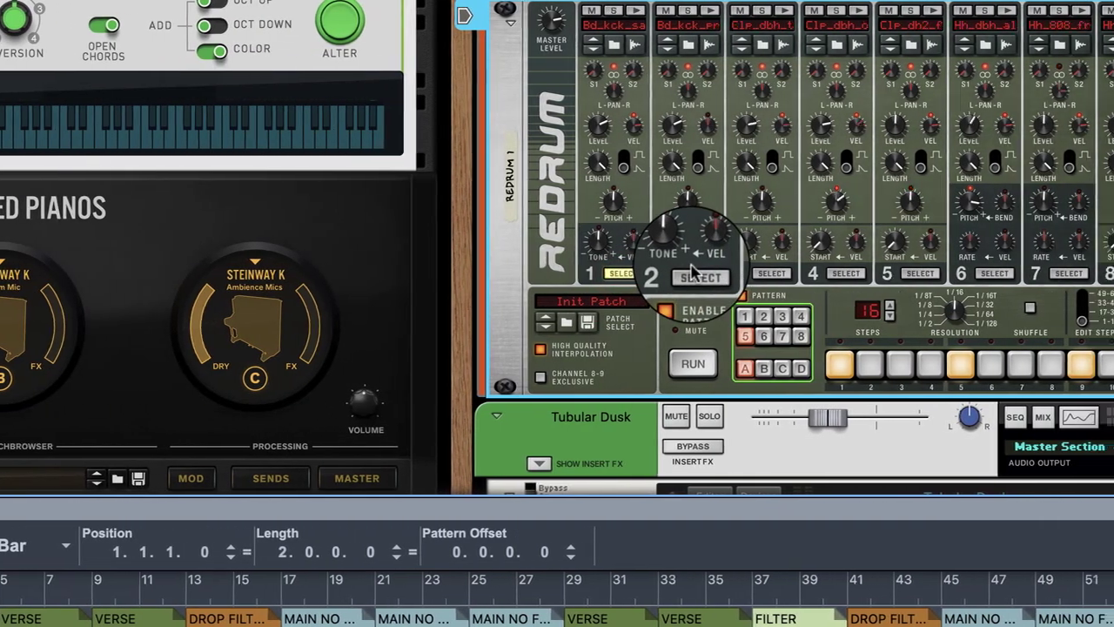
click(694, 275)
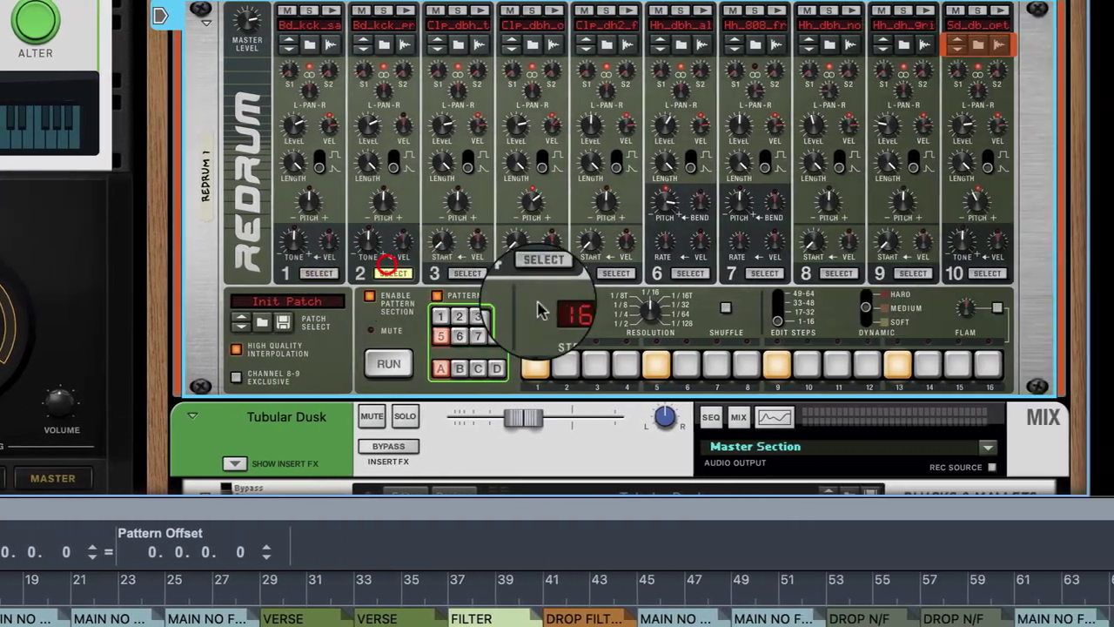
click(745, 364)
click(863, 366)
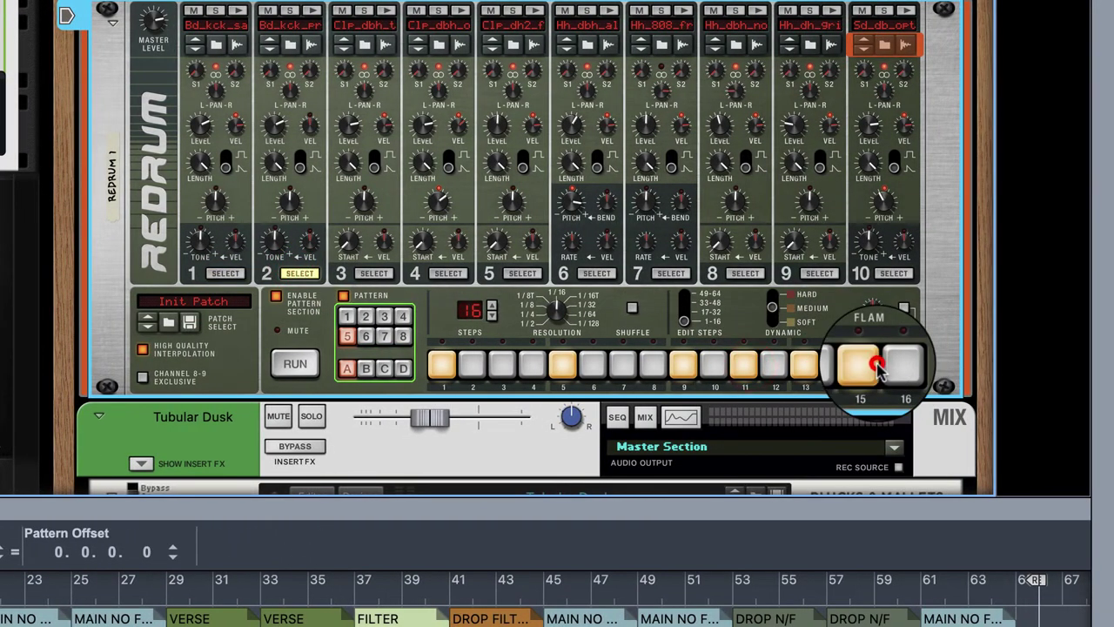
click(894, 365)
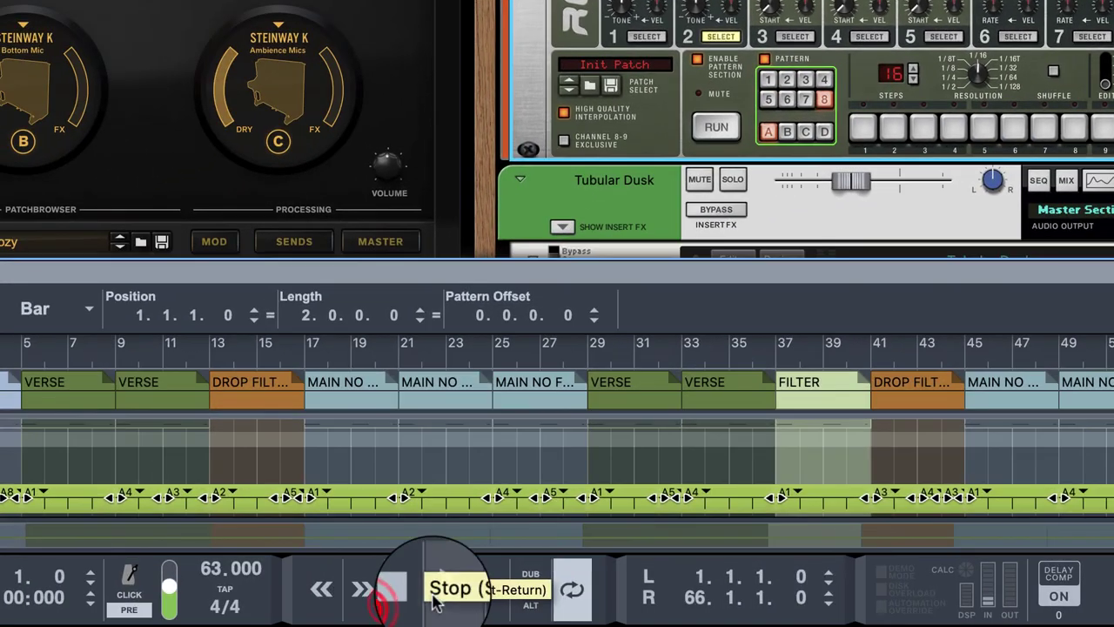
Play the intro into the verse, then return to bar 3 and compare the pattern 5 hits on Redrum channels 1 and 2.
click(423, 591)
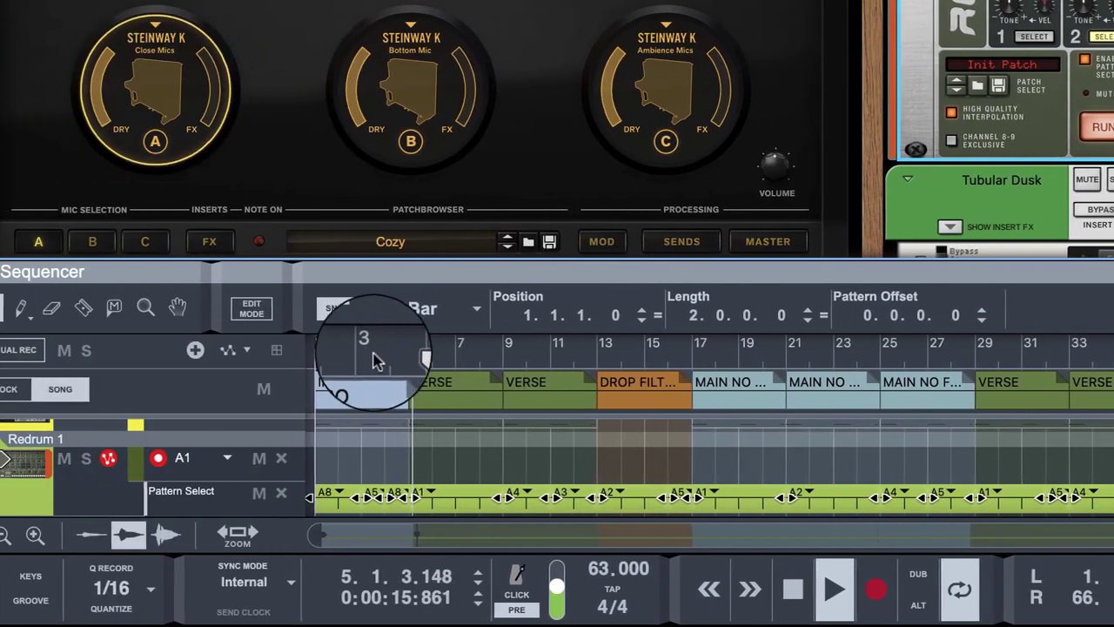
key(space)
click(392, 348)
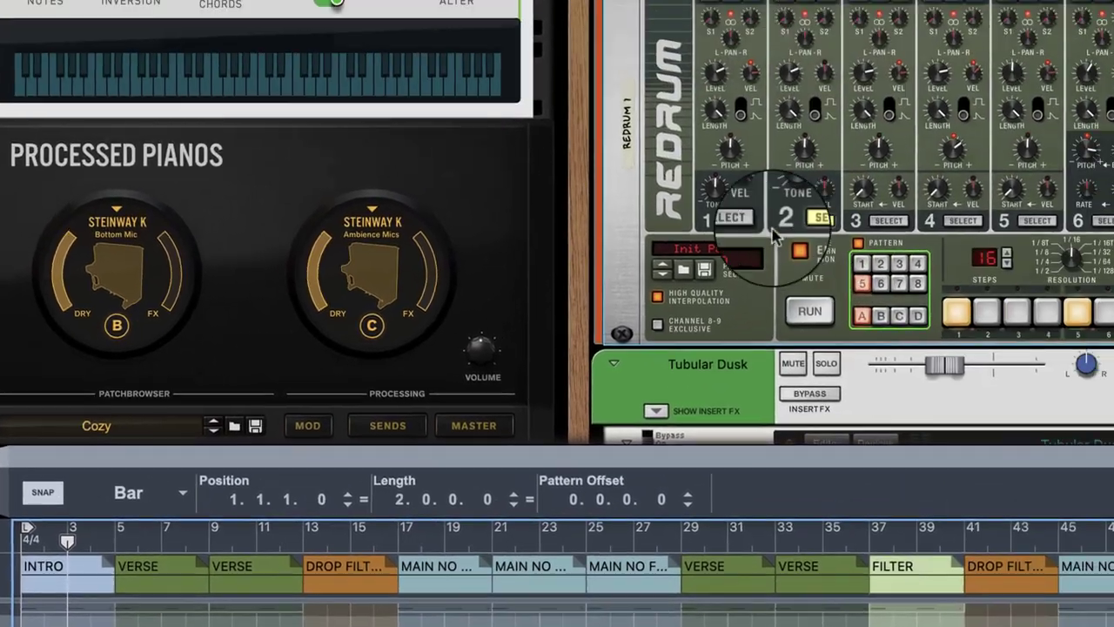
click(1068, 37)
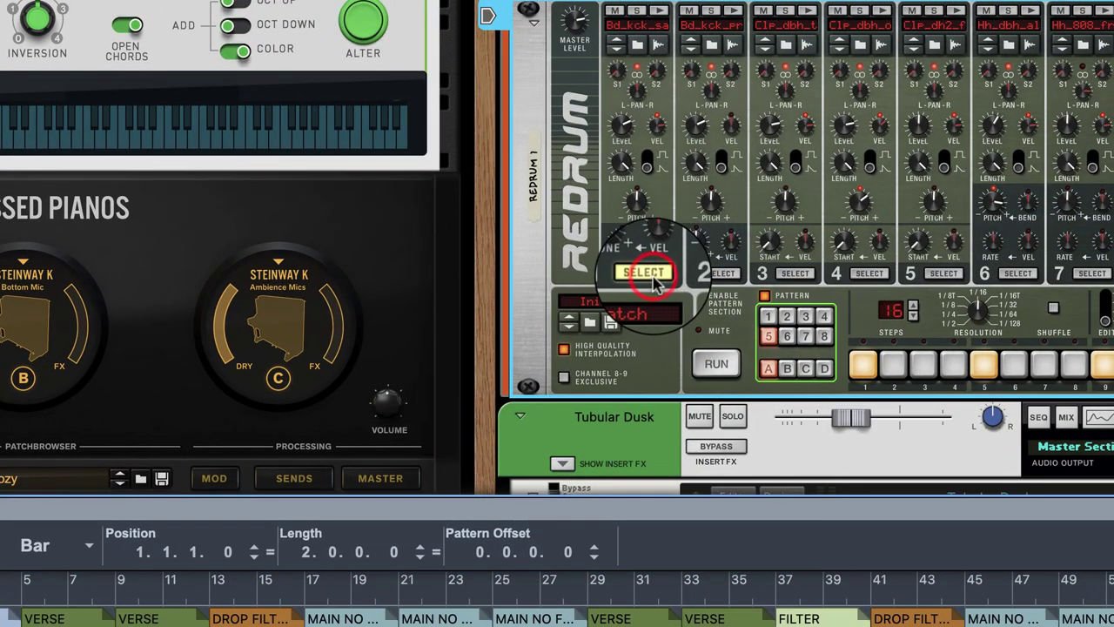
click(714, 274)
click(623, 271)
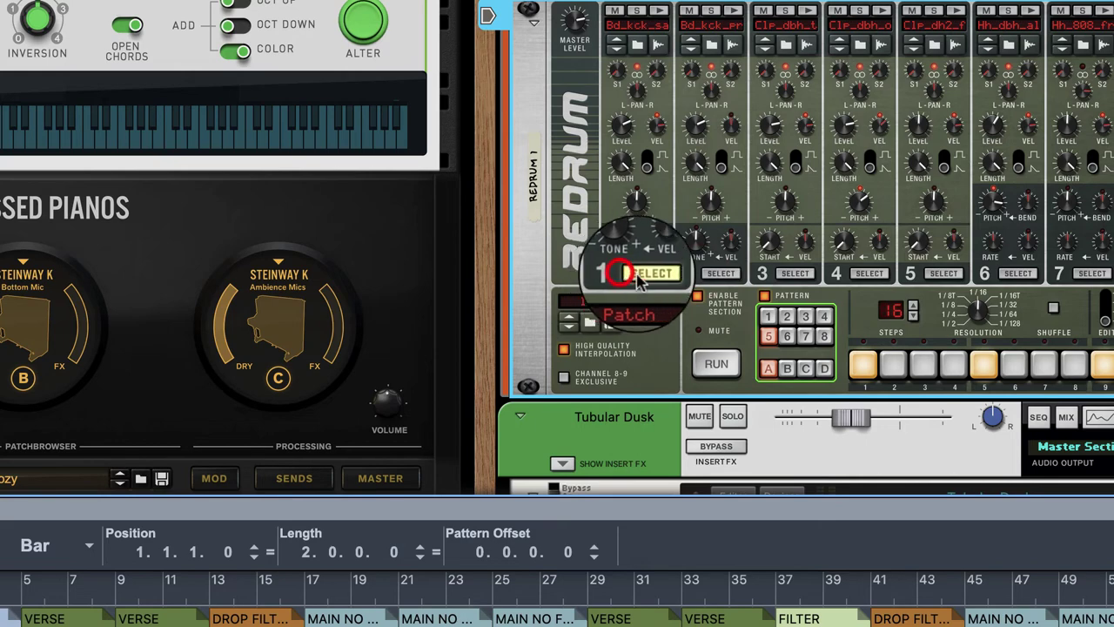
click(720, 271)
click(663, 275)
click(713, 273)
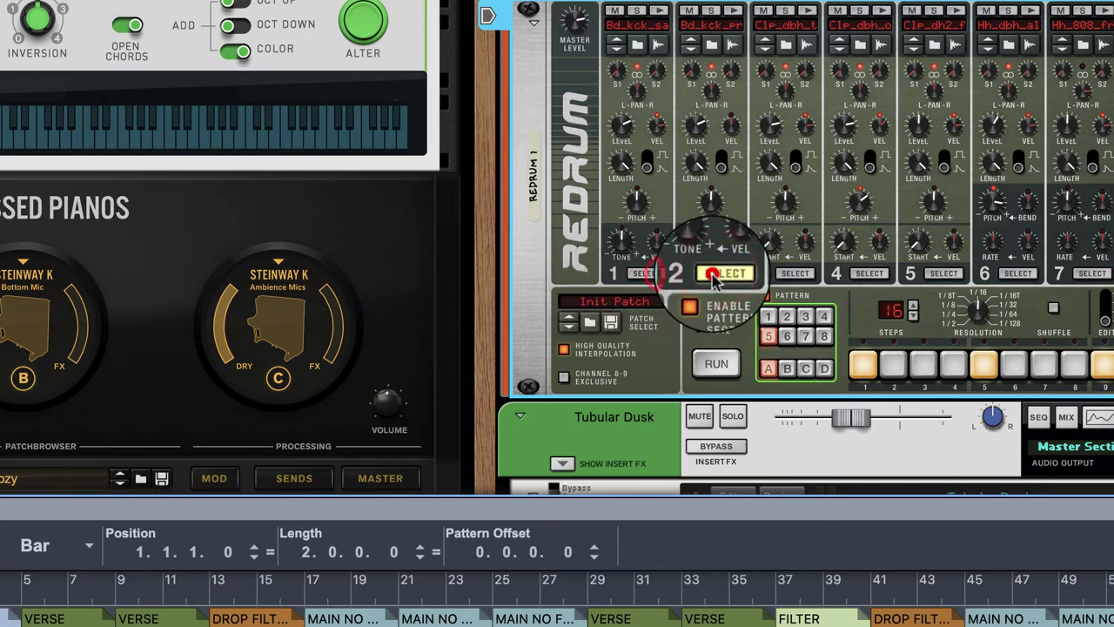
click(659, 275)
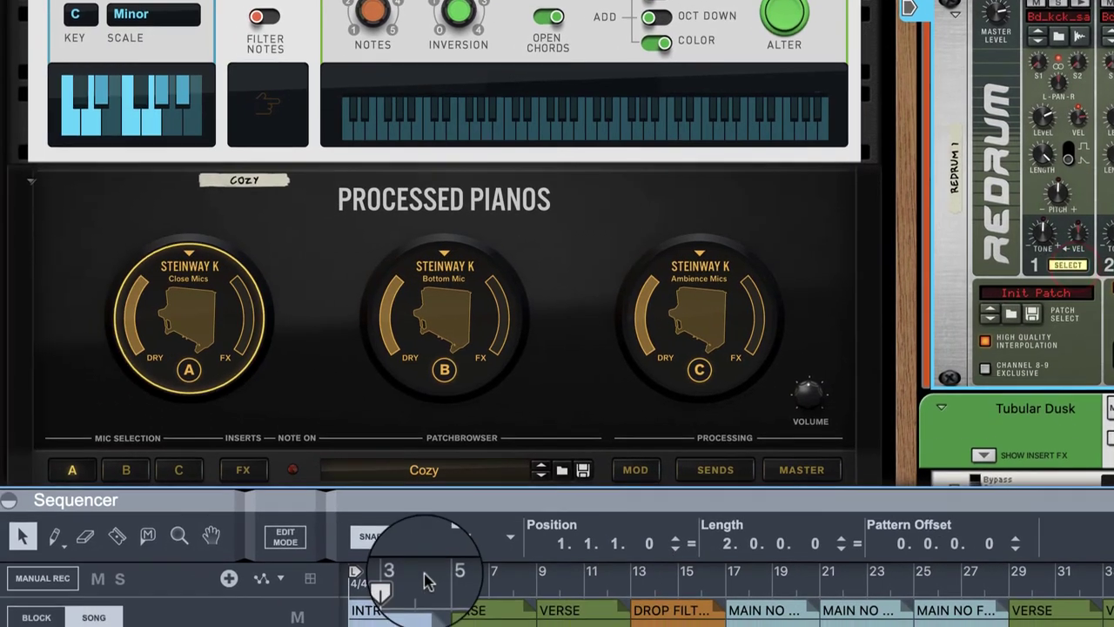
Move the song position to bar 5 and enlarge the sequencer area to show all tracks.
click(439, 579)
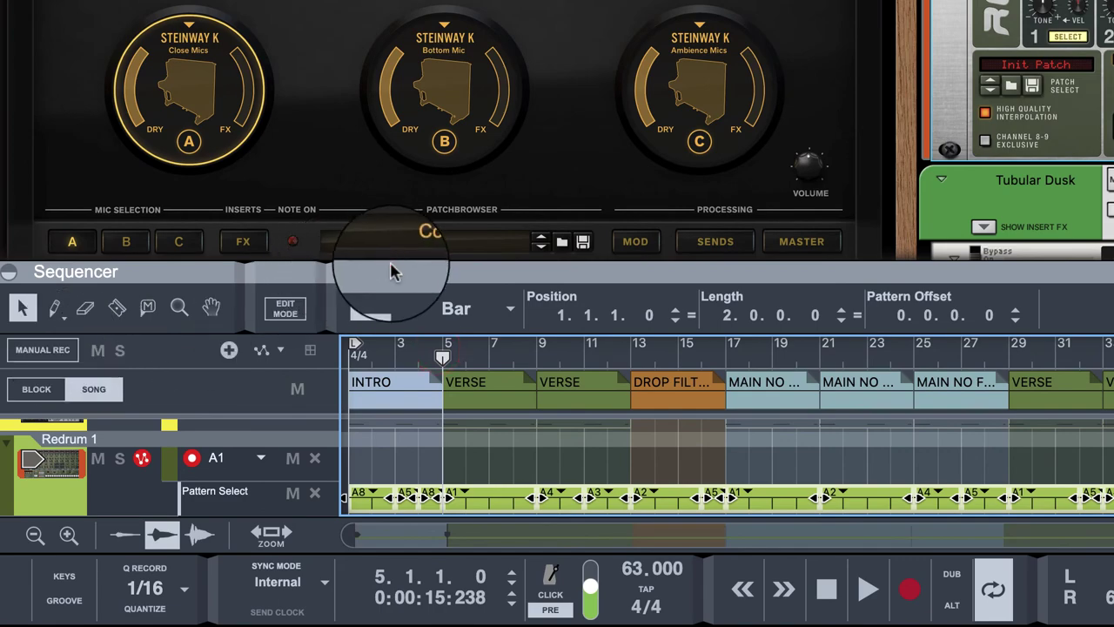
click(391, 261)
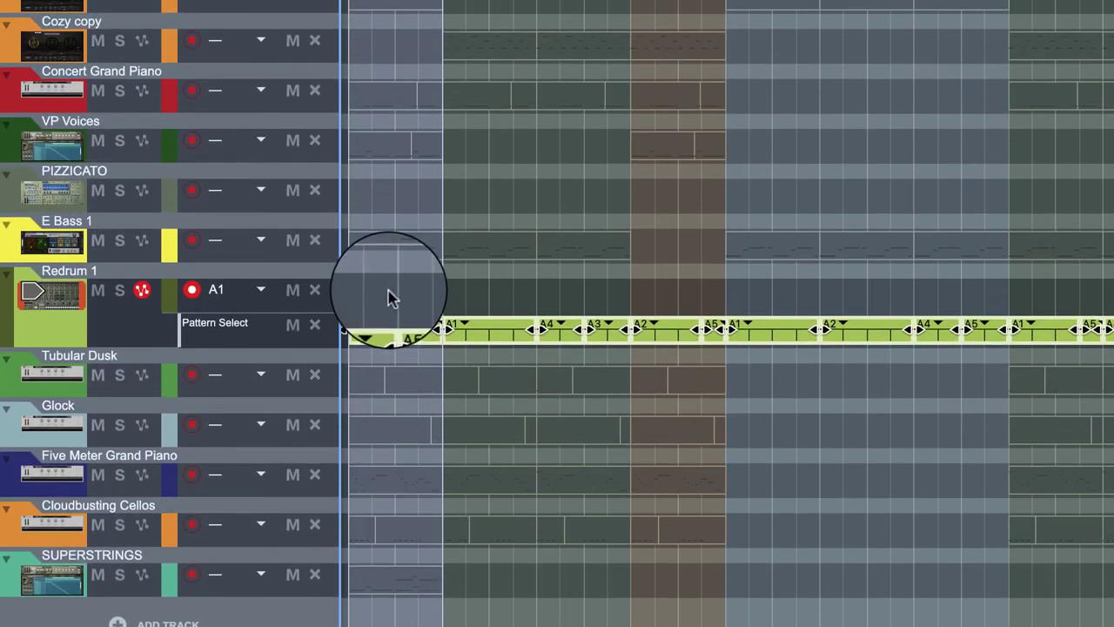
click(389, 59)
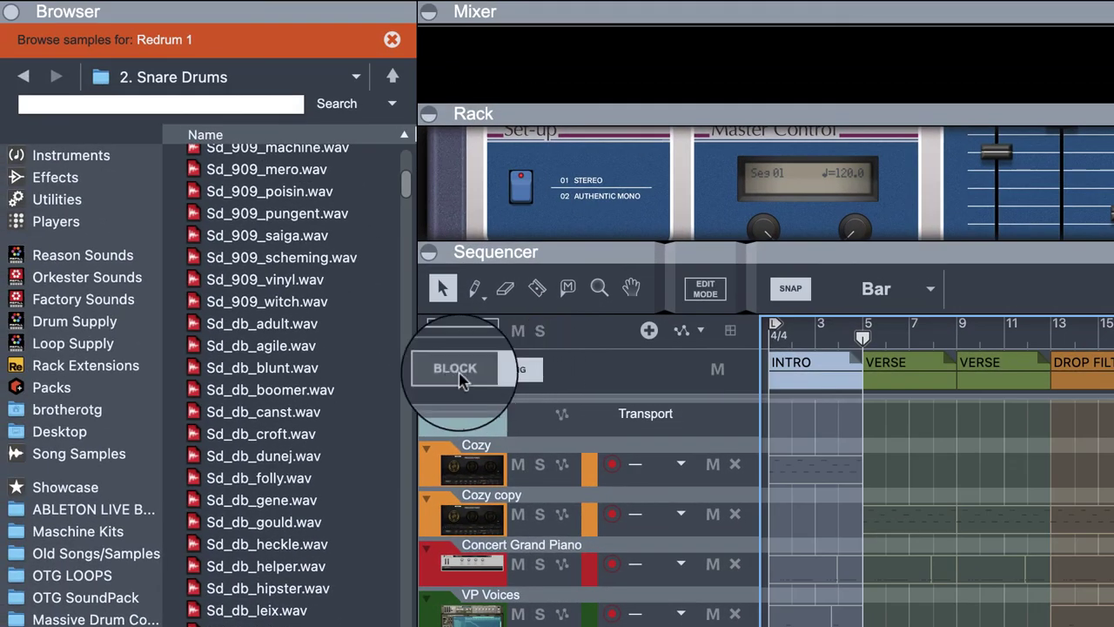
Examine the ALL SOUND NO FILTER block's track contents in block view, then return to the song arrangement.
click(450, 372)
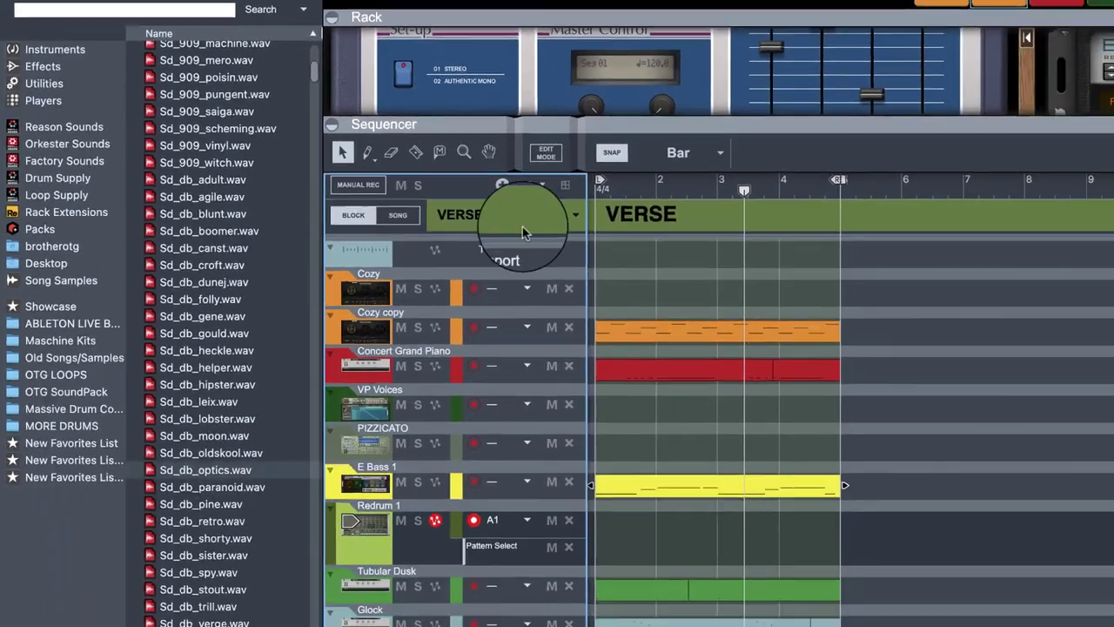
click(732, 364)
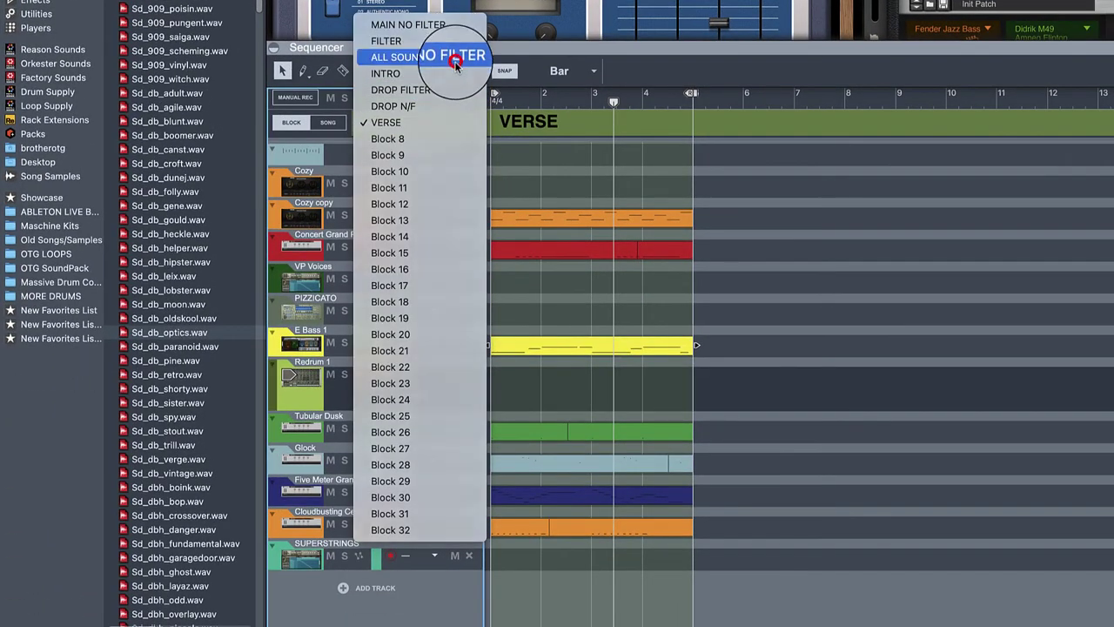
click(455, 61)
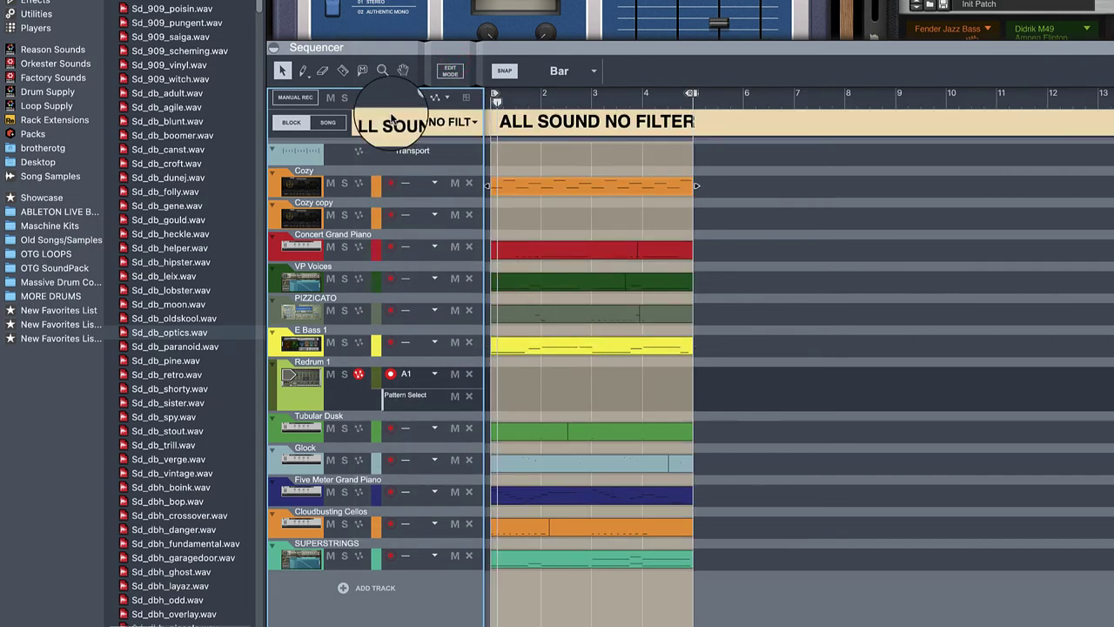
click(432, 122)
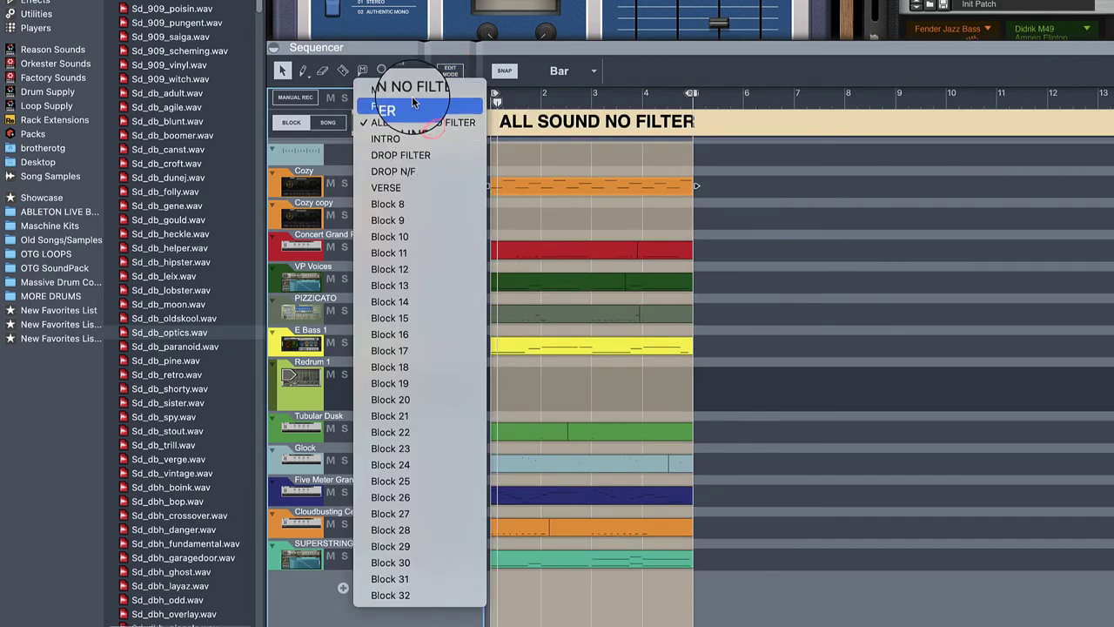
click(324, 122)
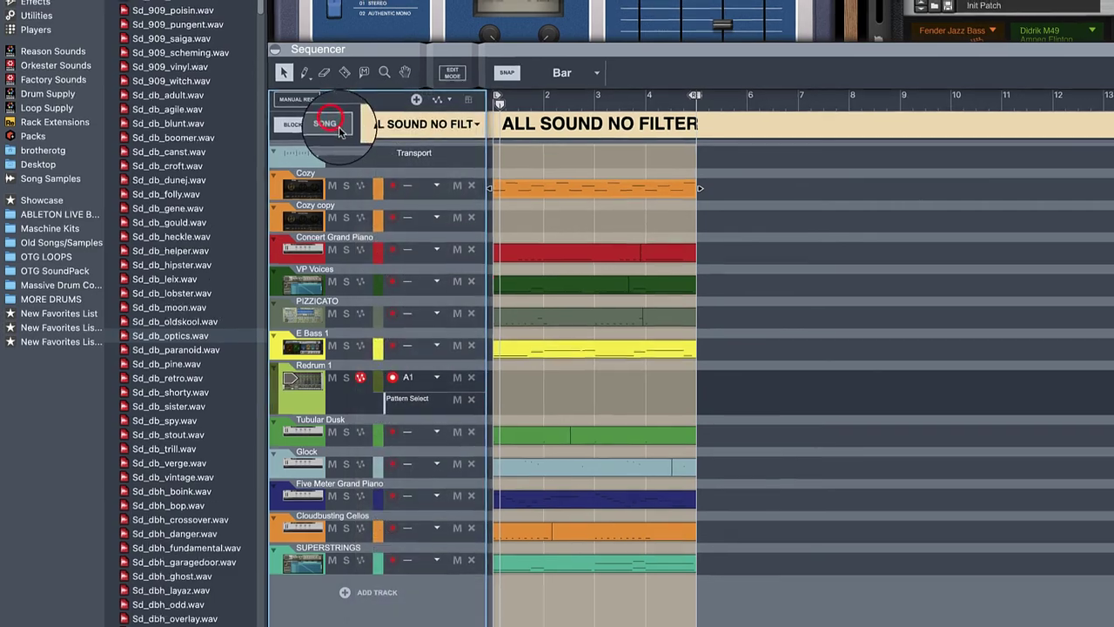
click(324, 122)
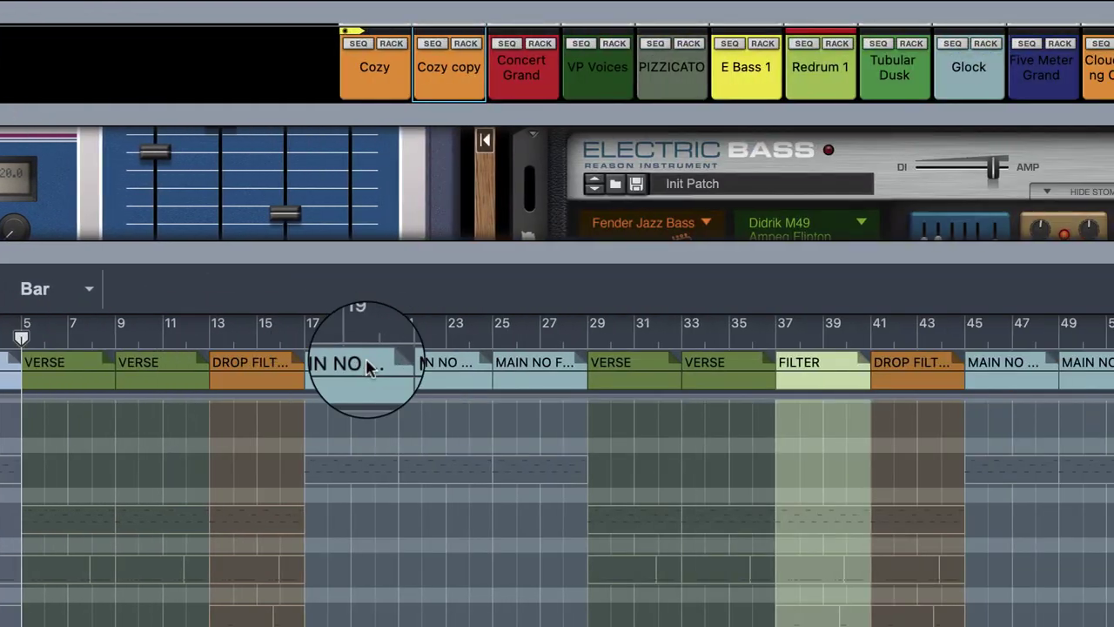
Replace the two MAIN NO FILTER blocks at bars 17 and 21 with the ALL SOUND NO FILTER block.
click(367, 365)
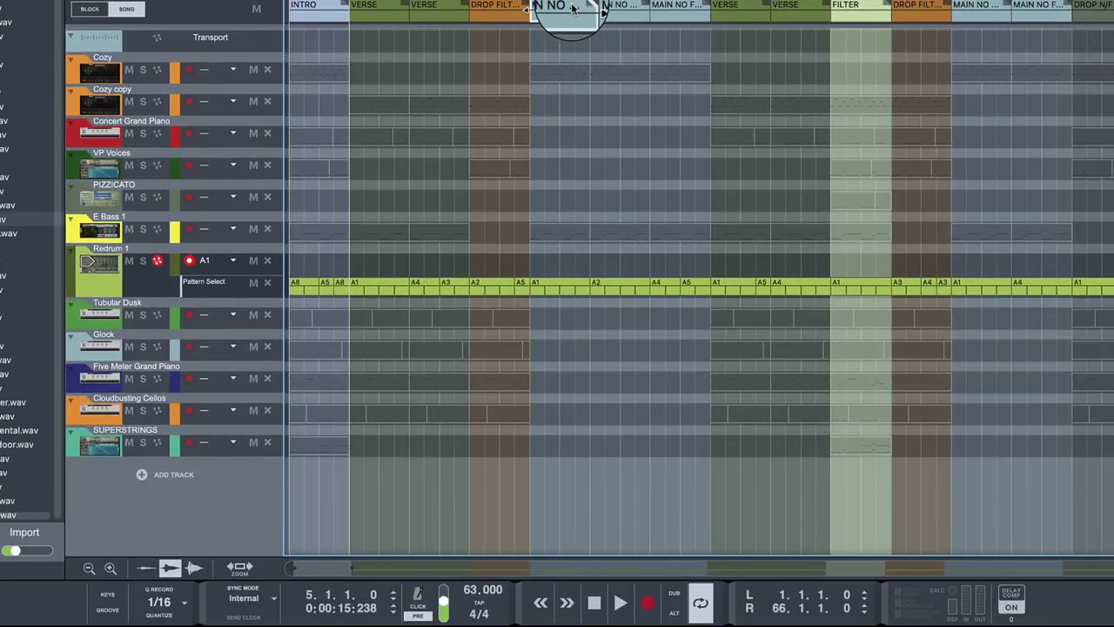
click(392, 317)
click(609, 47)
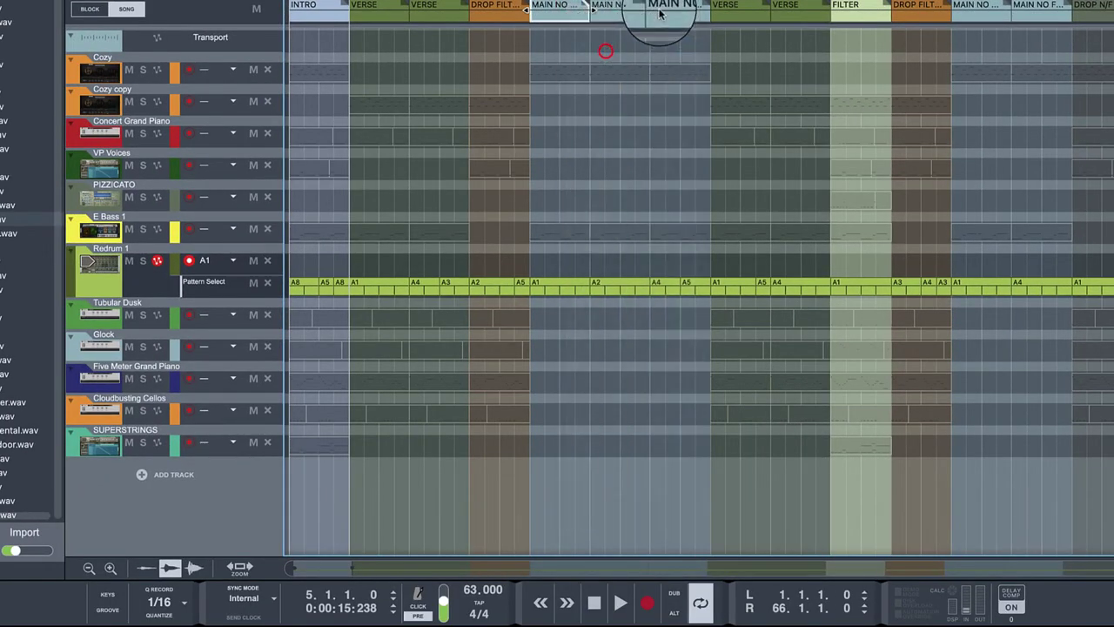
click(626, 8)
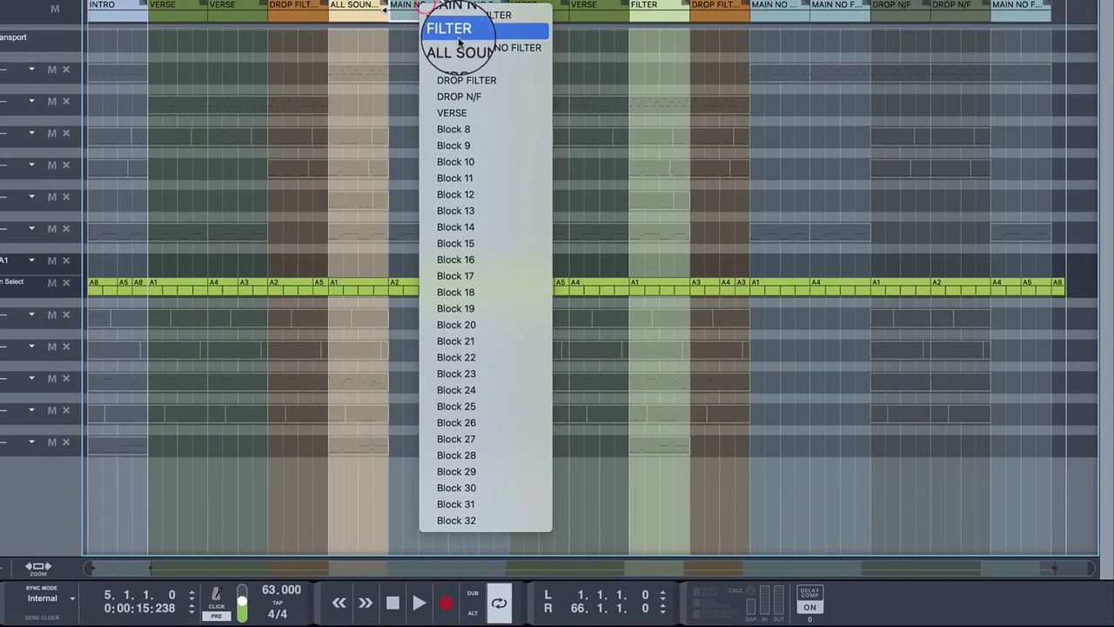
click(661, 46)
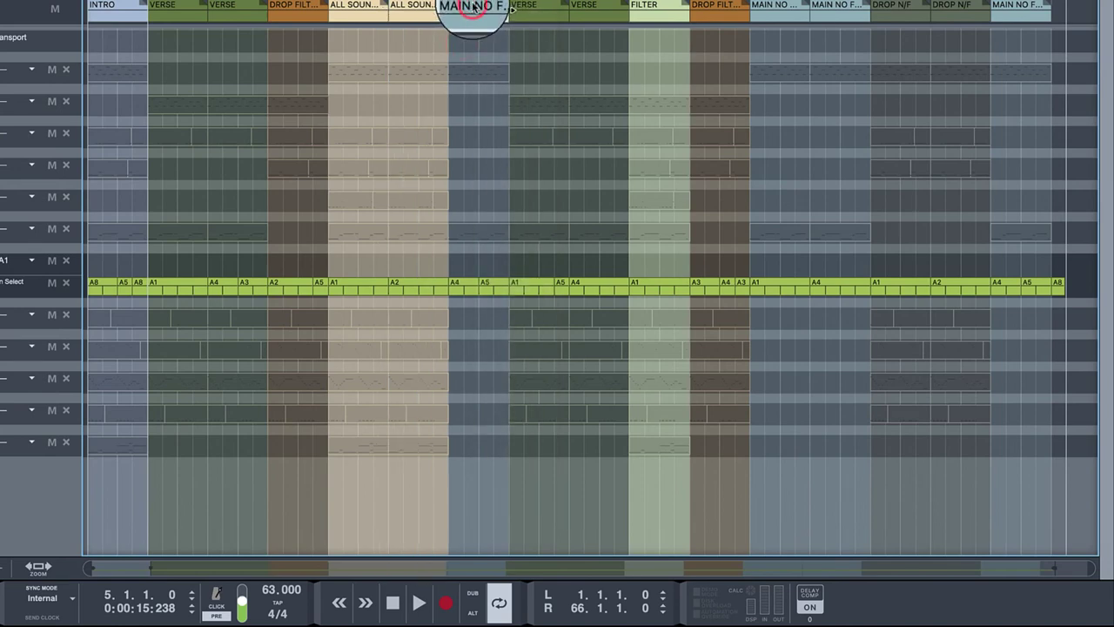
Replace the MAIN NO FILTER blocks at bars 25, 45 and 49 with the ALL SOUND NO FILTER block.
click(474, 9)
click(496, 47)
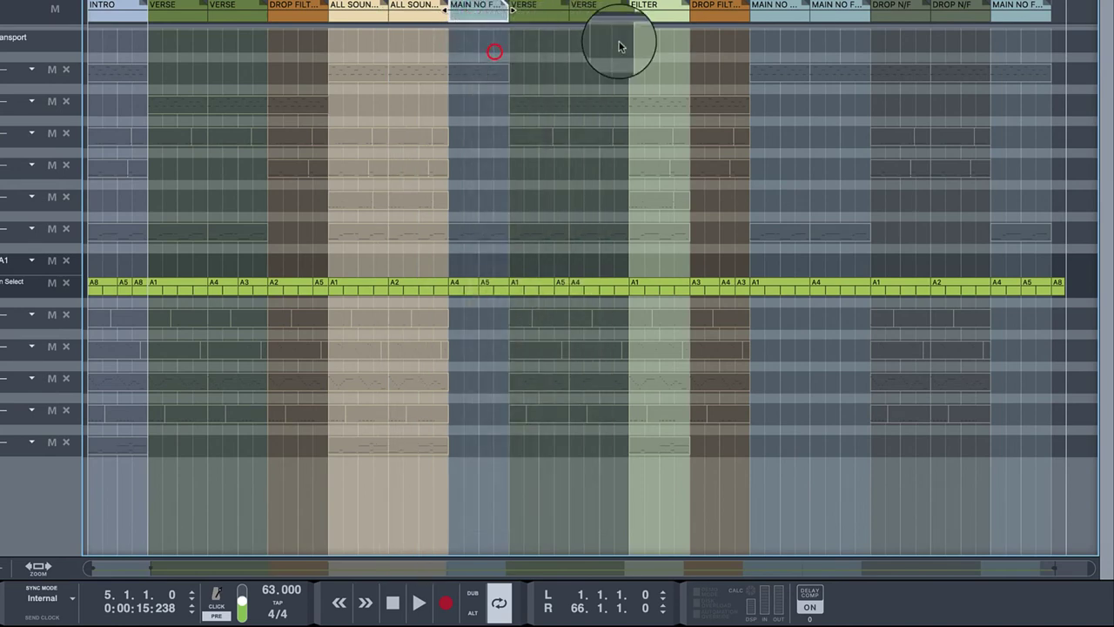
click(784, 7)
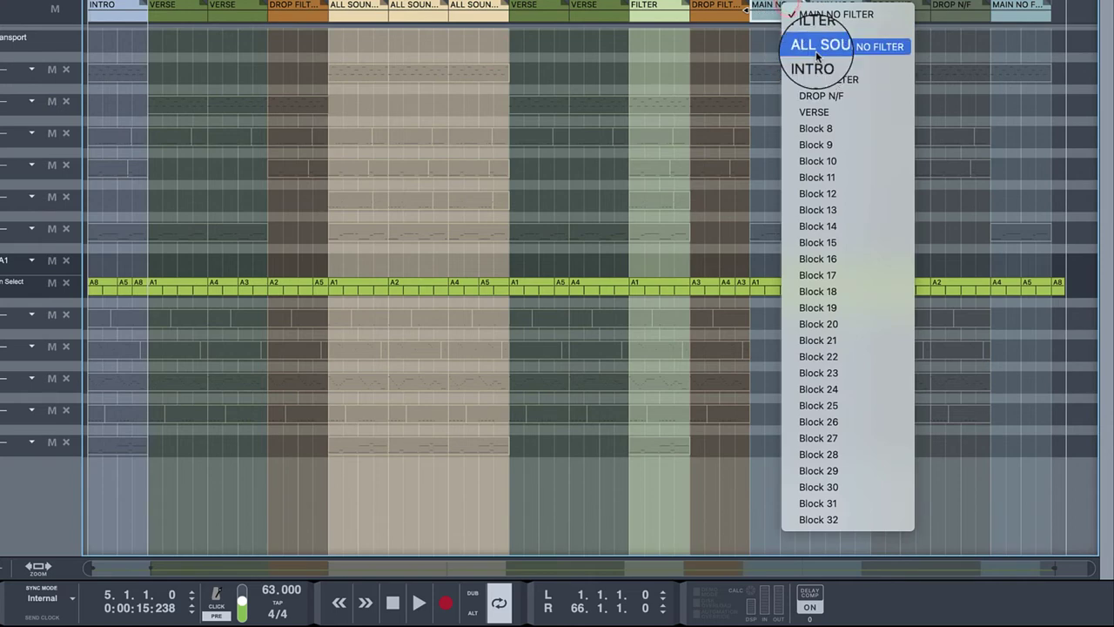
click(816, 45)
click(844, 7)
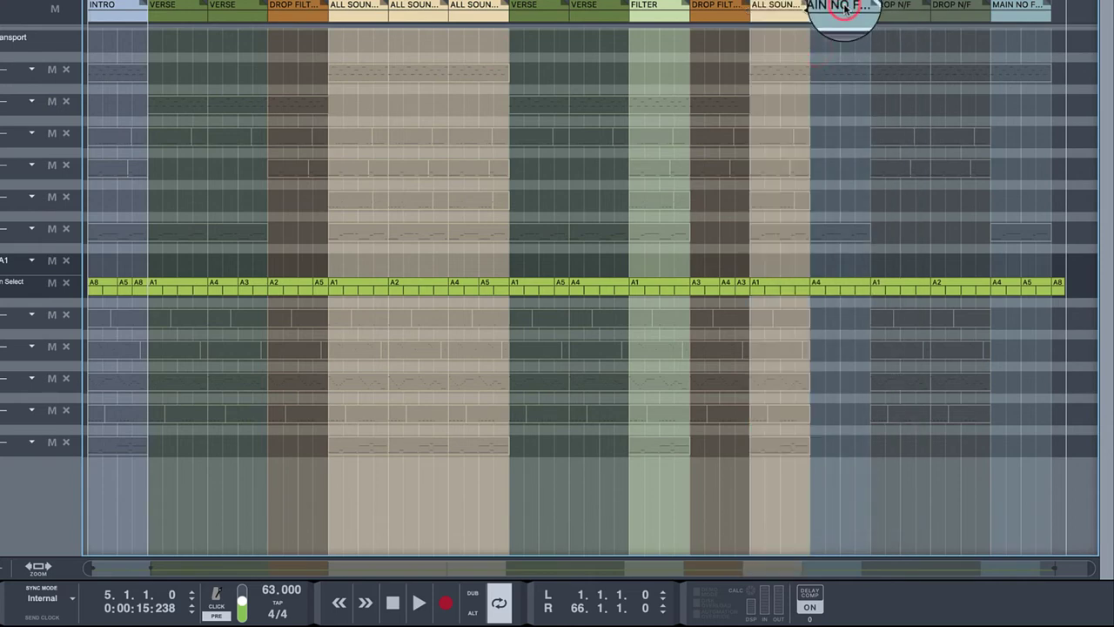
click(862, 47)
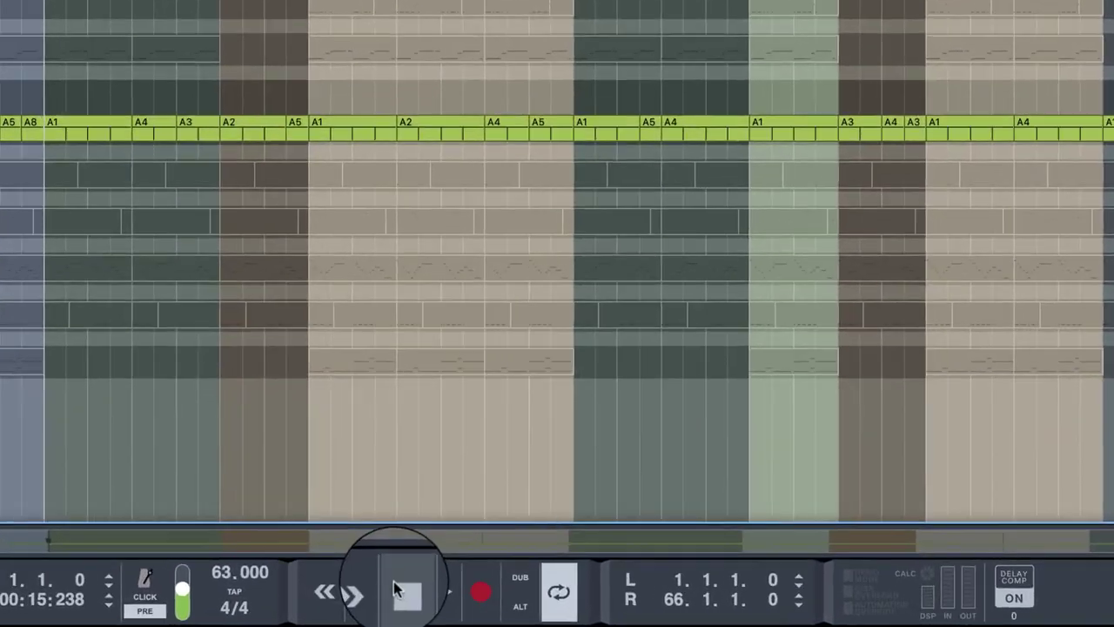
Return the song position to bar 1, play the opening of the arrangement, then stop and rewind to the start.
click(389, 599)
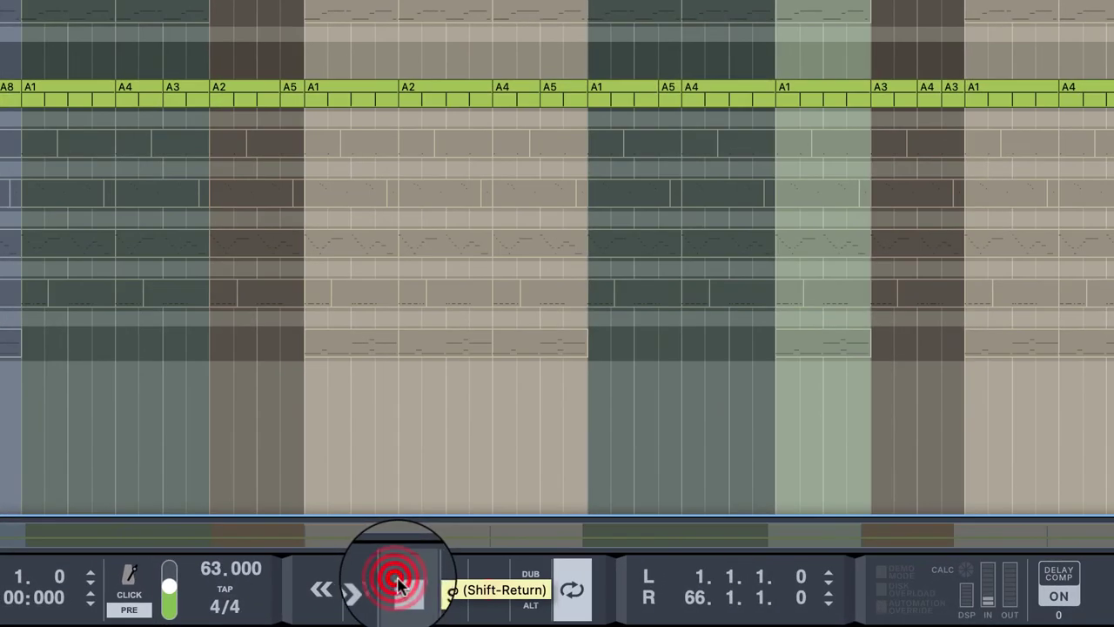
click(438, 595)
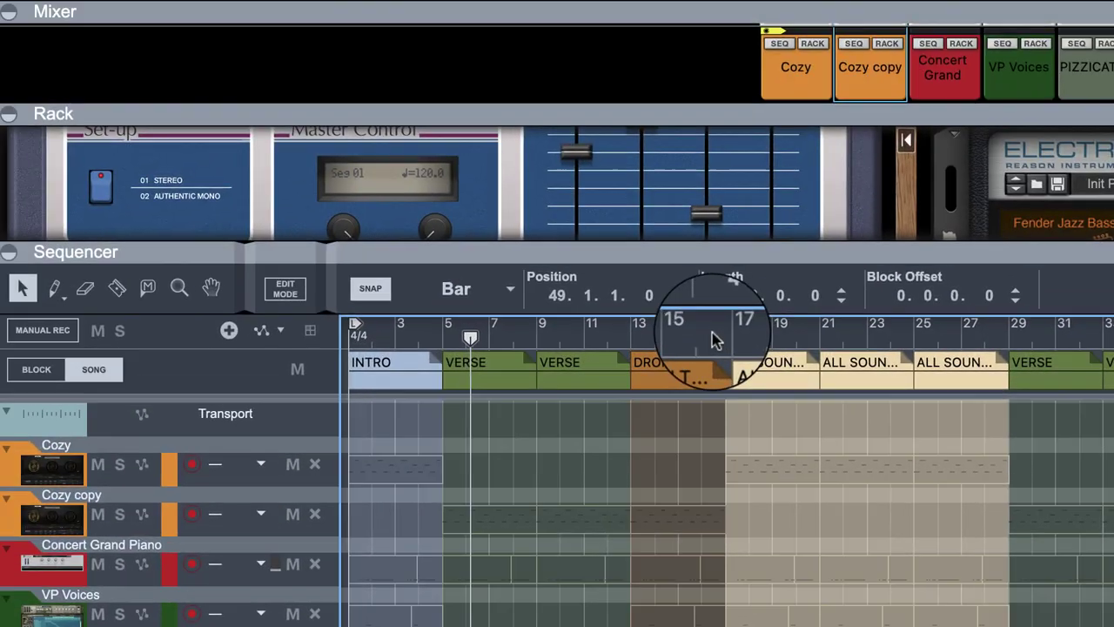
click(712, 339)
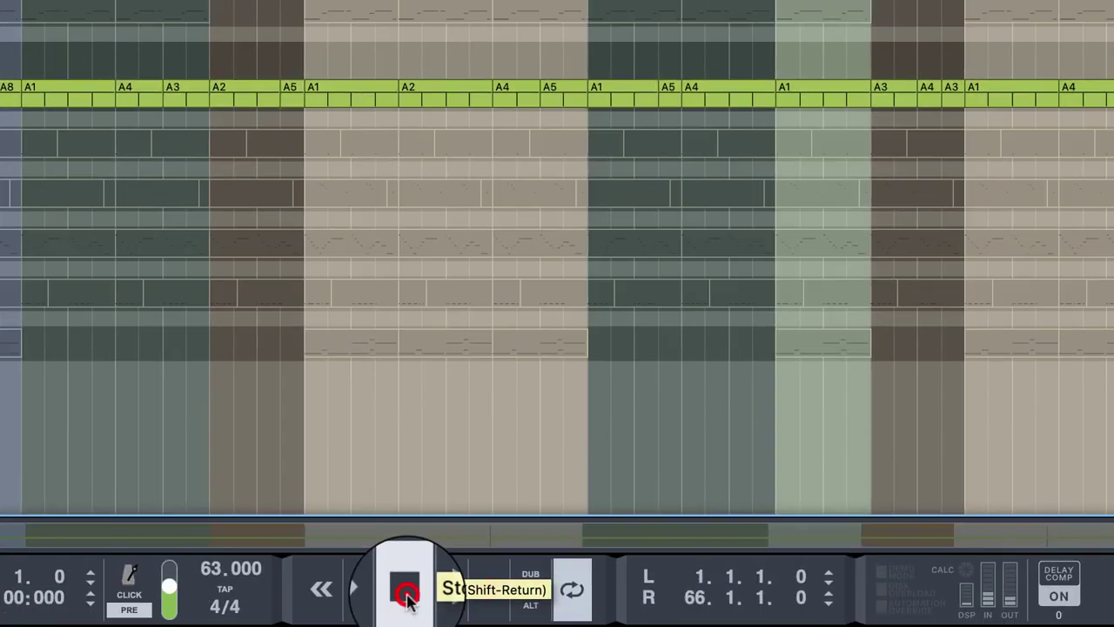
click(402, 589)
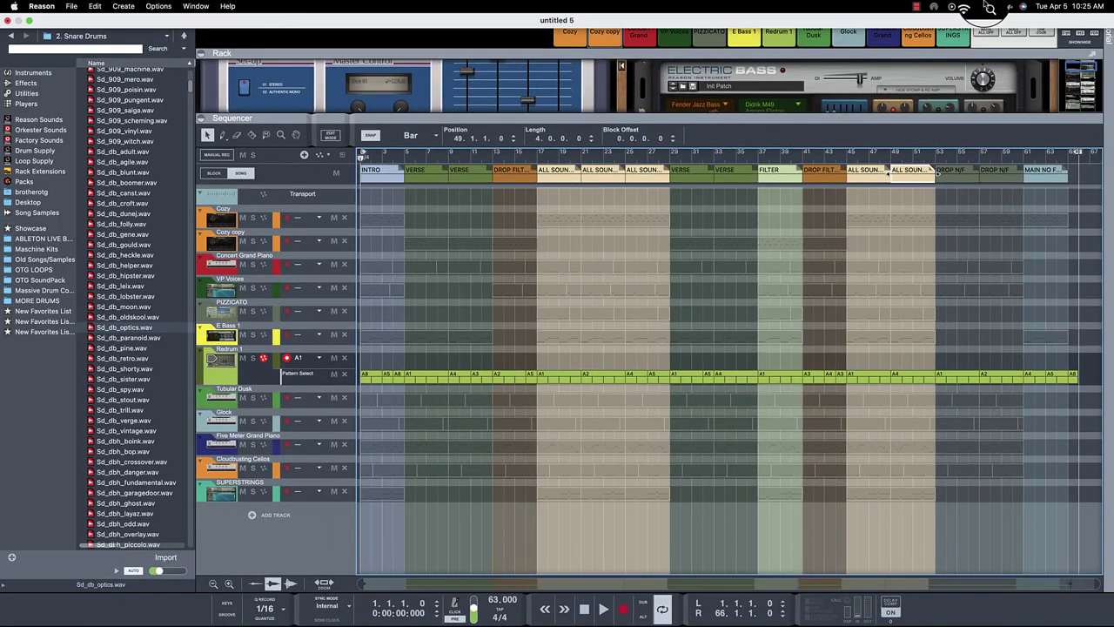
Play the song from the start and enlarge the rack area to view the E Bass 1 devices.
click(917, 9)
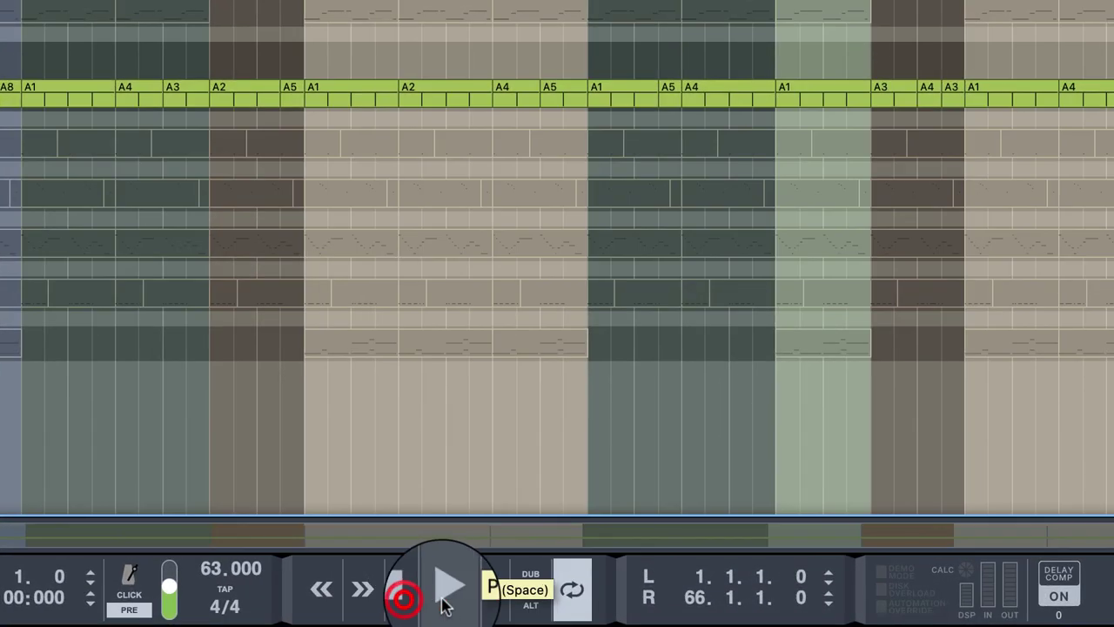
click(445, 592)
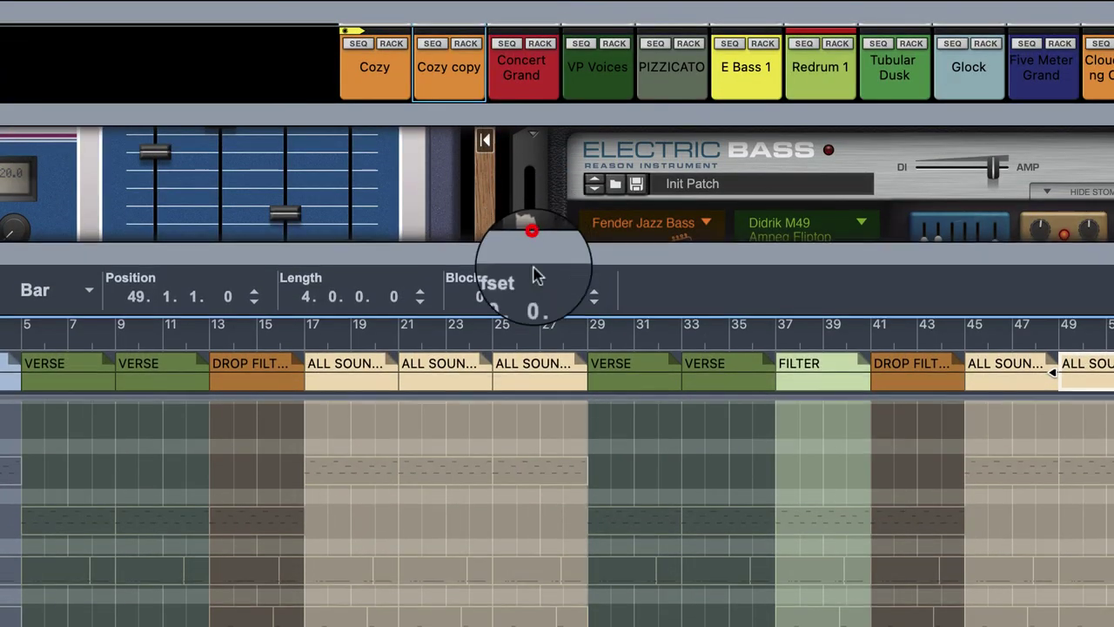
click(532, 248)
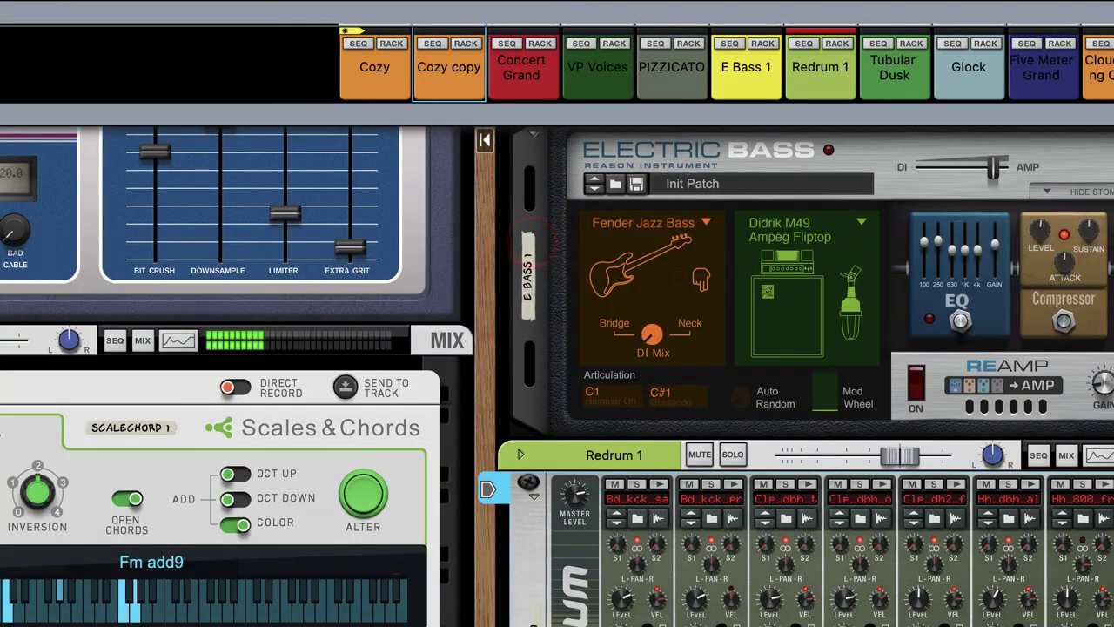
scroll(627, 539, up, 5)
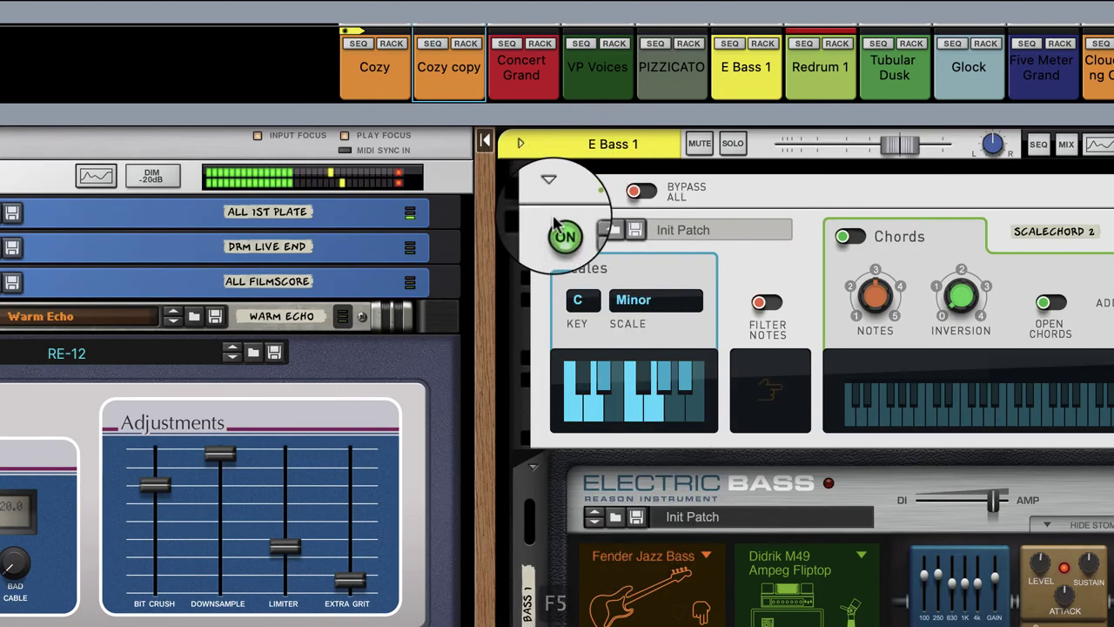
Show the full mixer during playback and lower the master fader slightly.
key(F5)
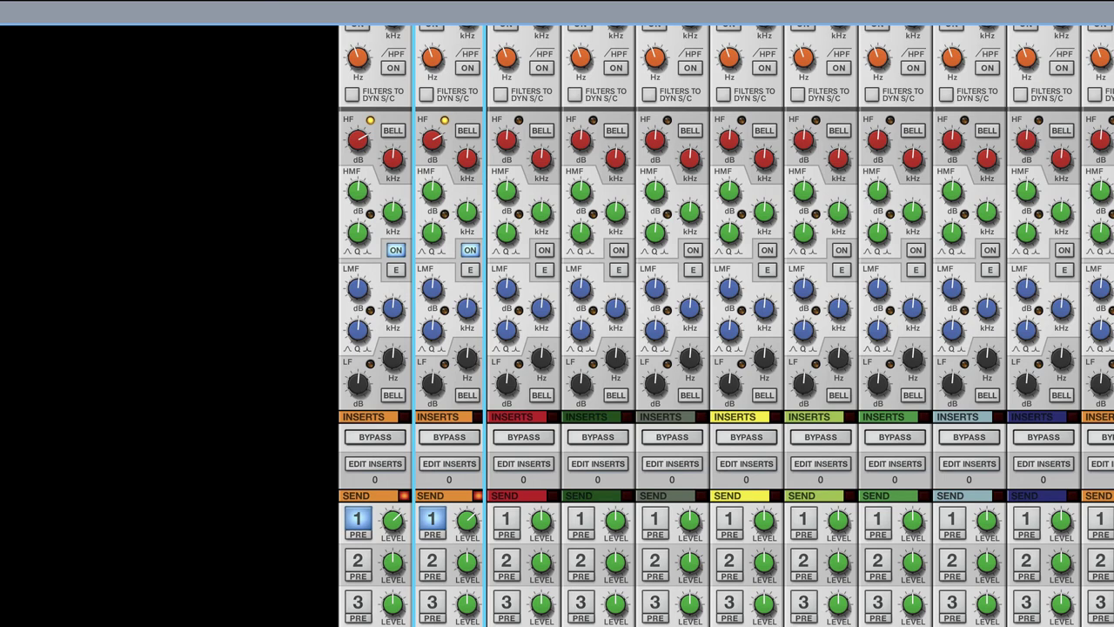
scroll(795, 567, up, 5)
scroll(796, 566, down, 5)
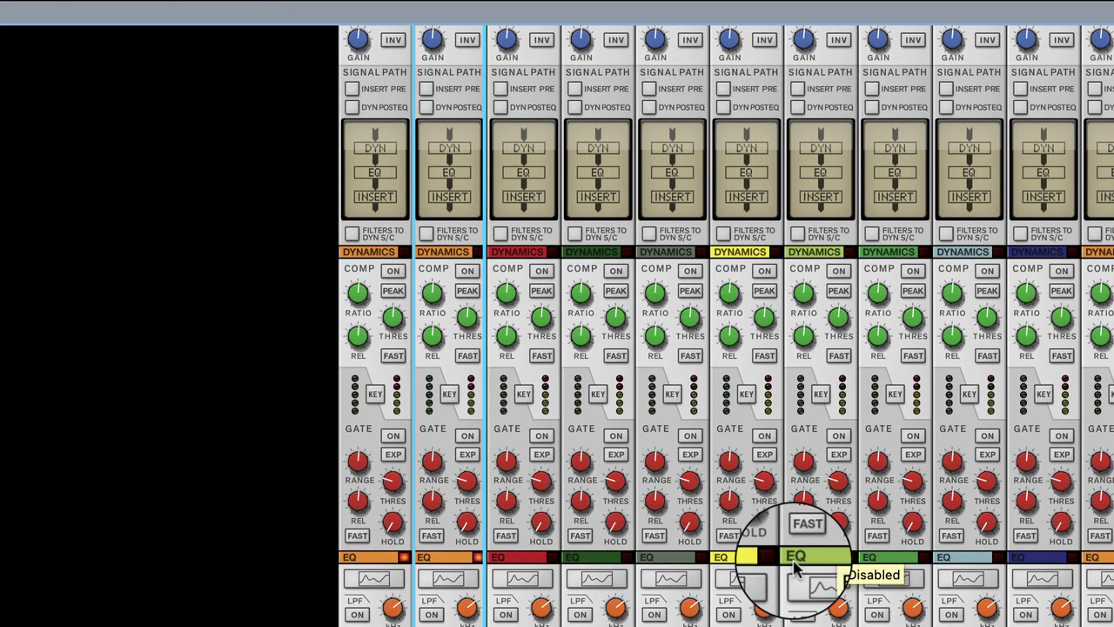
scroll(795, 609, down, 3)
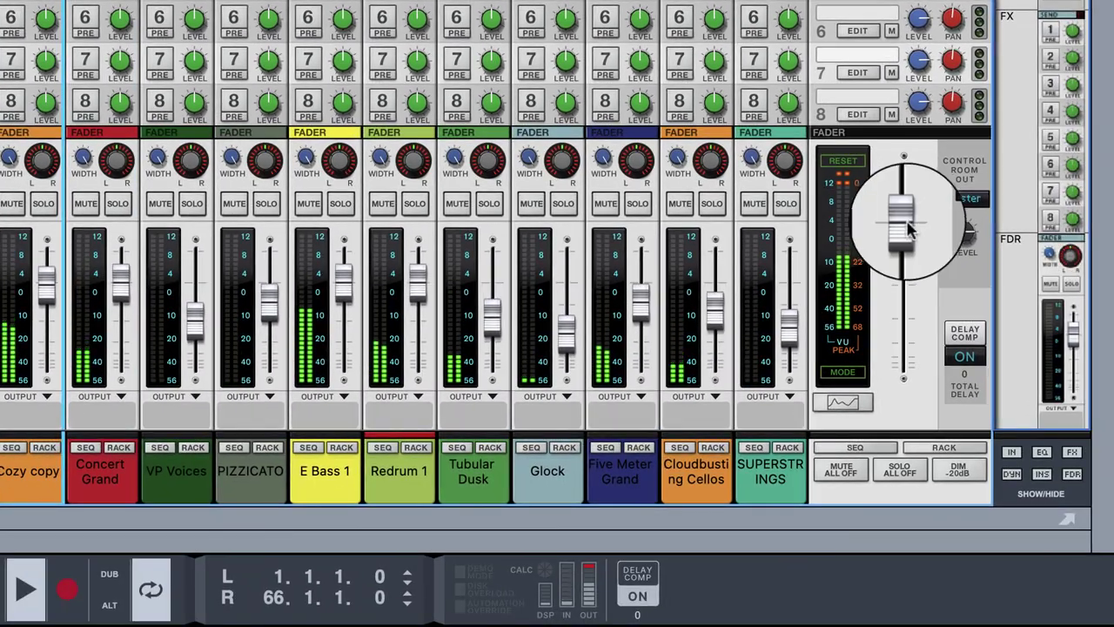
drag(900, 219, 905, 228)
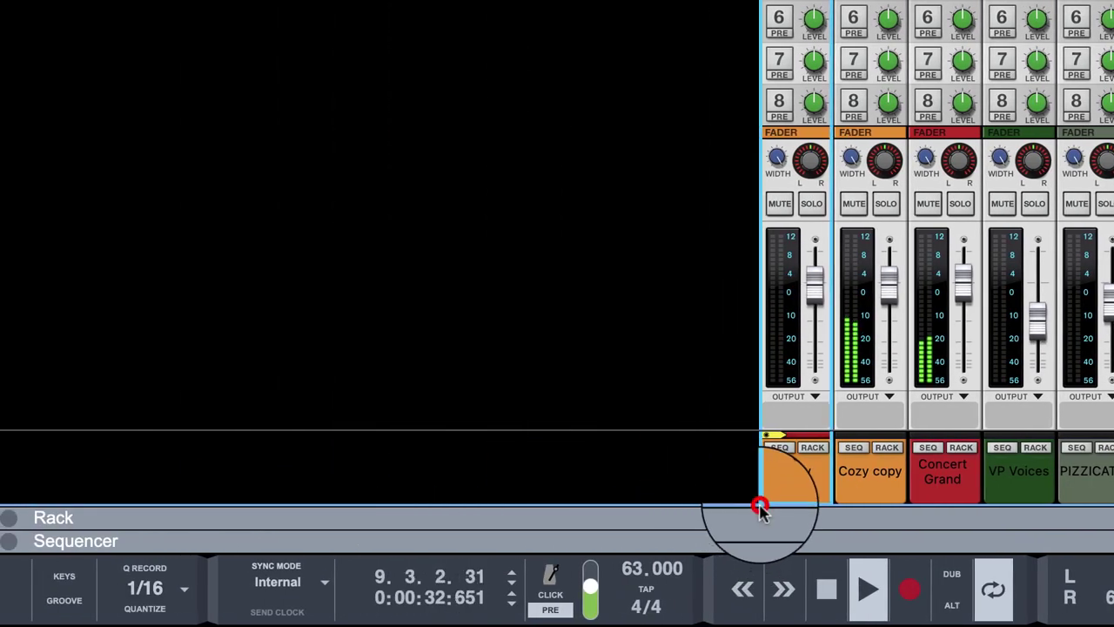
View the rack devices during playback, then show the full sequencer to follow the arrangement's later blocks.
click(754, 513)
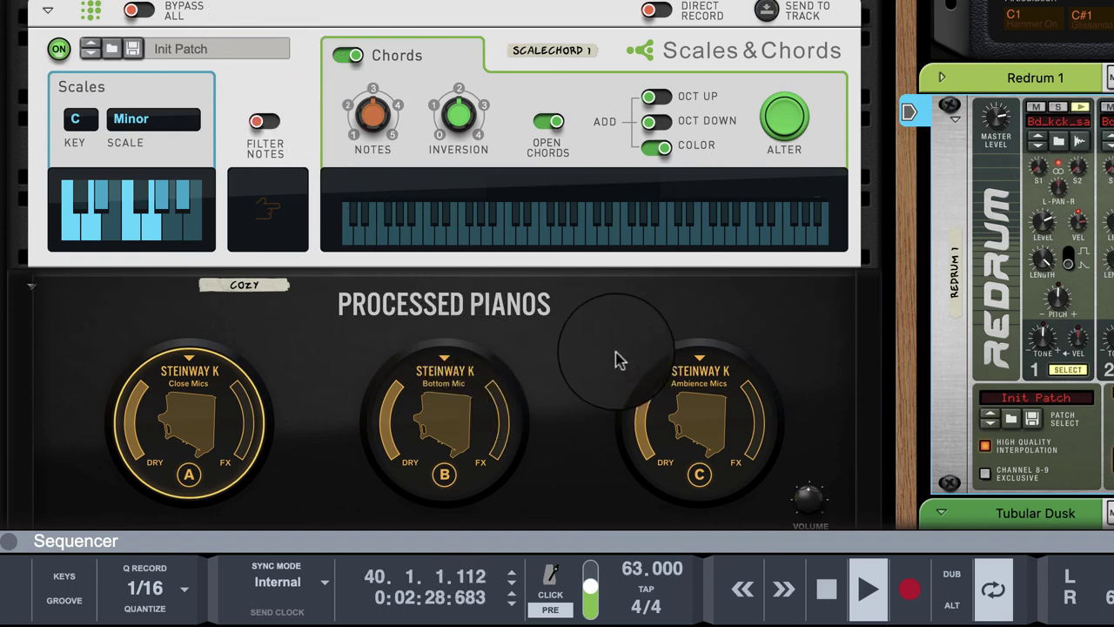
key(F6)
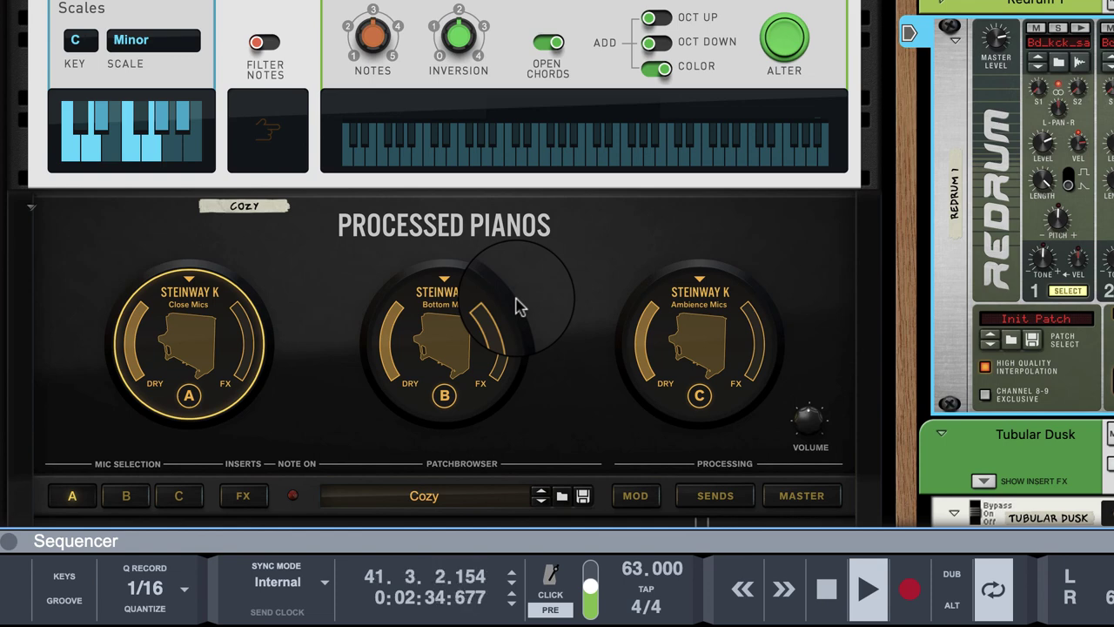
key(F7)
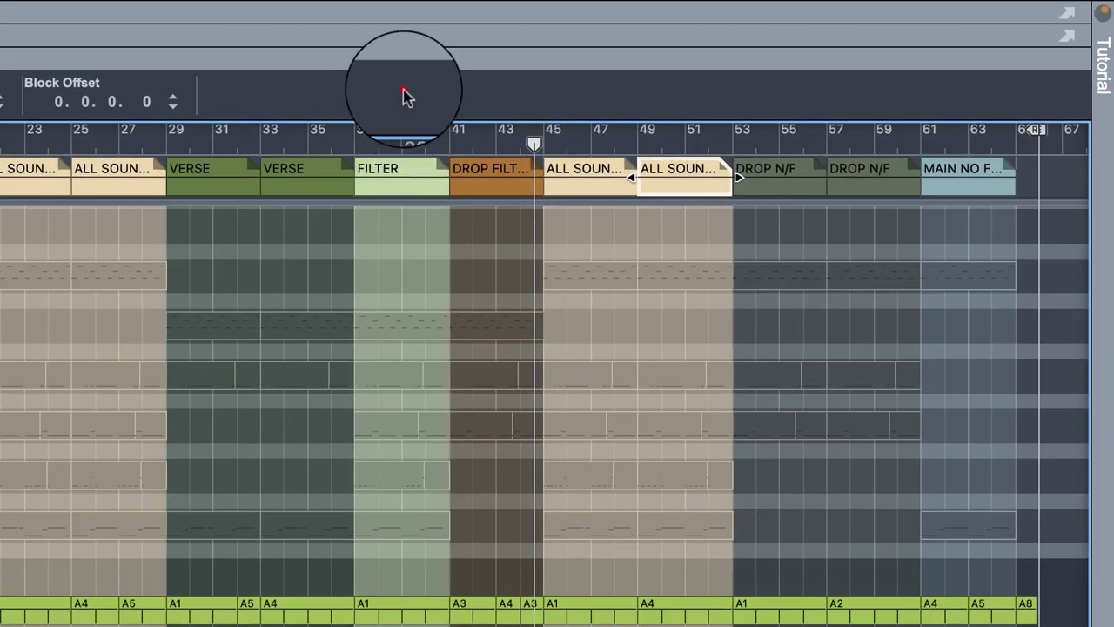
click(405, 96)
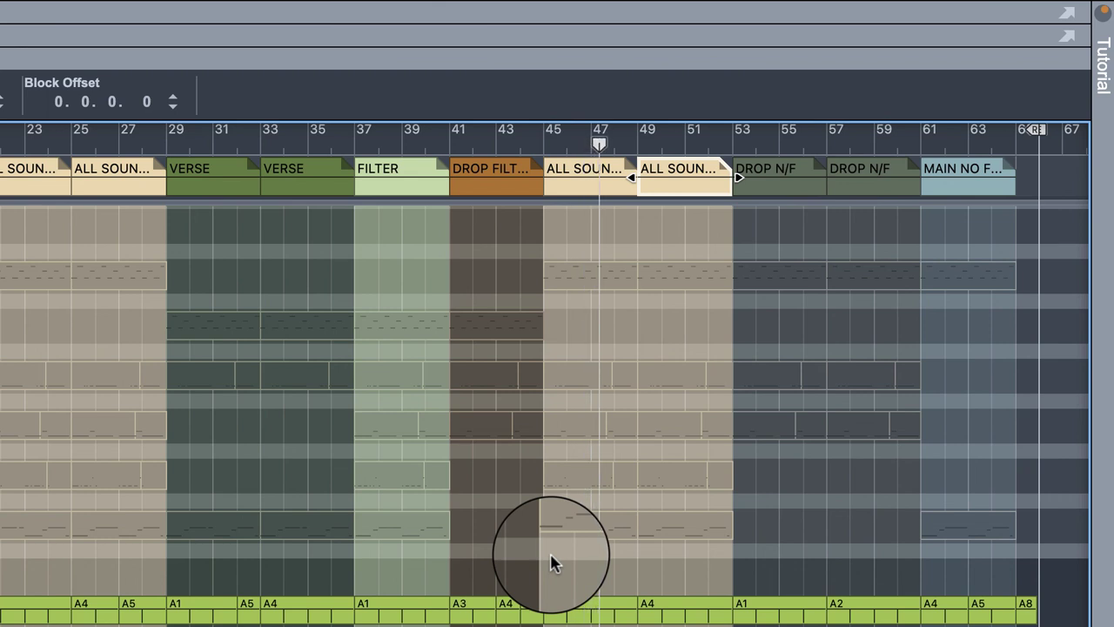
Lower the Cozy channel's mixer fader slightly during playback, then return to the sequencer.
key(F5)
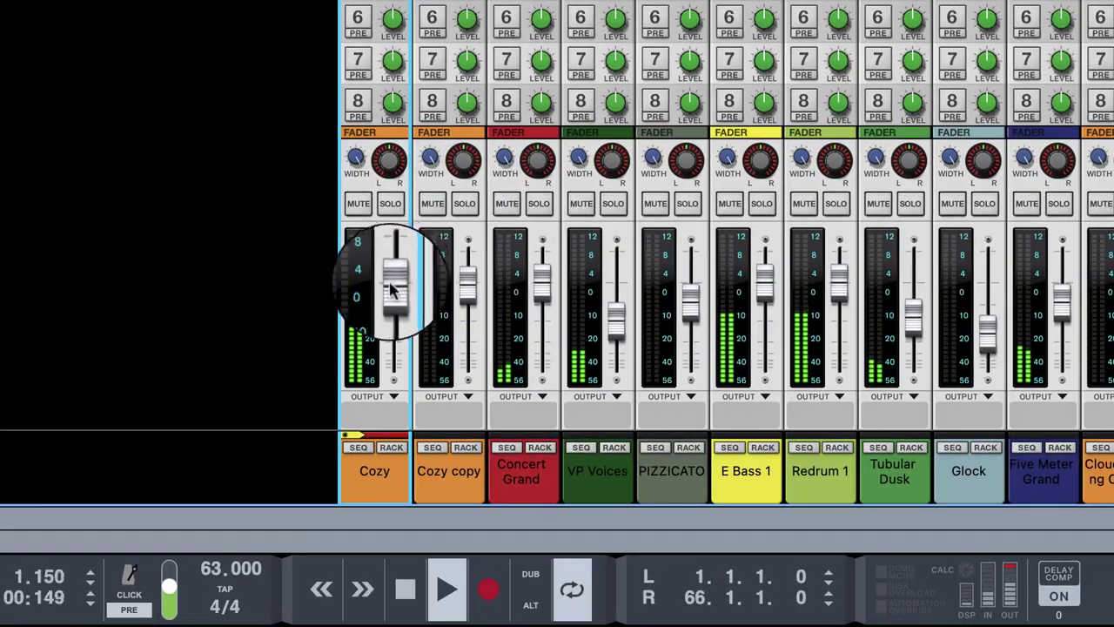
drag(392, 290, 392, 300)
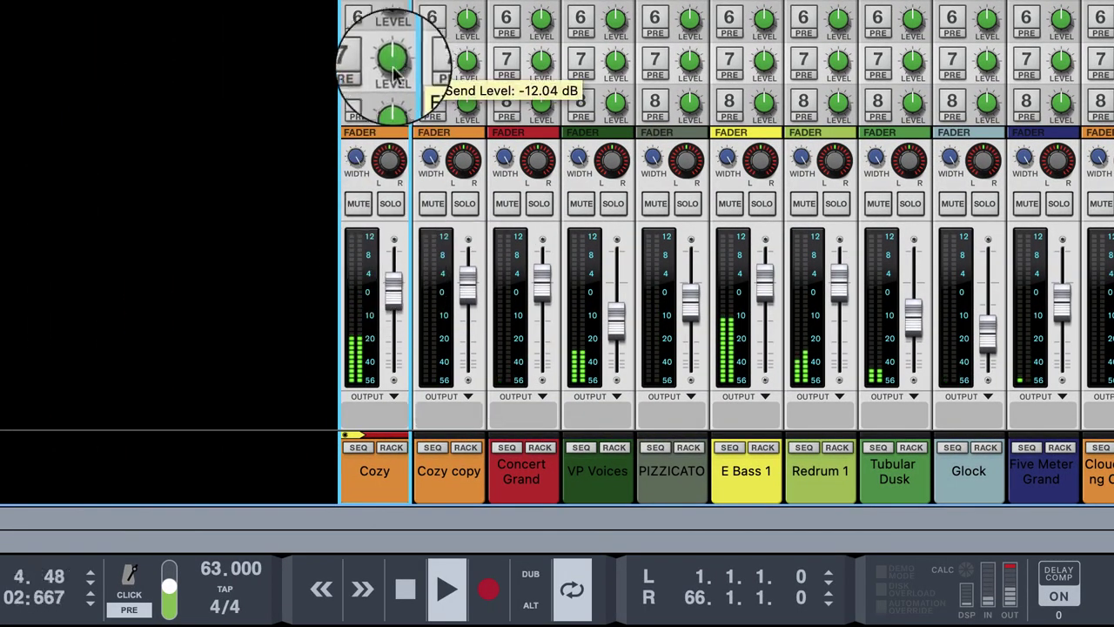
key(F5)
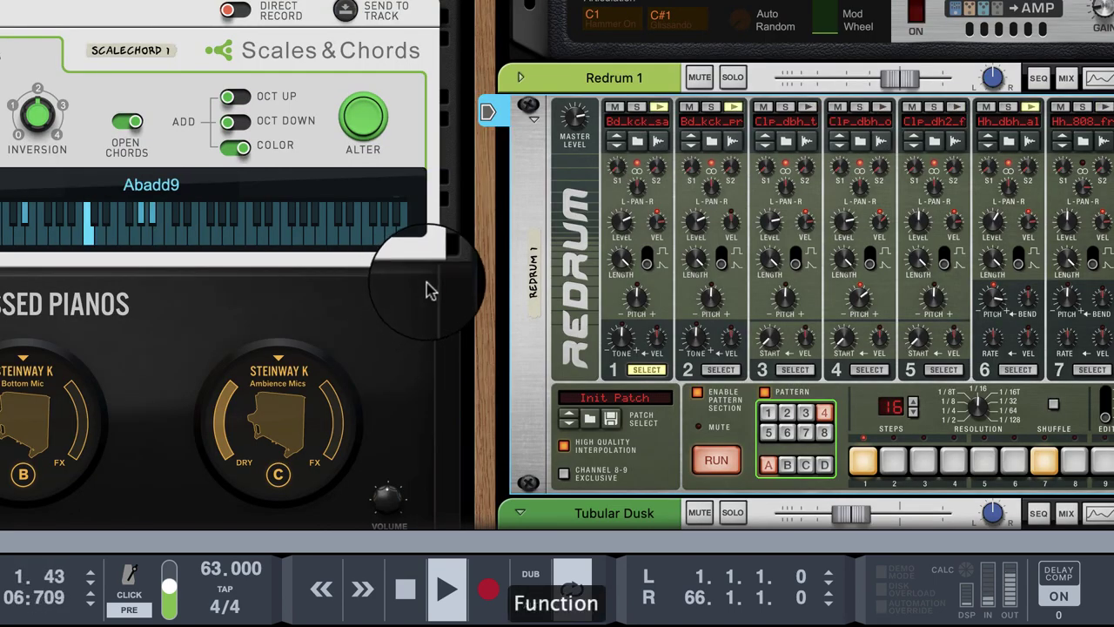
key(F7)
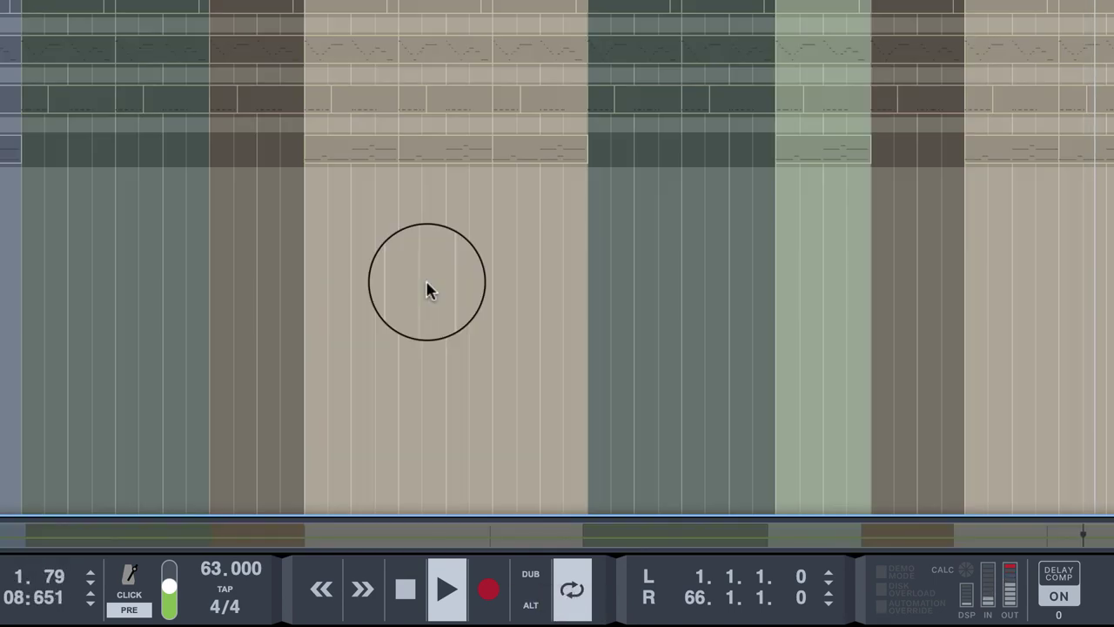